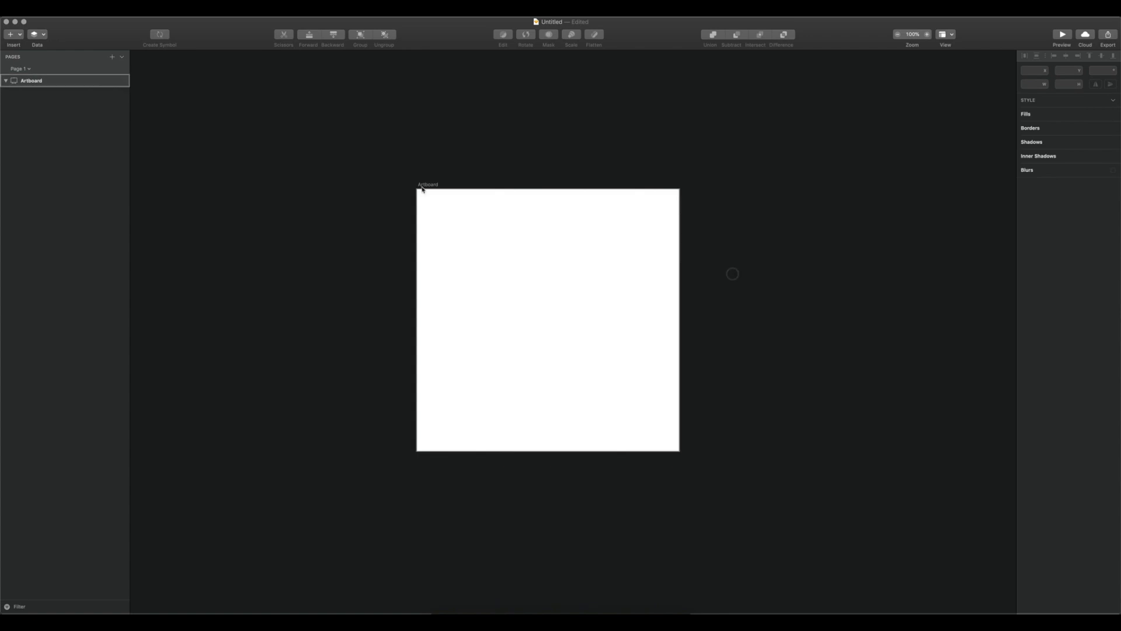
Step: Insert the iOS UI Design symbol "App Icon 60 x 60" and centre it horizontally and vertically on the artboard
click(11, 38)
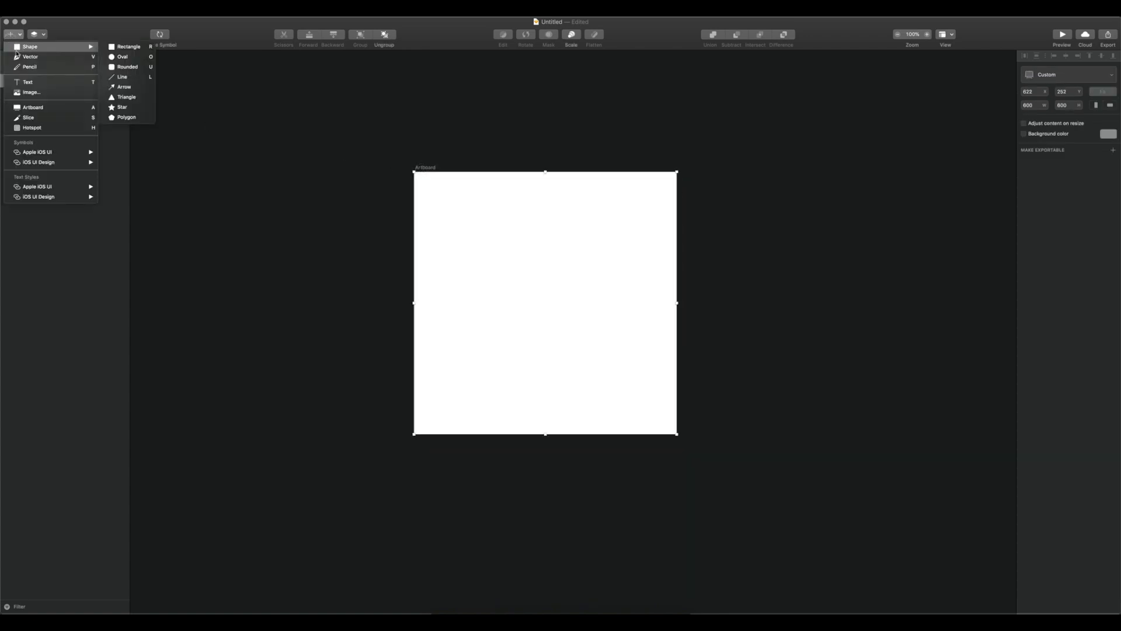
mouse_move(46, 154)
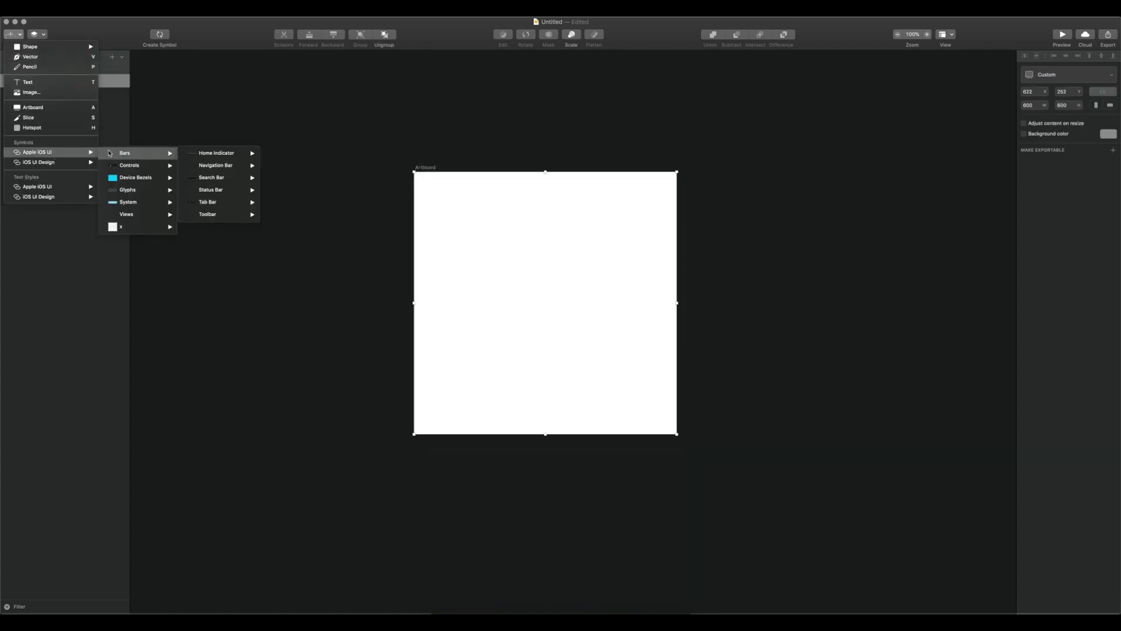
mouse_move(127, 167)
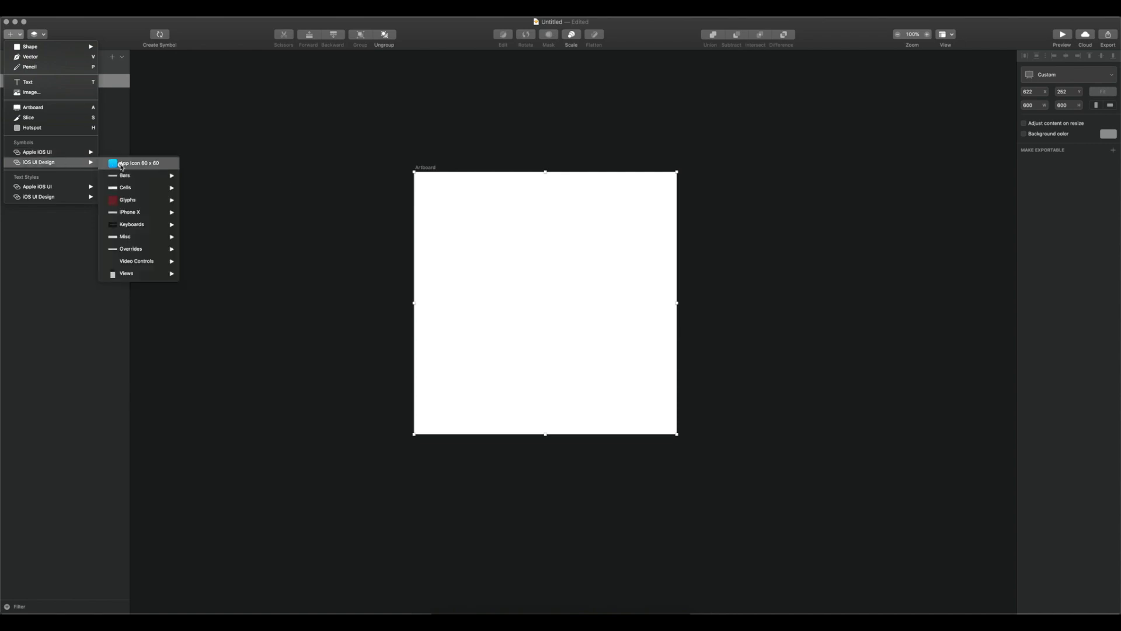
click(138, 163)
click(540, 301)
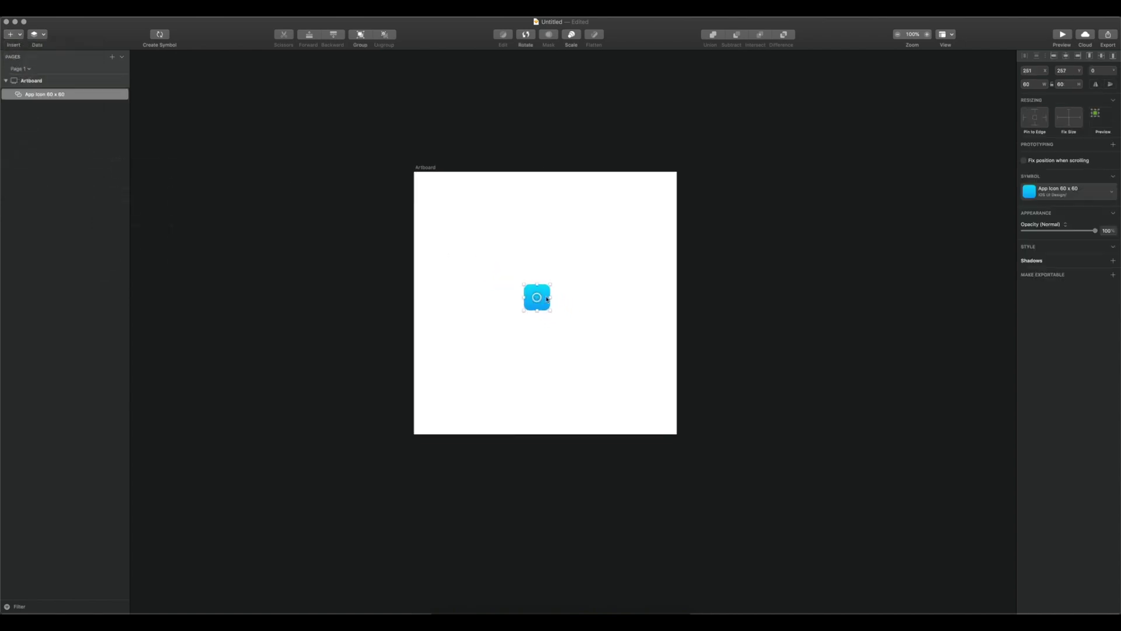
click(1066, 56)
click(1101, 56)
click(614, 281)
click(548, 300)
Step: Detach the app icon from its symbol and keep only its shape layer, removing the group around it
right_click(38, 94)
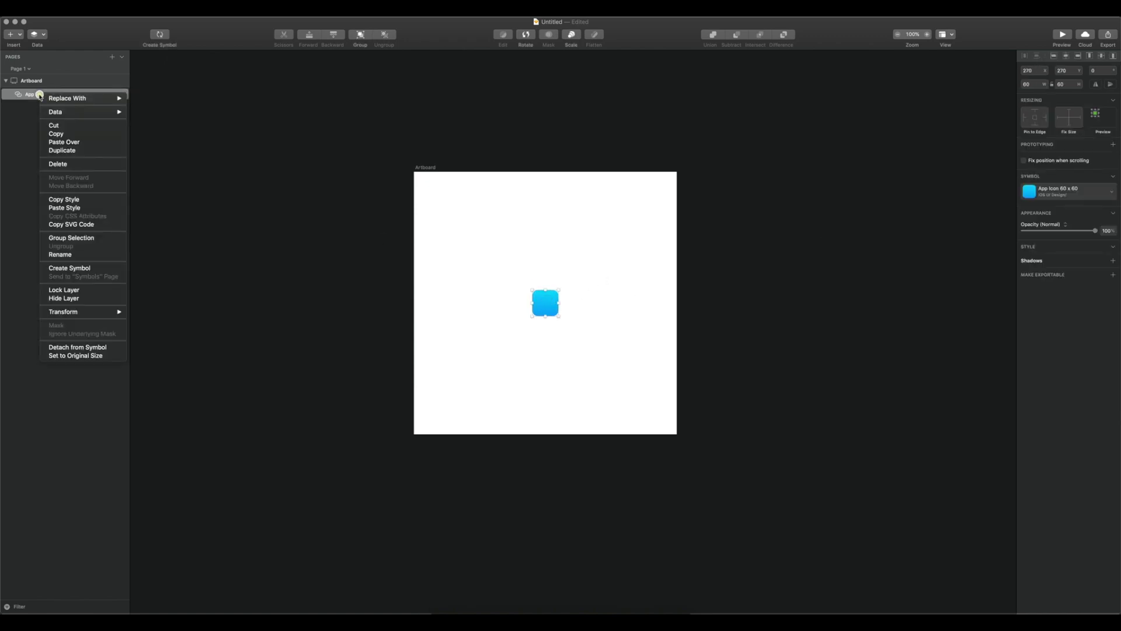
click(89, 348)
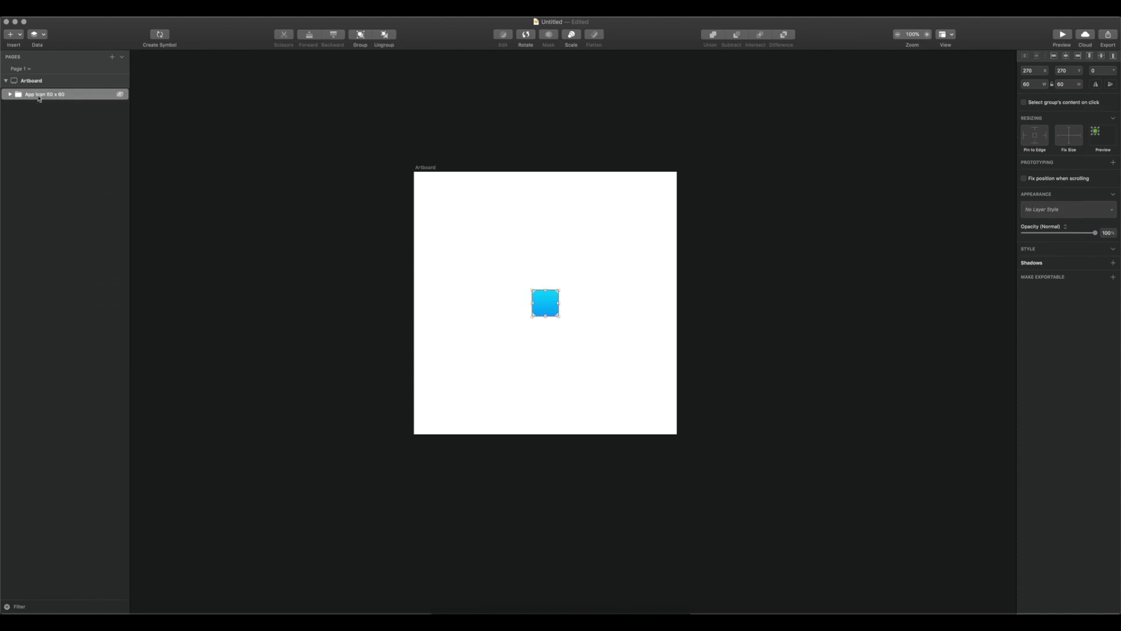
click(10, 94)
drag(32, 105, 25, 88)
click(28, 104)
key(BackSpace)
Step: Scale the App Icon shape from its centre to 500%, making it 300 x 300 px
click(30, 93)
click(569, 34)
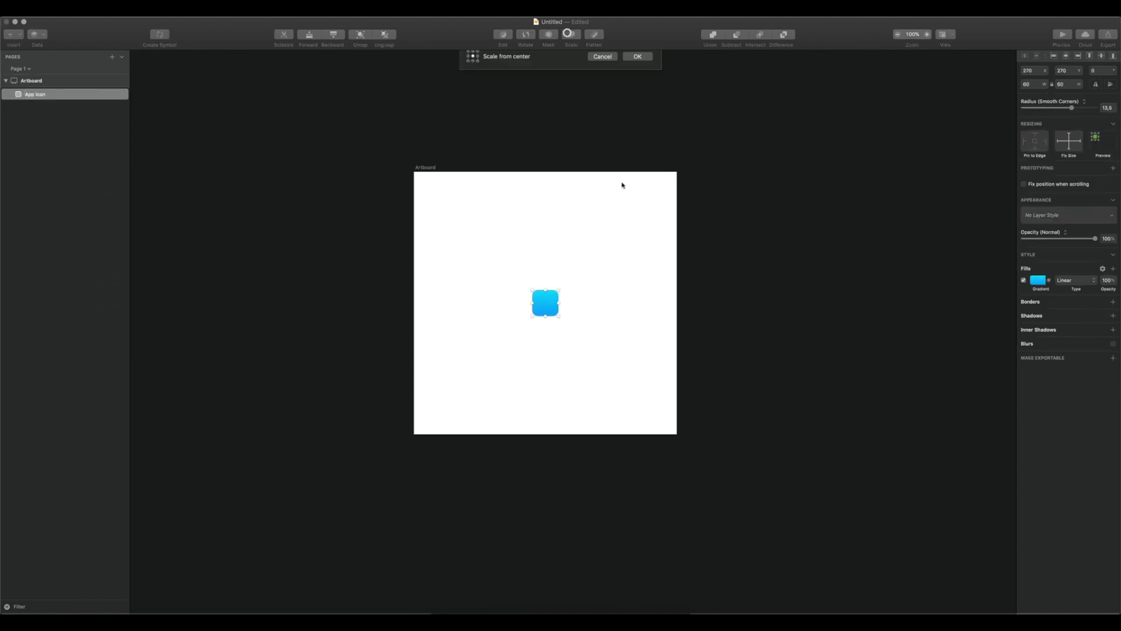
key(shift+Up)
key(shift+Up)
key(shift+Up)
key(shift+Up)
key(shift+Up)
key(shift+Up)
key(shift+Up)
key(shift+Up)
key(shift+Up)
key(shift+Up)
key(shift+Up)
key(shift+Up)
key(shift+Up)
key(shift+Up)
key(shift+Up)
key(shift+Up)
key(shift+Up)
key(shift+Up)
key(shift+Up)
key(shift+Up)
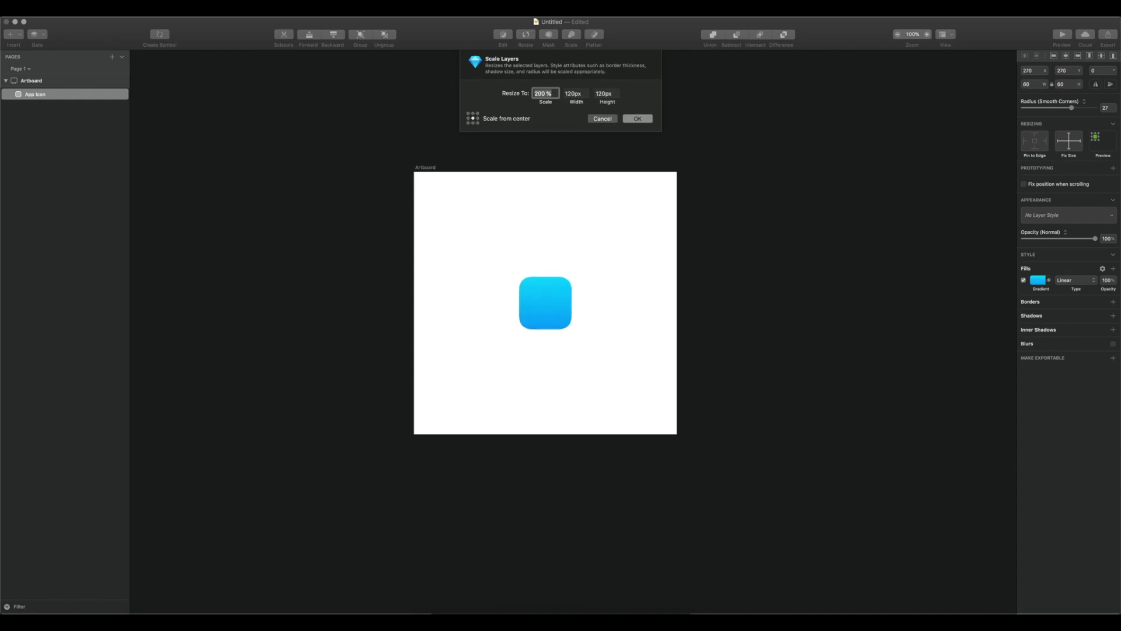
key(shift+Up)
key(shift+Up)
key(shift+Up)
key(shift+Up)
key(shift+Up)
key(shift+Up)
key(shift+Up)
key(shift+Up)
key(shift+Up)
key(shift+Up)
key(shift+Up)
key(shift+Up)
key(shift+Up)
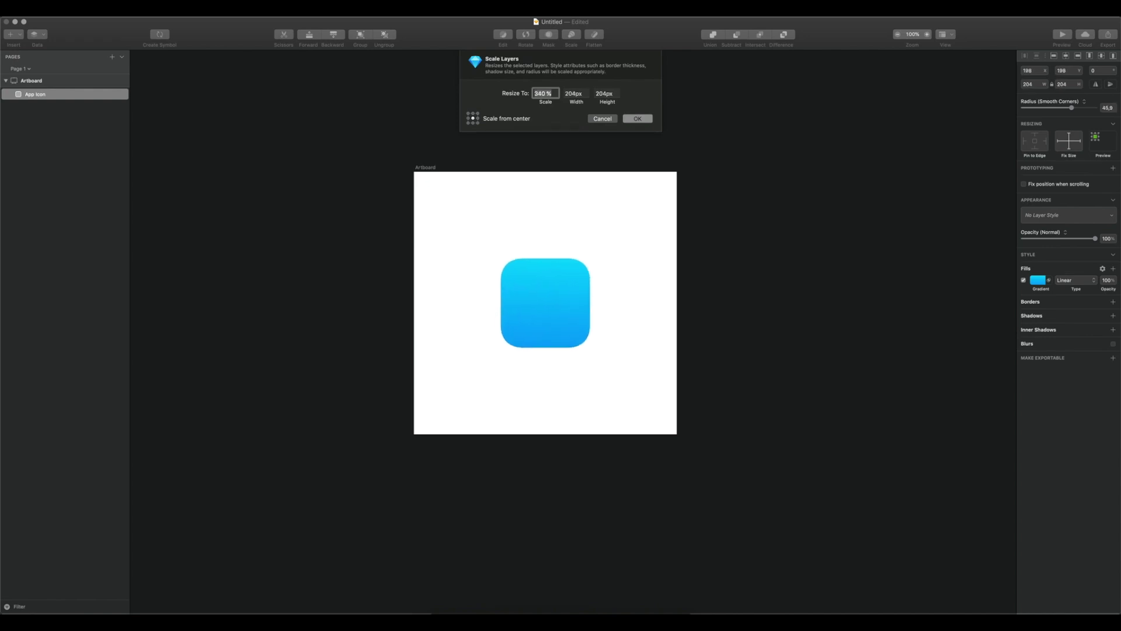
key(shift+Up)
key(shift+Up)
key(shift+Up)
key(shift+Up)
key(shift+Up)
key(shift+Up)
key(shift+Up)
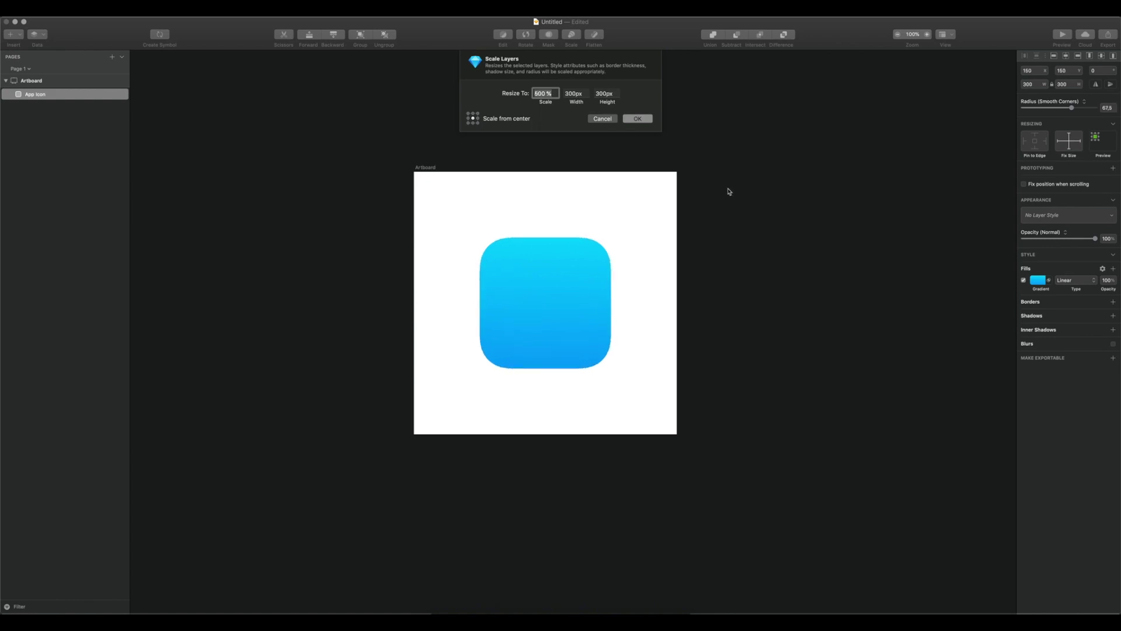
click(637, 118)
Step: Enlarge the artboard evenly around the icon to about 654 x 654
click(429, 169)
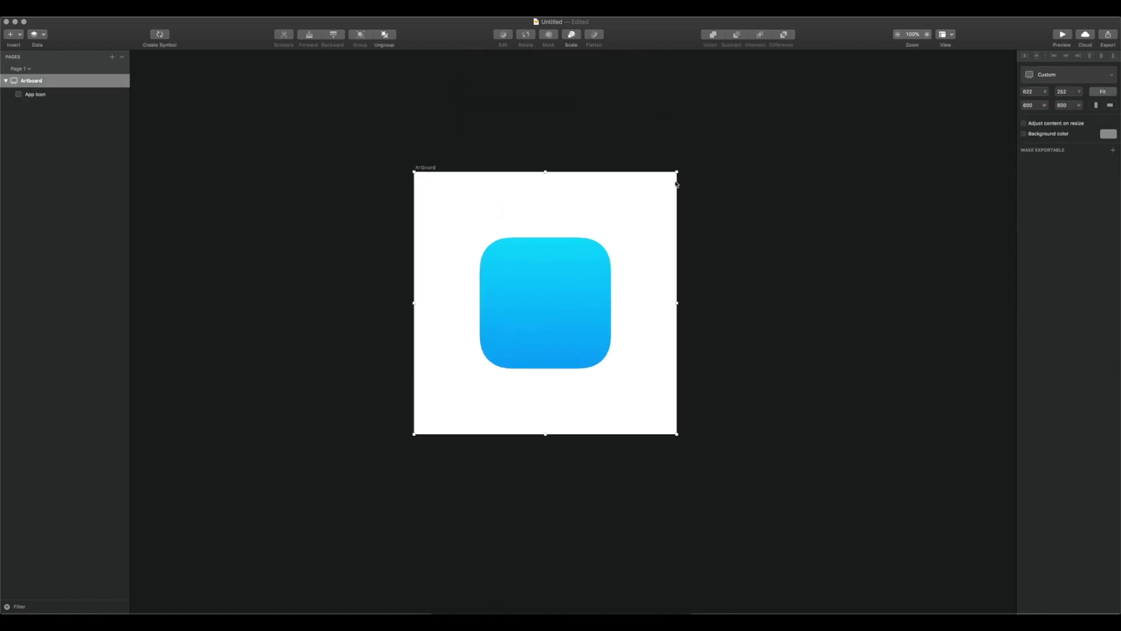
drag(677, 173, 700, 162)
click(769, 188)
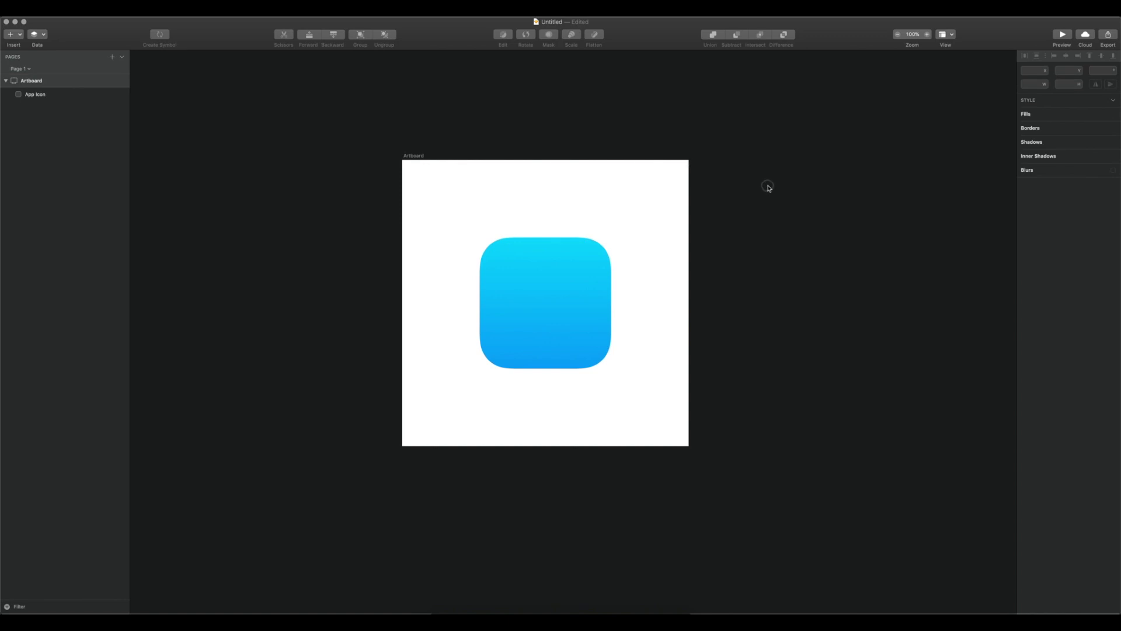
Step: Replace the icon's gradient fill with a solid dark blue, #3033A1
key(super+plus)
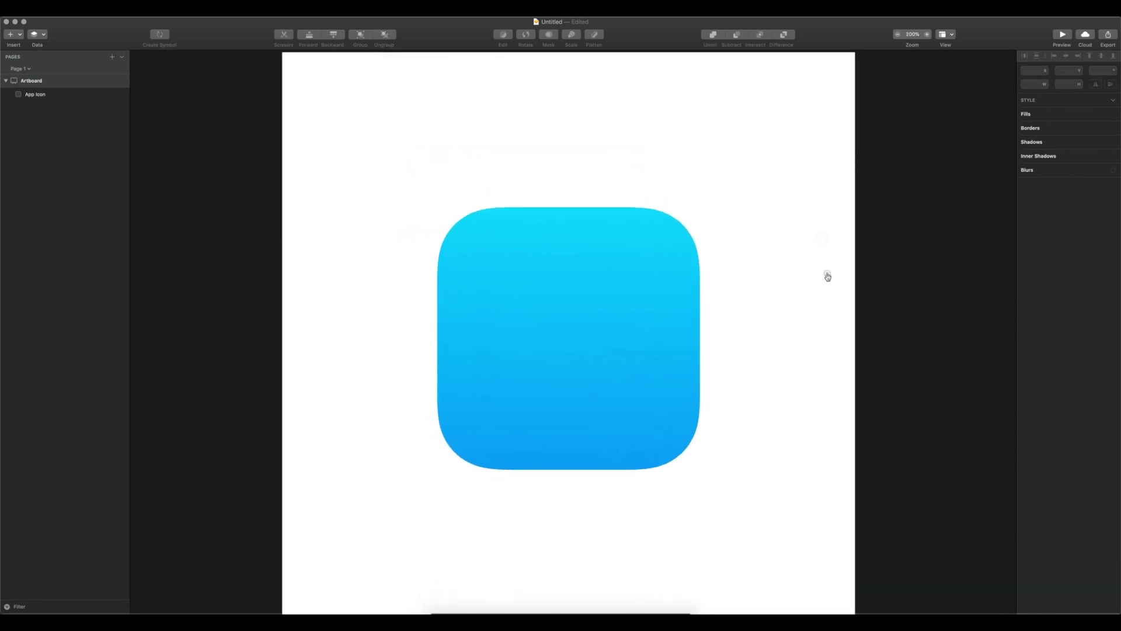
click(591, 311)
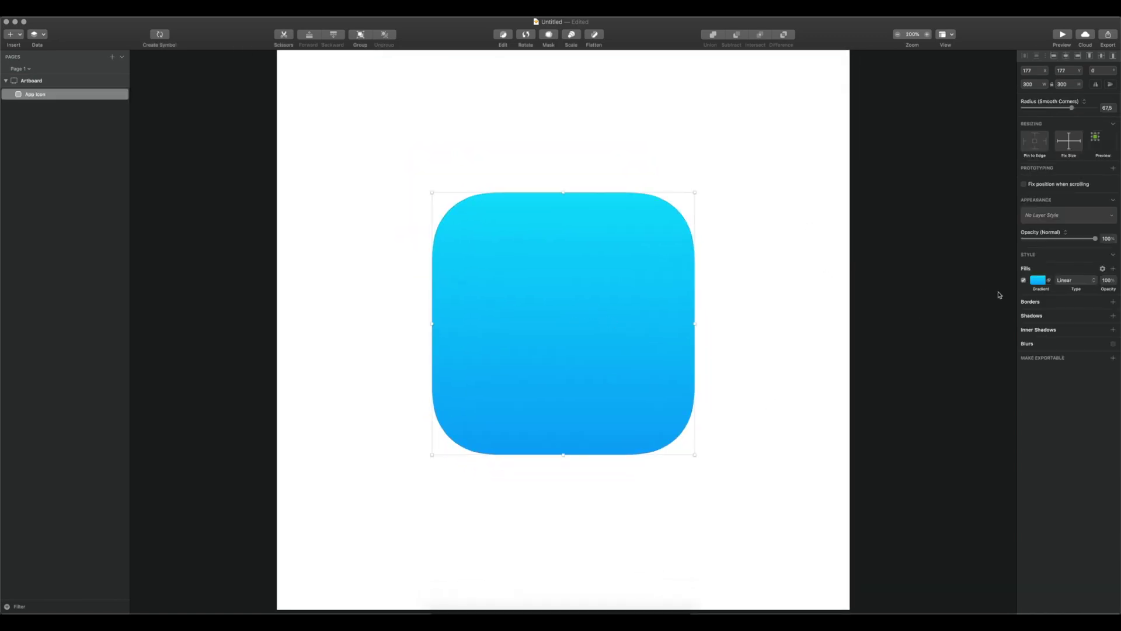
click(1038, 282)
right_click(1037, 283)
click(1048, 291)
click(1113, 269)
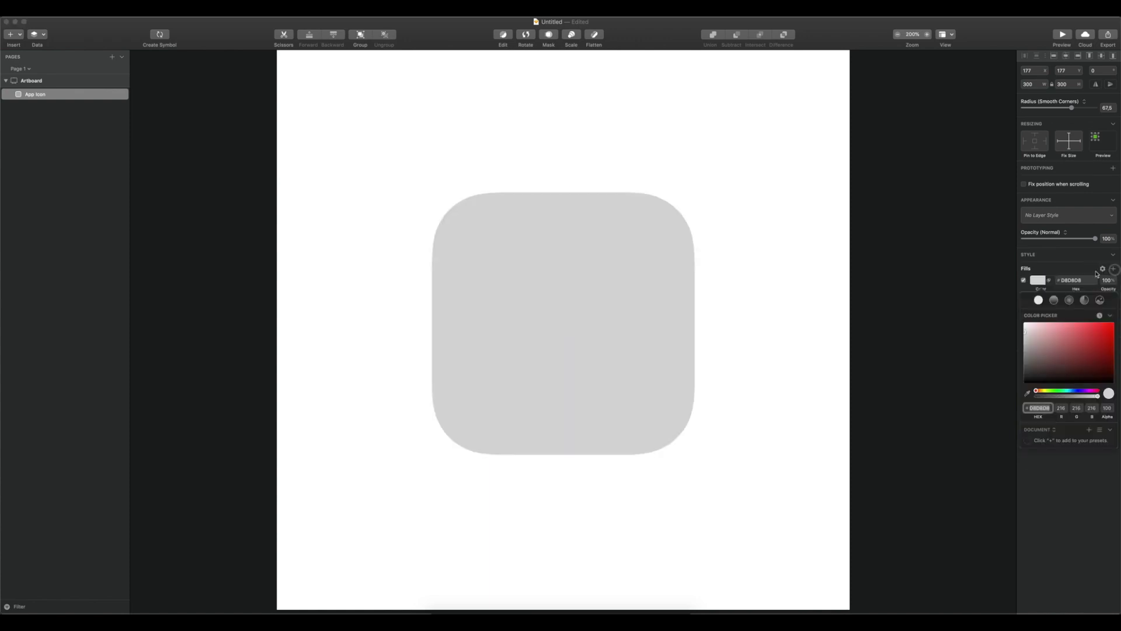
drag(1073, 393, 1087, 347)
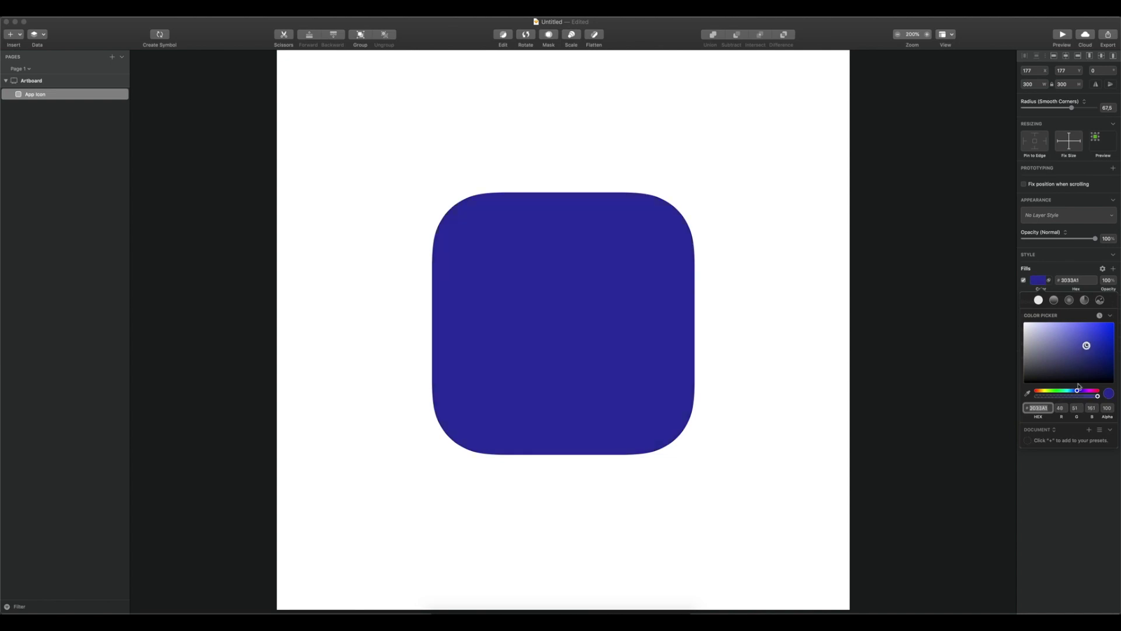
click(1059, 518)
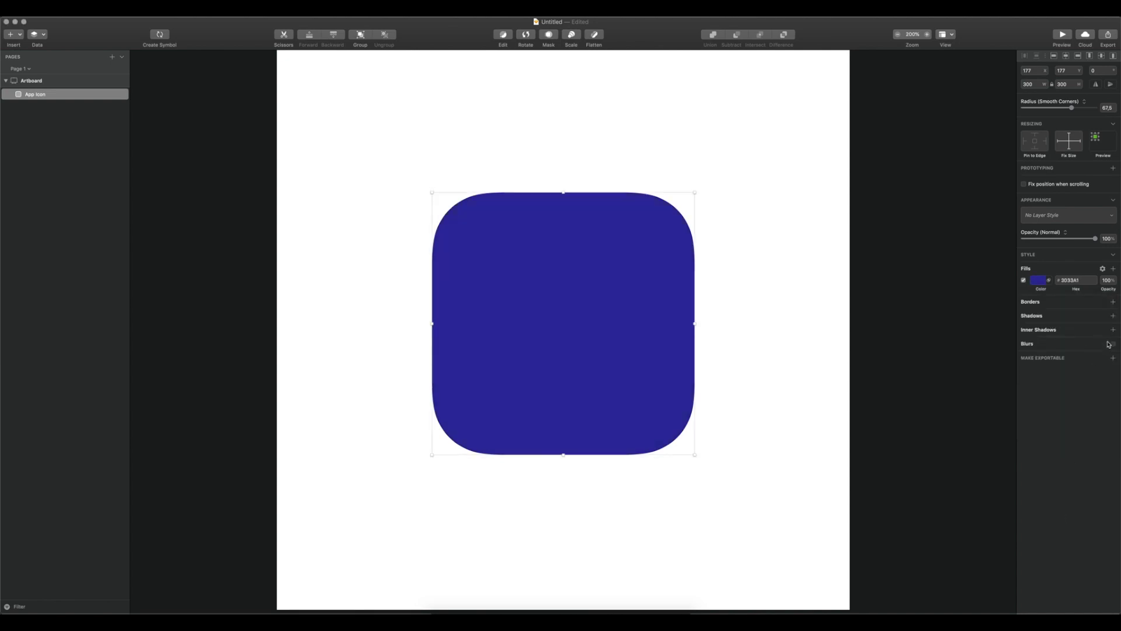
Step: Add a shadow to the icon with a blur of 24 and a Y offset of 12
click(1113, 316)
click(1090, 328)
text(24)
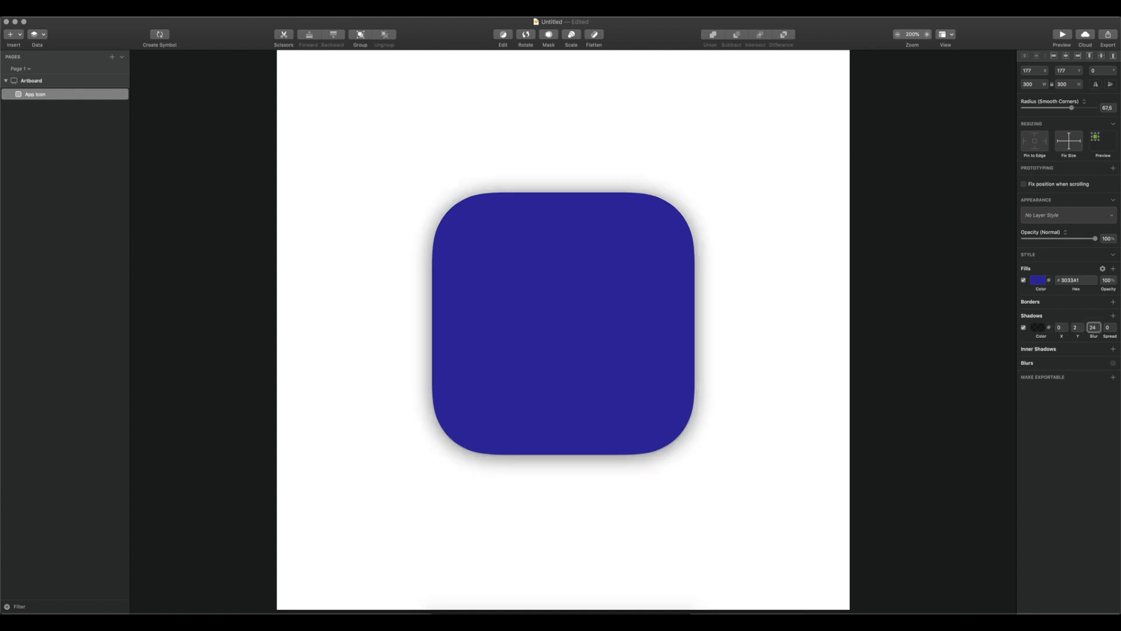
click(1076, 328)
text(12)
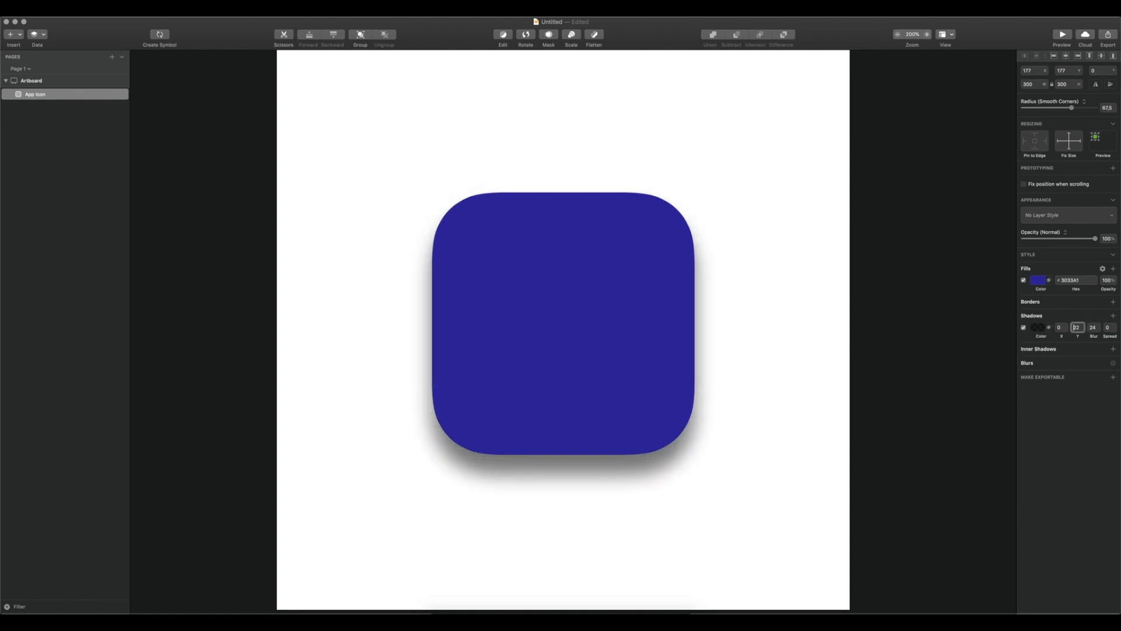
click(901, 216)
Step: Give the artboard a light blue-grey background colour, #C8CAD2
scroll(741, 210, up, 3)
scroll(741, 211, left, 2)
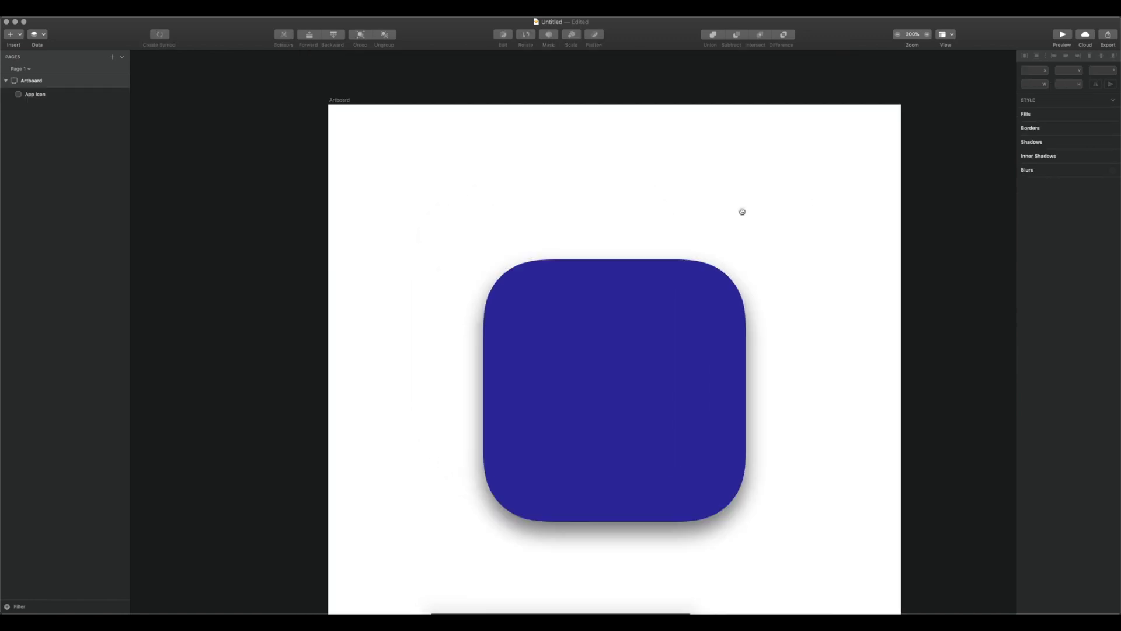
click(328, 89)
click(1024, 134)
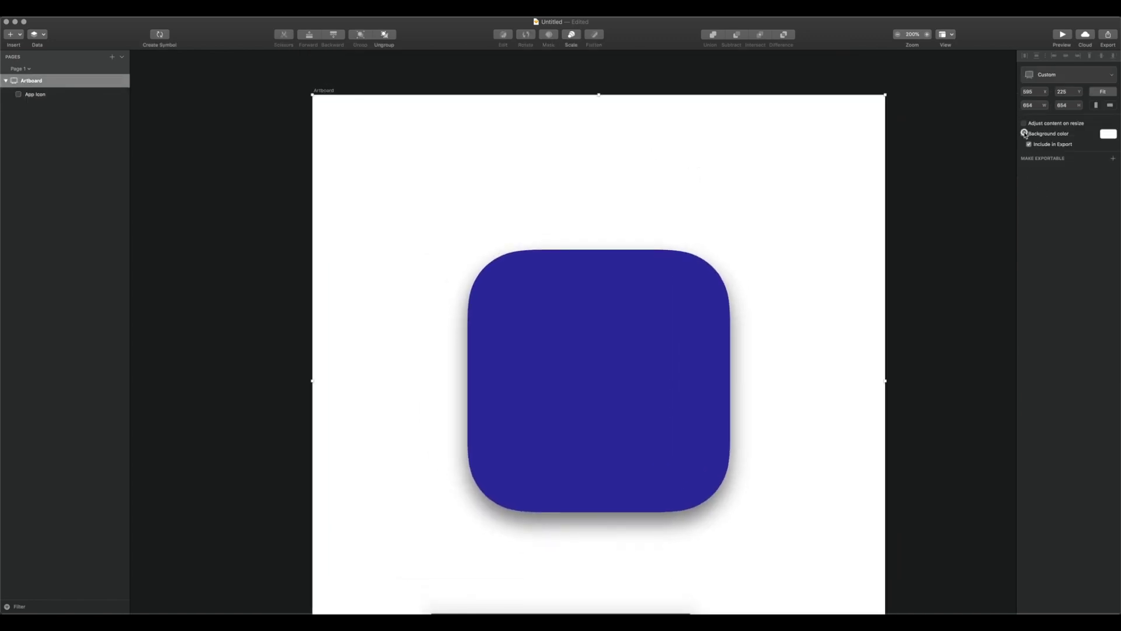
click(1108, 134)
click(1075, 228)
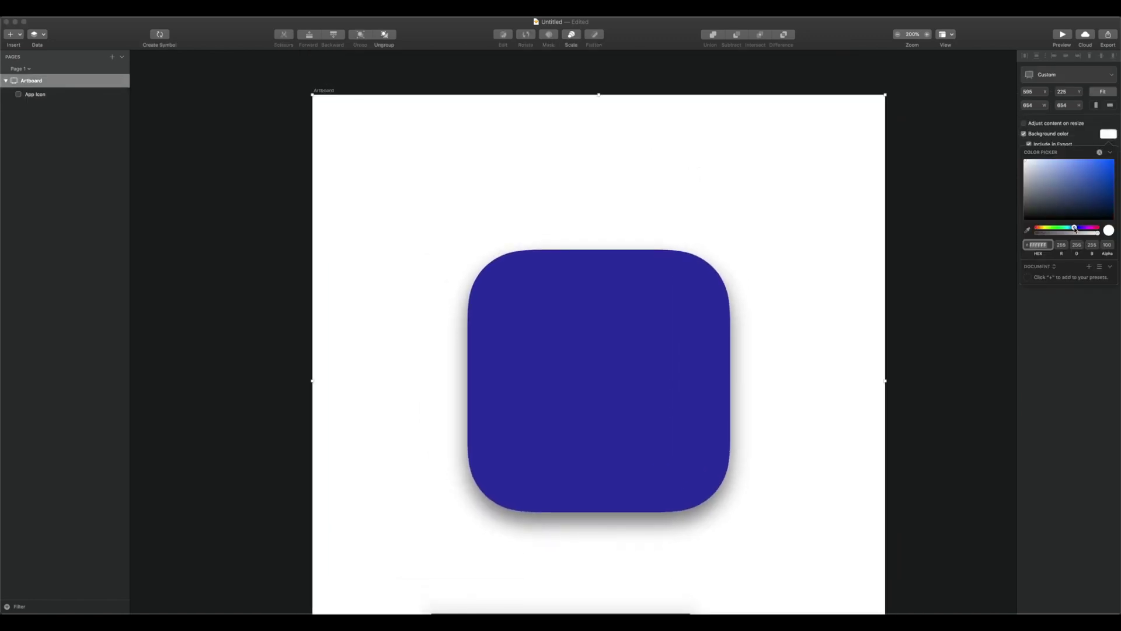
click(1027, 166)
drag(1027, 166, 1027, 173)
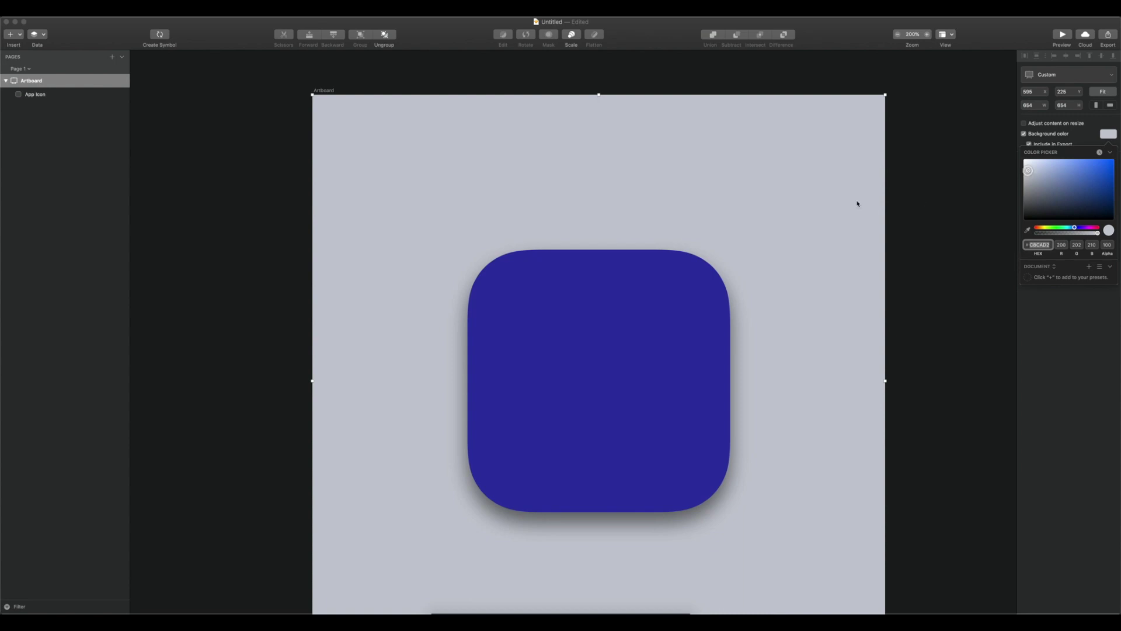
Step: Set the icon's shadow to Overlay blending with black at 100 alpha and a Y offset of 22
scroll(848, 211, down, 3)
click(666, 281)
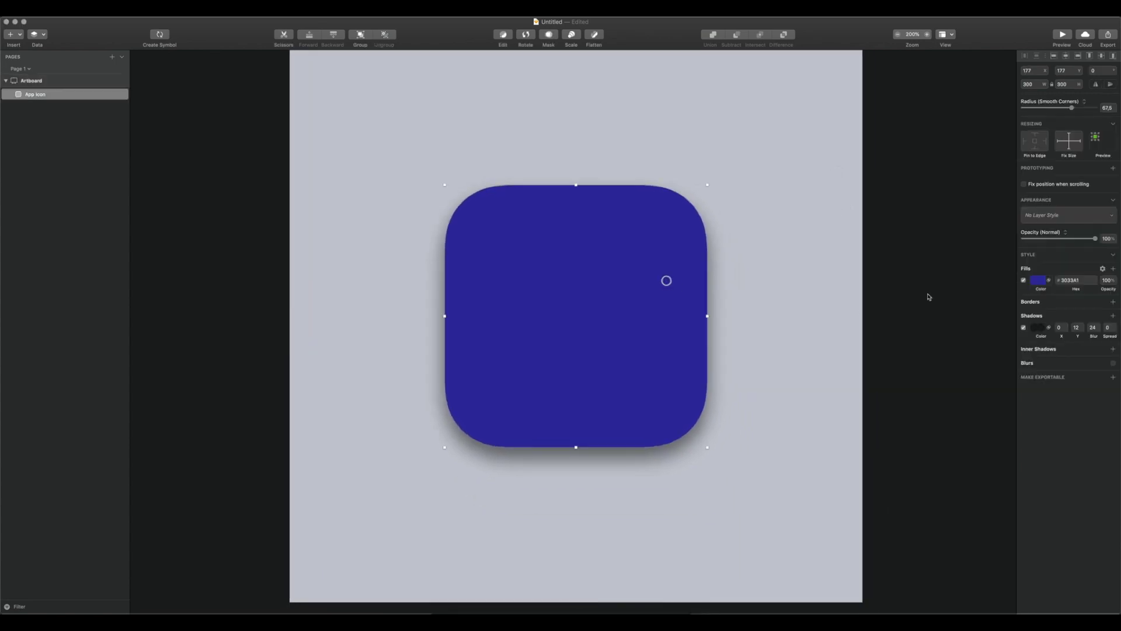
click(1049, 323)
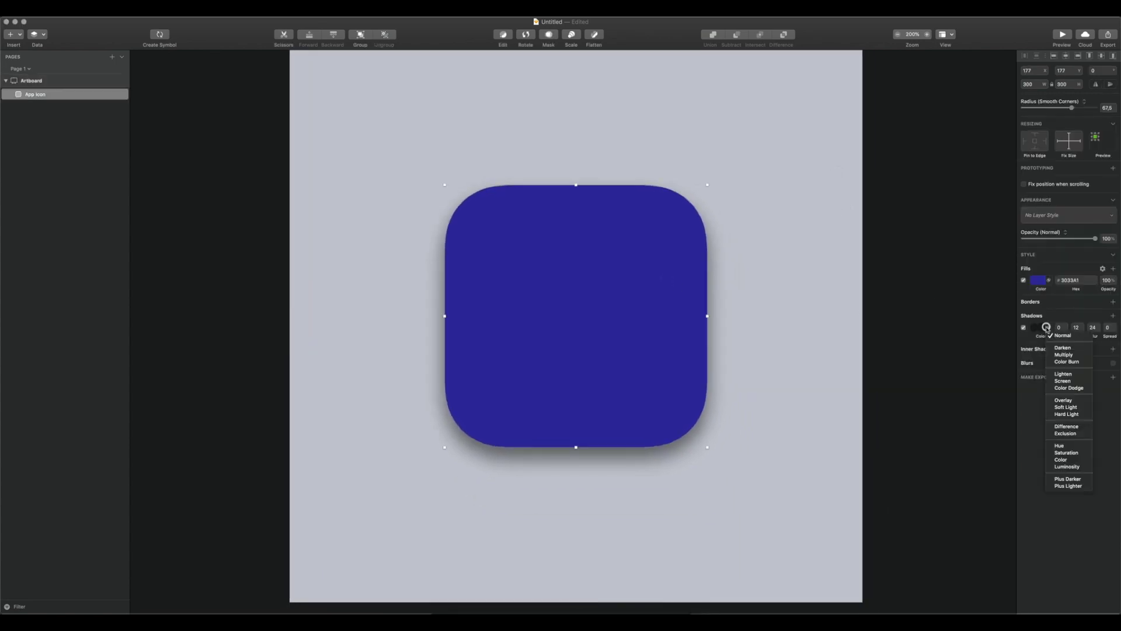
click(1067, 401)
click(1038, 327)
drag(1068, 425, 1101, 426)
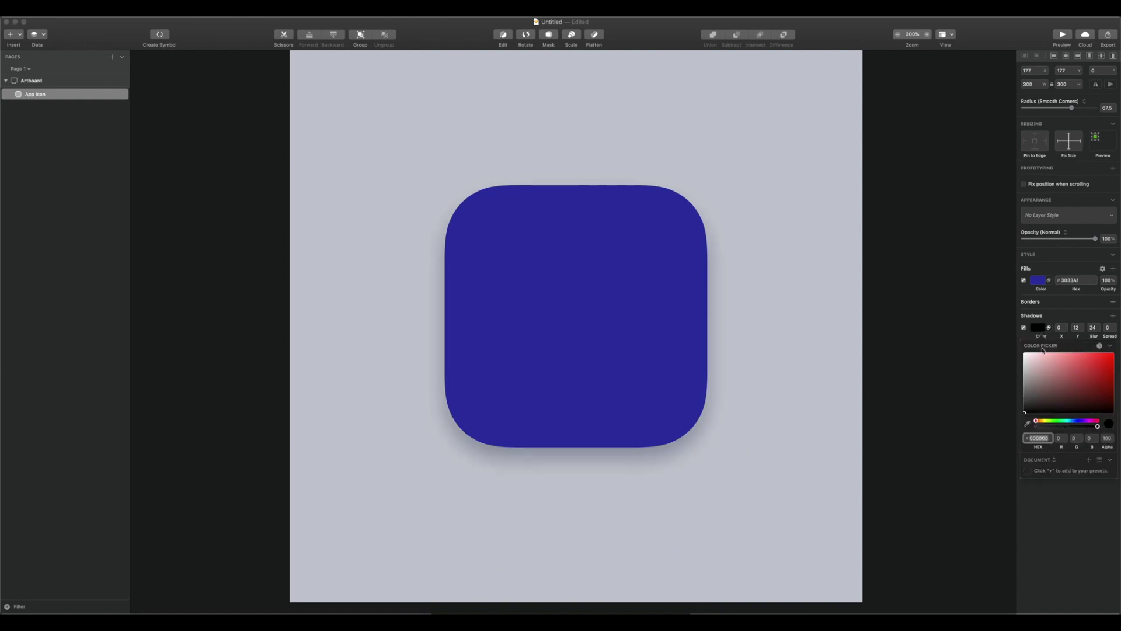
click(1074, 327)
key(shift+Up)
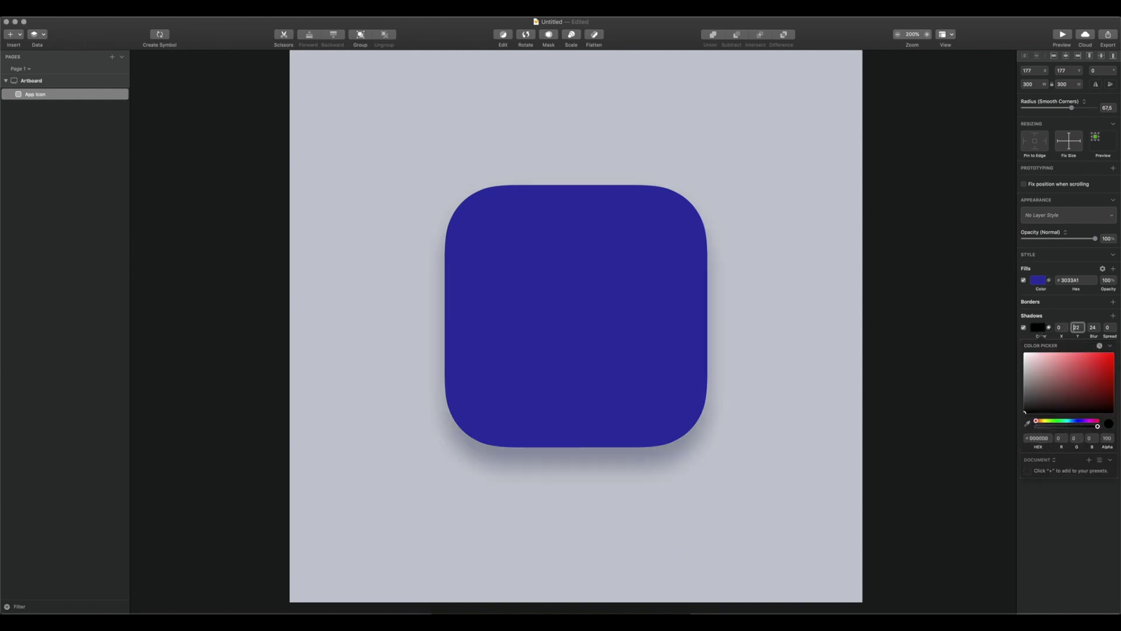
click(1114, 316)
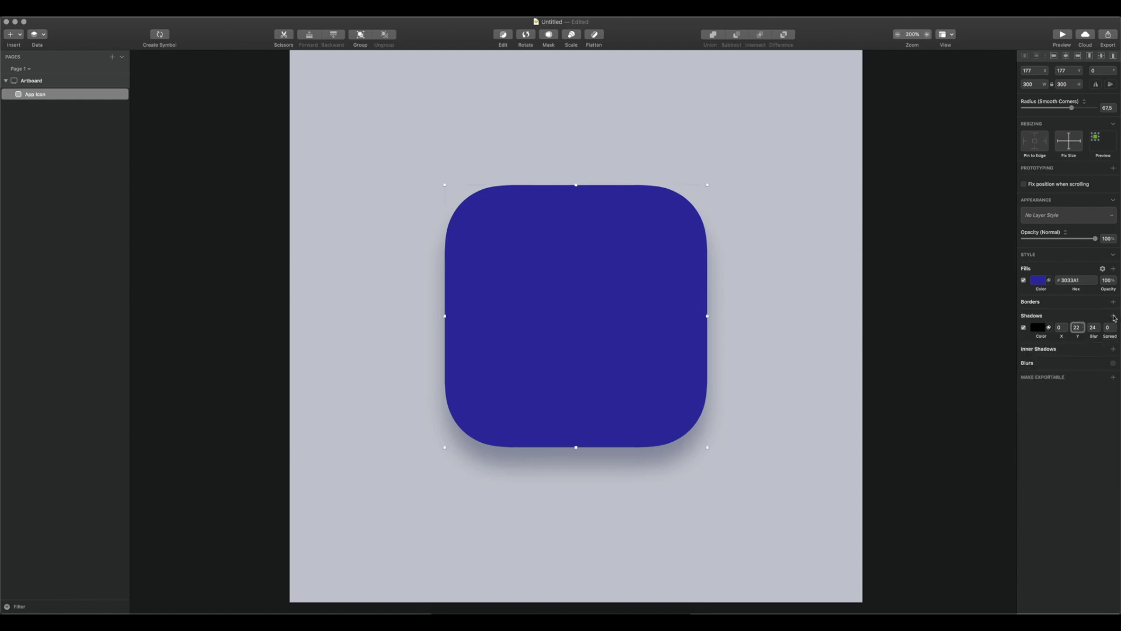
Step: Add a second shadow to the icon with X 0, Y 2 and a blur of 23
click(1114, 316)
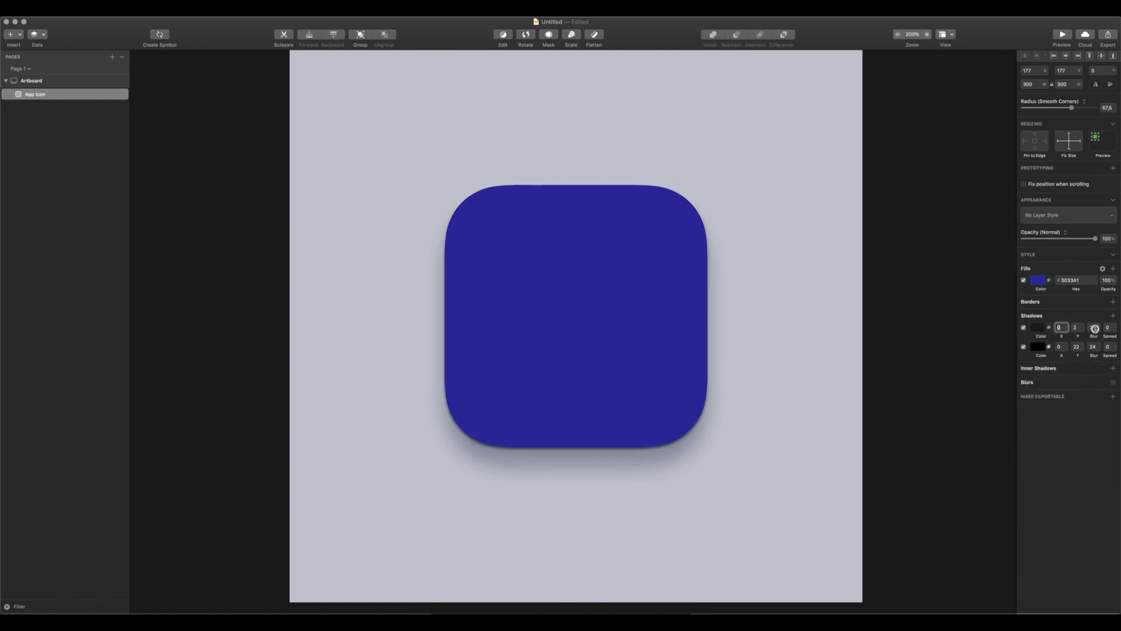
text(10)
key(Return)
text(0)
key(Return)
click(1088, 327)
key(shift+Up)
key(shift+Up)
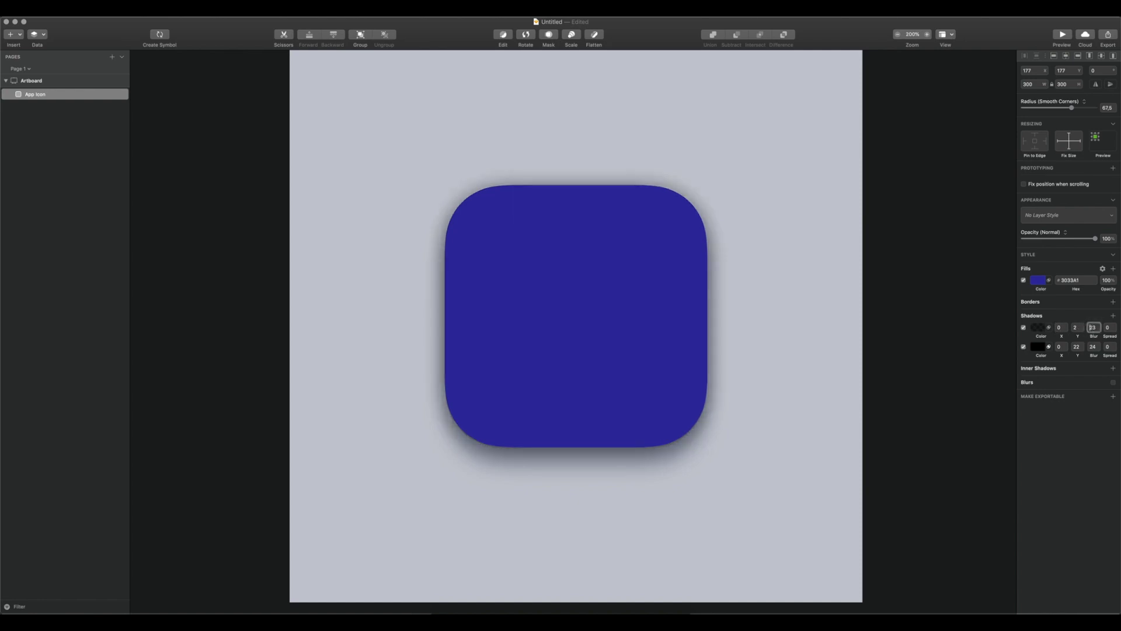
Step: Set the second shadow's blend mode to Overlay and lower its colour alpha to about 23
click(1051, 329)
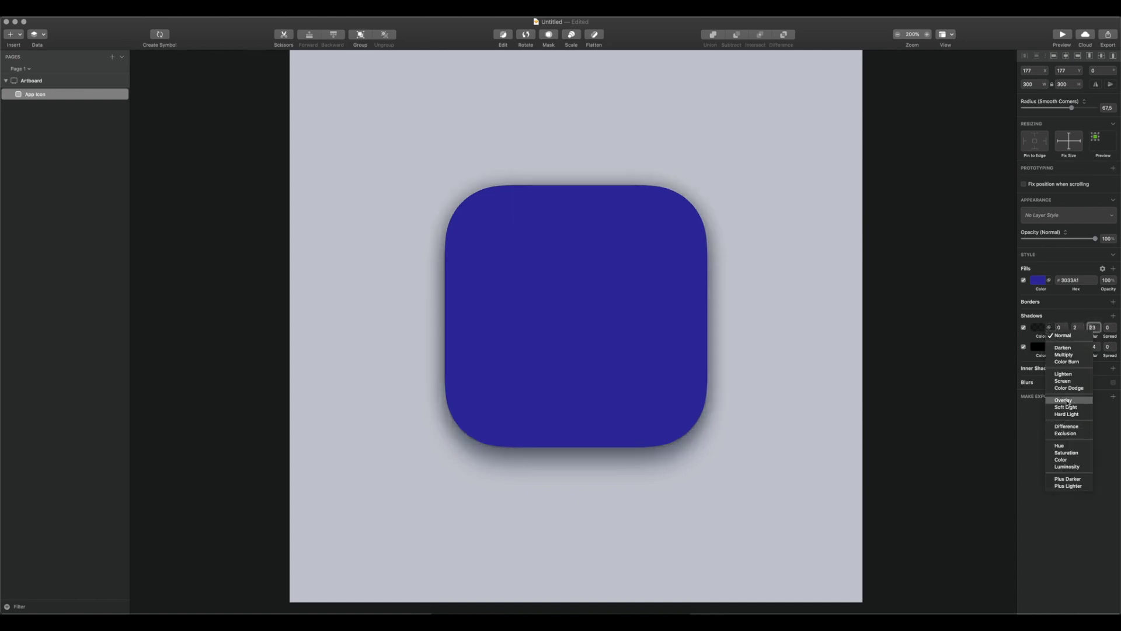
click(1067, 400)
click(1043, 328)
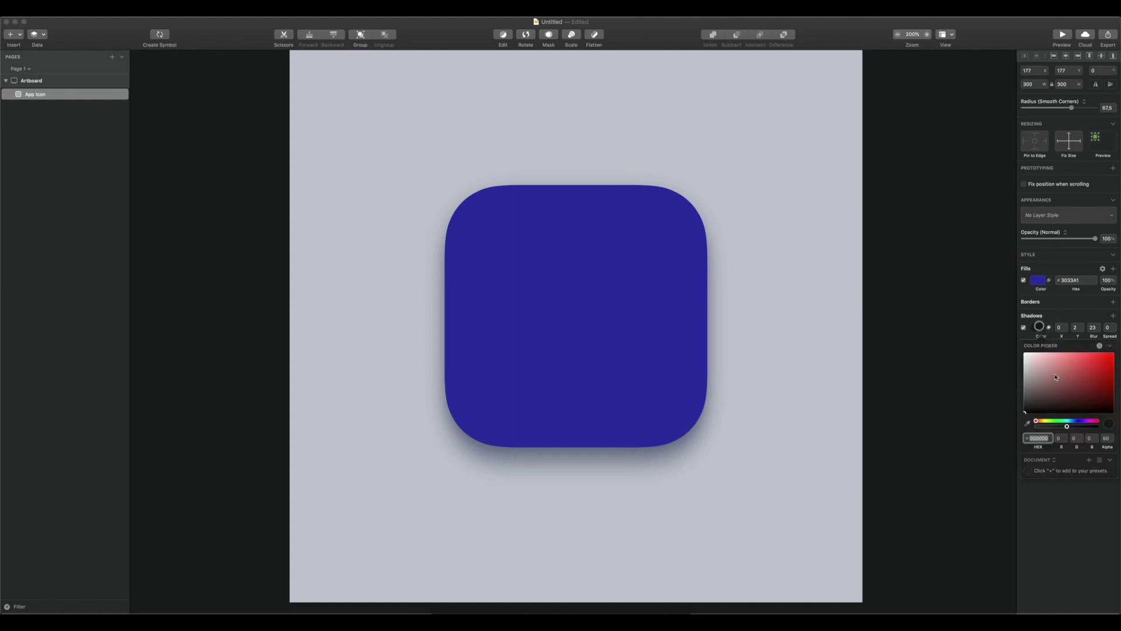
drag(1034, 426, 1049, 428)
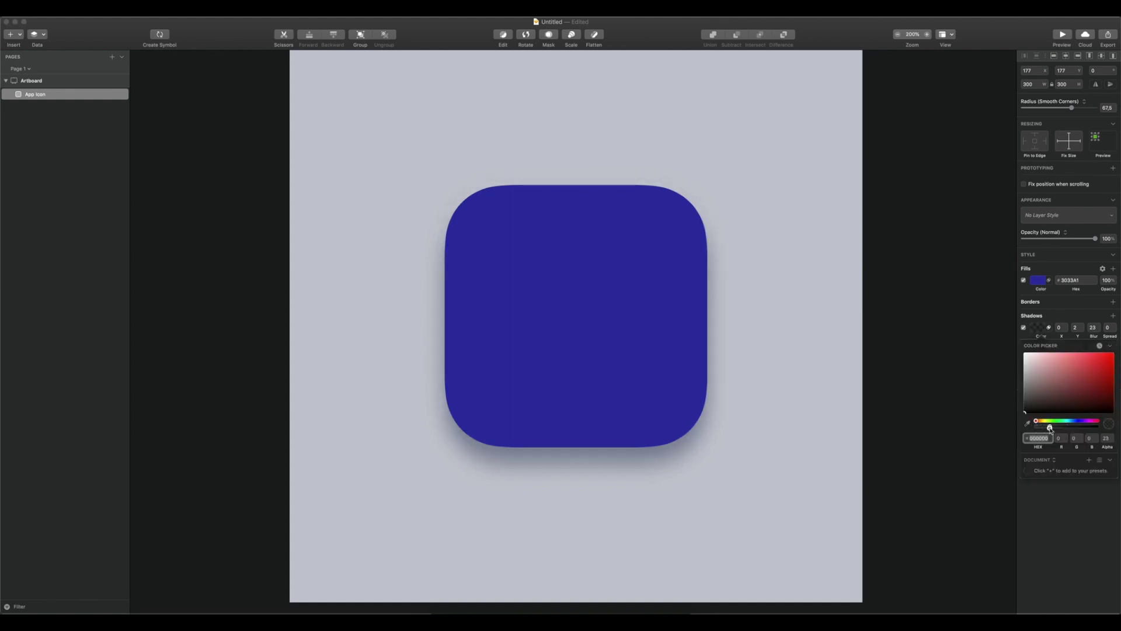
click(841, 348)
drag(851, 338, 769, 344)
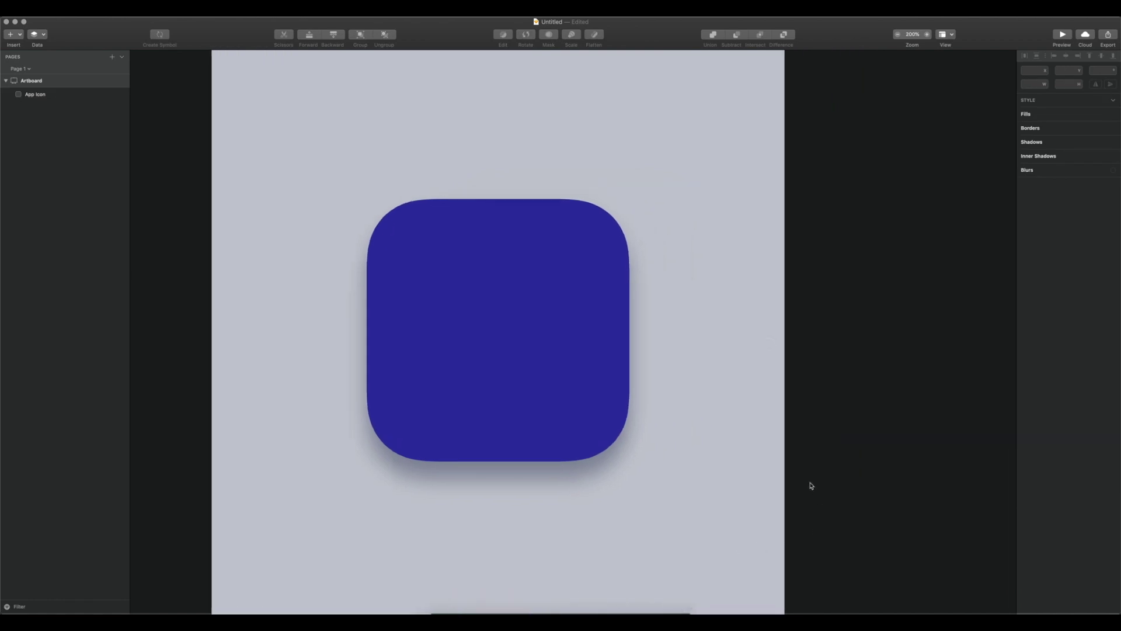
Step: Open the Nucleo icon app and search its library for "drop"
key(super+apostrophe)
text(n)
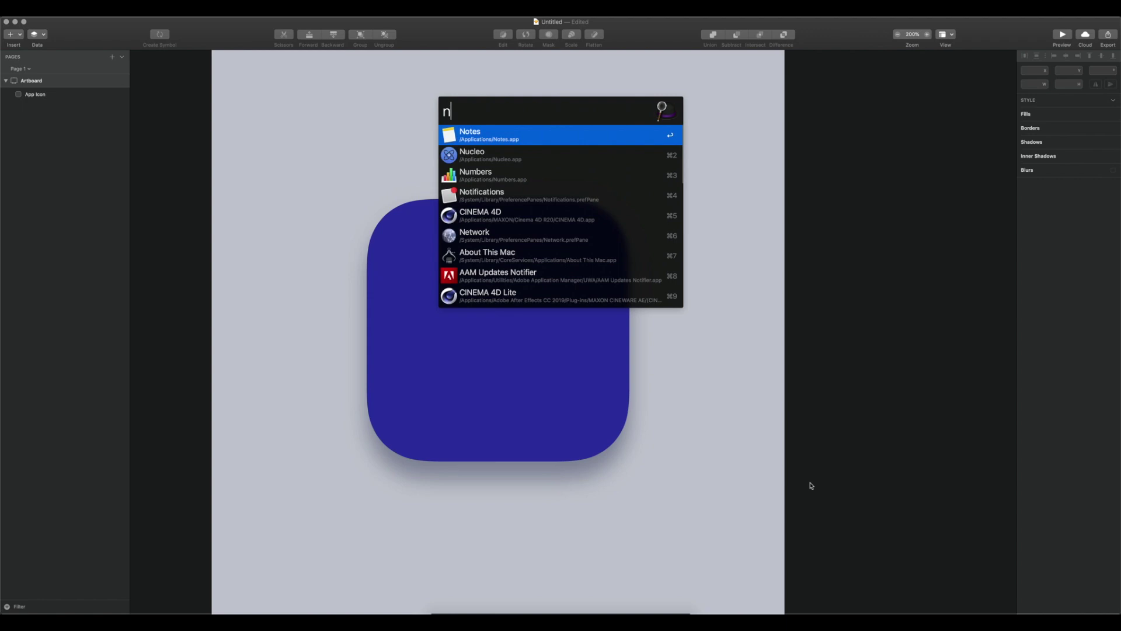
key(Down)
key(Return)
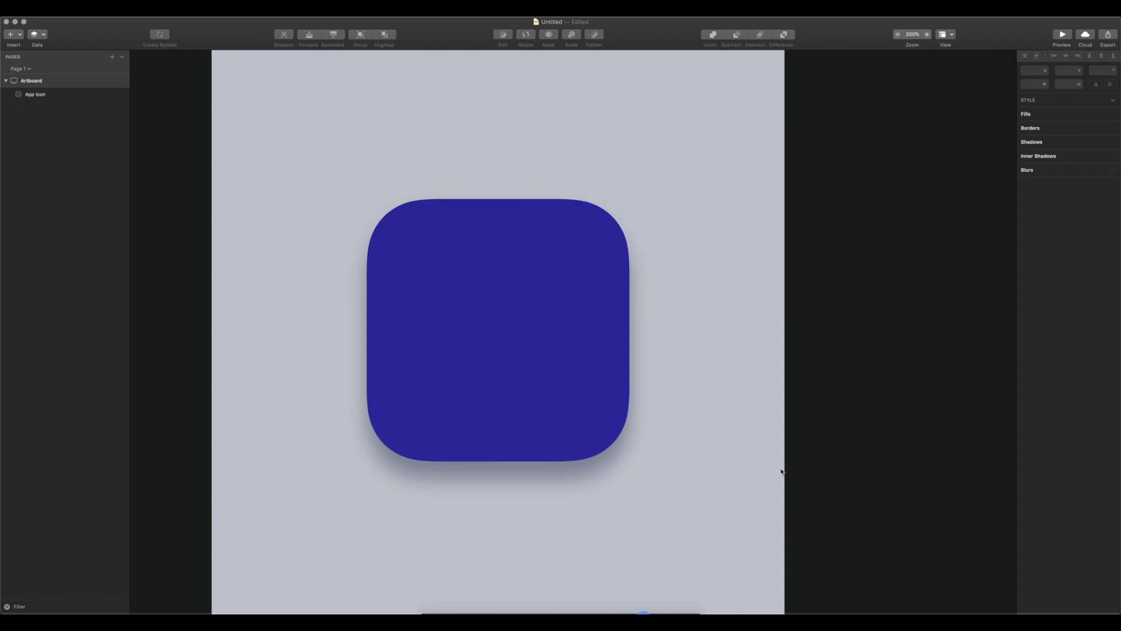
drag(638, 316, 720, 281)
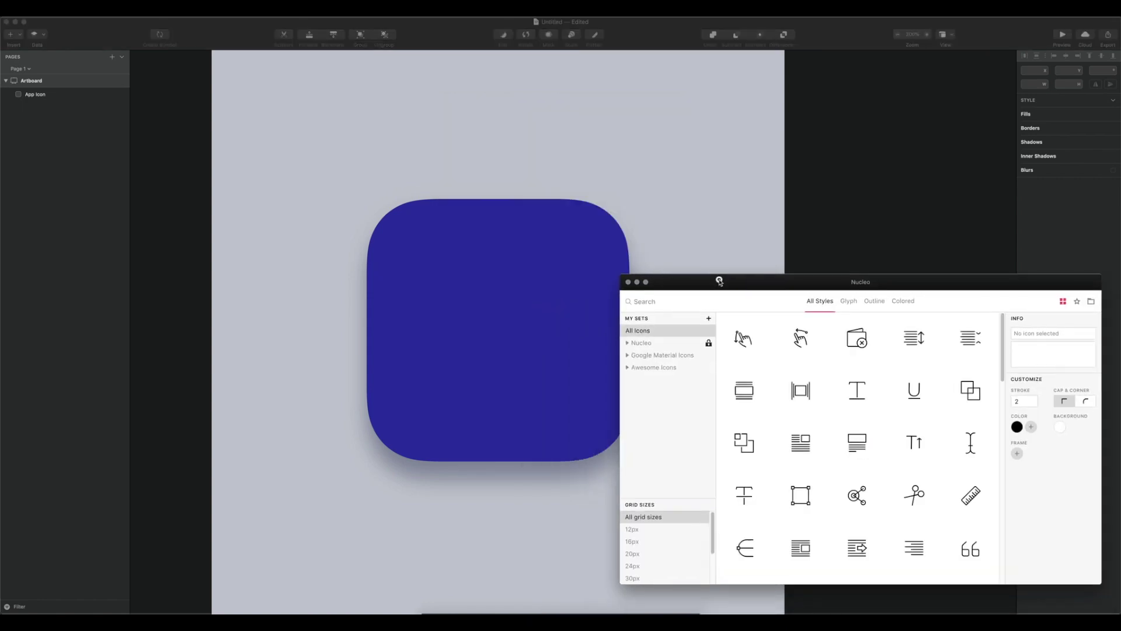
click(656, 300)
text(drop)
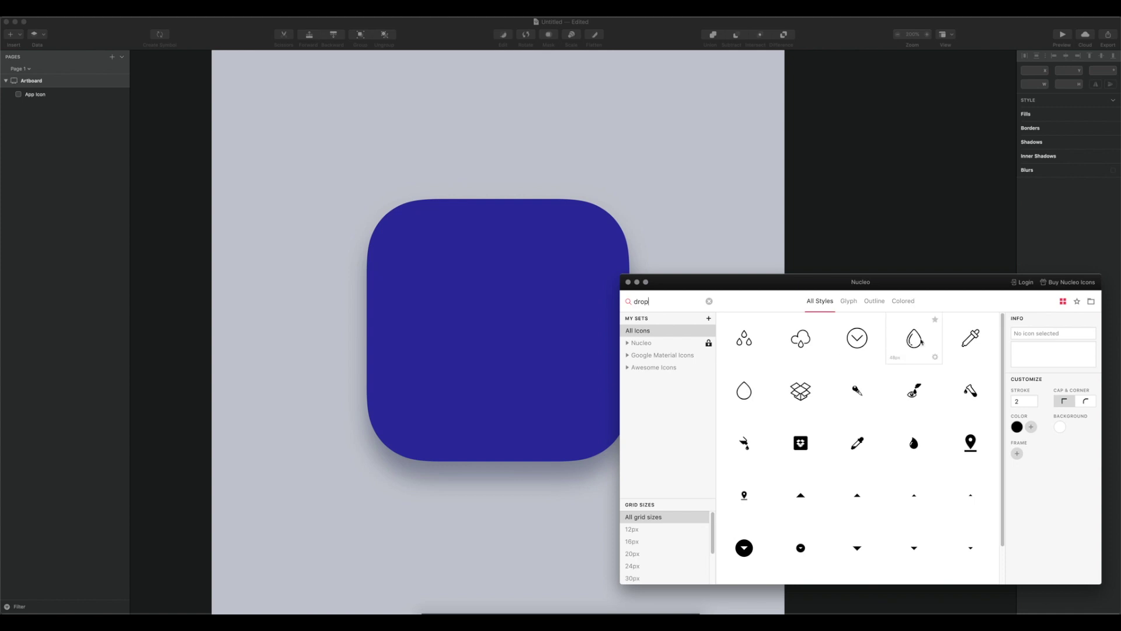
Step: Place the outlined drop icon on the blue app icon in Sketch, close Nucleo, and enlarge the drop to 150 × 195, centred
drag(921, 343, 483, 331)
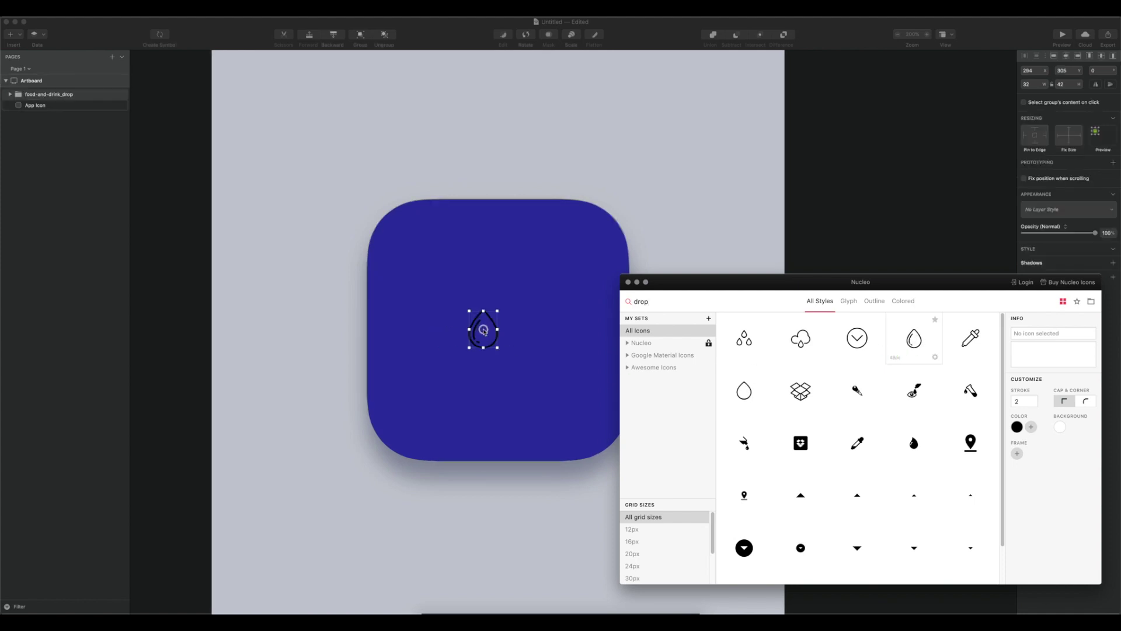
click(628, 284)
click(492, 322)
drag(492, 322, 583, 251)
Step: Disable the border on the drop's outer outline path and give it a #D8D8D8 fill
click(10, 94)
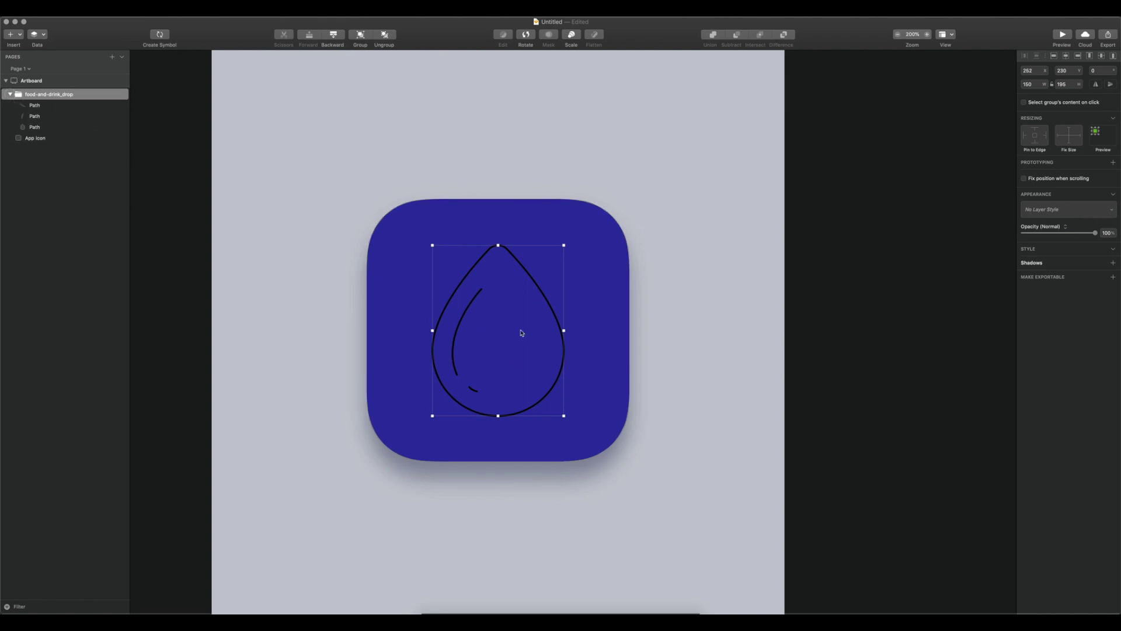
click(34, 127)
click(1023, 271)
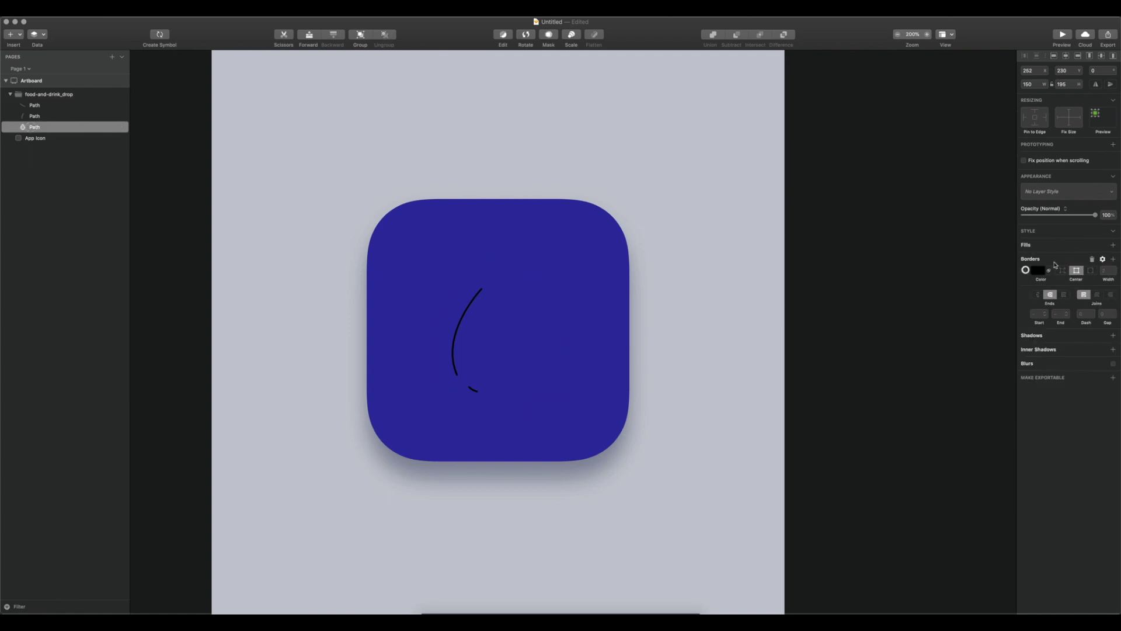
click(1113, 245)
click(939, 288)
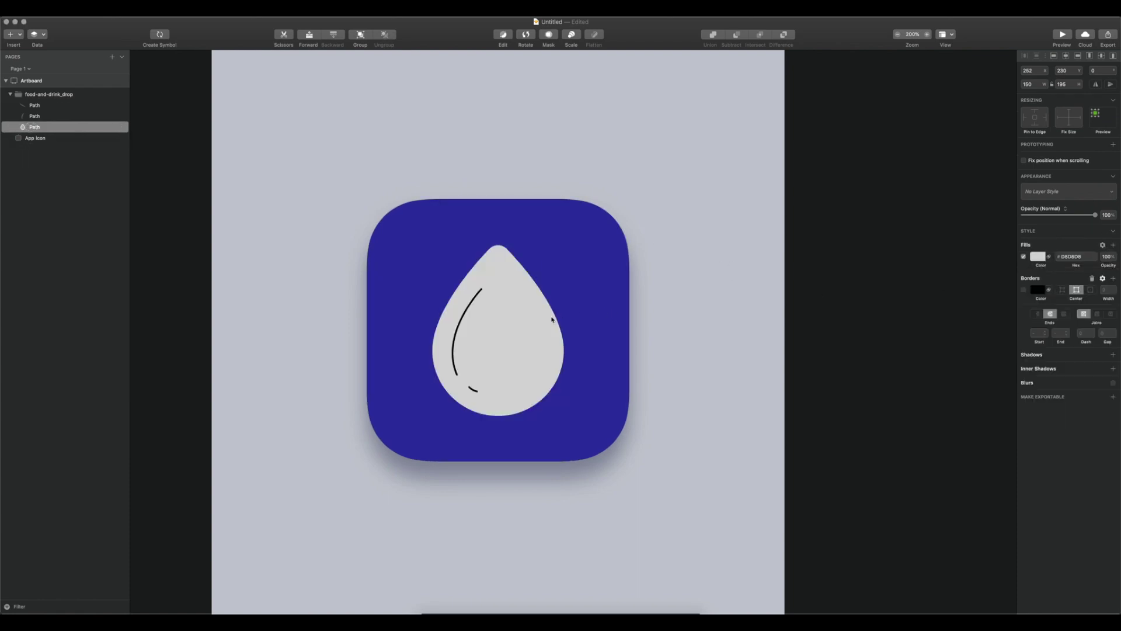
Step: Hide the two inner highlight paths and rename the icon group as Drop
click(120, 105)
click(120, 116)
click(38, 96)
text(Drop)
key(Return)
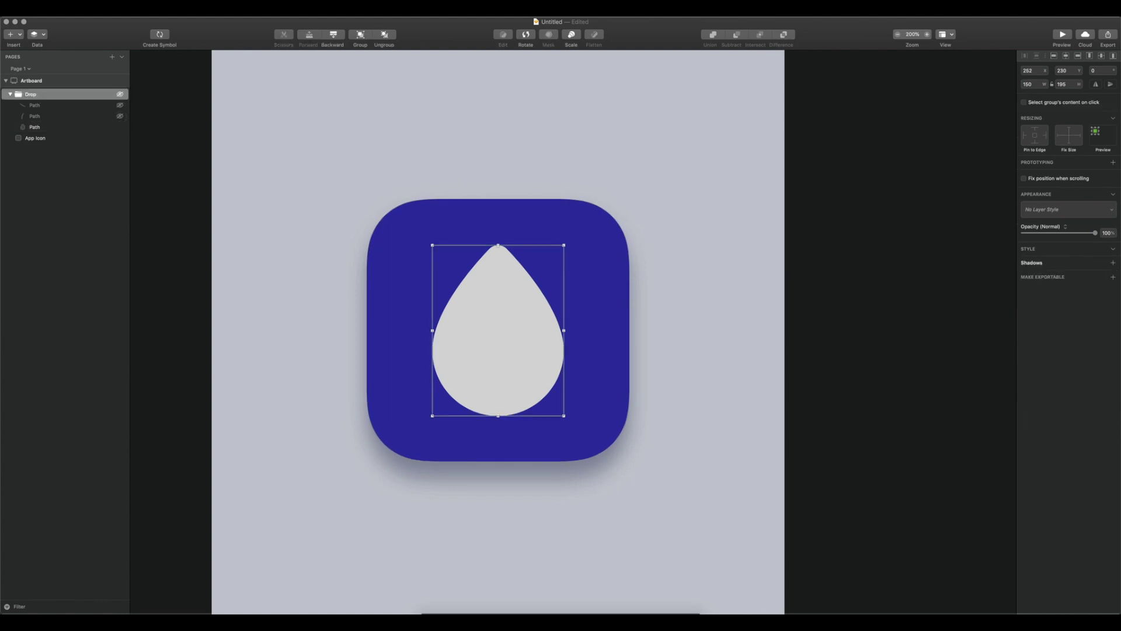
click(685, 310)
click(477, 264)
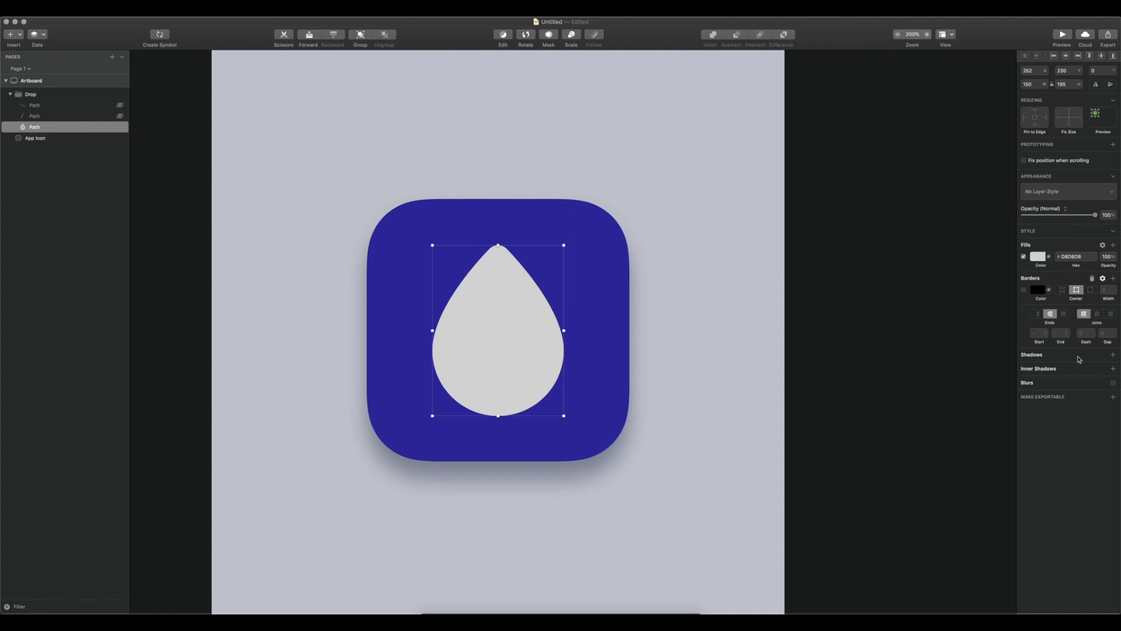
click(1113, 355)
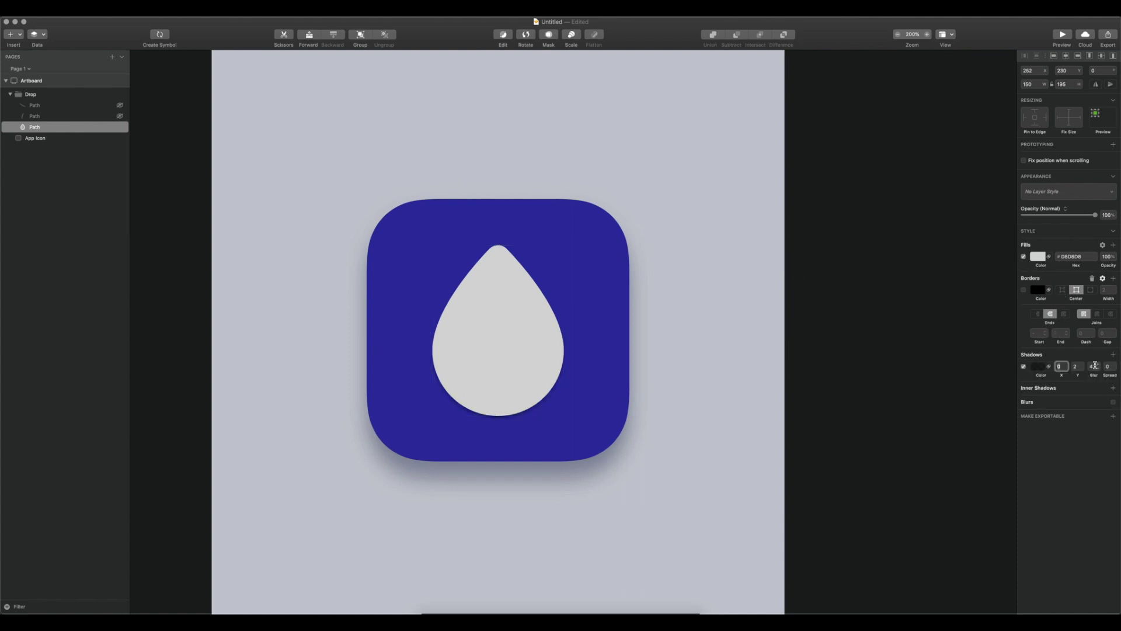
click(796, 297)
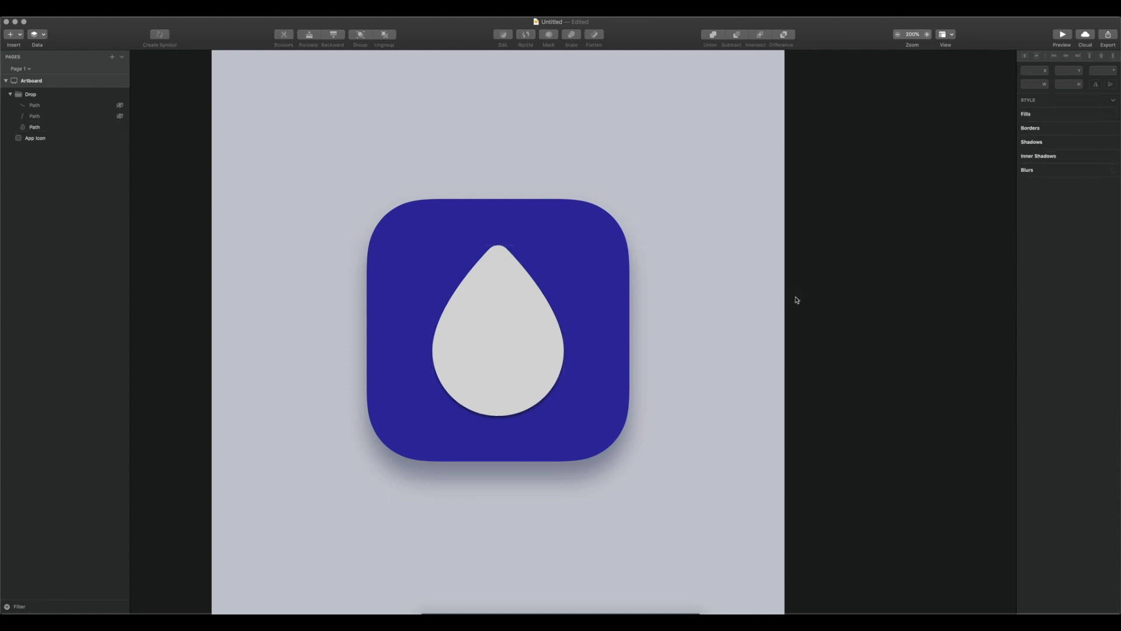
key(super+z)
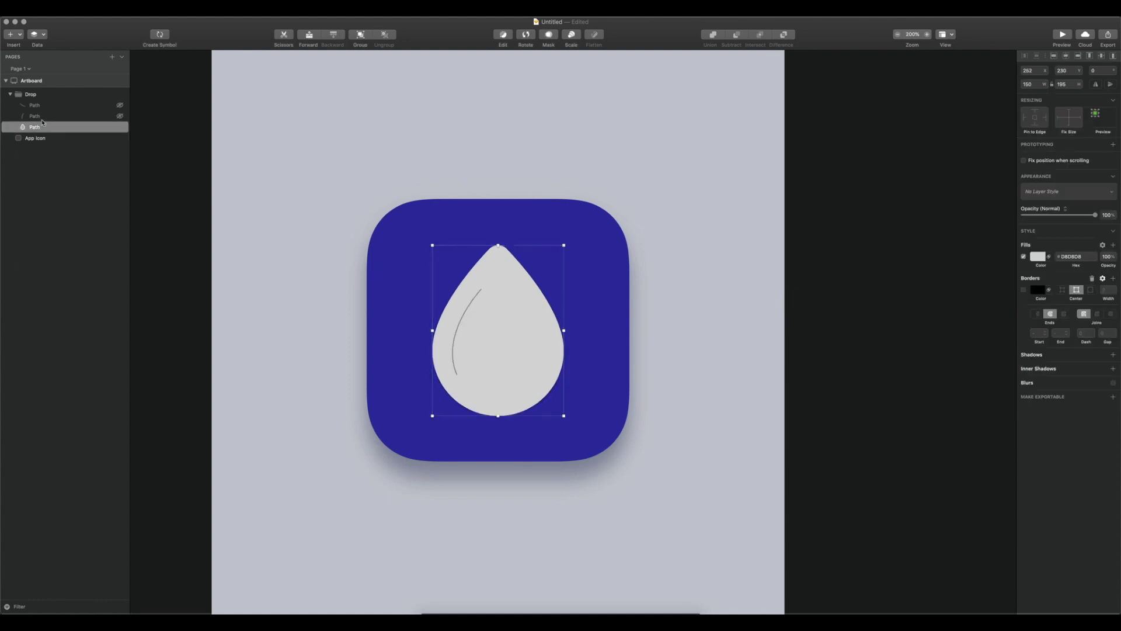
Step: Duplicate the visible drop path and rename the lower copy as Shadow
click(898, 323)
scroll(847, 318, left, 2)
click(549, 321)
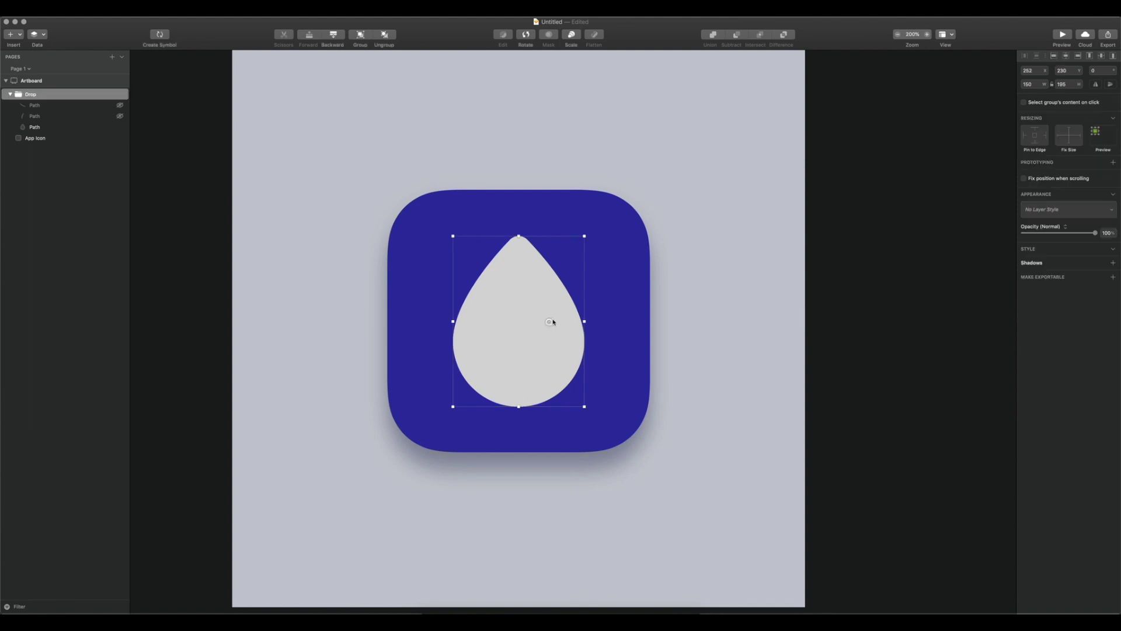
drag(516, 288, 524, 291)
click(32, 126)
key(super+d)
click(33, 138)
double_click(34, 138)
key(Return)
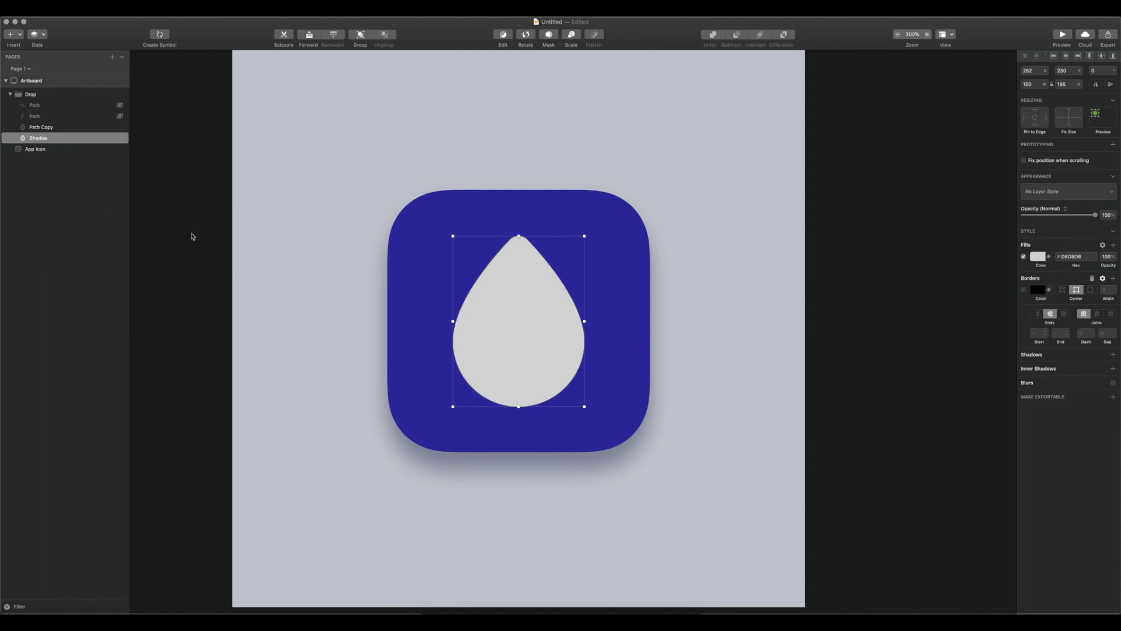
Step: Fill the Shadow path with black, #000000, and apply a Gaussian blur of 10
click(1040, 260)
drag(1051, 340, 989, 383)
click(1051, 455)
click(1113, 383)
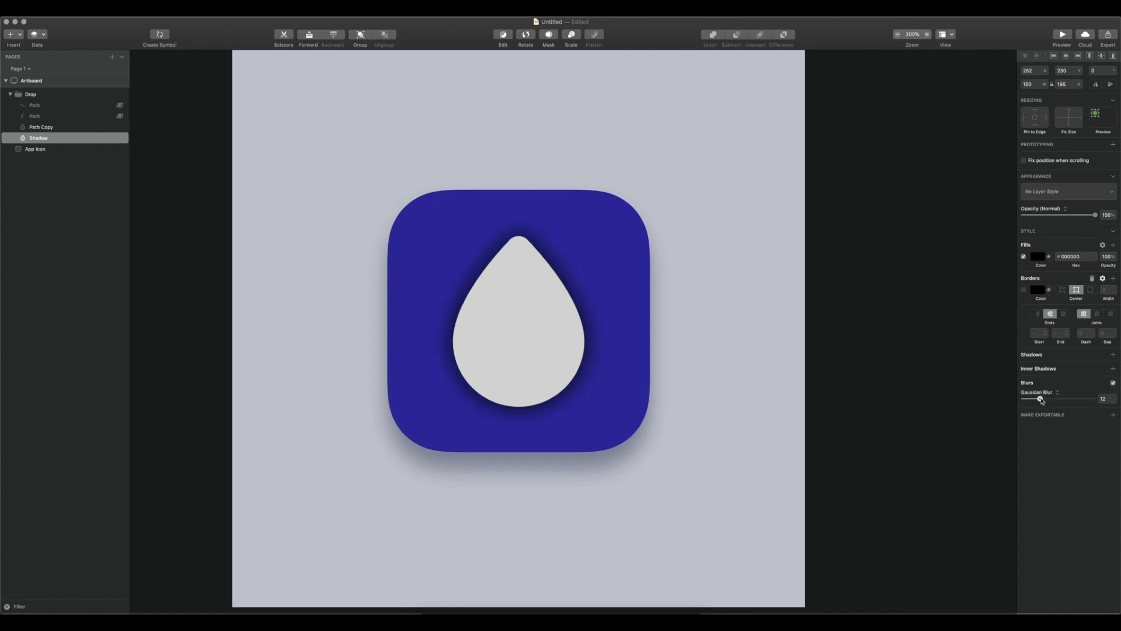
click(888, 370)
Step: Shift the Shadow path down 30 px to Y 260 and narrow it symmetrically to a width of 136
click(42, 139)
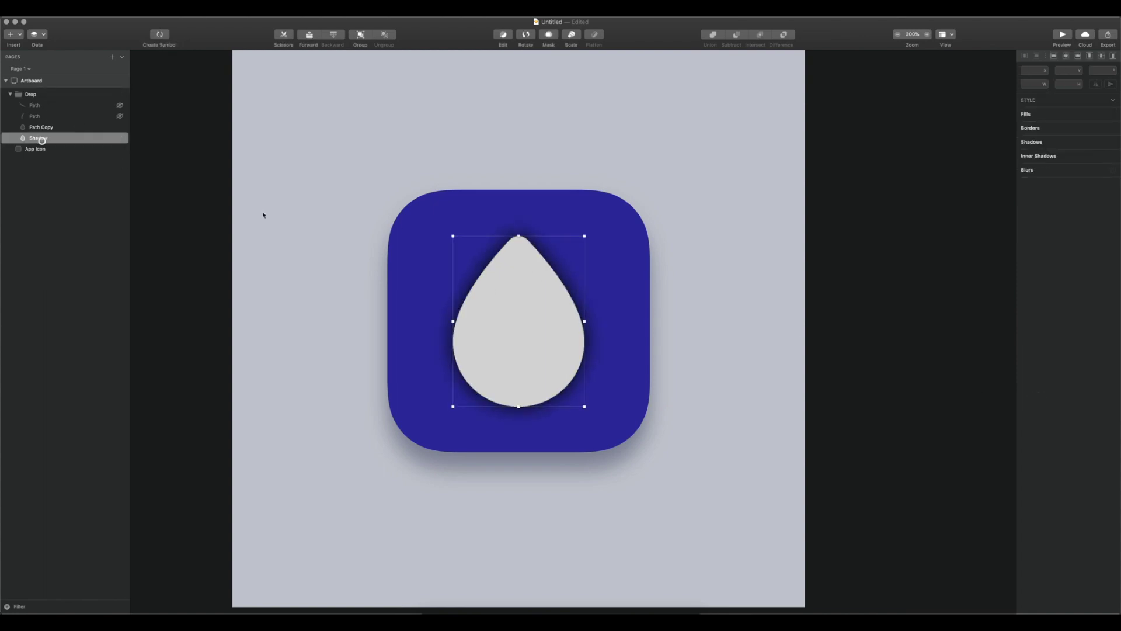
key(shift+Down)
key(shift+Down)
key(shift+Down)
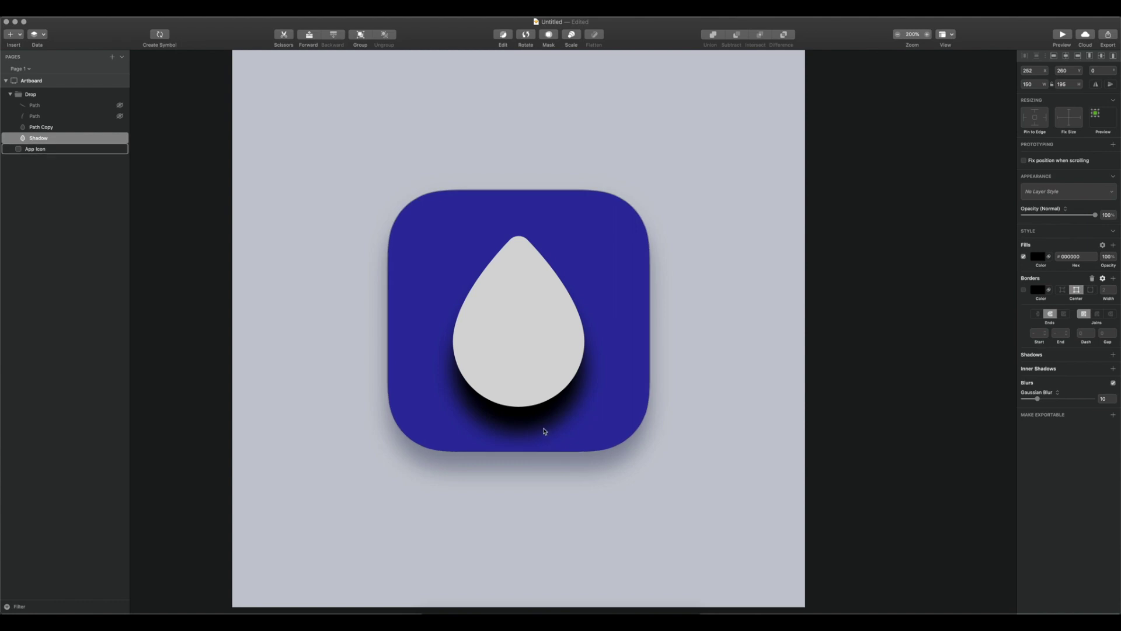
drag(584, 348, 578, 348)
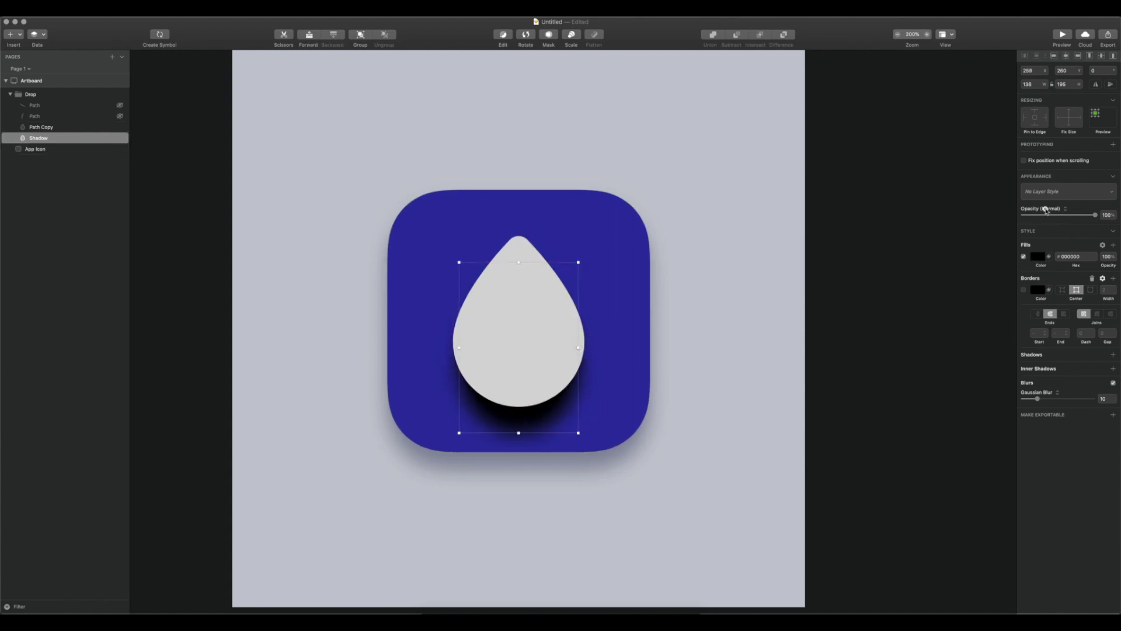
Step: Set the Shadow path's blend mode to Overlay and lower its opacity to 18%
click(1046, 209)
click(1043, 273)
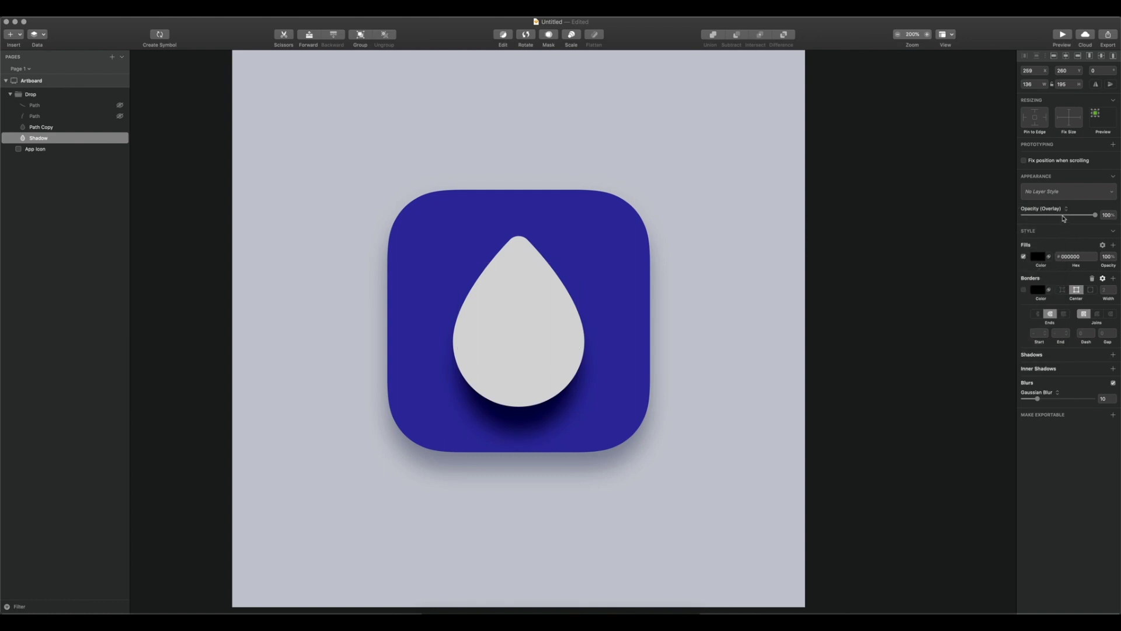
drag(1062, 215, 1037, 215)
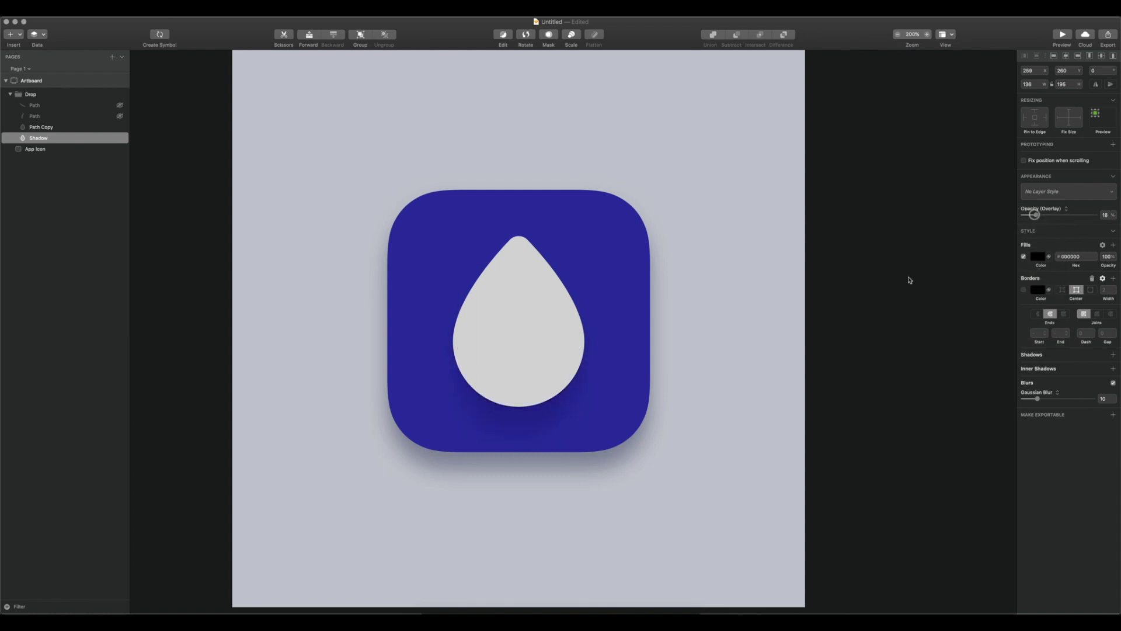
key(F2)
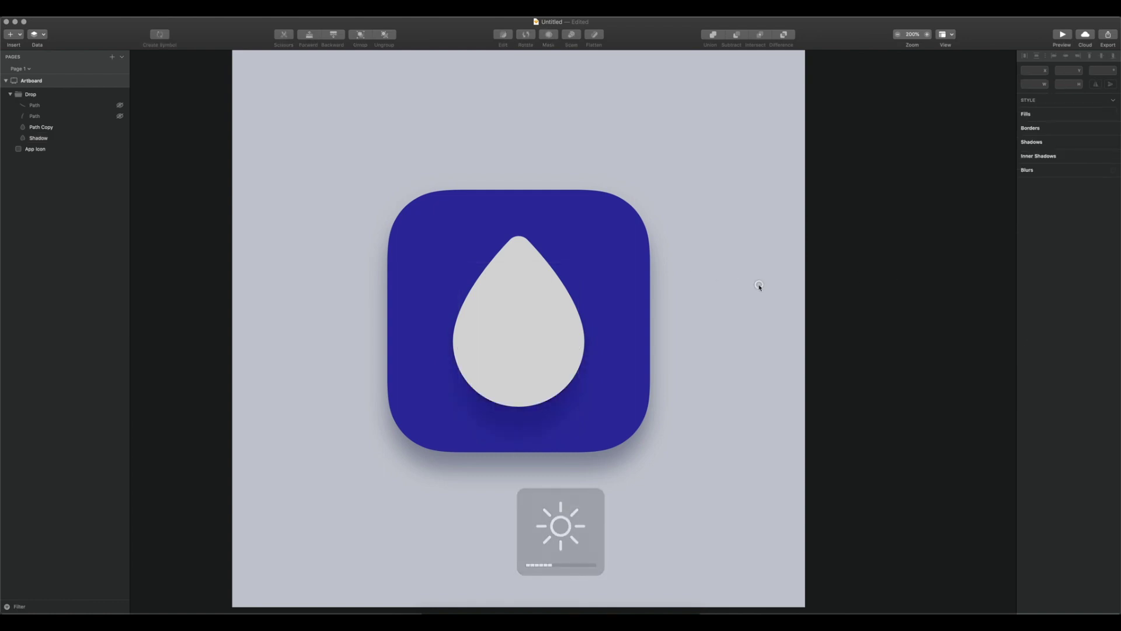
scroll(759, 288, left, 3)
scroll(759, 287, down, 2)
mouse_move(573, 387)
mouse_down()
mouse_move(583, 340)
mouse_move(578, 367)
mouse_up()
key(super+d)
key(Escape)
super+click(578, 376)
key(BackSpace)
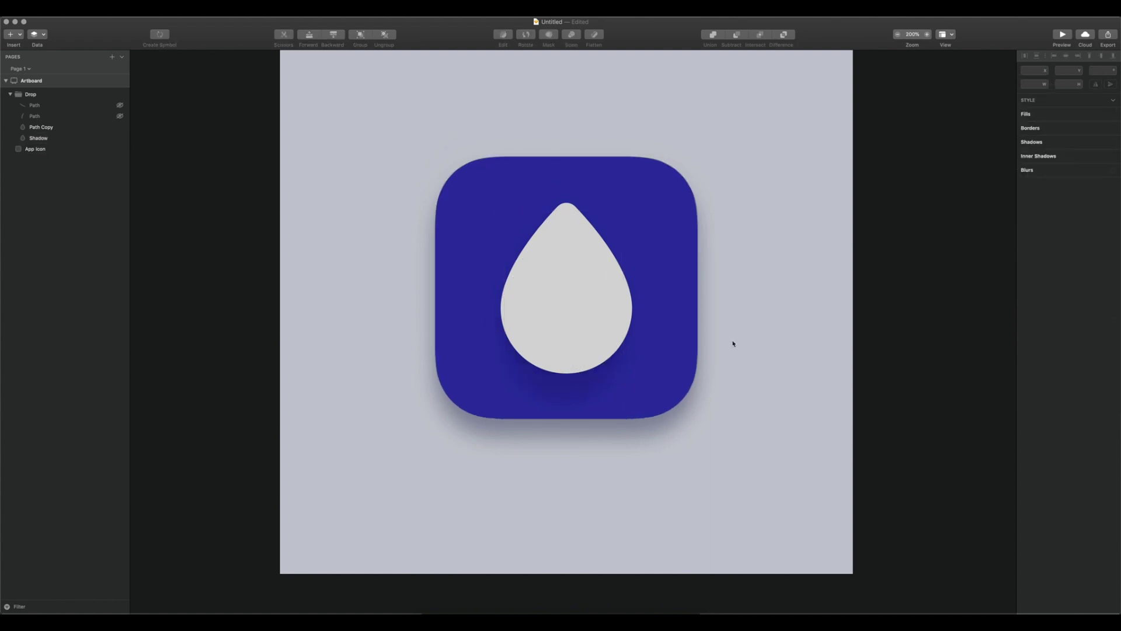
Step: Change the drop shape's fill to muted blue #7C92AF and remove its disabled border
click(626, 305)
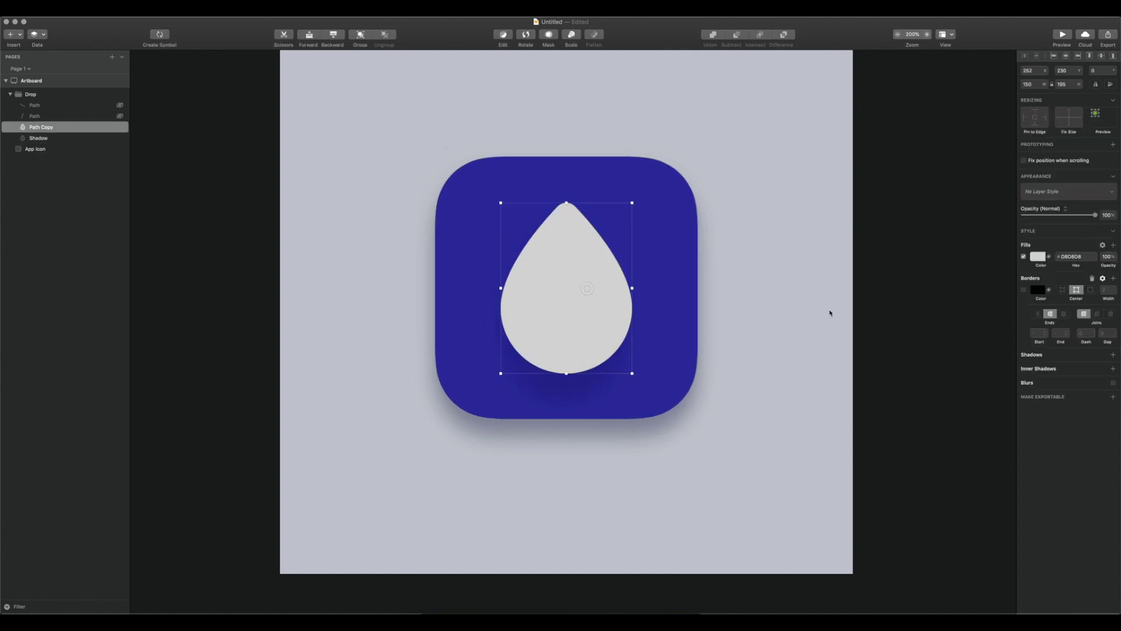
click(1038, 257)
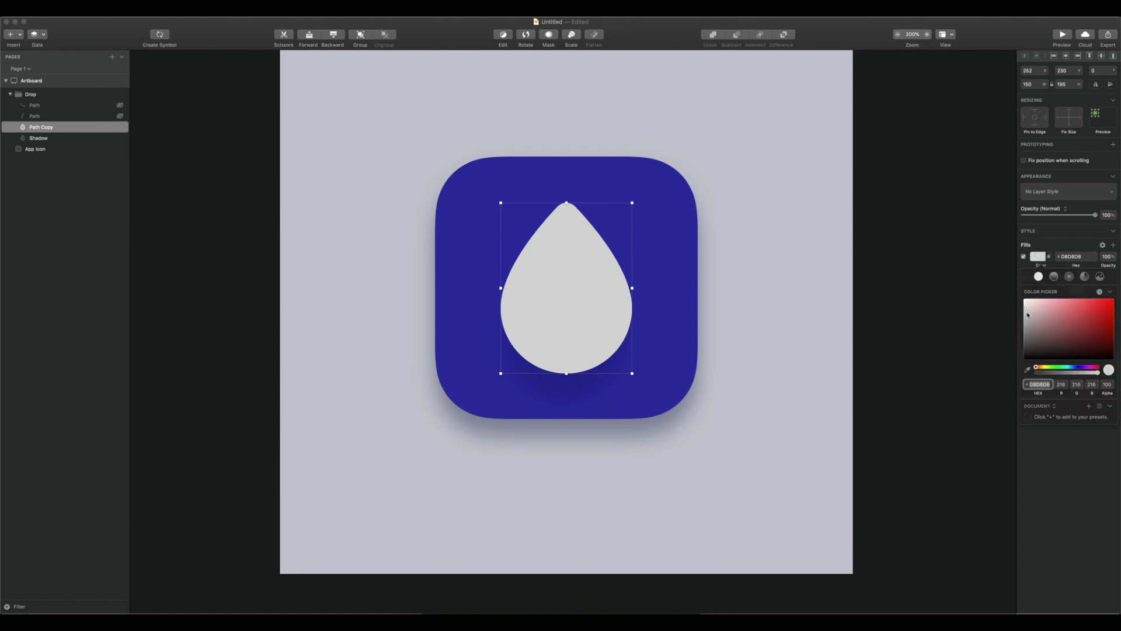
drag(1045, 371, 1052, 320)
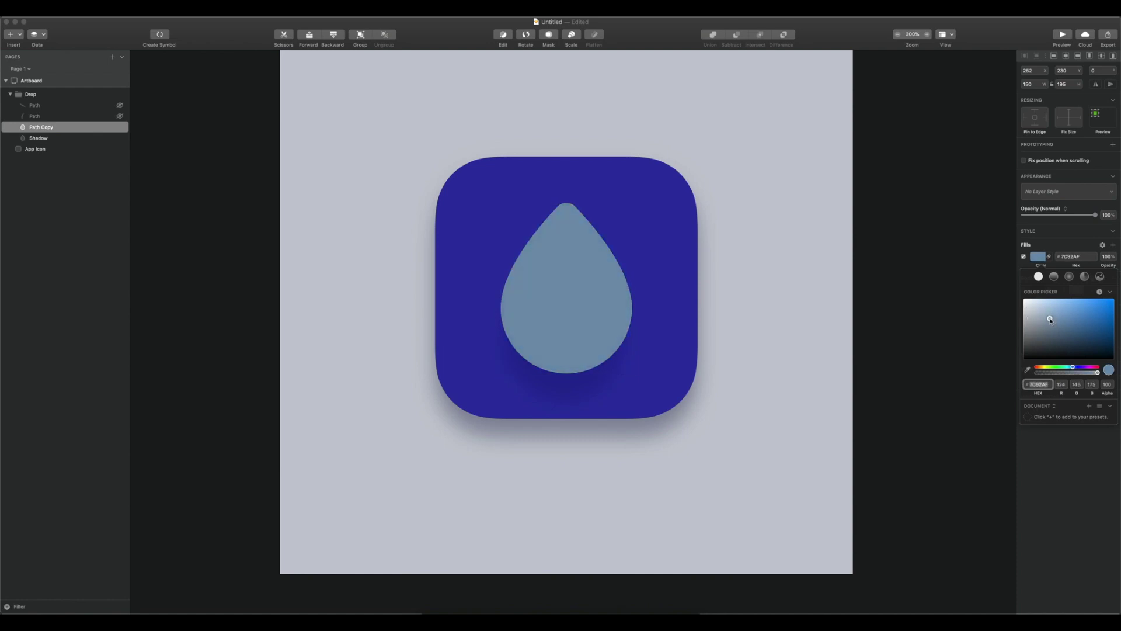
click(791, 290)
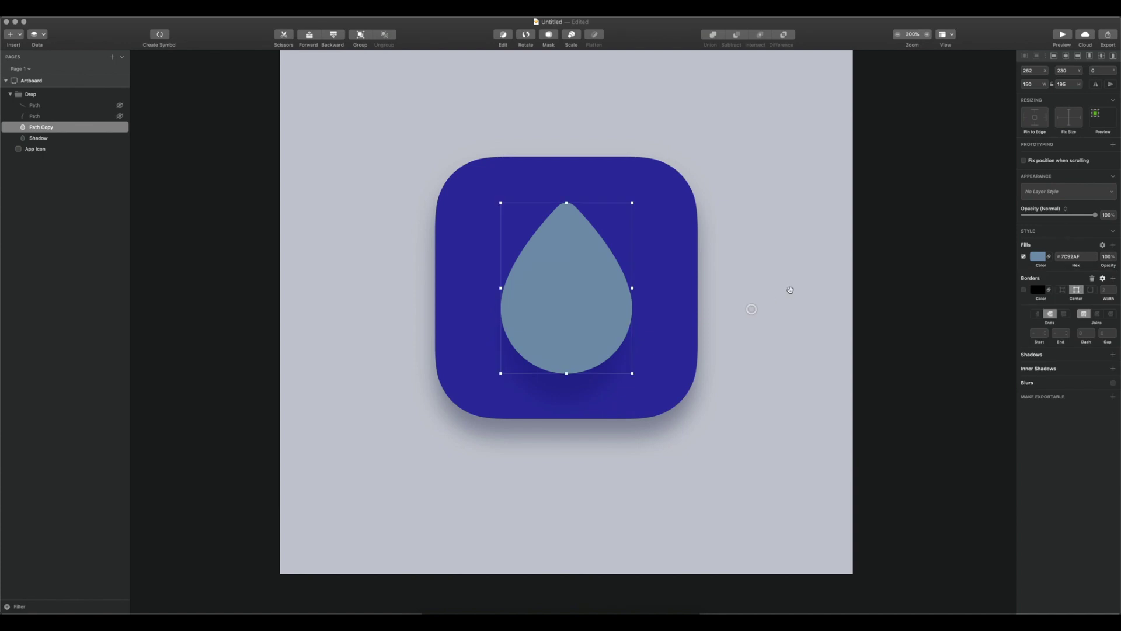
scroll(777, 301, up, 1)
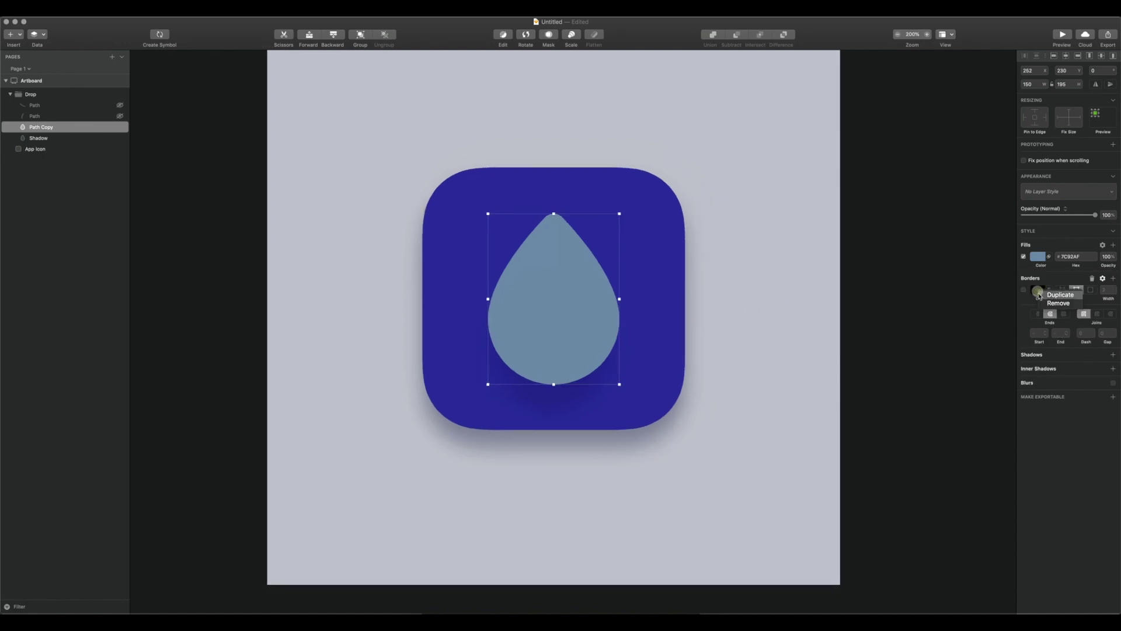
click(784, 319)
Step: Add an inner shadow to the drop shape with Overlay blending, a white colour and a blur of 33
click(577, 300)
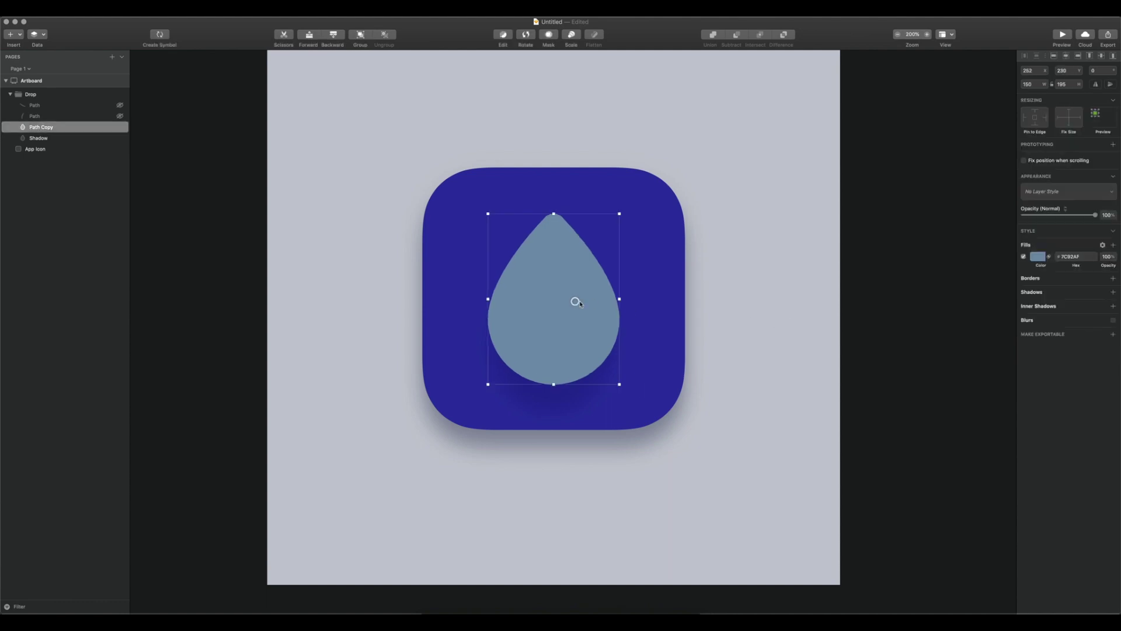
click(1113, 307)
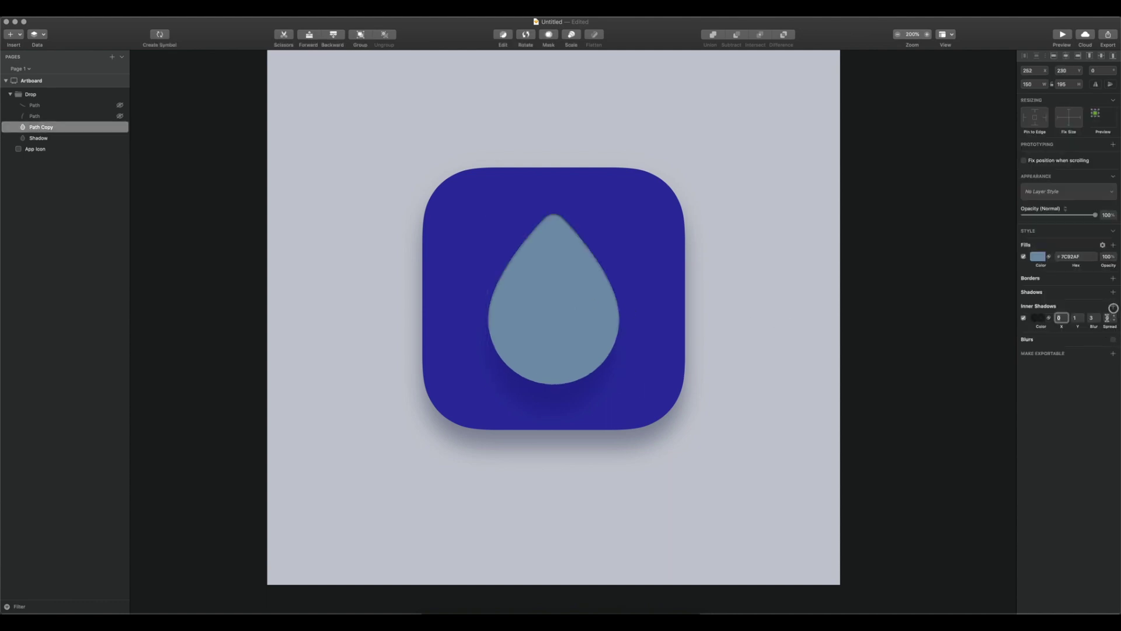
click(1044, 320)
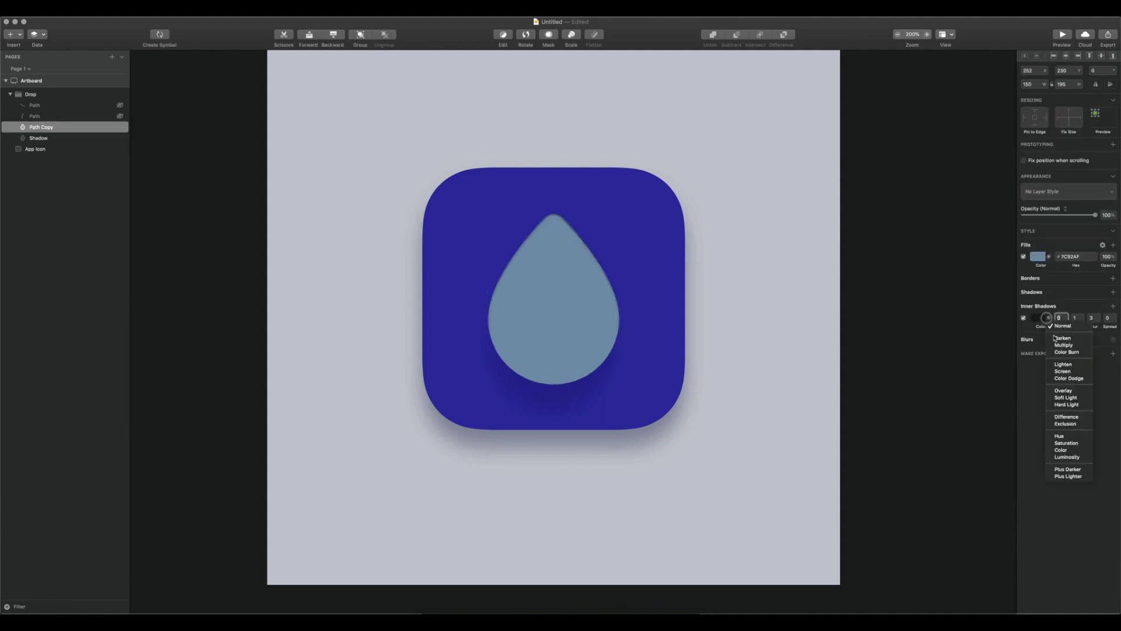
click(1061, 390)
click(1038, 319)
drag(1037, 358, 971, 268)
click(1063, 512)
click(1097, 318)
text(3)
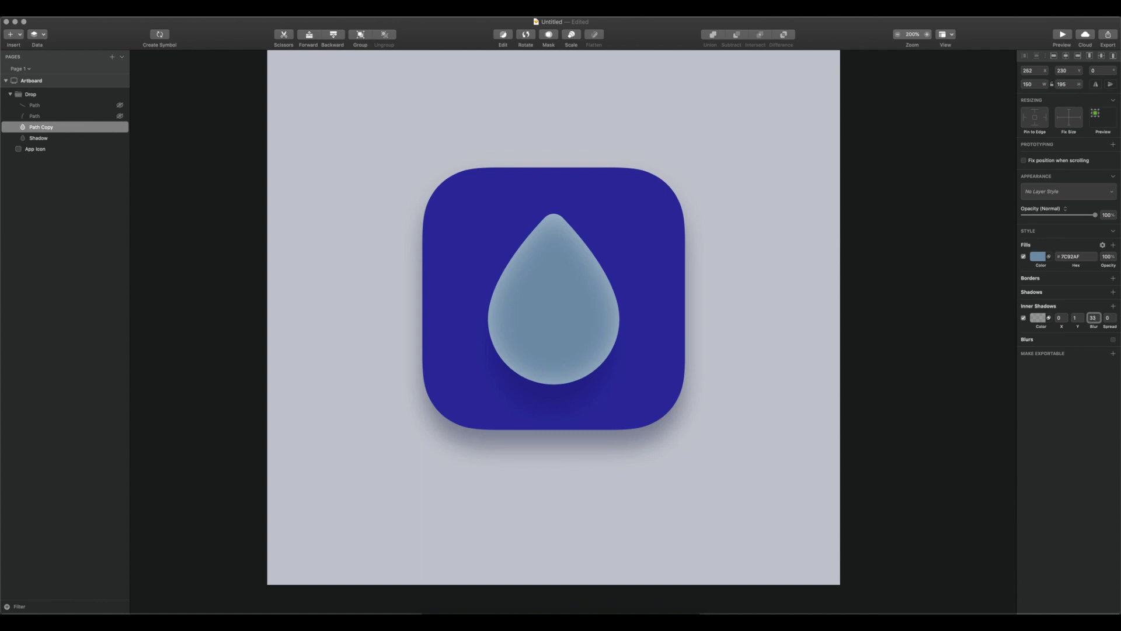
Step: Try negative and positive Y offsets for the drop's inner shadow, settling on 21
click(1076, 316)
text(-9)
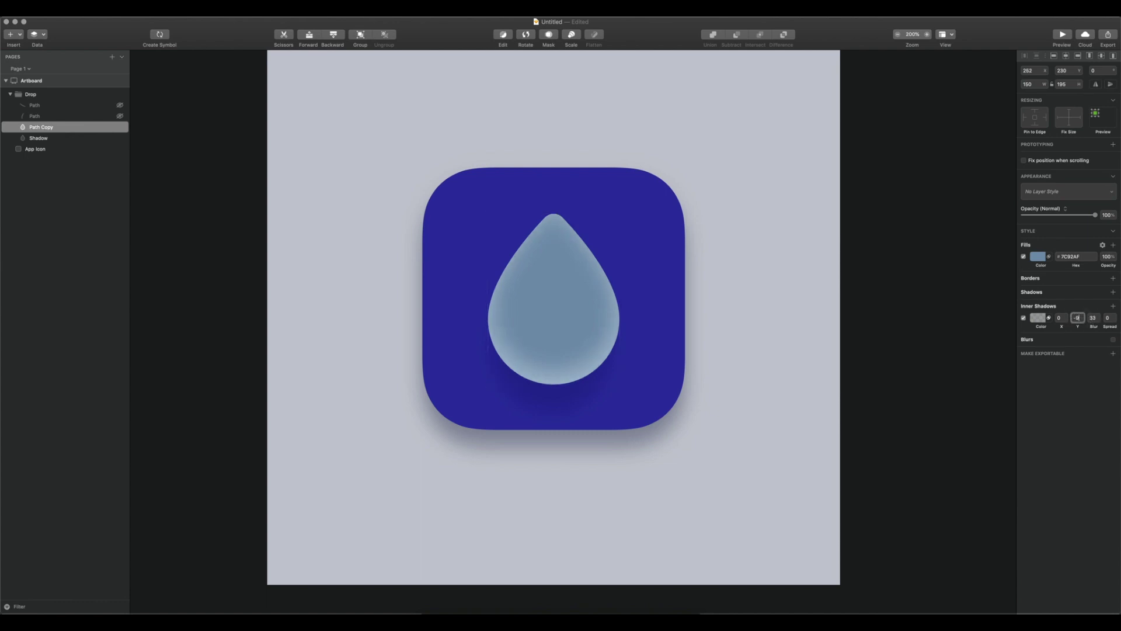
key(shift+Down)
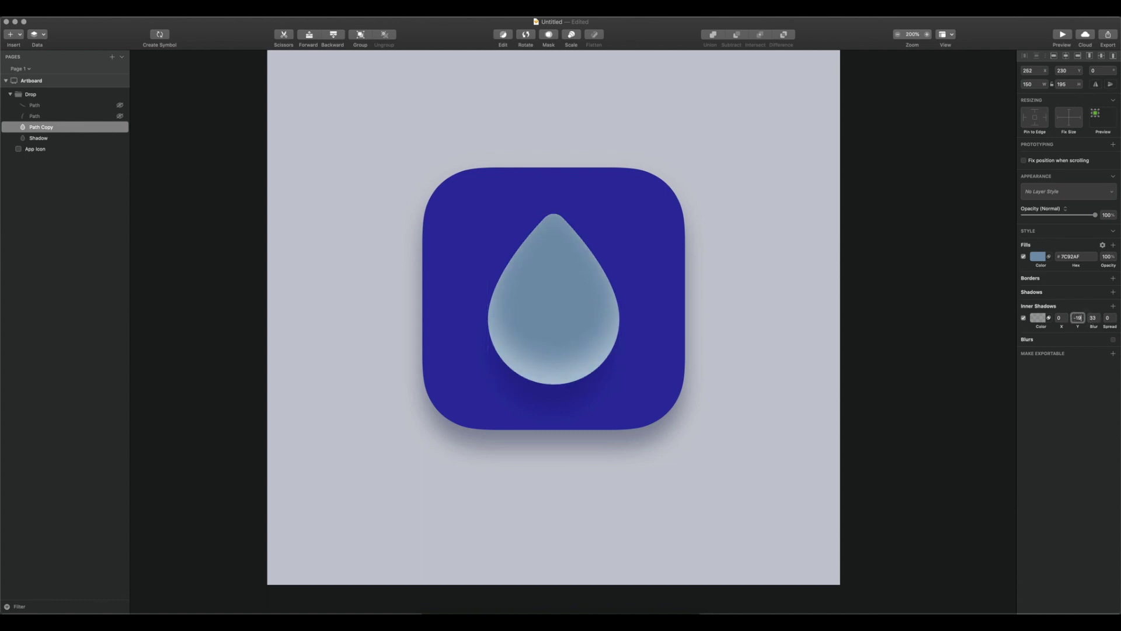
key(shift+Up)
key(shift+Up)
key(shift+Up)
key(shift+Up)
key(shift+Down)
key(shift+Up)
key(shift+Up)
key(shift+Down)
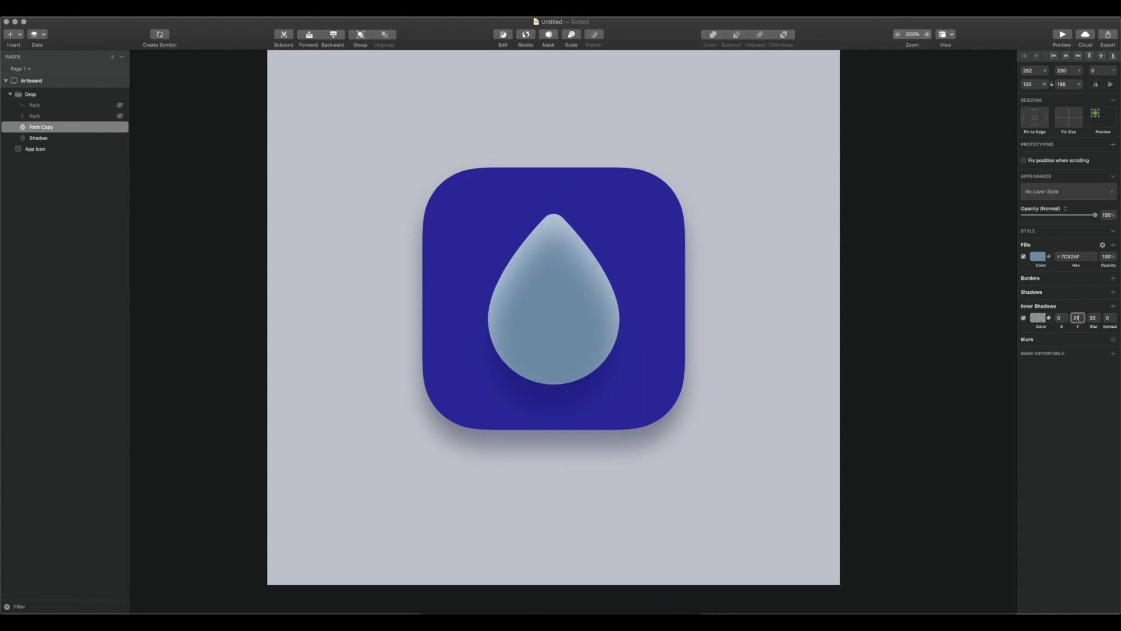
Step: Add a second, black inner shadow to the drop, change its blend mode, and set Y offset -19 and blur 33
click(1113, 308)
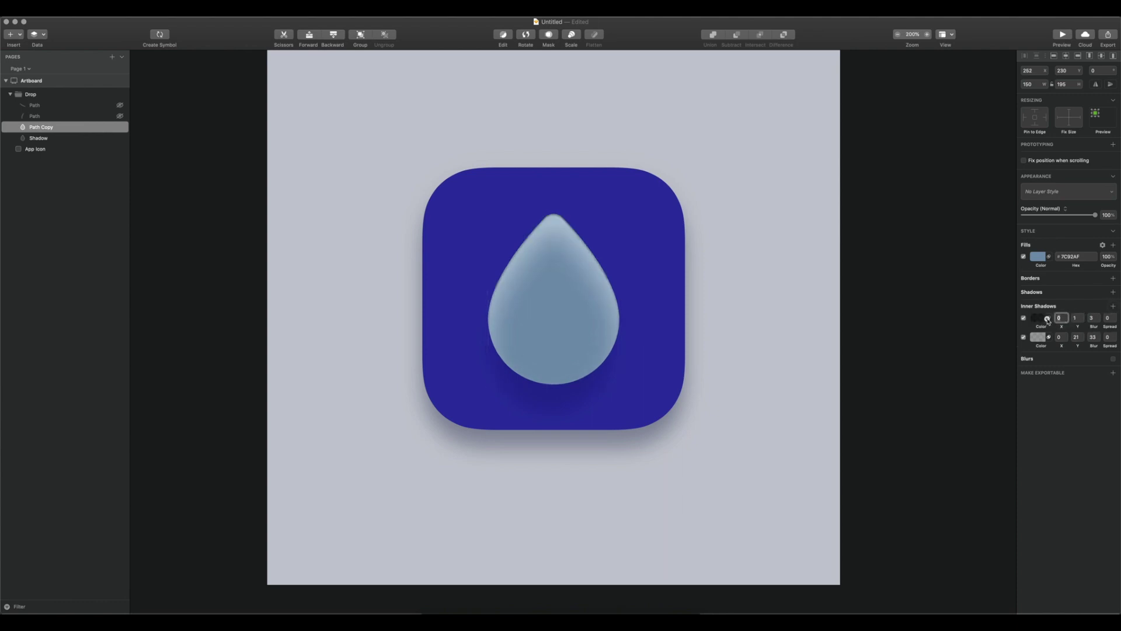
click(1048, 319)
click(1056, 387)
click(1073, 317)
key(shift+Down)
key(shift+Down)
click(1090, 317)
key(shift+Up)
key(shift+Up)
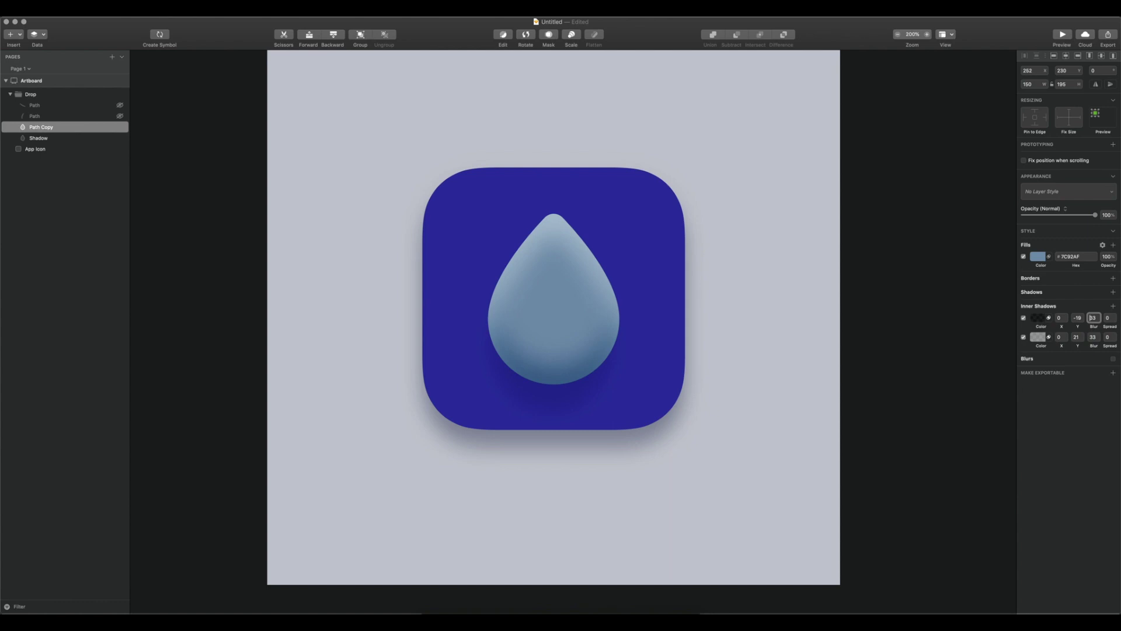
Step: Set the black inner shadow's Y offset to -29 and the blur of both inner shadows to 43
click(1078, 317)
key(shift+Down)
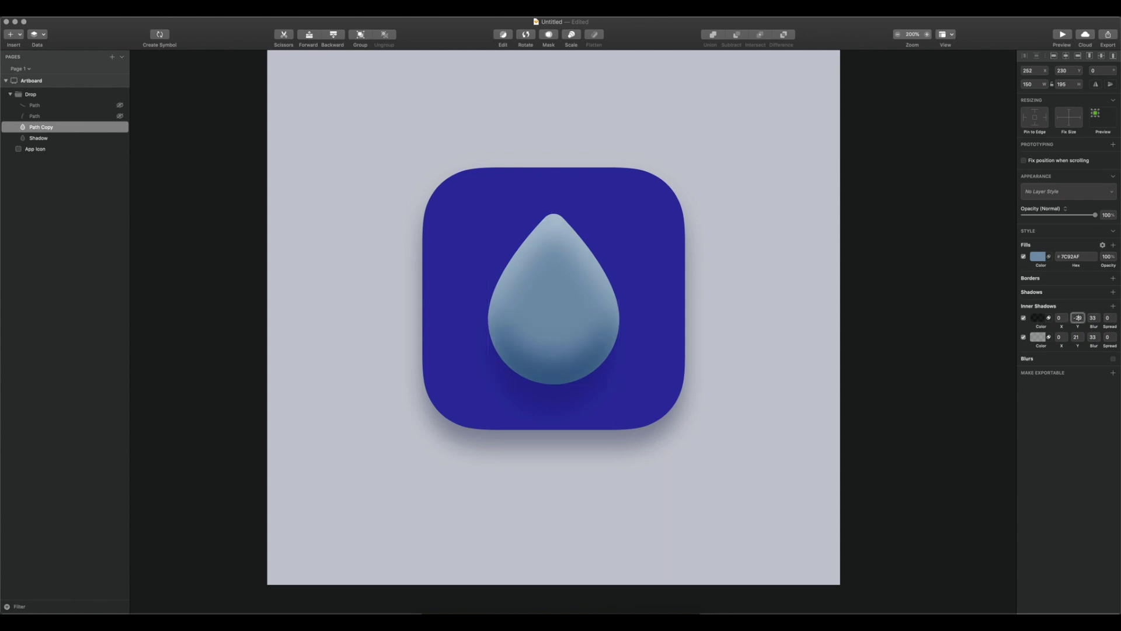
key(Return)
click(1038, 320)
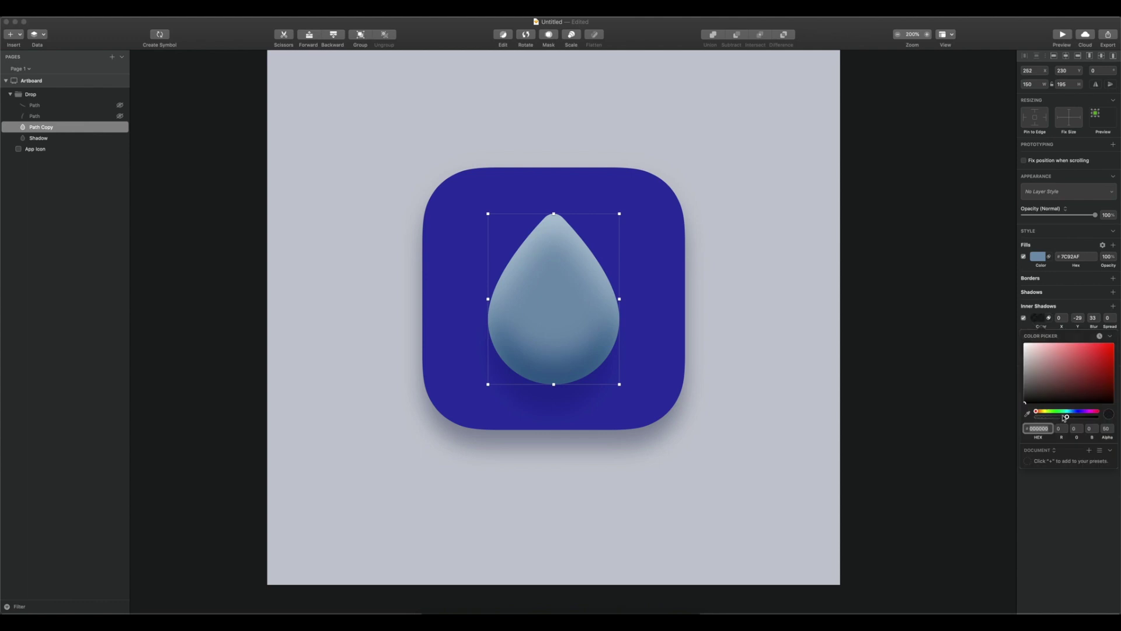
click(1070, 498)
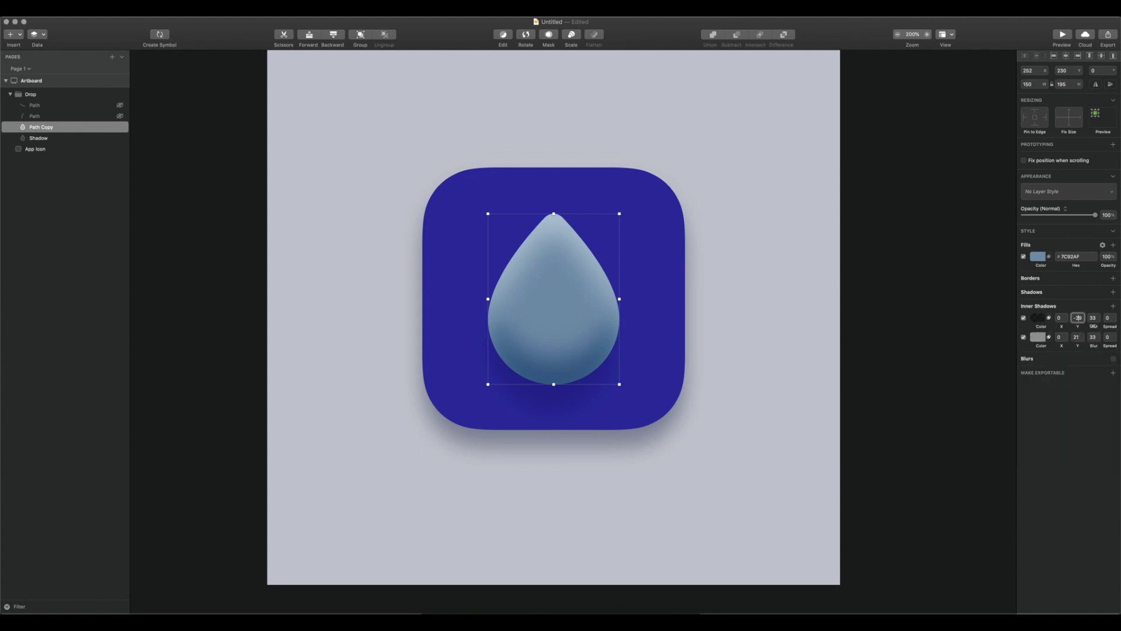
click(1093, 317)
text(43)
click(1093, 337)
text(43)
Step: Change the drop shape's fill to a more saturated blue, #628EC6
click(35, 134)
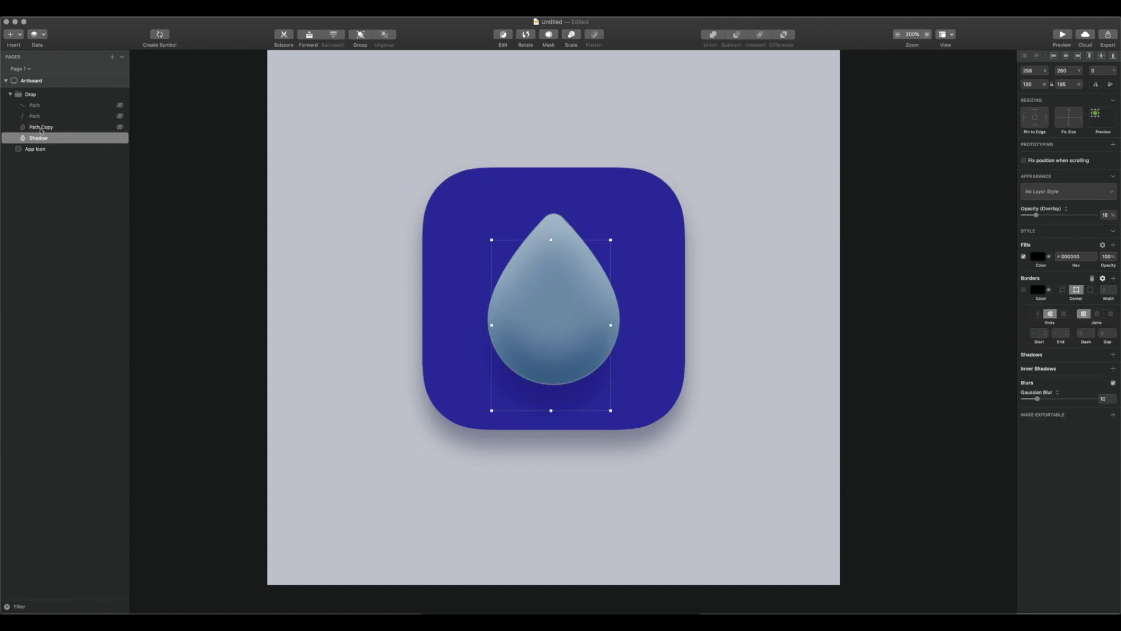
click(36, 127)
click(1038, 256)
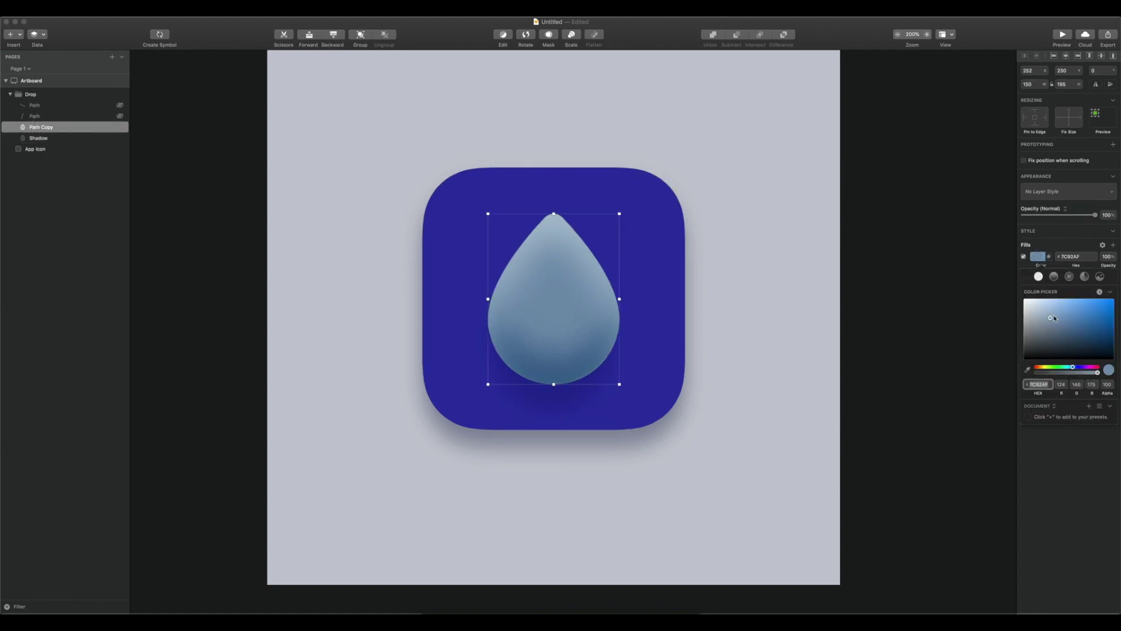
drag(1052, 318, 1070, 315)
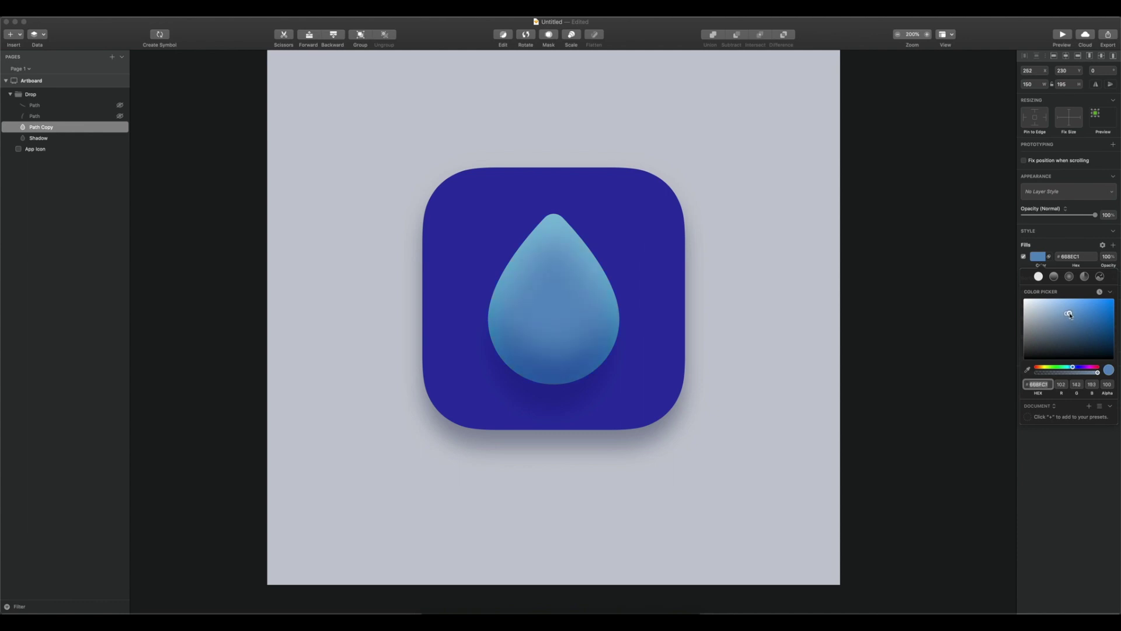
click(793, 264)
click(793, 264)
click(573, 291)
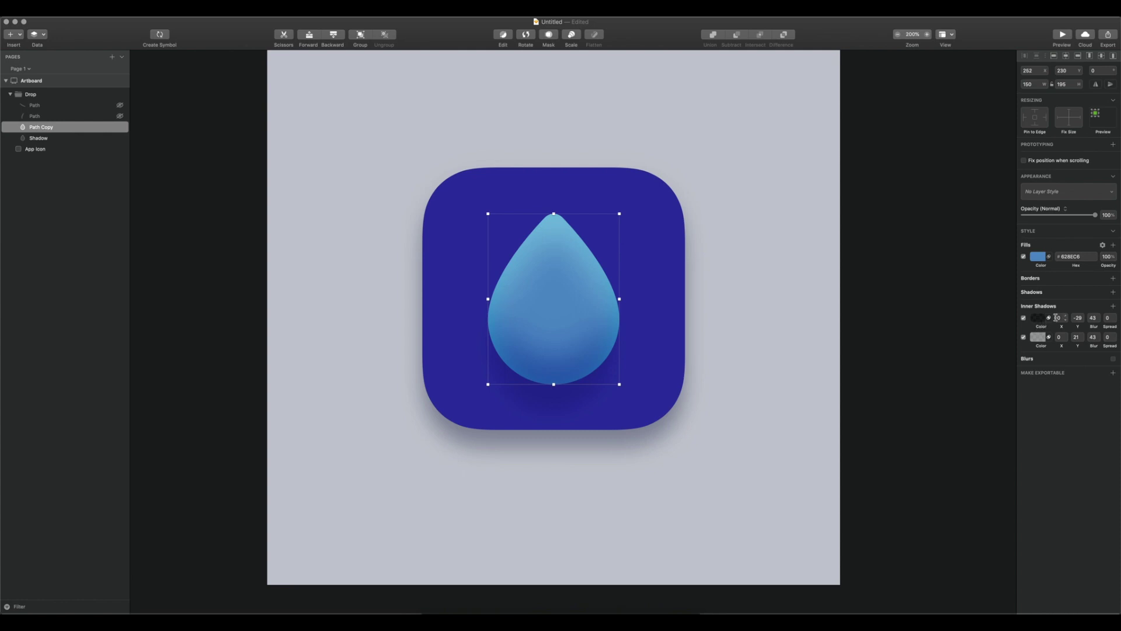
Step: Add a third inner shadow to the drop, change its blend mode, and set Y offset 4 and blur 13
click(1113, 307)
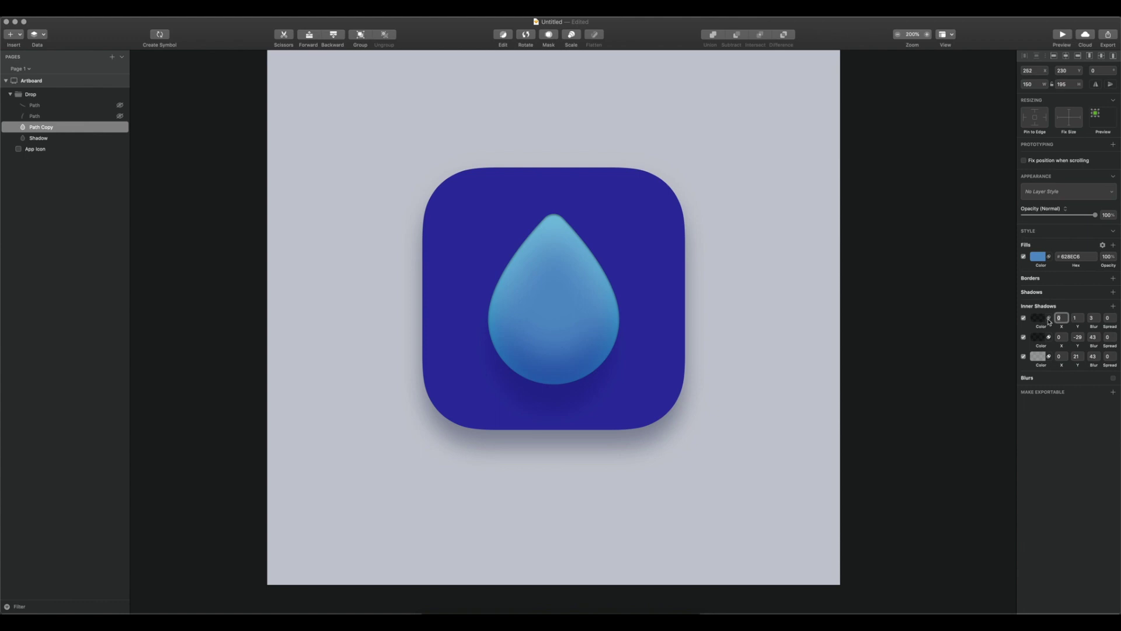
click(1049, 320)
click(1067, 397)
click(1049, 318)
click(1063, 391)
click(1077, 318)
text(4)
click(1090, 318)
text(13)
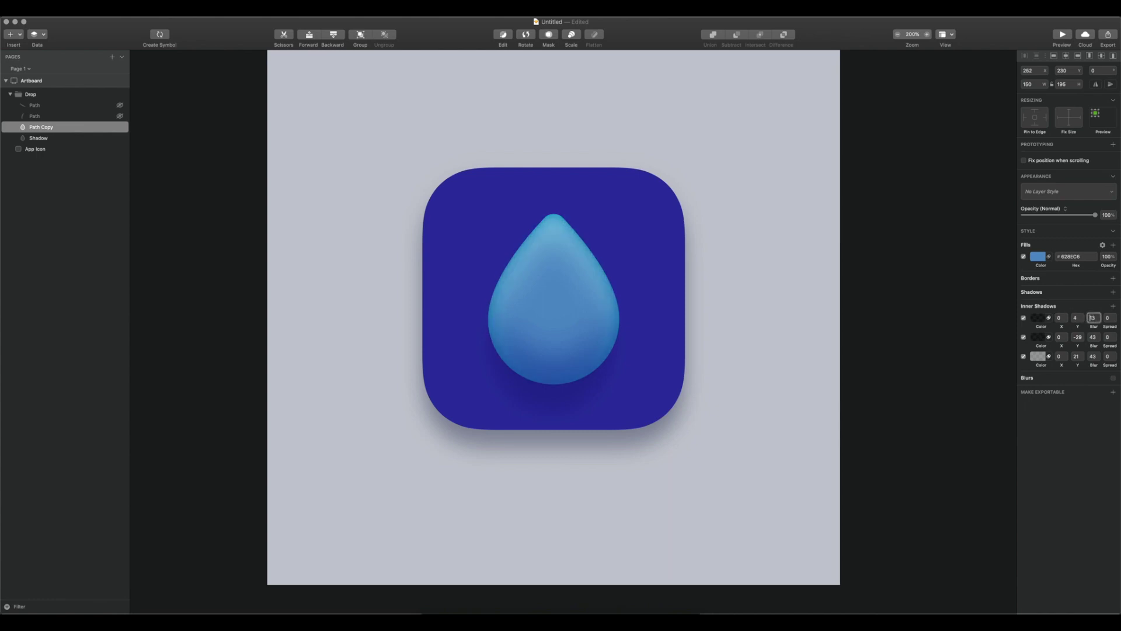
Step: Change the colour of the drop's newest inner shadow to white
key(Return)
click(1035, 318)
drag(1050, 362, 974, 288)
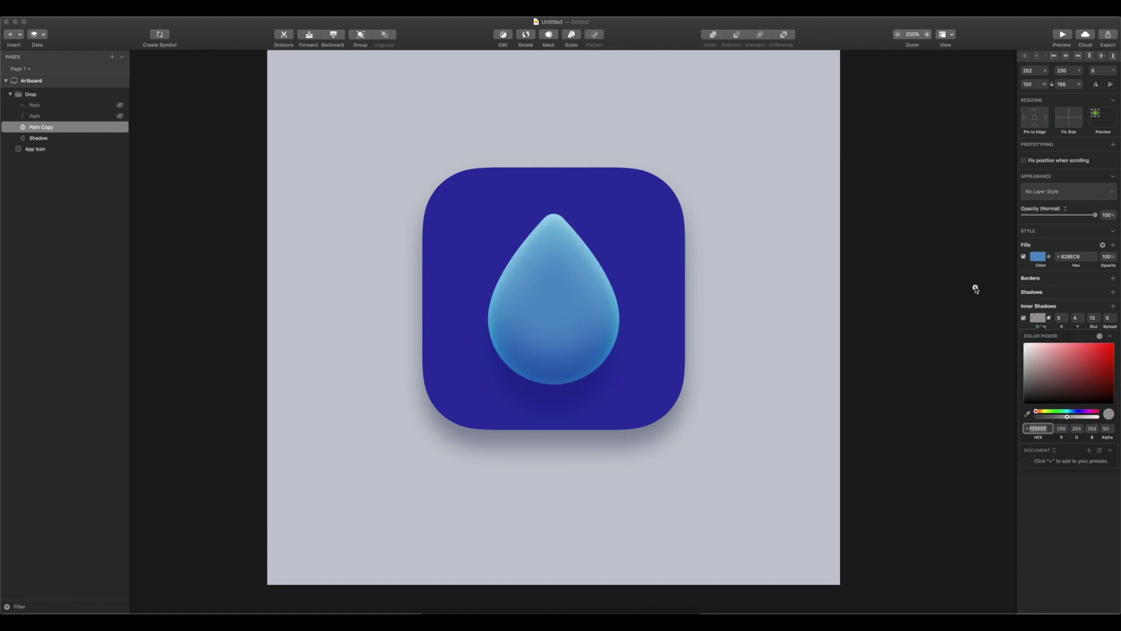
click(1086, 526)
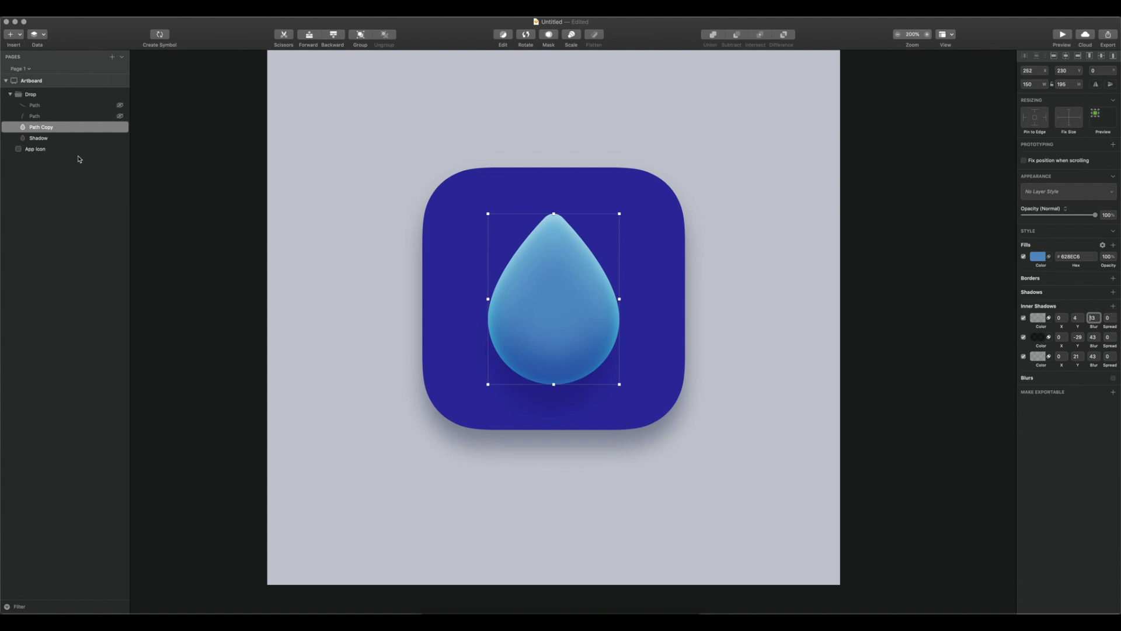
Step: Show the two hidden highlight paths on the drop and make their borders white
click(117, 106)
click(88, 208)
click(33, 106)
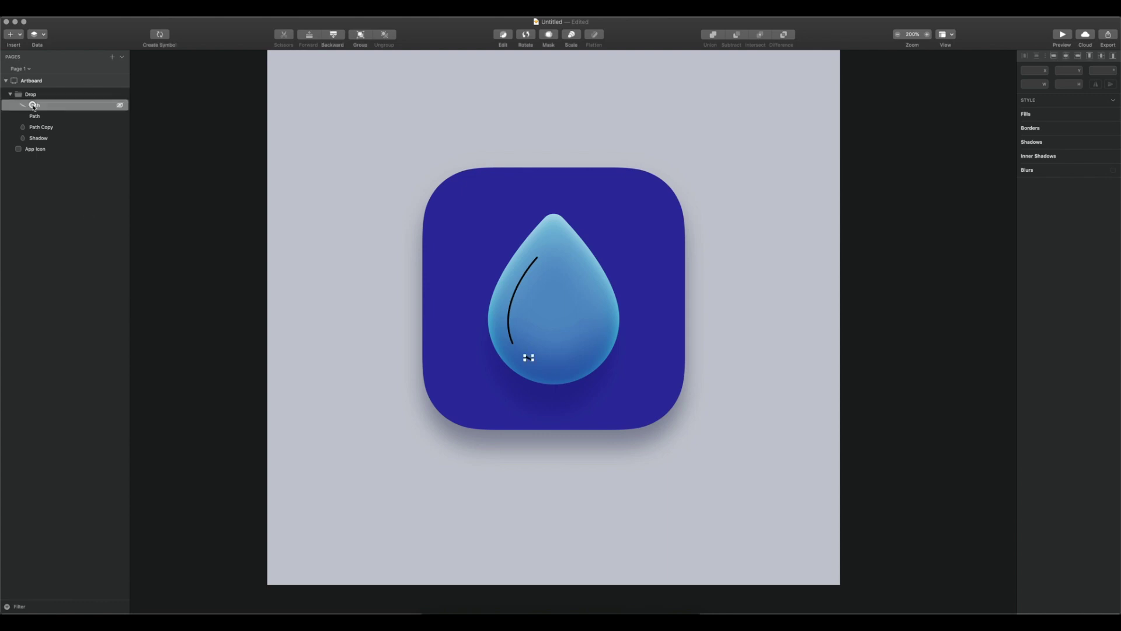
shift+click(35, 117)
click(1039, 270)
drag(1042, 329, 982, 244)
click(1061, 474)
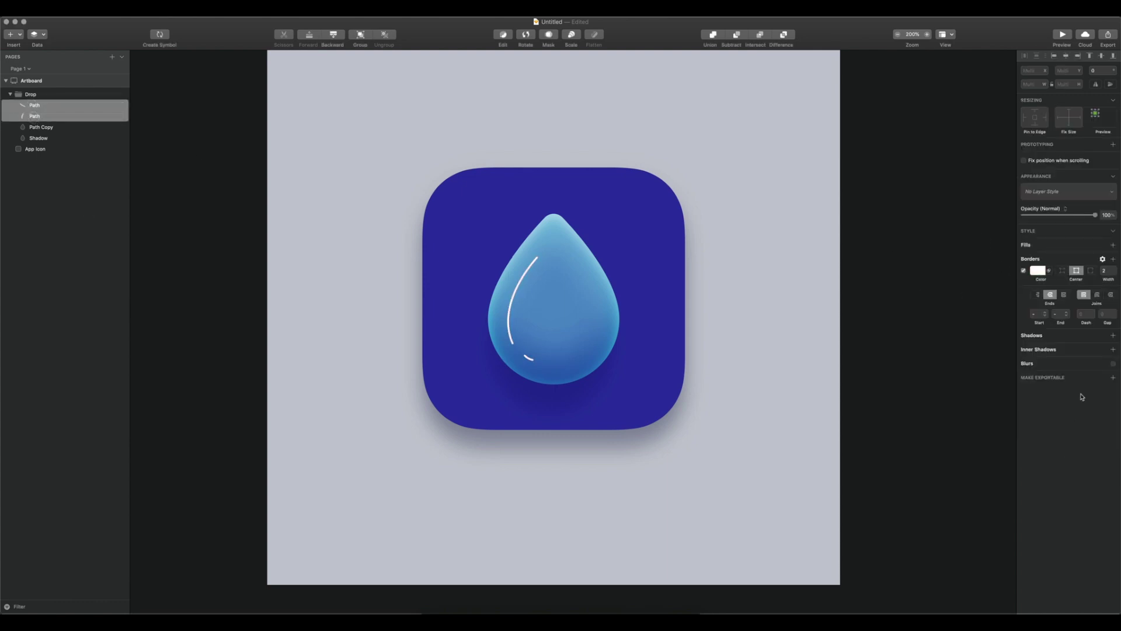
Step: Change the highlight borders' blend mode and try a Gaussian blur of 3 on both paths, reducing it to 0
click(1050, 270)
click(1067, 344)
click(1112, 365)
drag(1037, 381, 1027, 381)
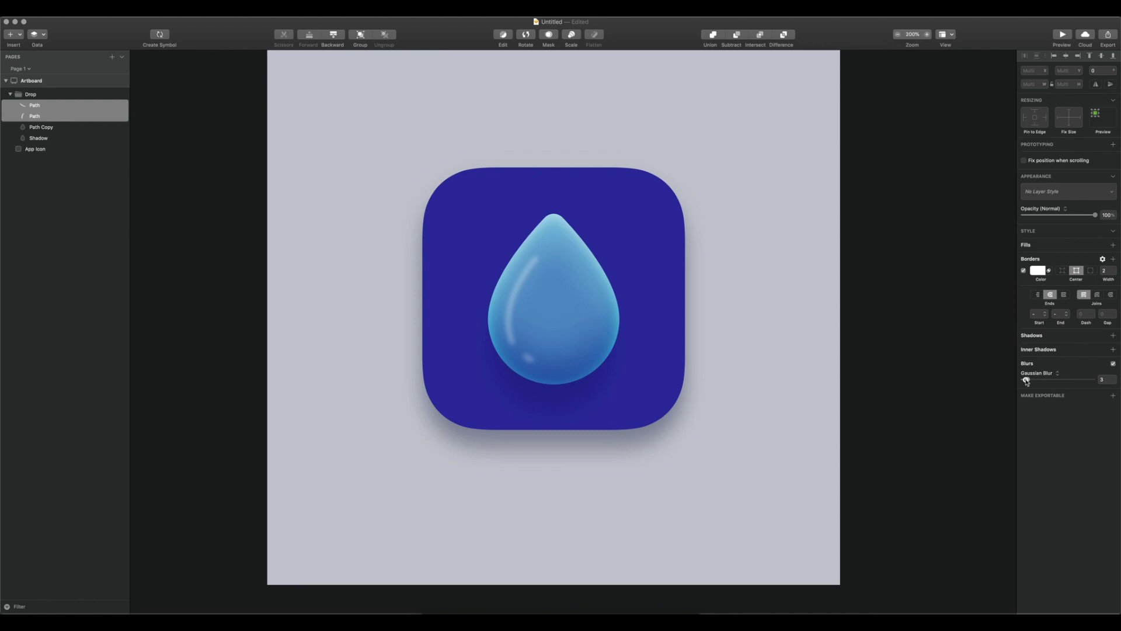
drag(1026, 381, 1005, 380)
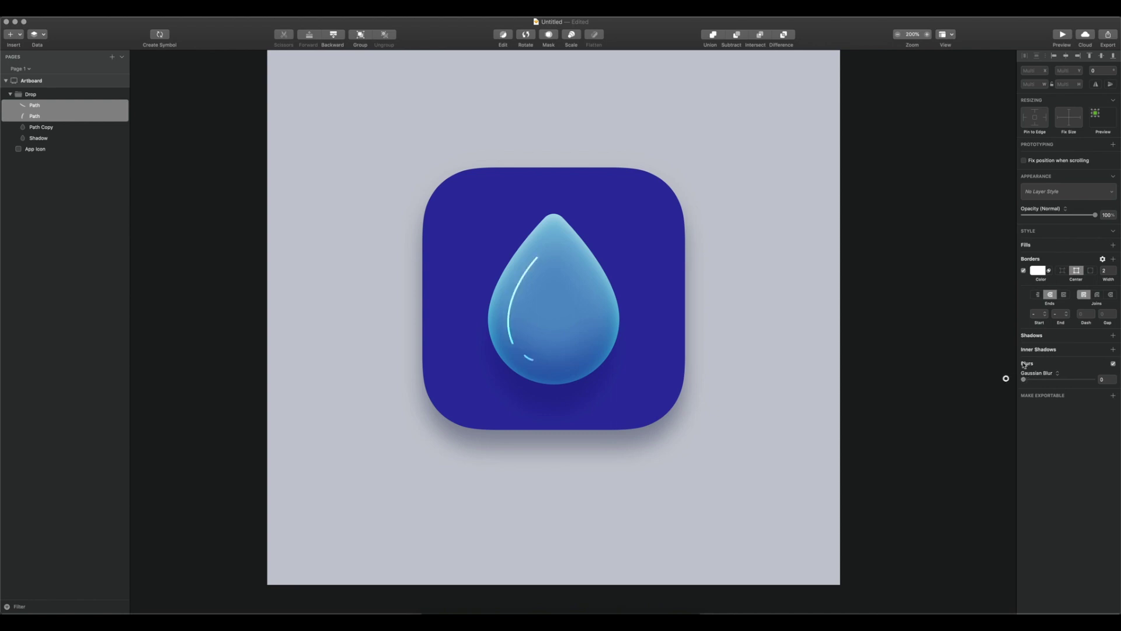
Step: Thicken the highlight paths' borders to 8 and lower their opacity to 17%
key(Up)
key(Up)
key(Up)
key(Up)
key(Up)
key(Up)
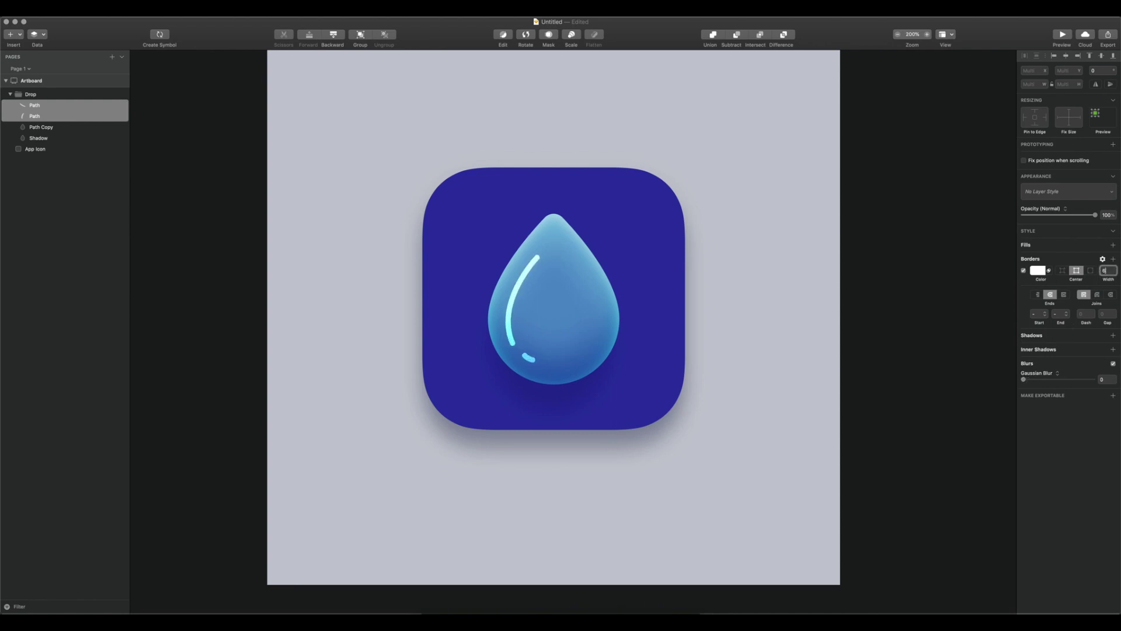
drag(1037, 215, 1036, 214)
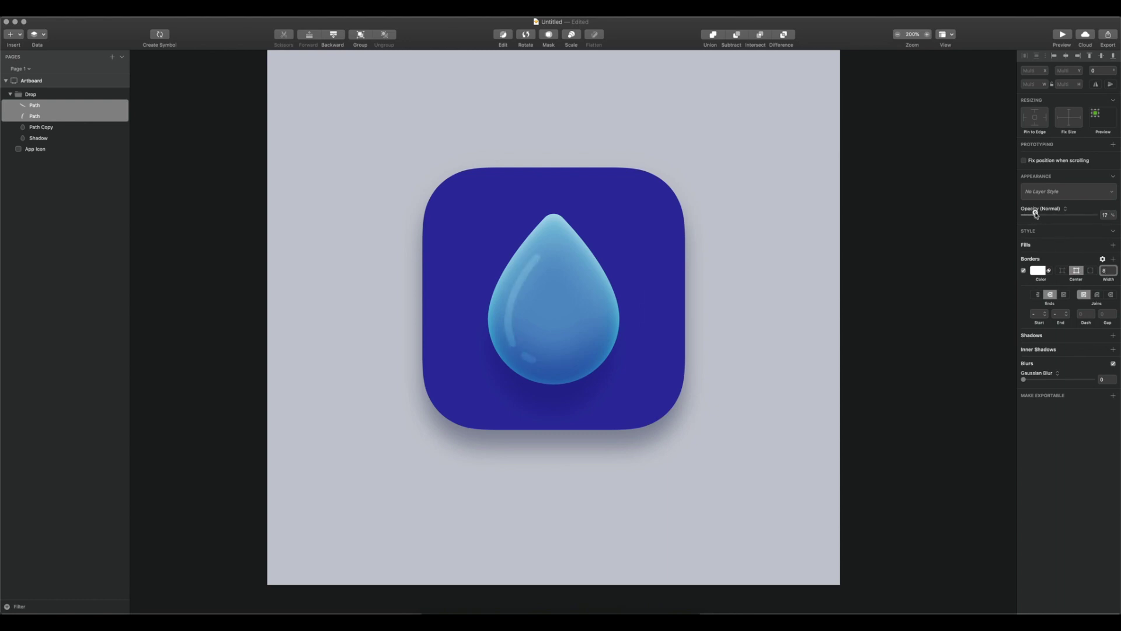
click(706, 340)
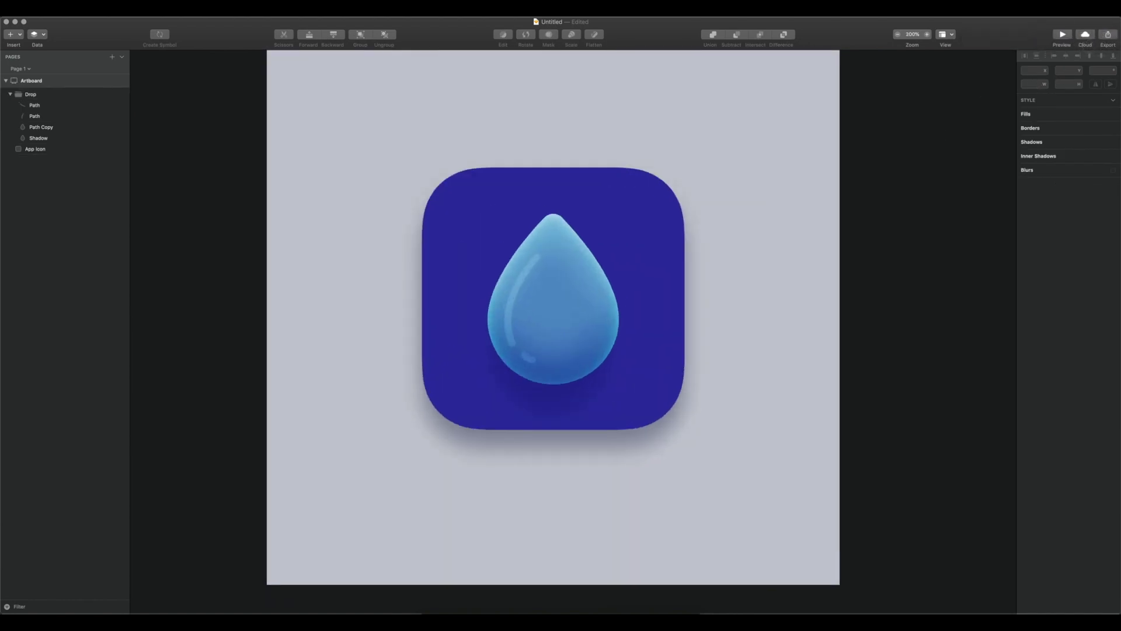
Step: Turn on Do Not Disturb in the macOS Notification Center and return to the design
click(1108, 18)
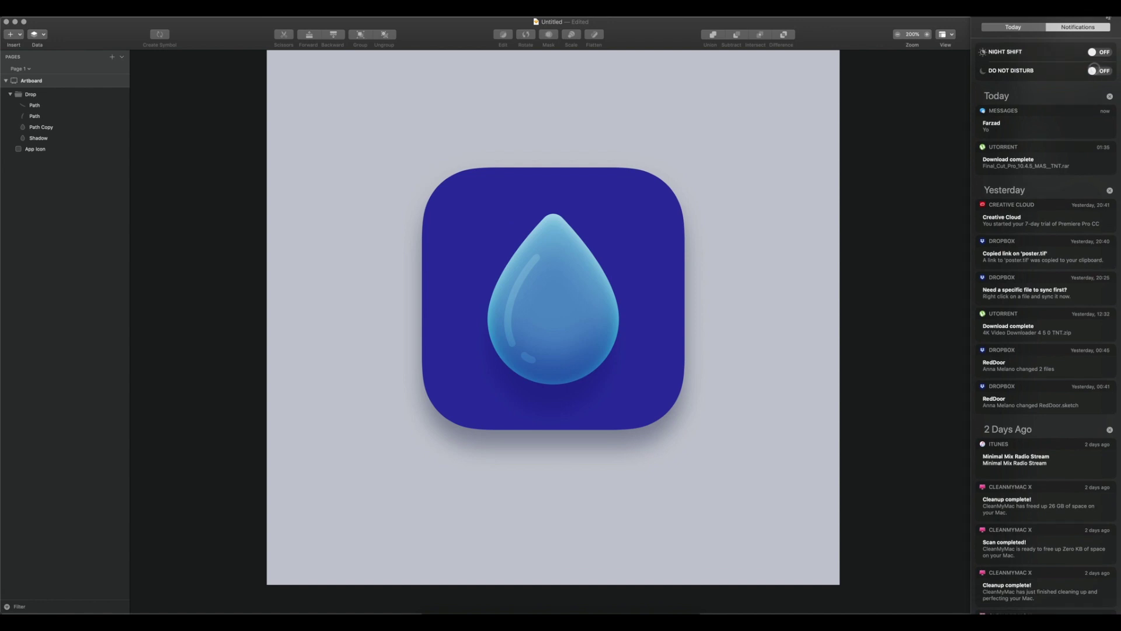
click(1097, 70)
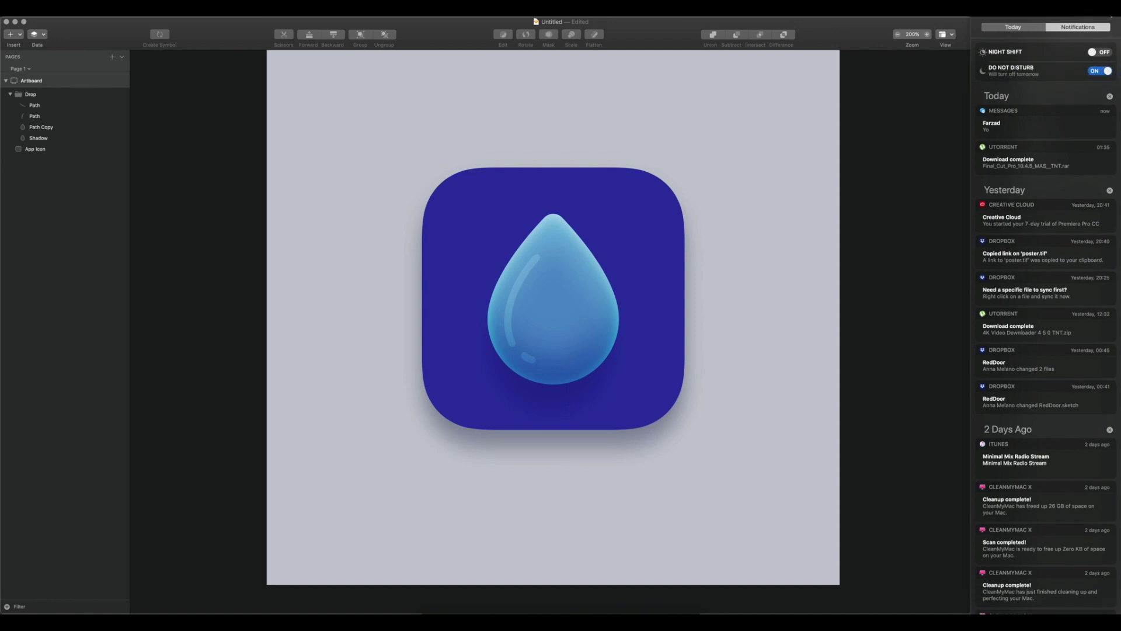
click(907, 179)
Step: Group the two highlight paths inside the Drop group and hide the new group
scroll(856, 263, down, 1)
scroll(855, 263, right, 1)
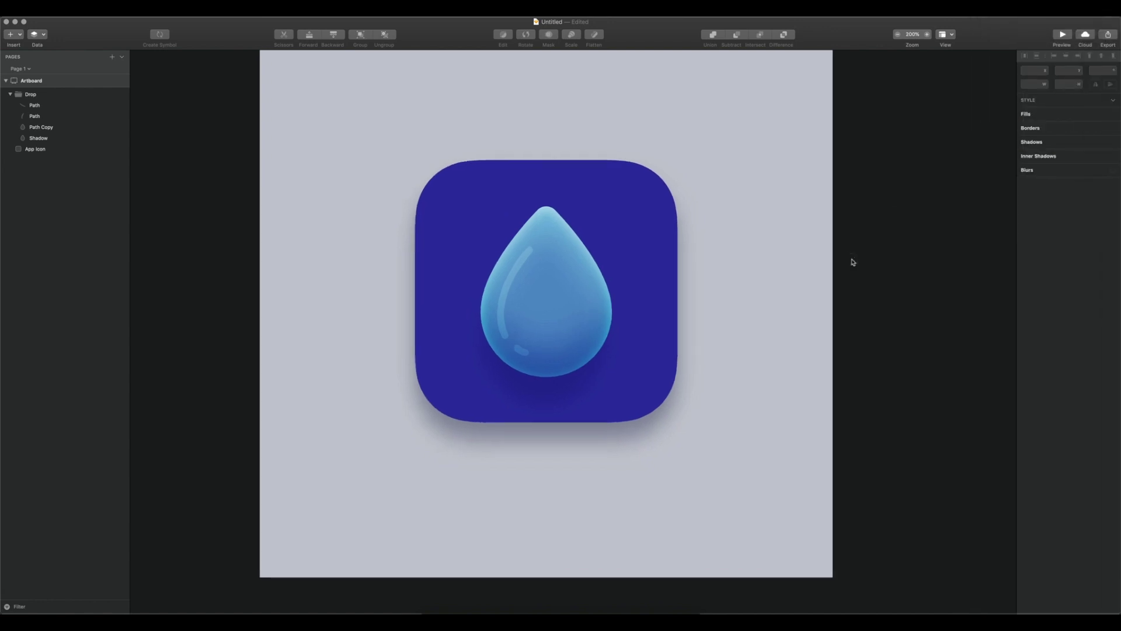
scroll(854, 261, up, 2)
scroll(854, 260, right, 2)
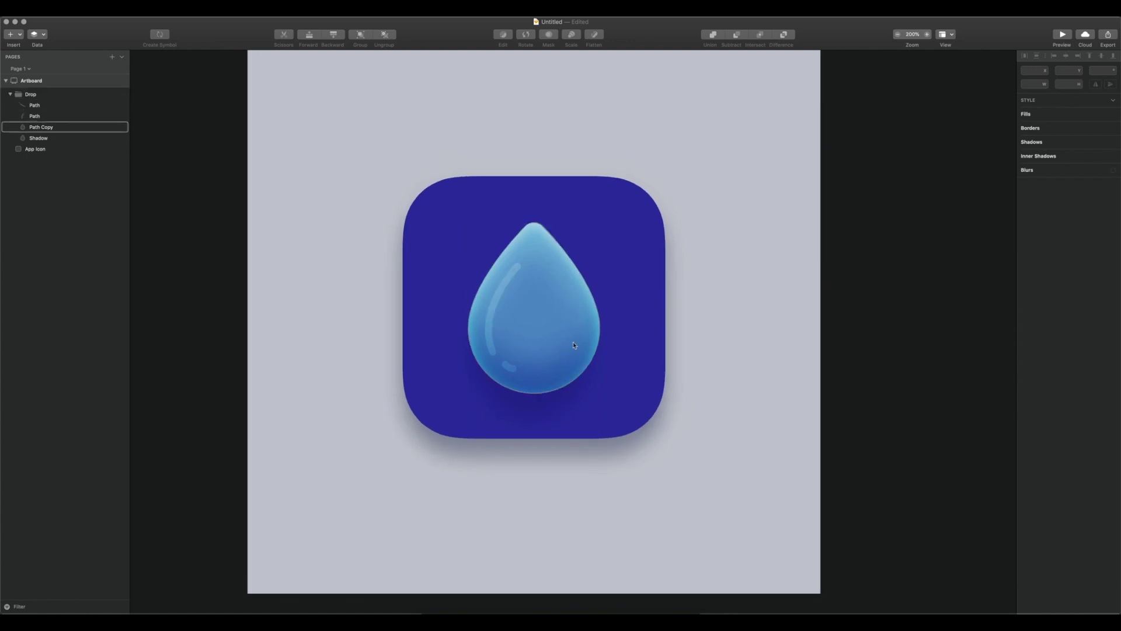
key(super+equal)
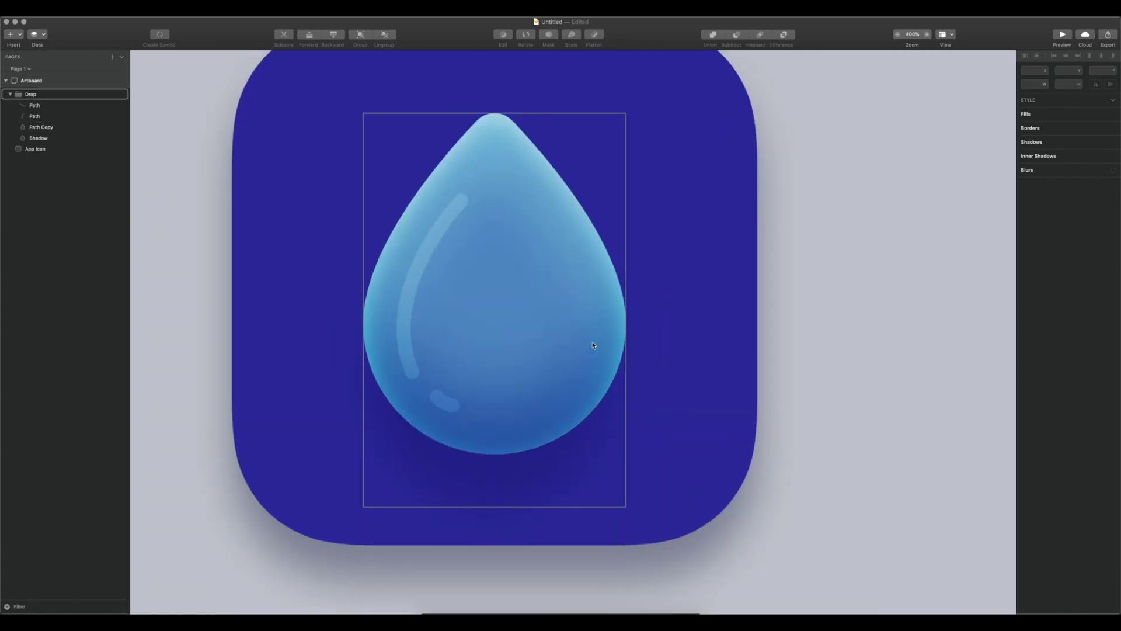
click(29, 103)
shift+click(38, 116)
key(super+g)
click(120, 105)
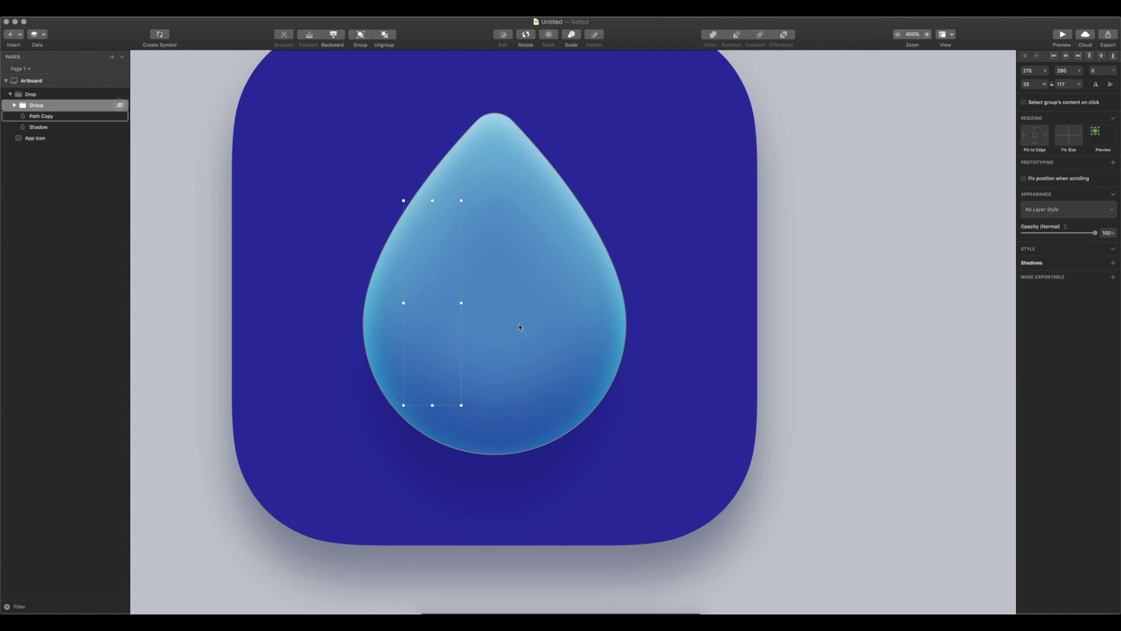
Step: Draw a small oval about 11 × 17 in the lower-left part of the drop and disable its border
click(707, 395)
scroll(709, 382, down, 4)
scroll(709, 383, left, 3)
key(super+equal)
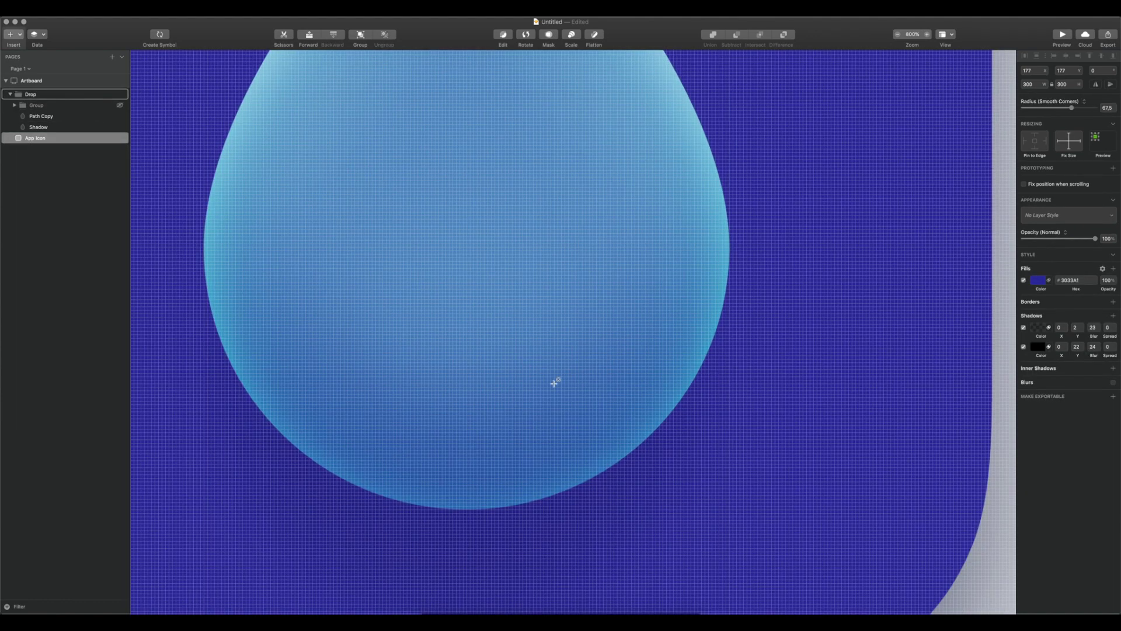
drag(347, 380, 380, 423)
key(super+minus)
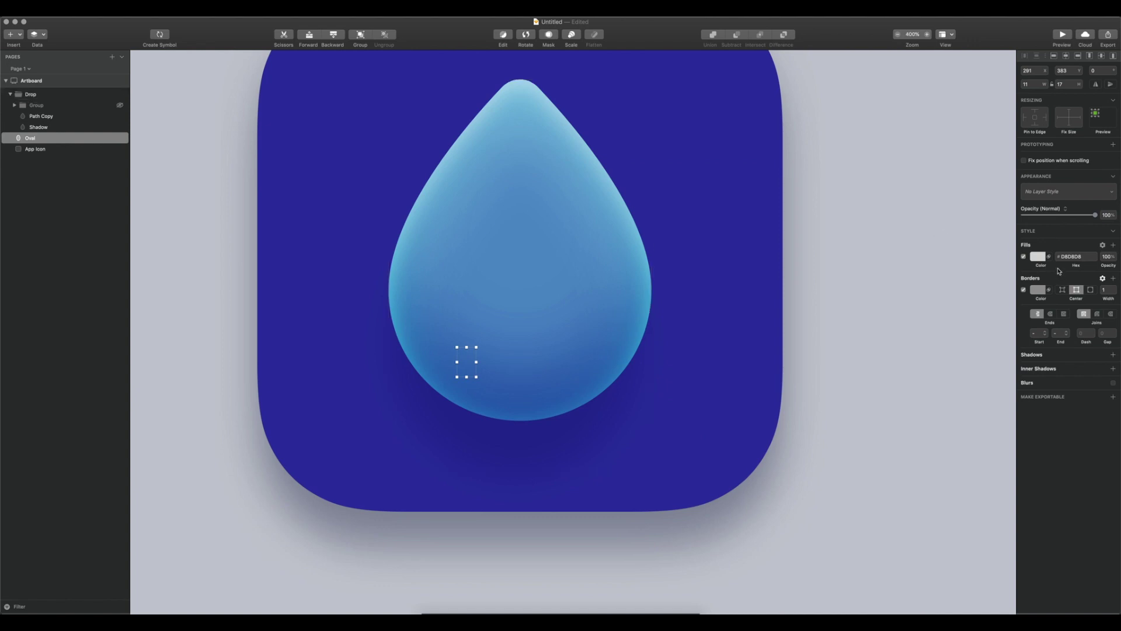
click(1023, 290)
Step: Move the oval layer to the top of the Drop group, outside the hidden group, and set its blend mode to Overlay
drag(30, 136, 32, 106)
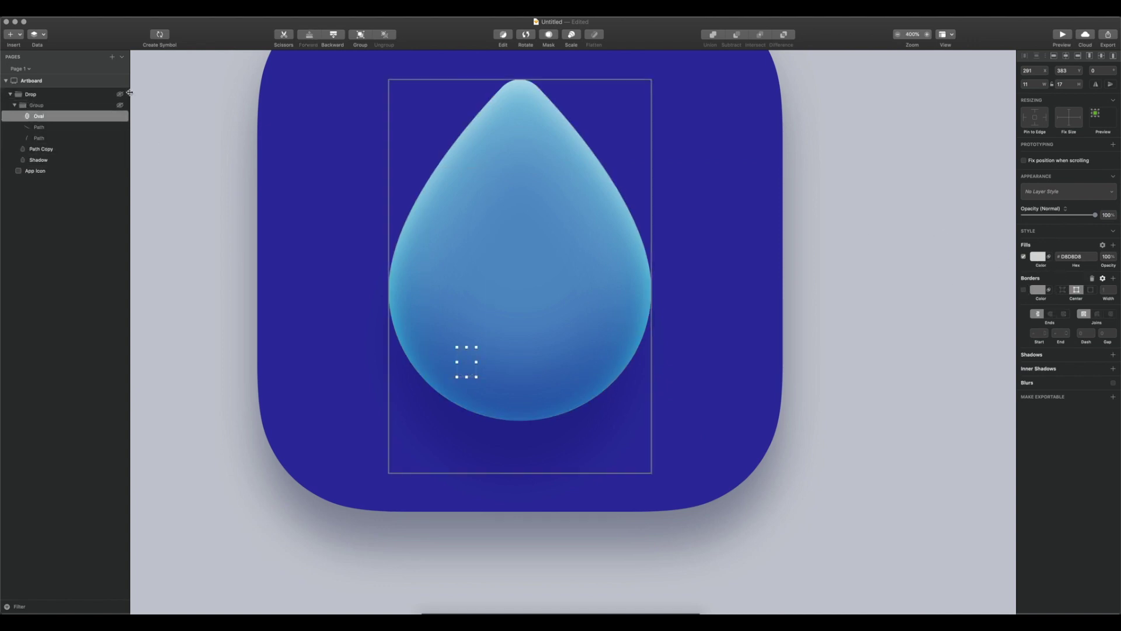
drag(36, 114, 32, 99)
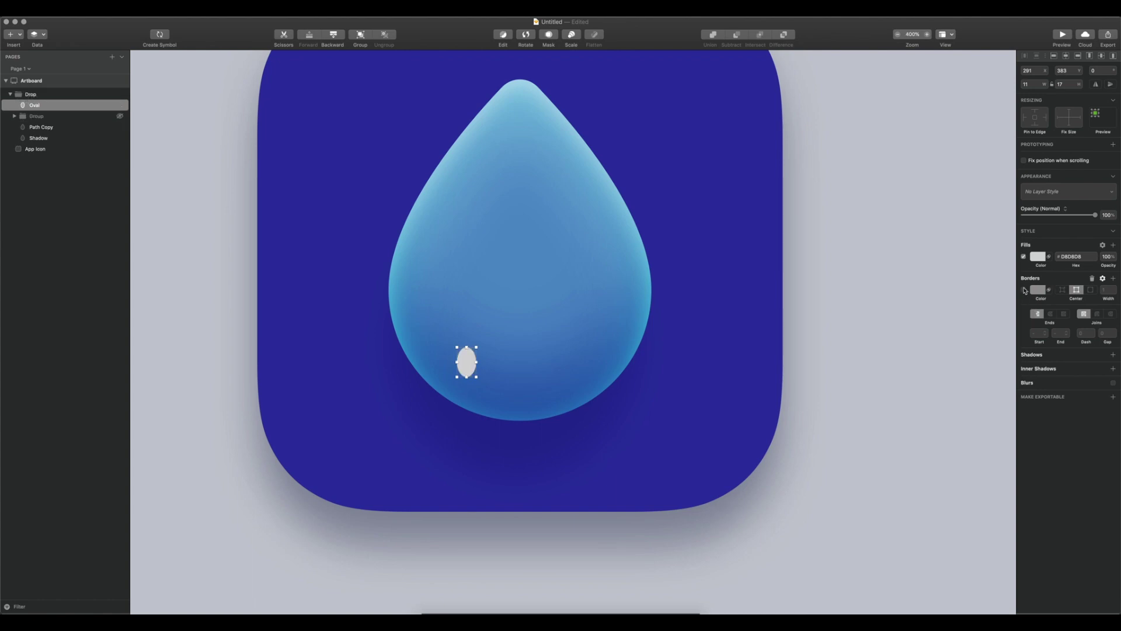
click(1045, 208)
click(1042, 273)
Step: Rotate the oval to -45° and move it close to the drop's lower-left edge
key(super+shift+r)
drag(495, 320, 465, 317)
drag(469, 364, 448, 371)
key(super+0)
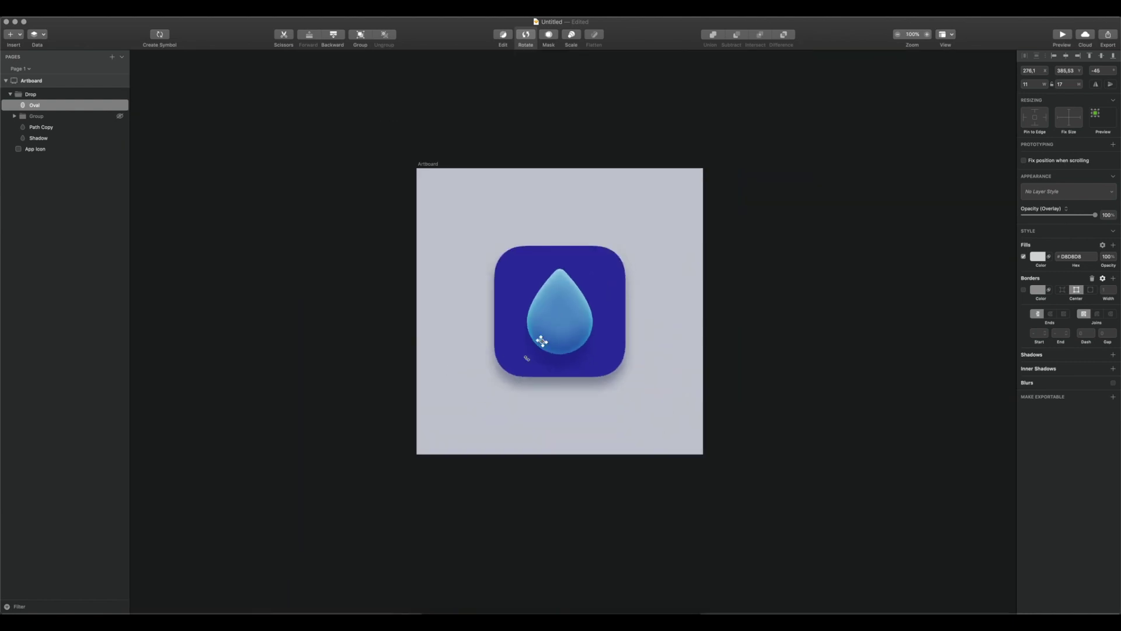
click(793, 312)
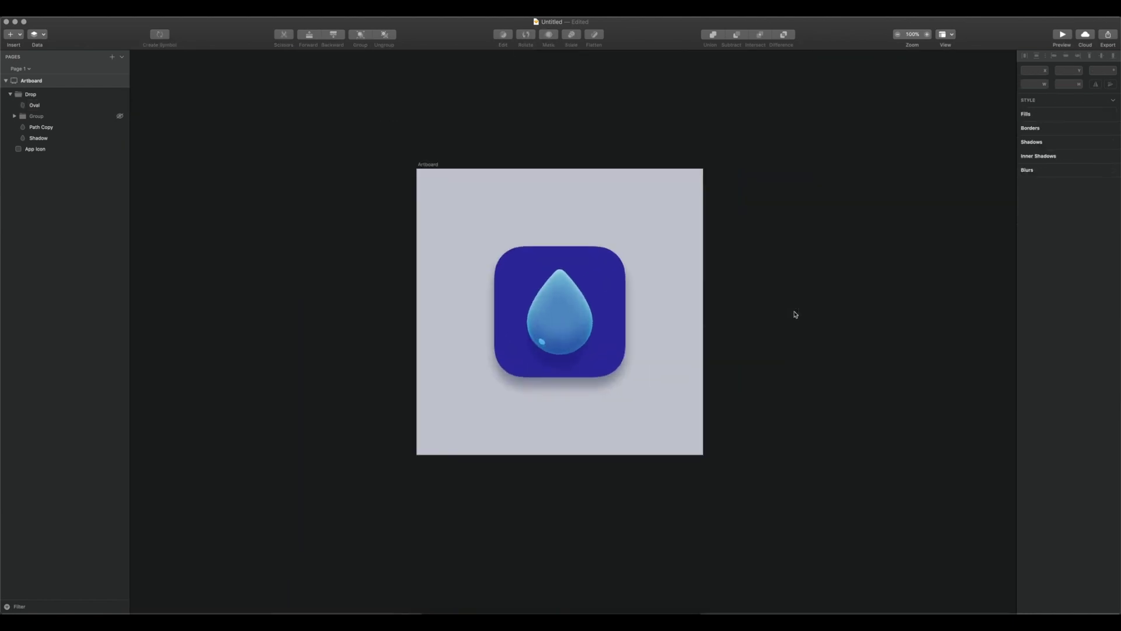
Step: Duplicate the oval highlight and place the copy just above and to the left of the original
key(super+plus)
key(super+plus)
click(448, 373)
alt+drag(447, 373, 433, 340)
Step: Scale the oval copy down to about 6 × 8 and rotate it to about -33° along the drop's edge
click(571, 34)
click(612, 119)
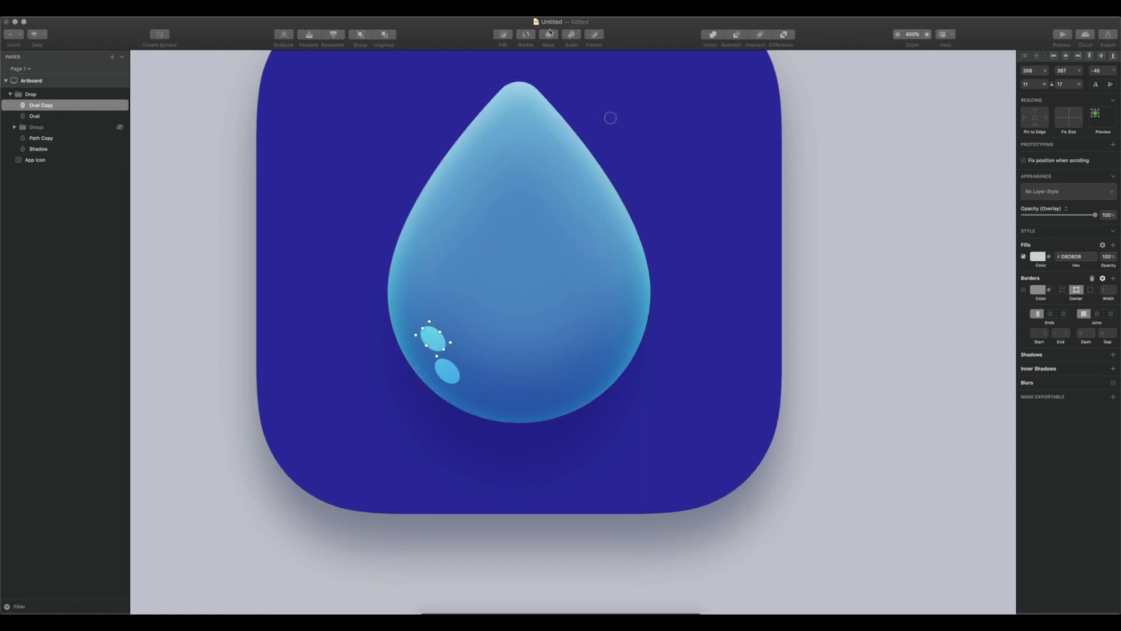
click(526, 35)
drag(452, 283, 429, 340)
key(Return)
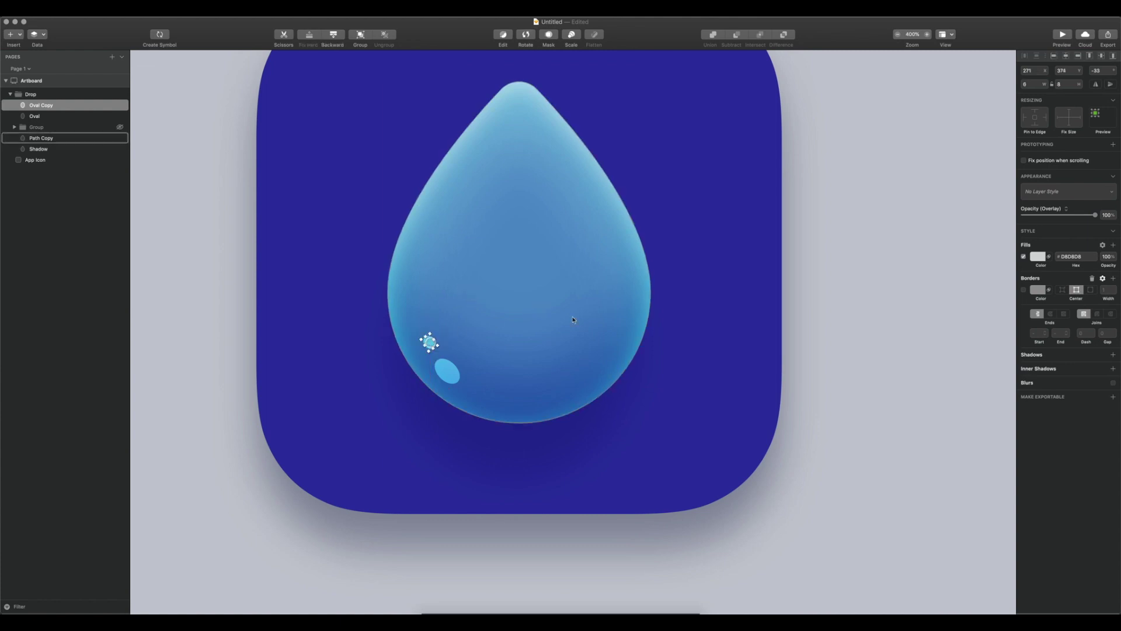
key(super+0)
click(726, 305)
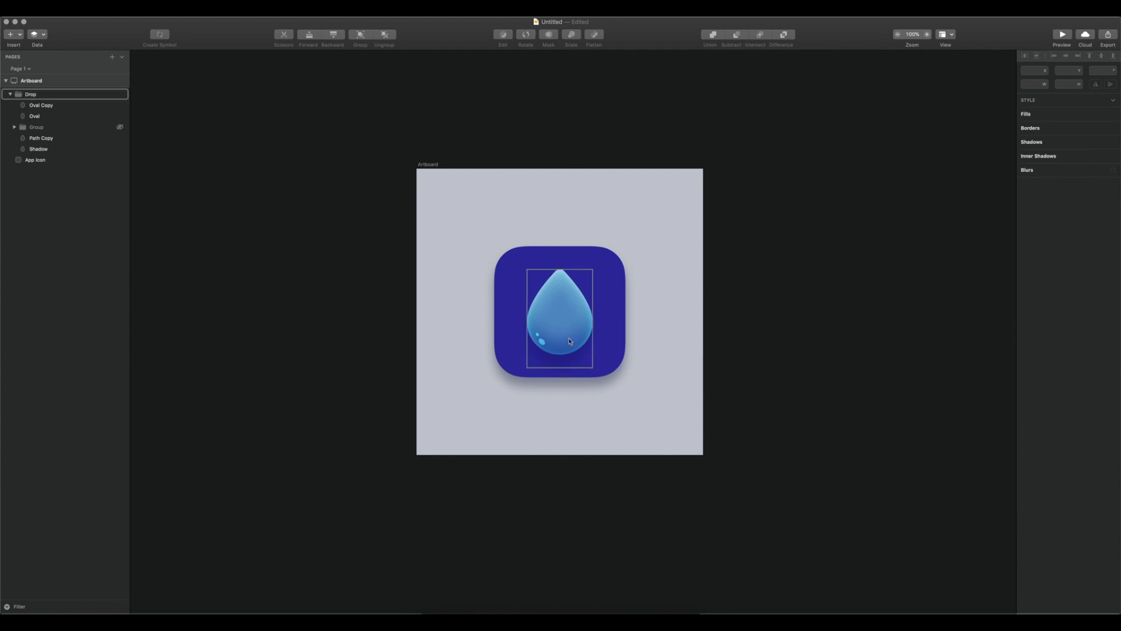
Step: Group the two oval highlights, hide that group, and show the hidden group of curved path highlights
key(super+minus)
key(super+minus)
key(super+0)
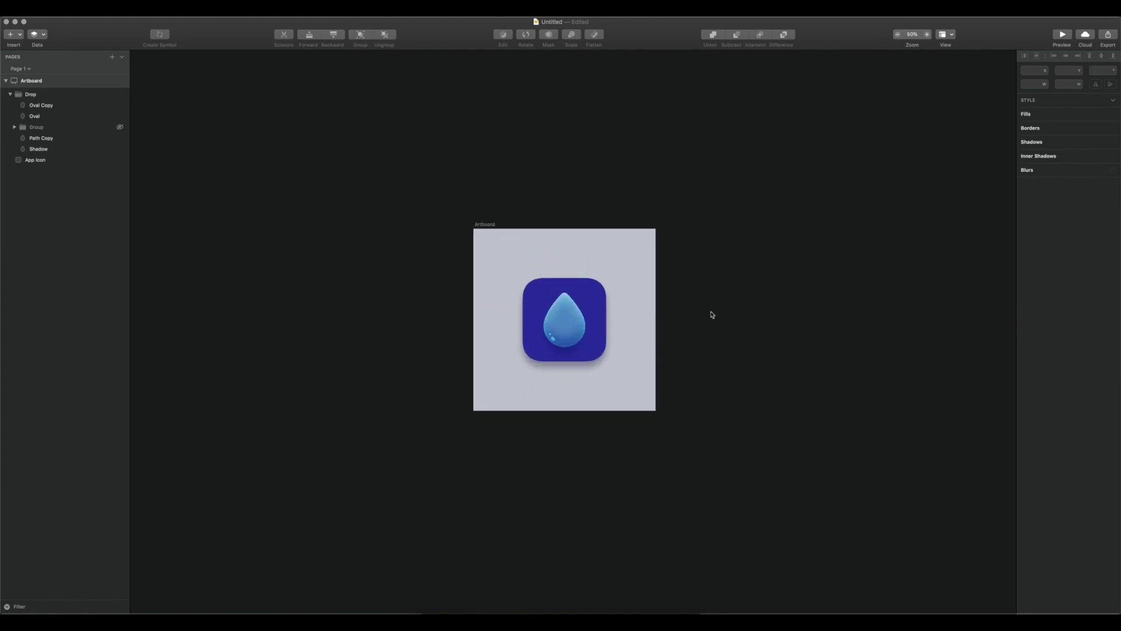
click(14, 127)
click(34, 116)
shift+click(34, 105)
key(super+g)
click(118, 105)
click(120, 115)
click(807, 368)
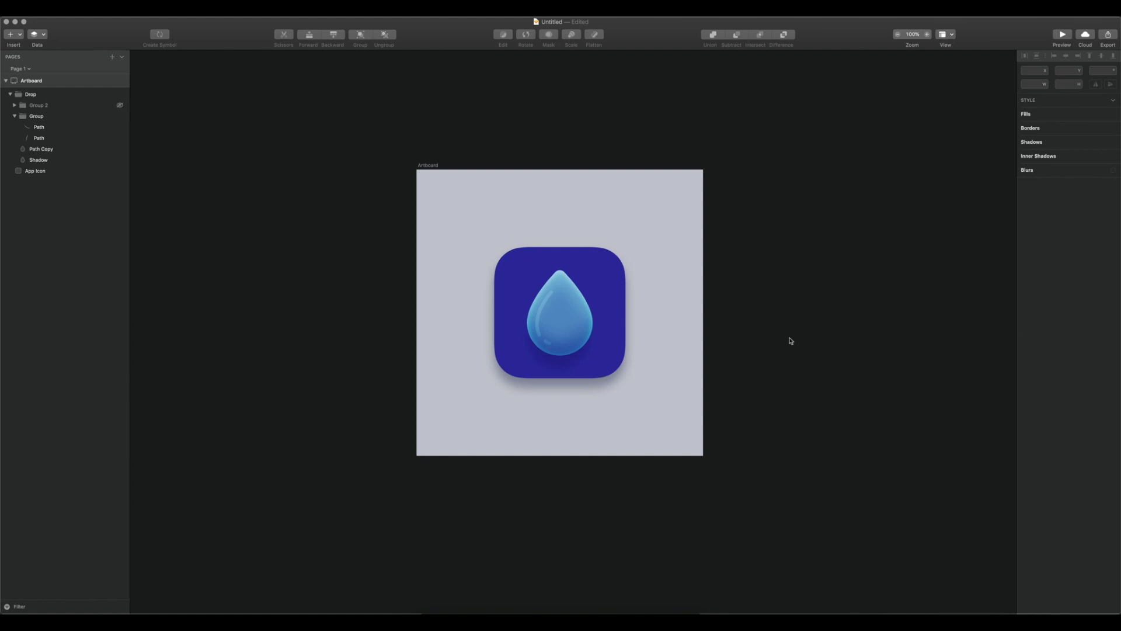
Step: Shift the drop's fill to a slightly brighter, more saturated blue
key(super+minus)
key(super+plus)
key(super+plus)
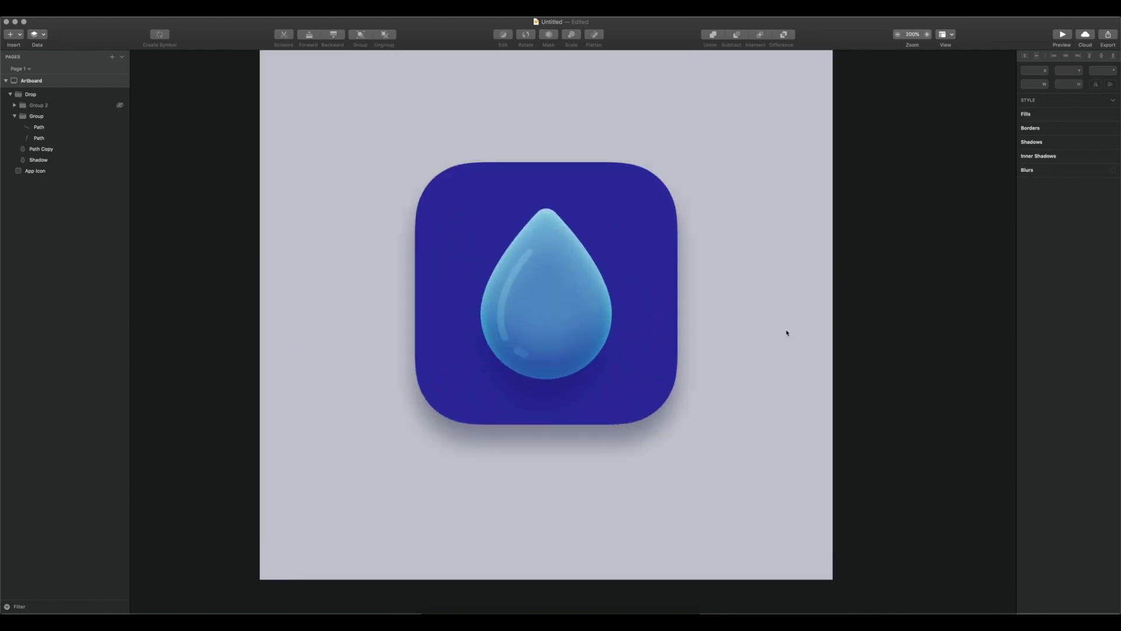
click(577, 314)
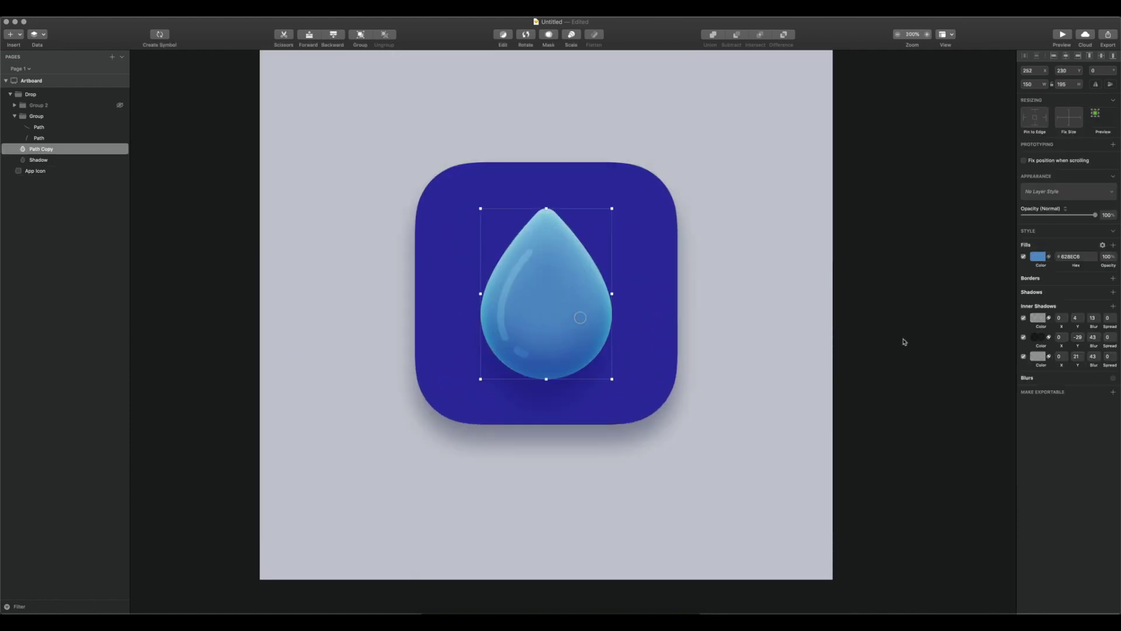
click(1039, 257)
drag(1072, 313, 1073, 311)
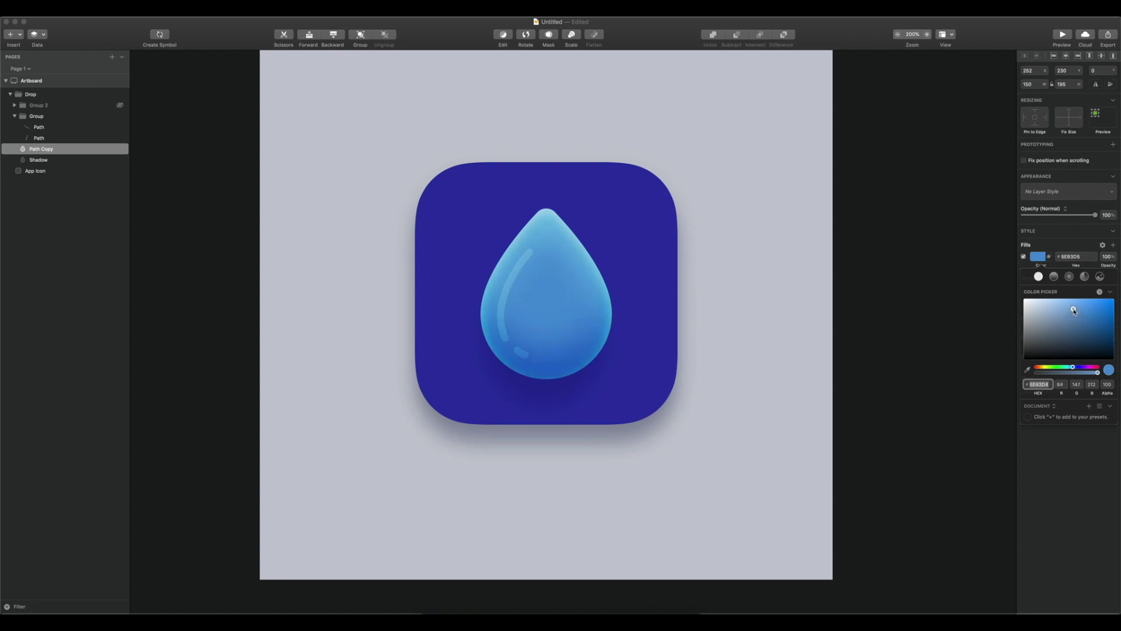
click(868, 299)
scroll(866, 294, right, 2)
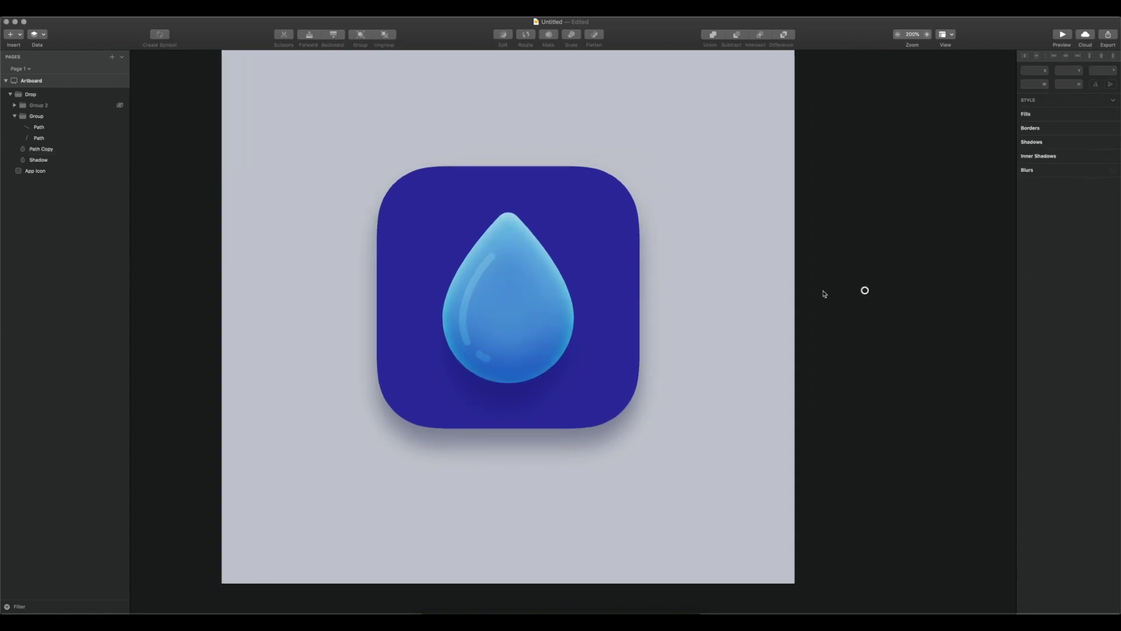
Step: Add a fourth inner shadow to the drop and set its Y offset to -39
click(538, 312)
click(1112, 306)
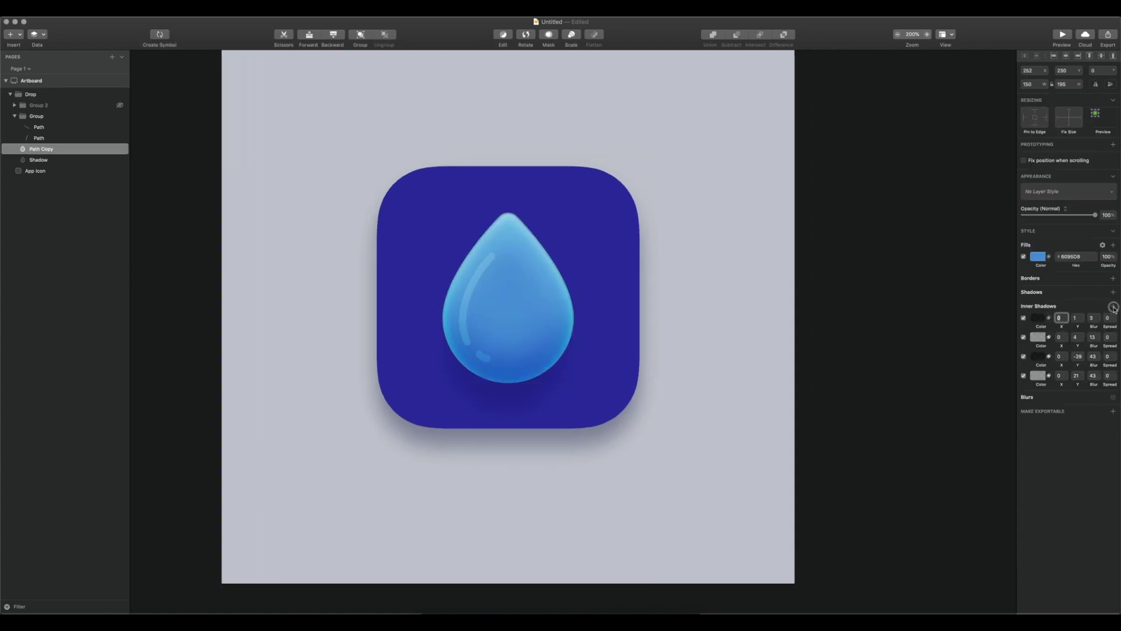
click(1077, 317)
key(Down)
key(Down)
key(Down)
key(Down)
key(Down)
key(Down)
key(Down)
key(Down)
key(Down)
key(Down)
key(Down)
key(Down)
key(Down)
key(Down)
key(Down)
key(Down)
key(Down)
key(Down)
key(Down)
key(Down)
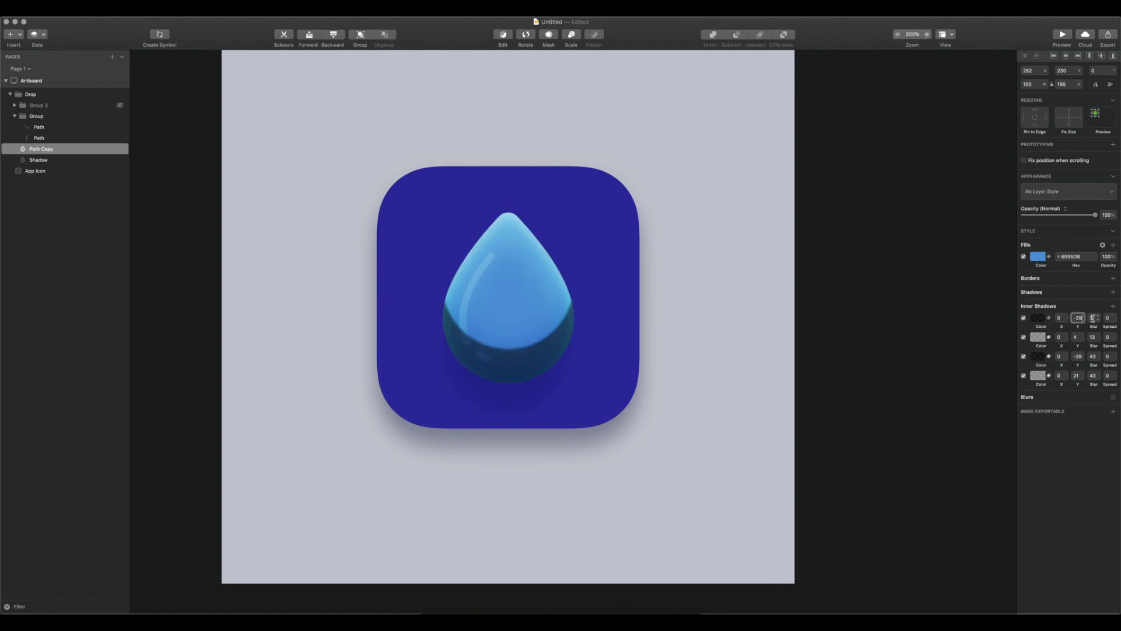
Step: Set the new inner shadow's blend mode to Overlay and lower its black colour's opacity to about 17%
click(1049, 317)
click(1057, 390)
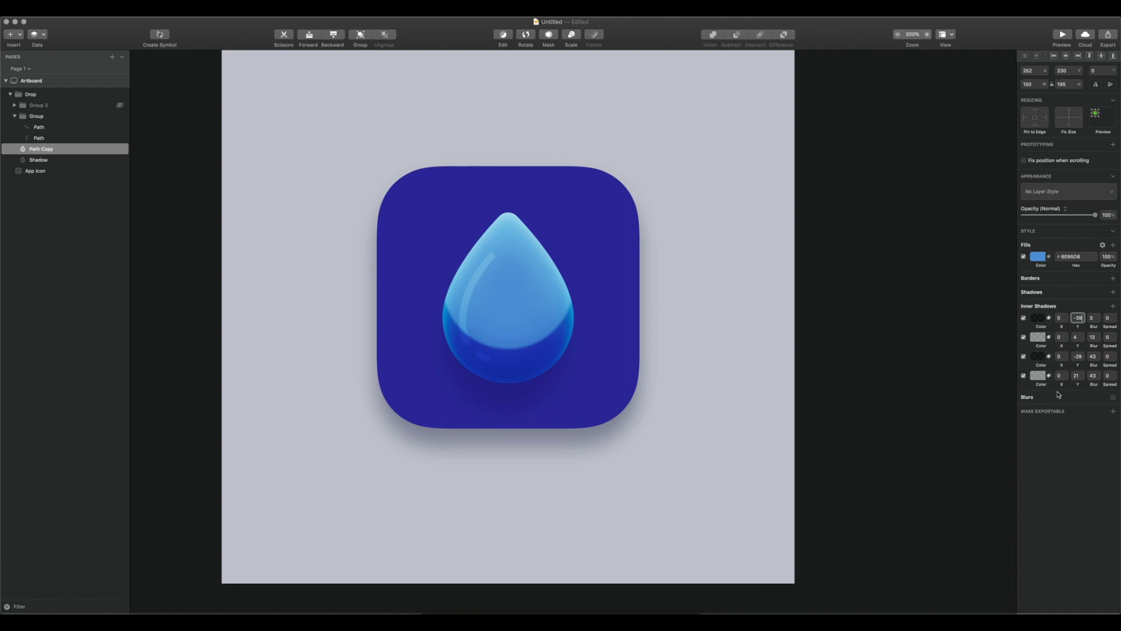
click(1048, 319)
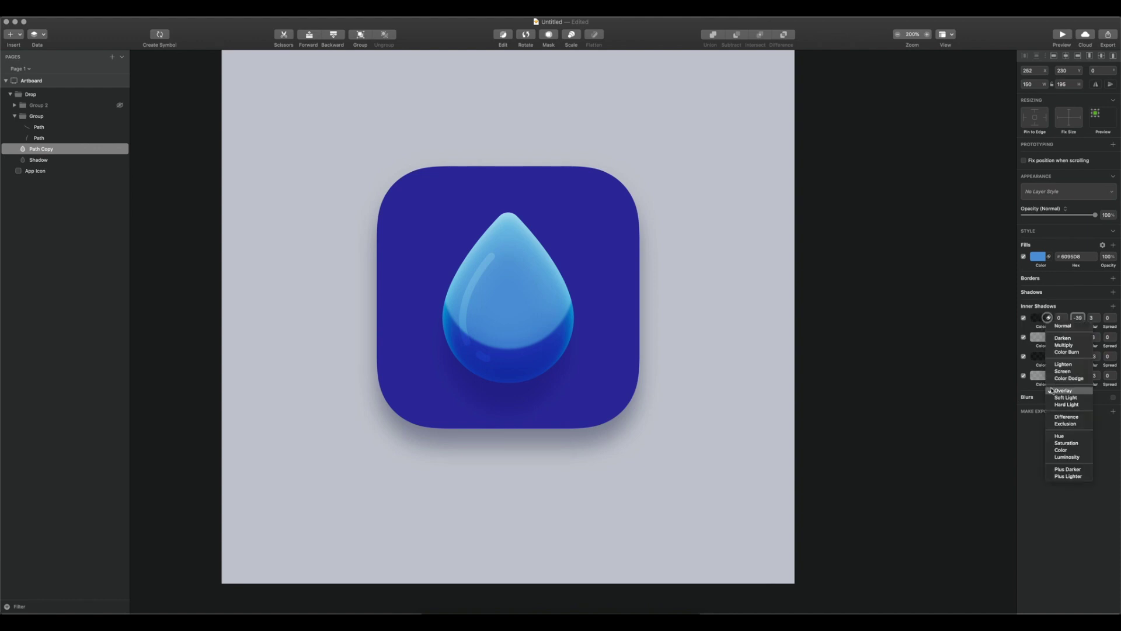
click(1030, 326)
click(1037, 319)
drag(1067, 417, 1045, 416)
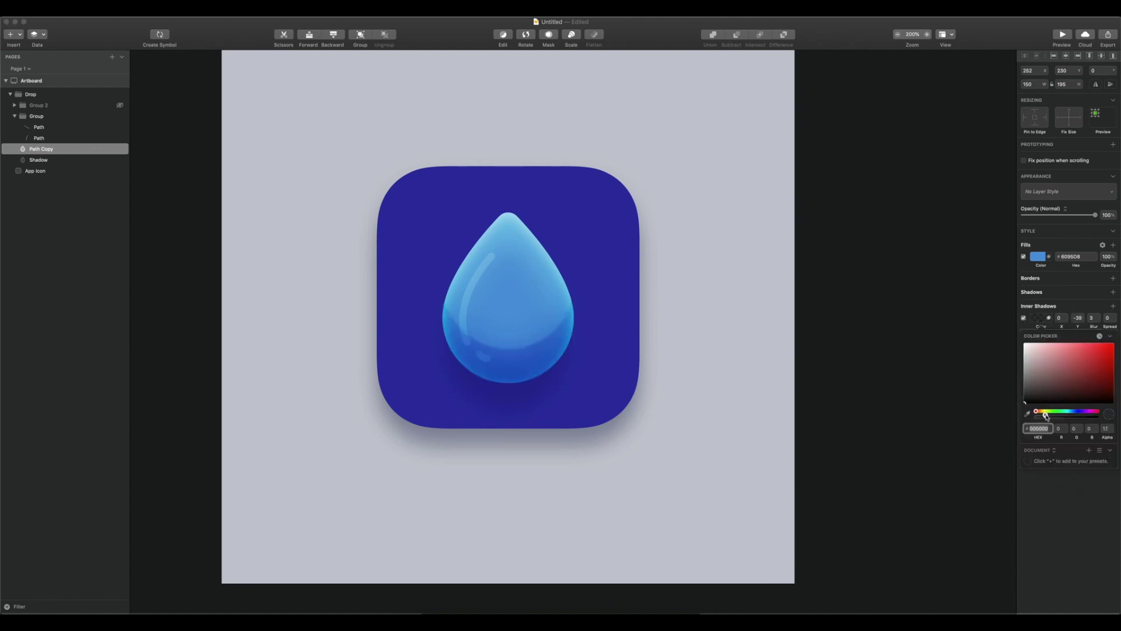
Step: Set the new inner shadow's blur to 21
click(1071, 522)
click(1090, 318)
text(5)
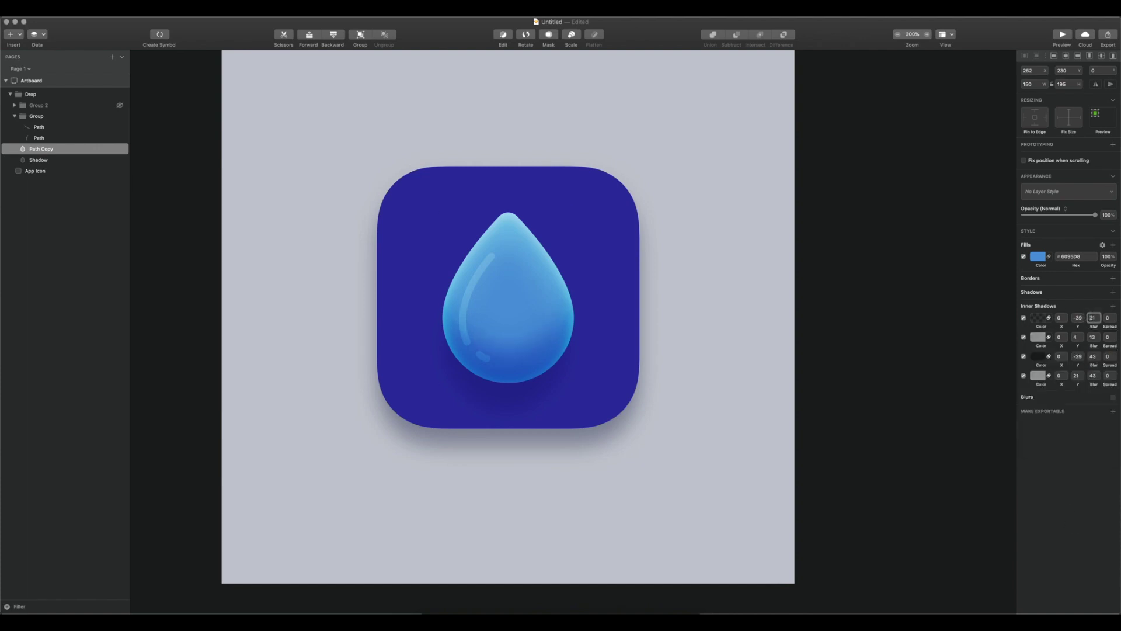
Step: Raise the opacity of the drop's white inner shadow with Y 4 and blur 13 to 72%
click(1038, 338)
drag(1072, 438, 1083, 439)
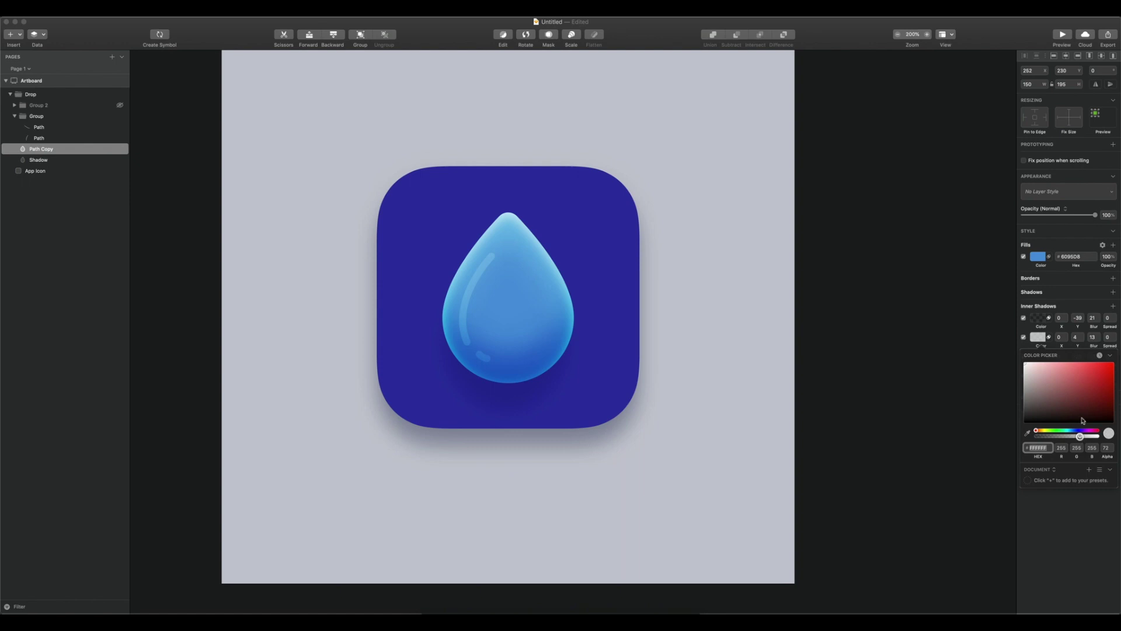
click(1076, 318)
click(790, 283)
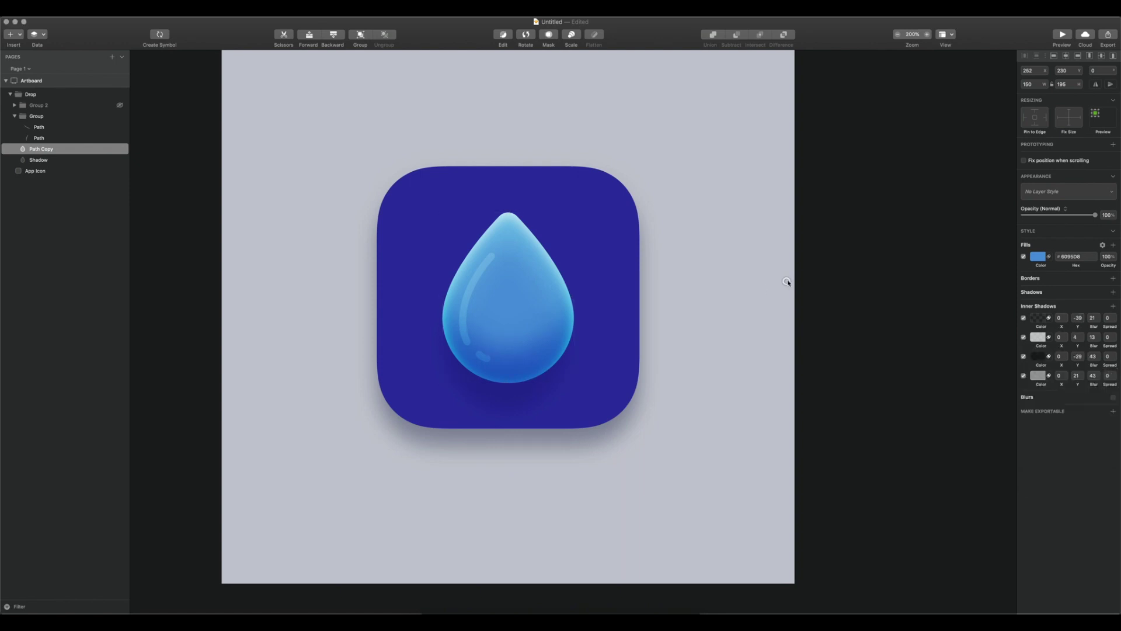
click(808, 278)
scroll(829, 275, left, 3)
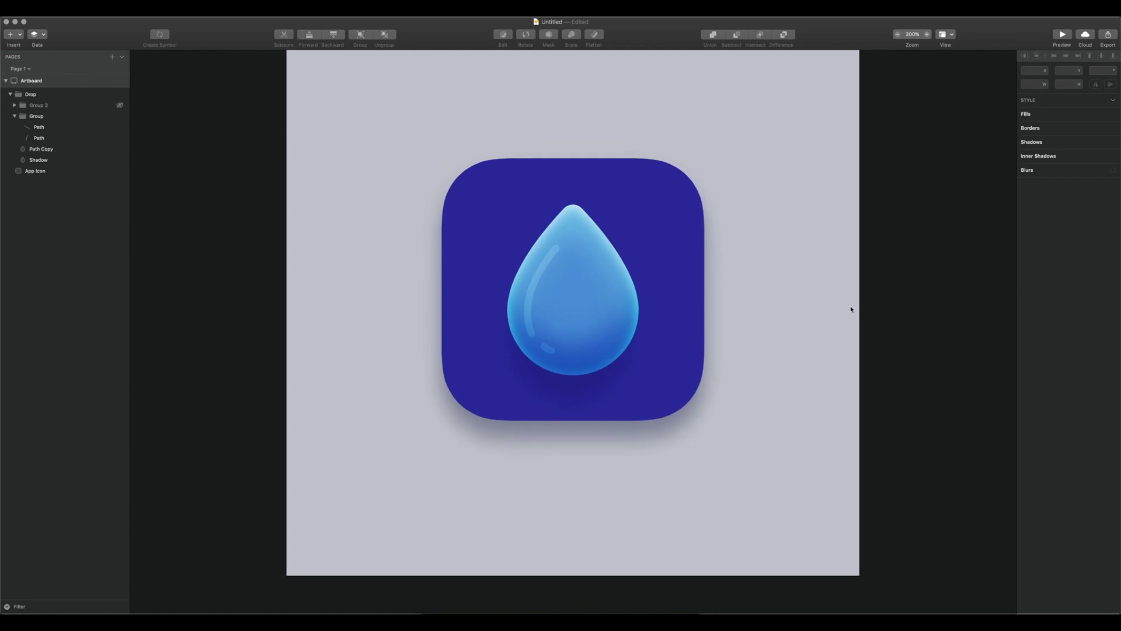
Step: Change the App Icon fill to a vertical linear gradient from a lighter purple at the top to dark blue at the base
scroll(851, 310, left, 2)
scroll(852, 310, up, 1)
click(694, 230)
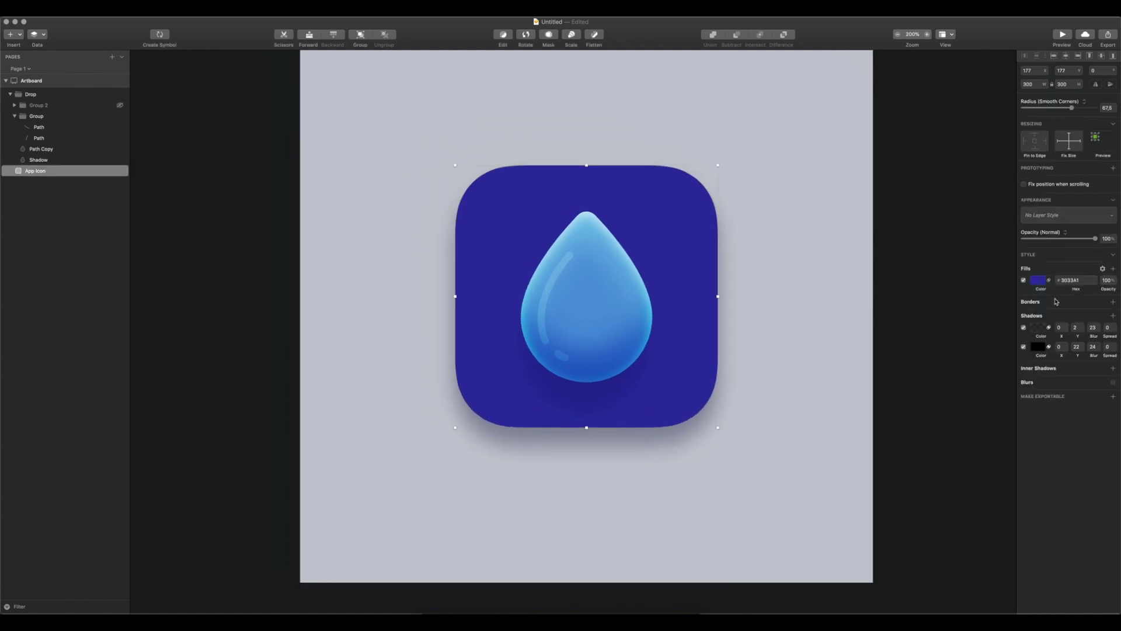
click(1039, 280)
click(1052, 299)
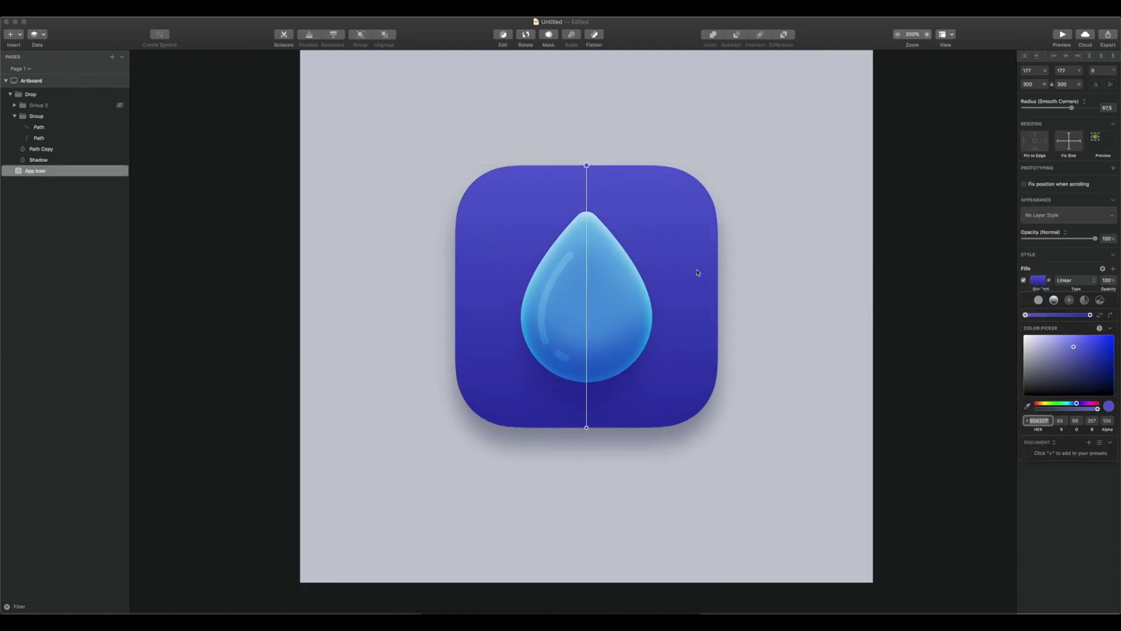
drag(1077, 407, 1079, 407)
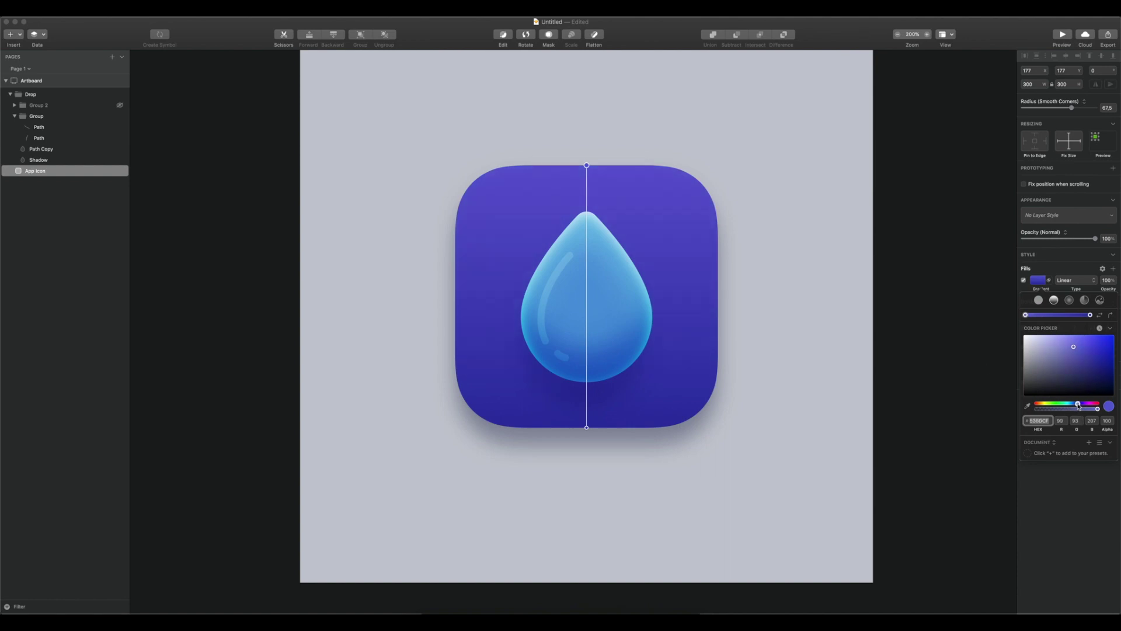
click(844, 321)
click(852, 320)
drag(854, 323, 801, 330)
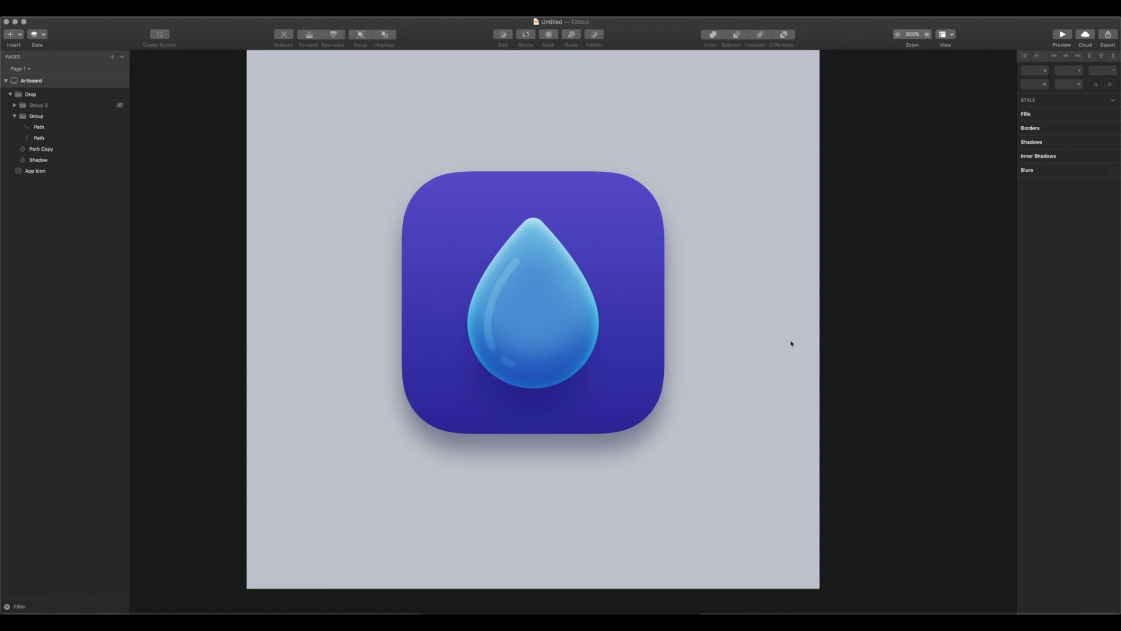
Step: Try a linear gradient on the long curved highlight's border, with its upper stop white at 11% opacity
key(super+minus)
key(super+minus)
key(super+plus)
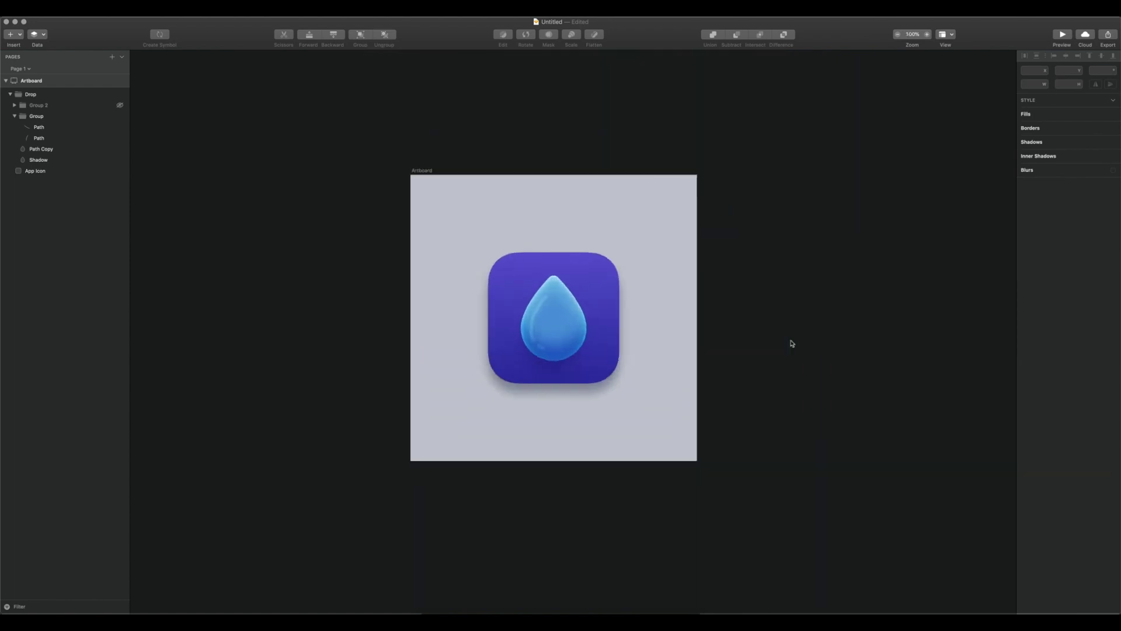
key(super+plus)
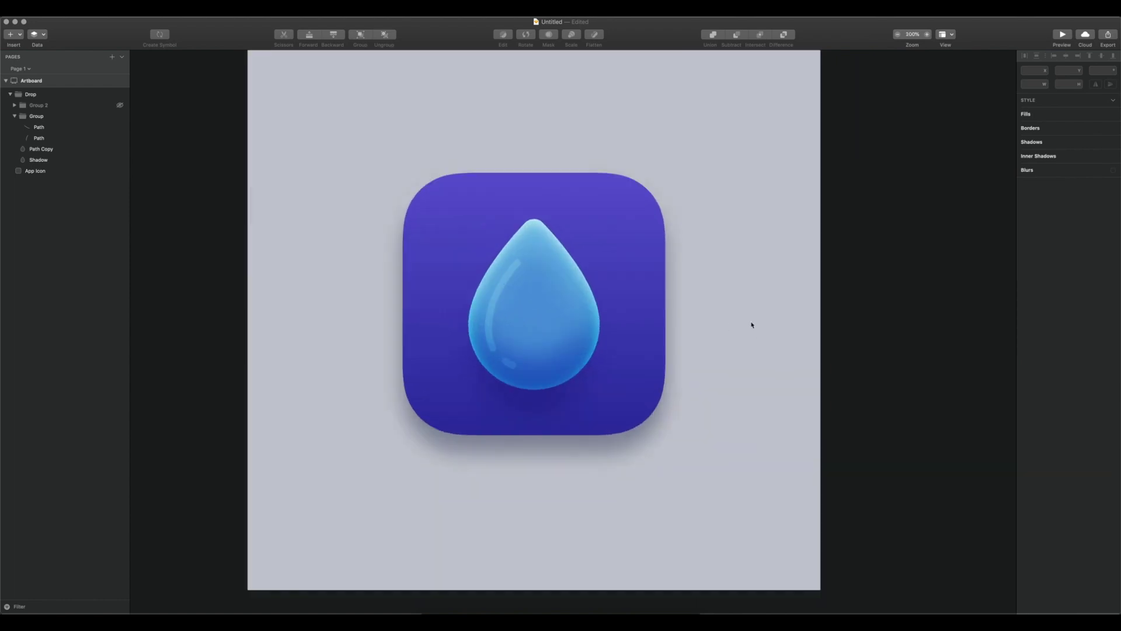
key(super+plus)
key(super+minus)
key(super+plus)
click(586, 345)
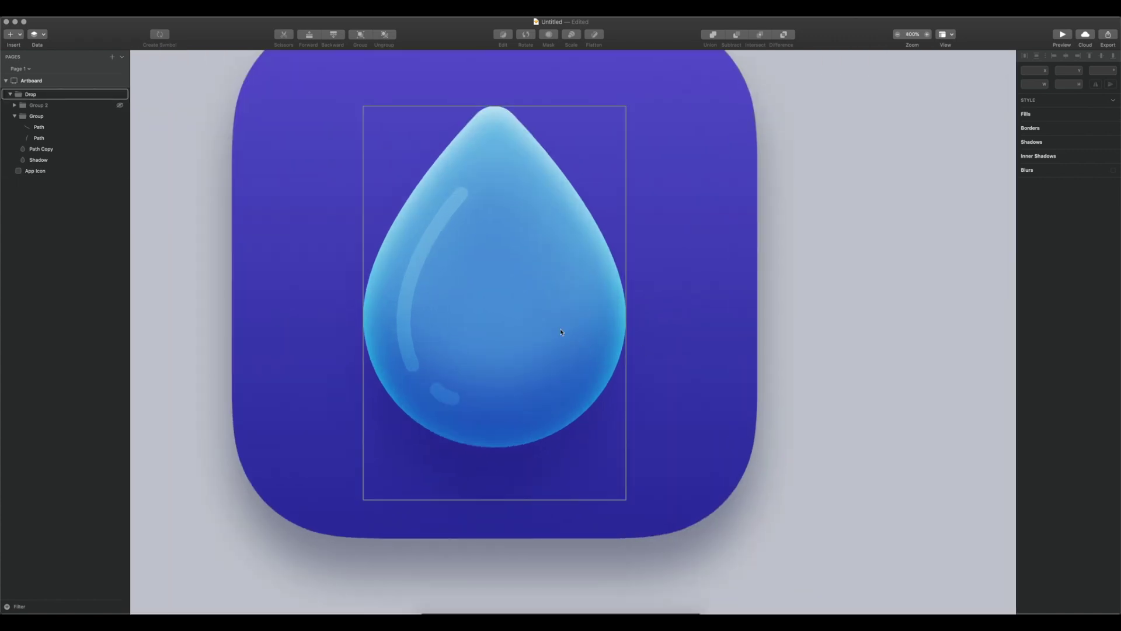
super+click(408, 284)
click(1037, 271)
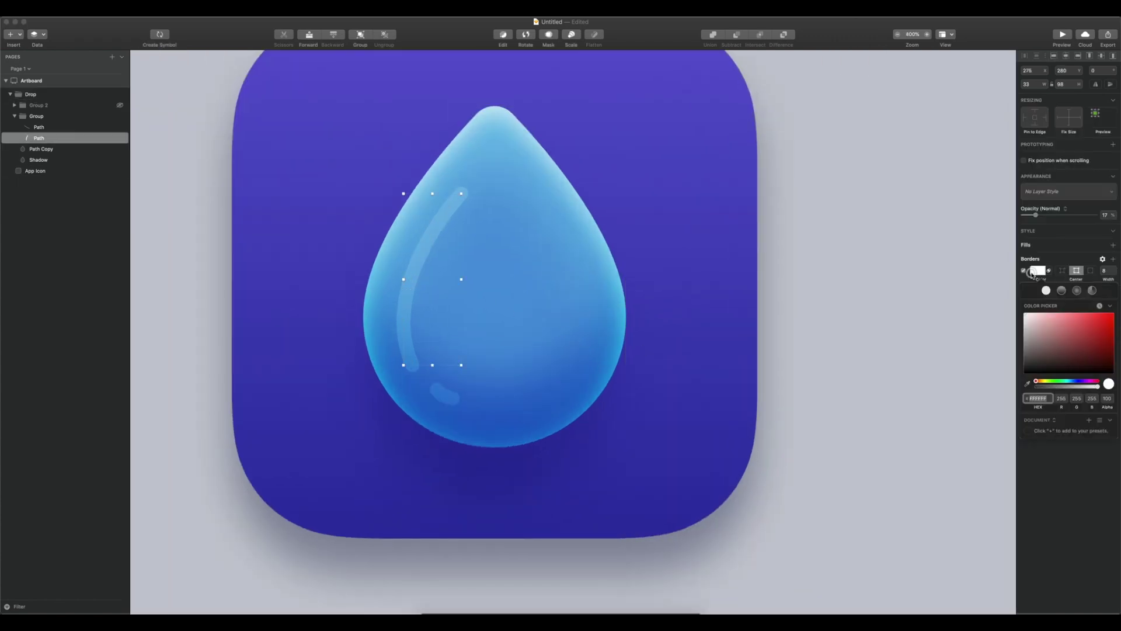
click(1060, 290)
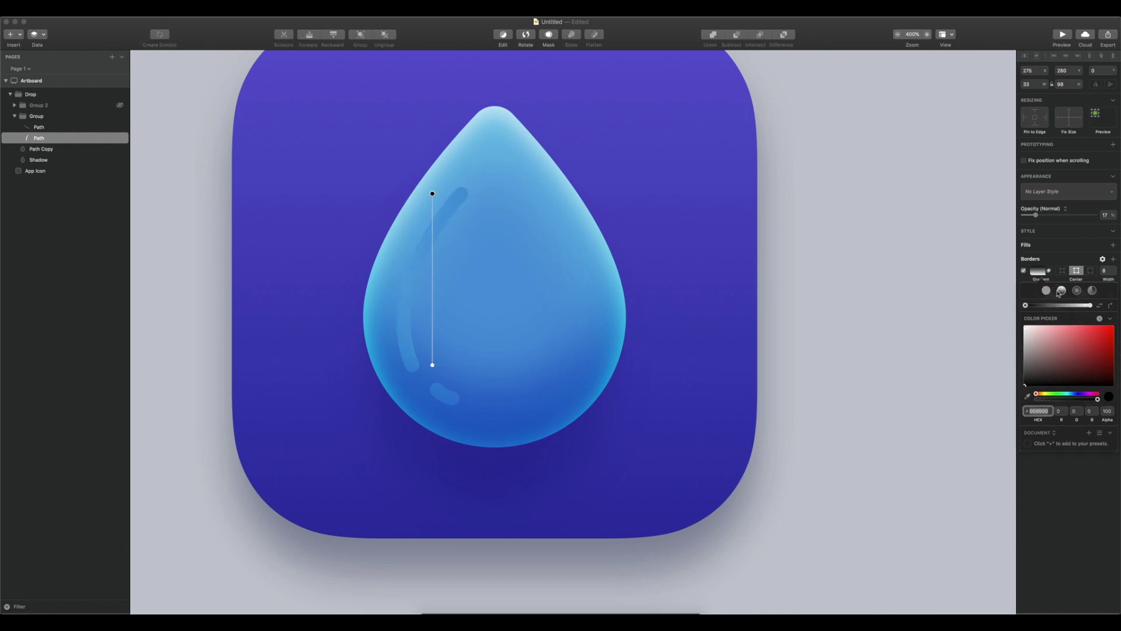
drag(1041, 348, 988, 279)
click(1043, 399)
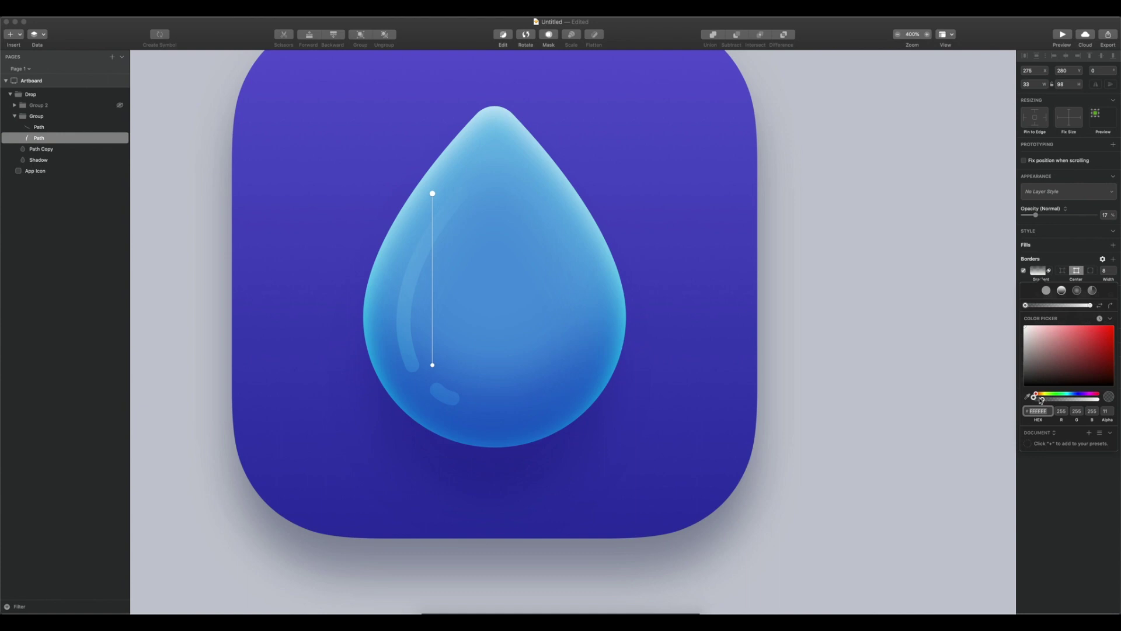
Step: Undo the gradient on the long curved highlight's border
click(852, 331)
key(super+0)
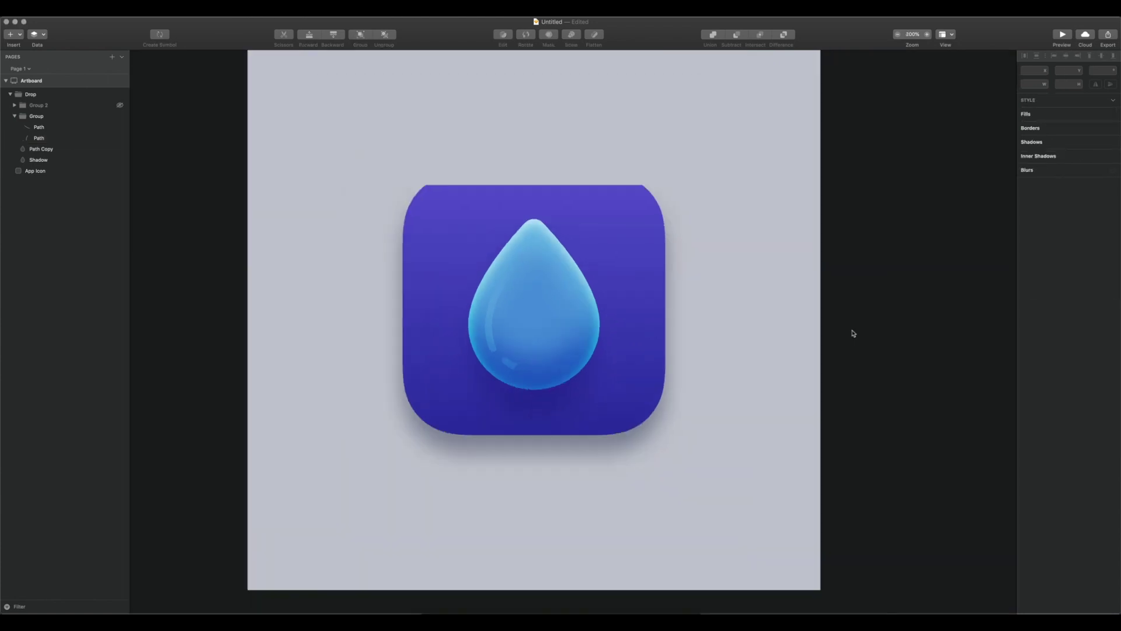
key(super+plus)
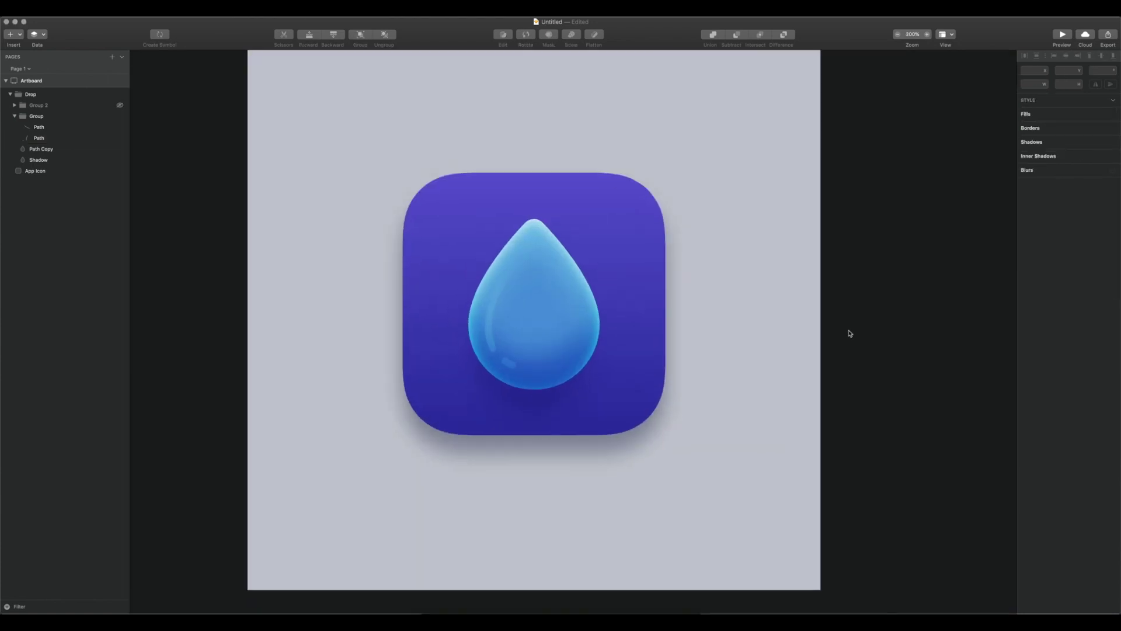
key(super+z)
click(766, 332)
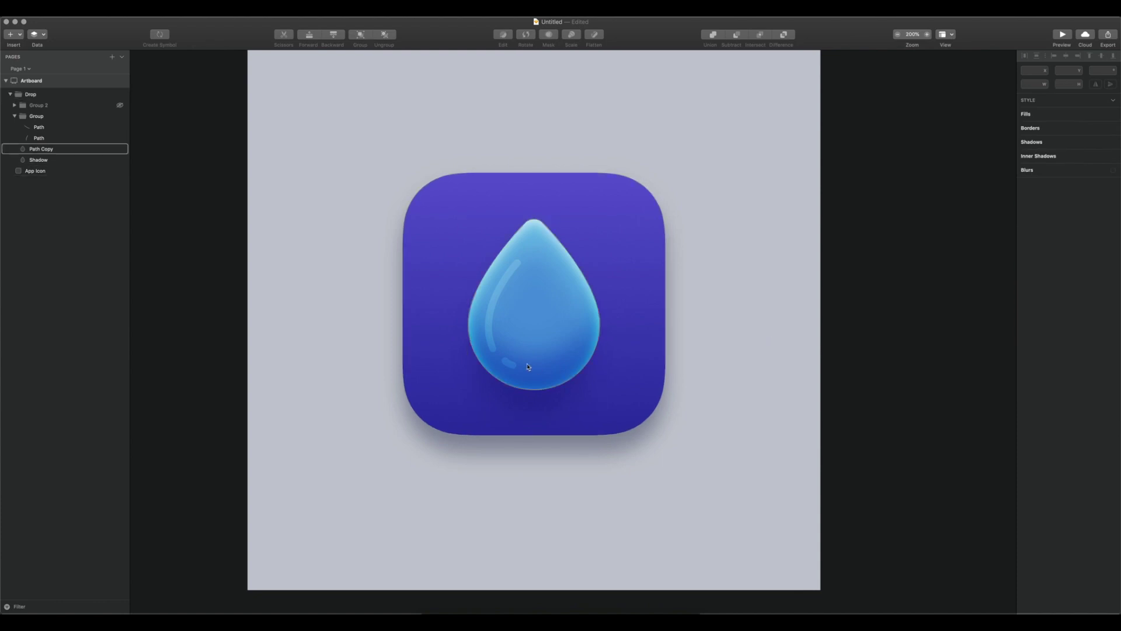
Step: Hide the short path highlight near the drop's base and show the Group 2 oval highlights
click(70, 126)
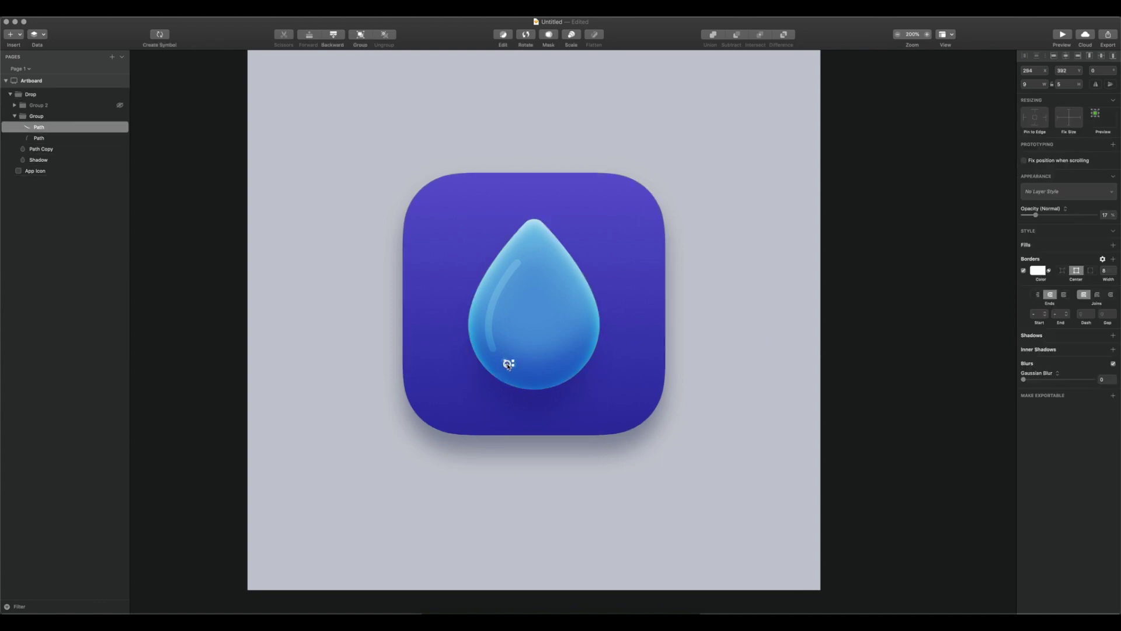
click(877, 444)
key(super+z)
click(120, 126)
click(120, 105)
click(759, 371)
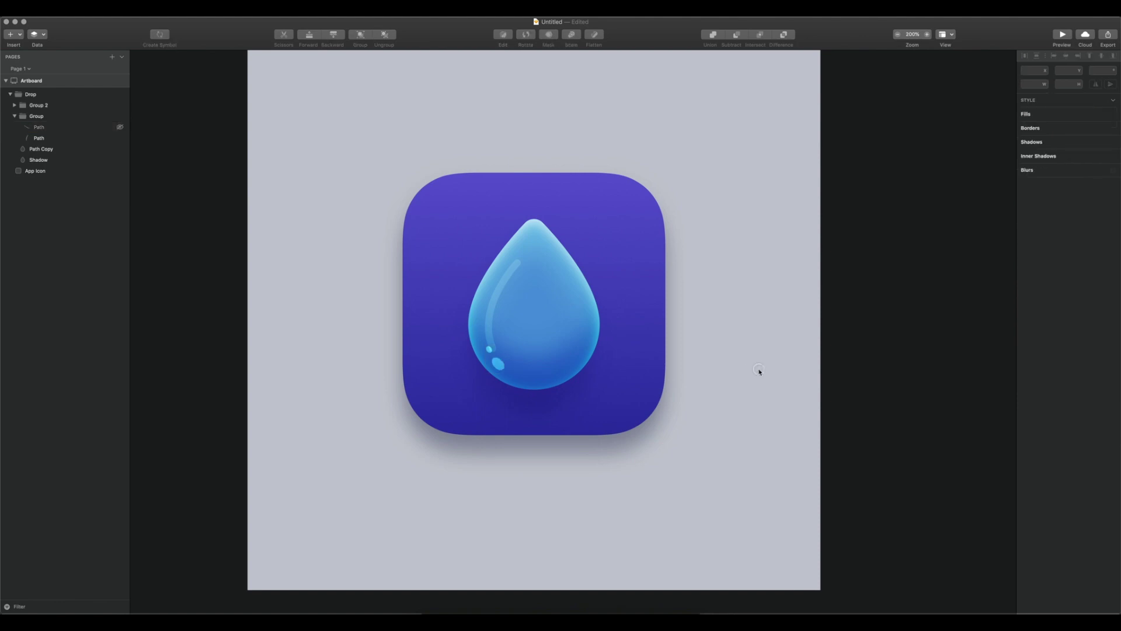
Step: Nudge the Group 2 oval highlights slightly to the right, further inside the drop's edge
click(48, 105)
key(Right)
key(Right)
key(Right)
key(Right)
key(Right)
key(Right)
key(Left)
key(Left)
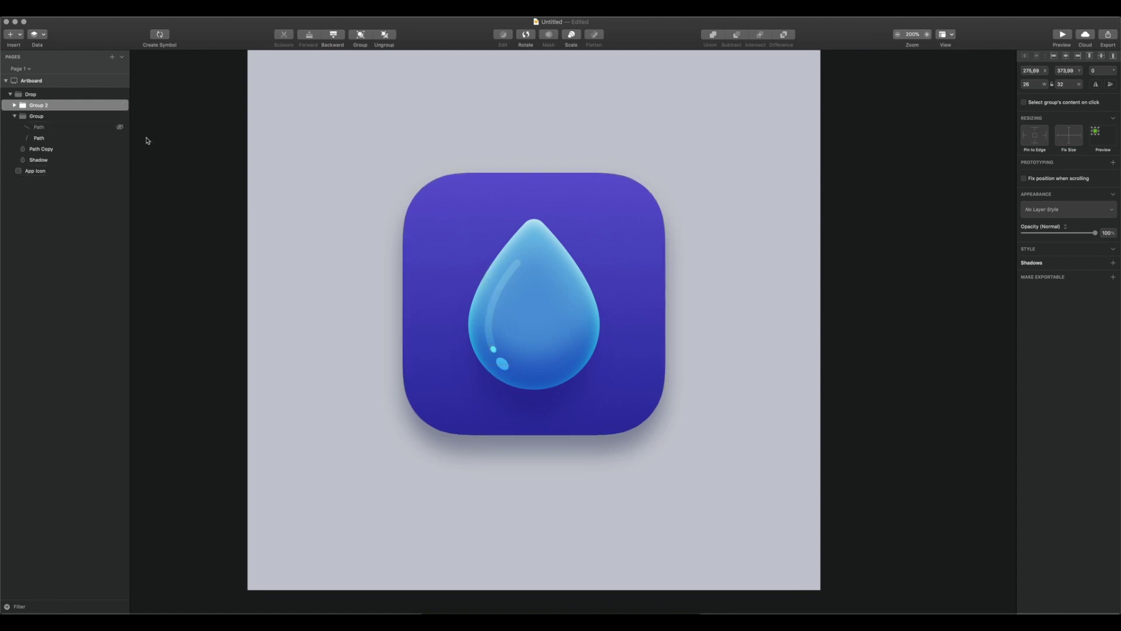
Step: Delete the small oval copy from Group 2
click(14, 106)
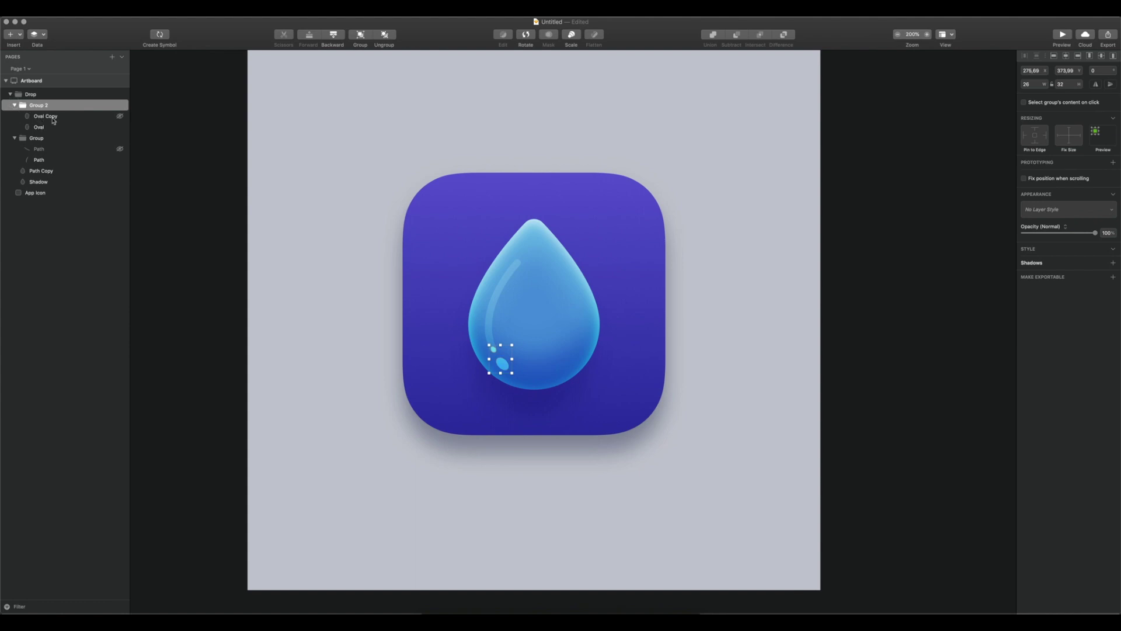
click(53, 116)
key(Delete)
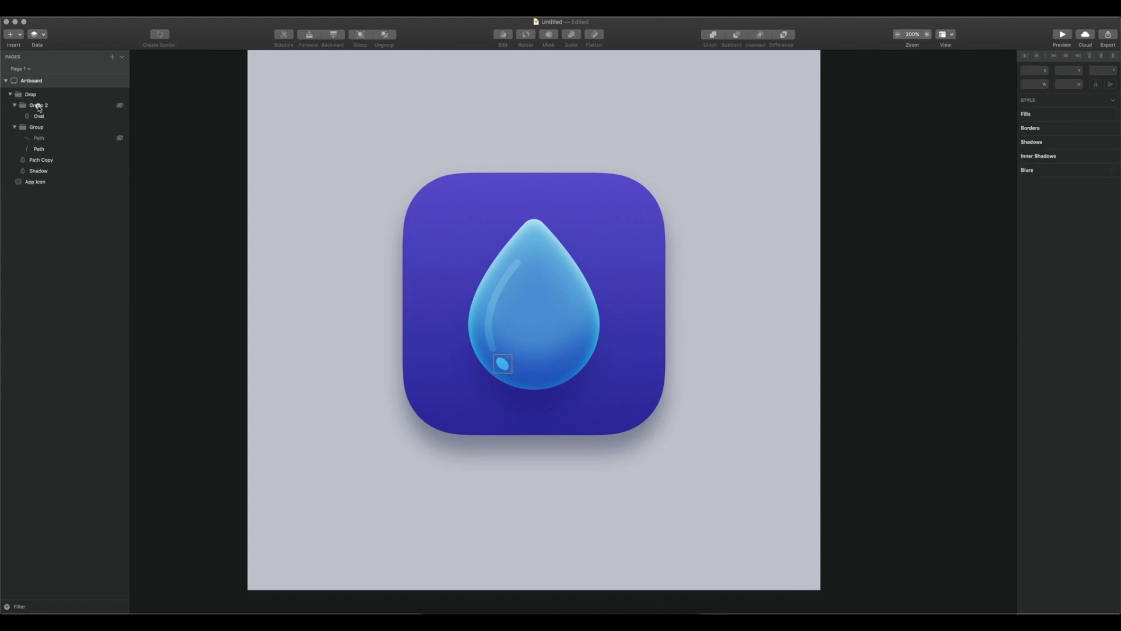
Step: Try a lower opacity on Group 2 and restore it to 100%
click(38, 106)
click(1040, 228)
click(1037, 228)
mouse_move(1073, 233)
mouse_down()
mouse_move(1037, 233)
mouse_move(1095, 233)
mouse_up()
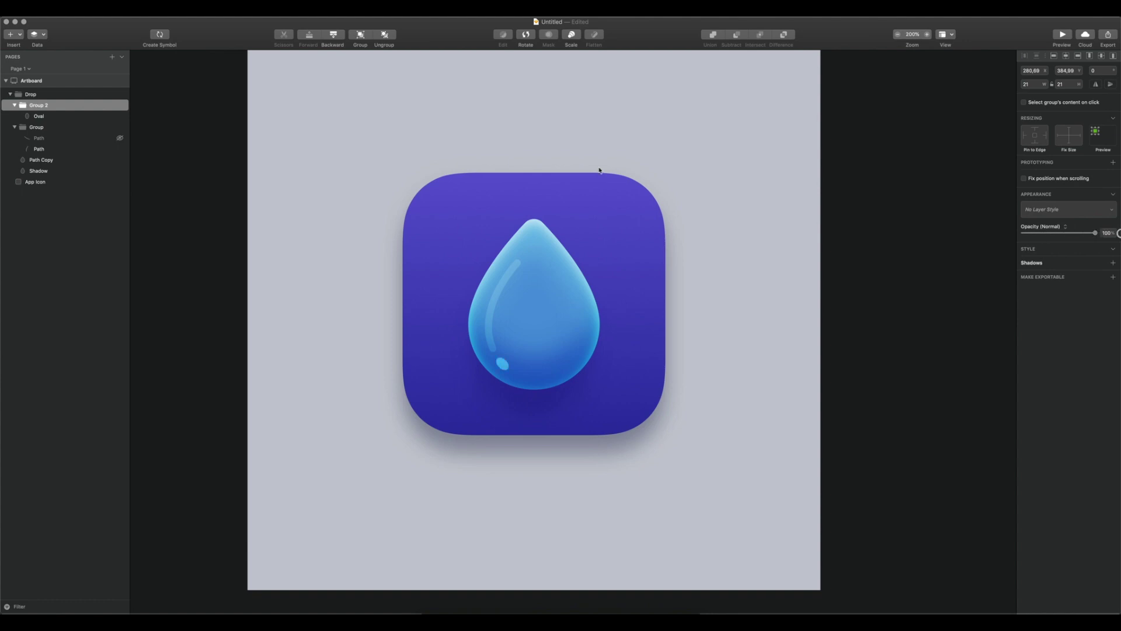
Step: Set the small oval highlight's Overlay opacity to 20% and shrink it to about 8 × 12
click(38, 115)
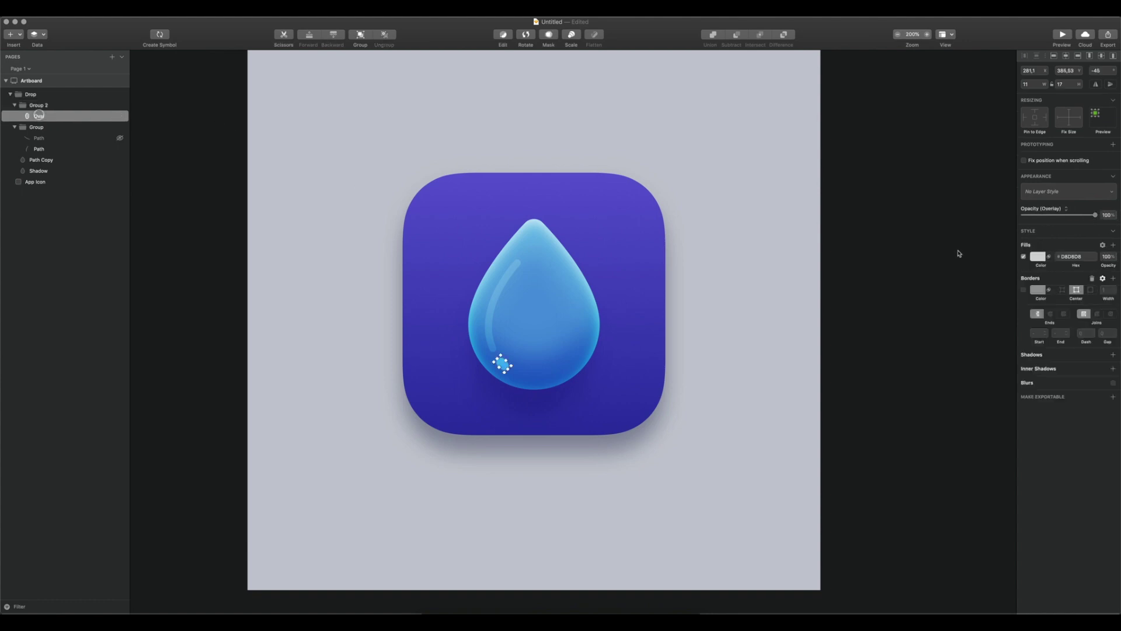
click(1036, 218)
key(super+plus)
key(super+plus)
mouse_move(283, 426)
mouse_down()
mouse_move(293, 443)
mouse_move(281, 446)
mouse_move(281, 418)
mouse_up()
key(super+0)
click(738, 419)
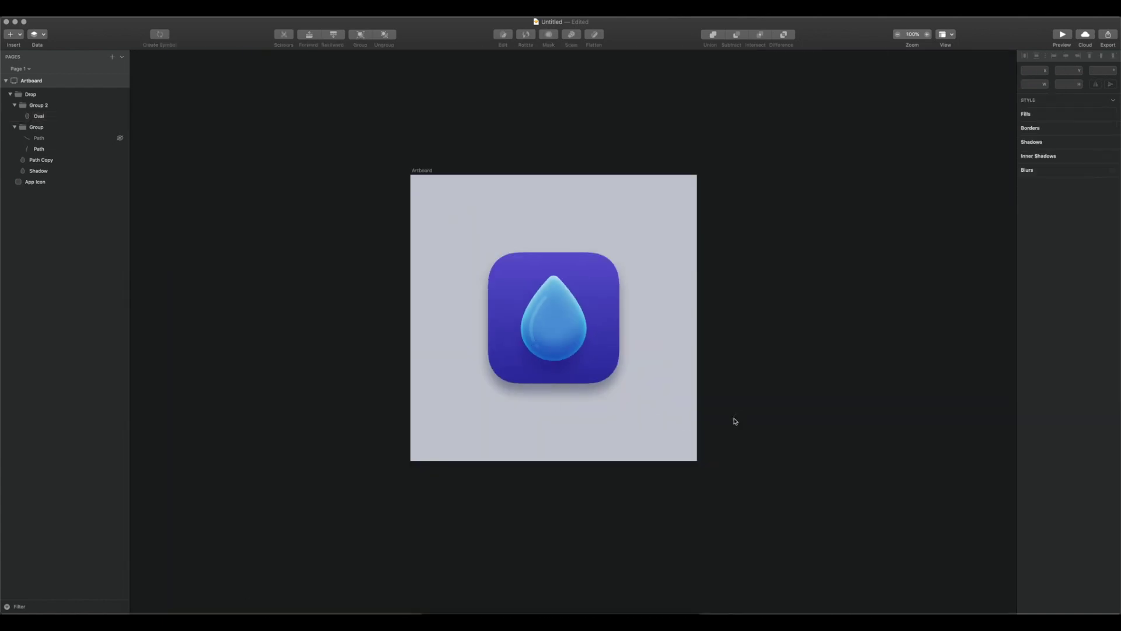
key(super+minus)
key(super+plus)
key(super+plus)
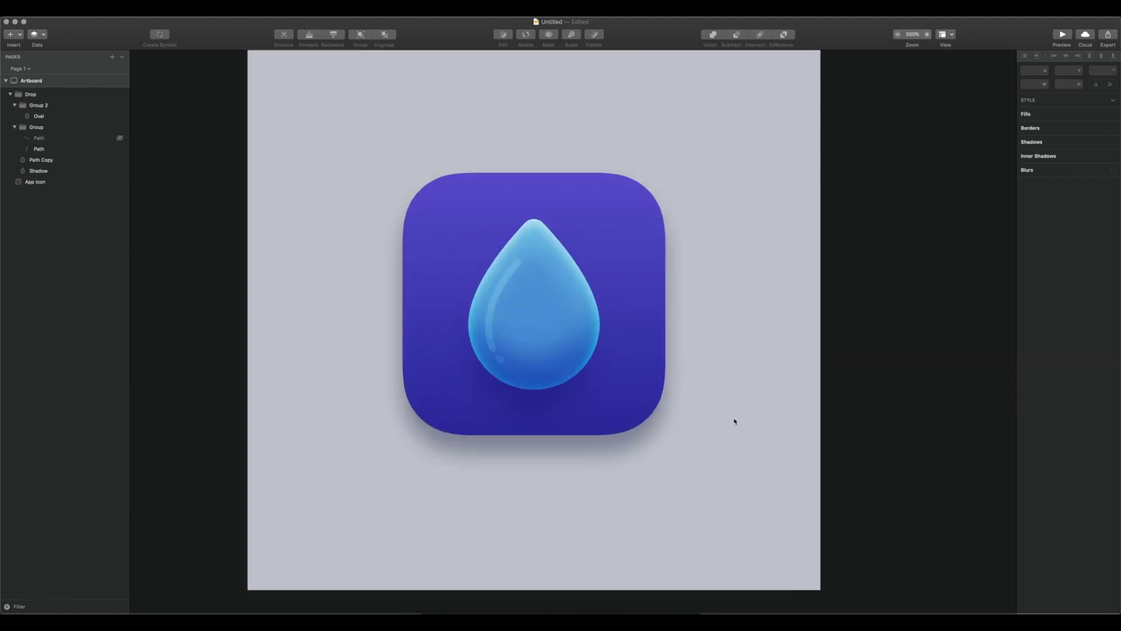
Step: Delete the hidden path from the highlight layers, toggling its visibility first for comparison
click(119, 105)
click(120, 138)
click(120, 105)
click(45, 139)
key(Delete)
Step: Enlarge the small oval highlight to about 10 × 14 and fine-tune its position below the curved highlight
super+click(501, 358)
key(super+plus)
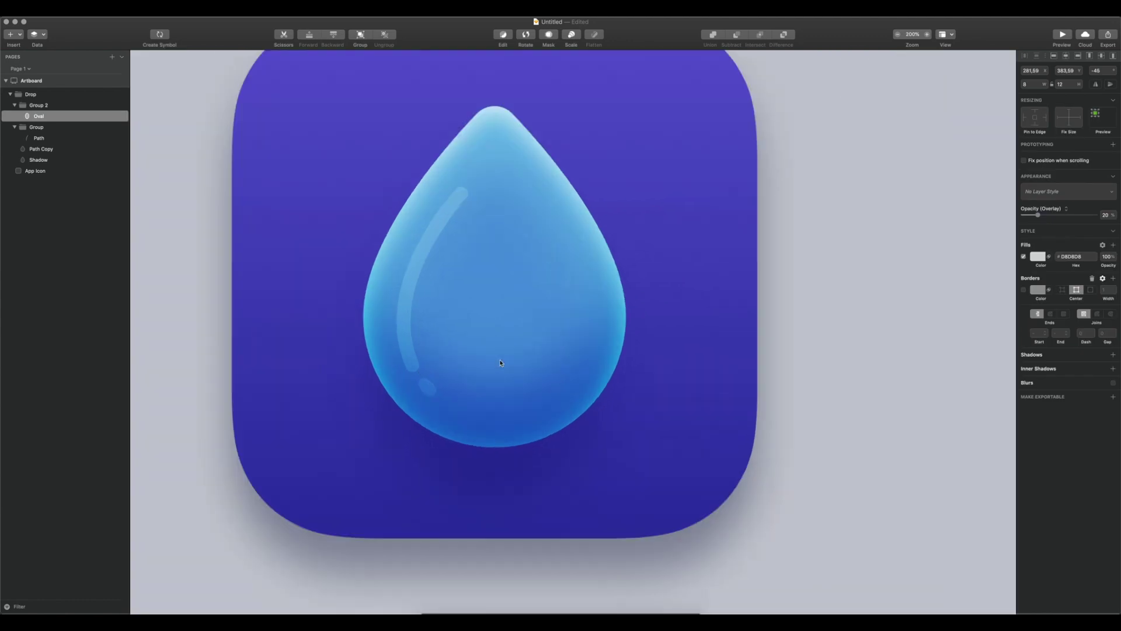
key(super+plus)
drag(398, 390, 569, 308)
drag(447, 334, 451, 331)
key(super+0)
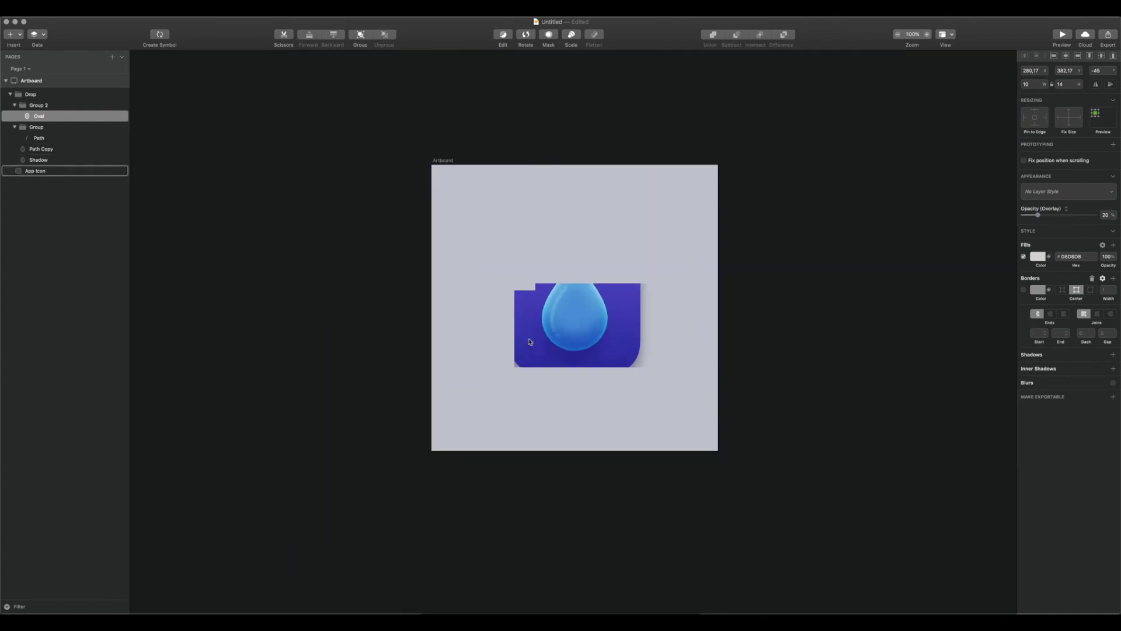
click(675, 377)
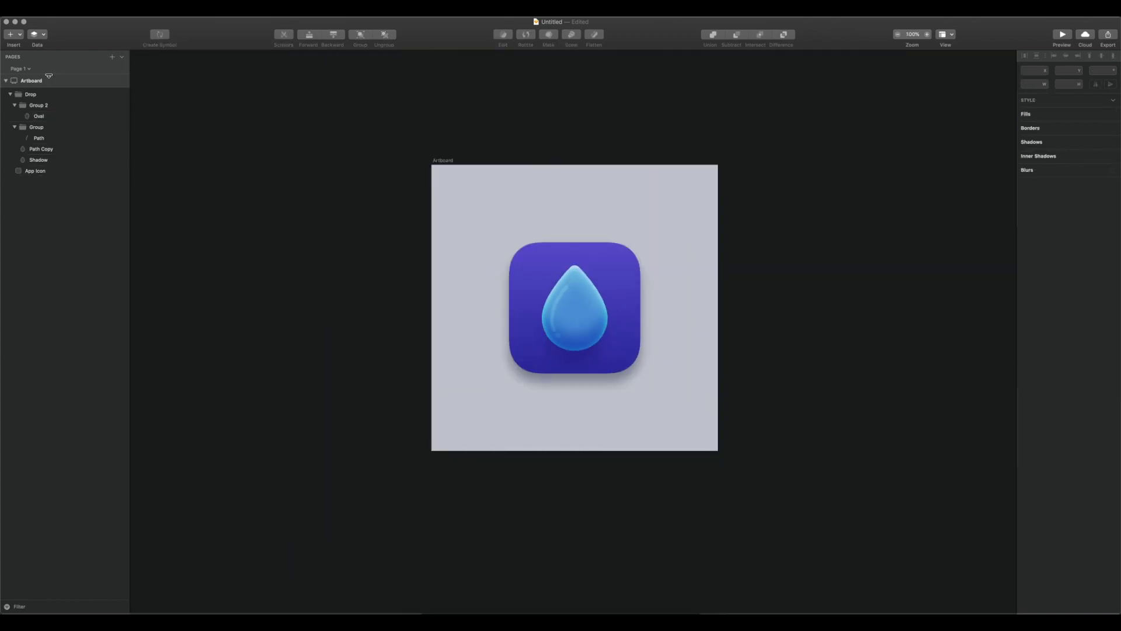
click(42, 117)
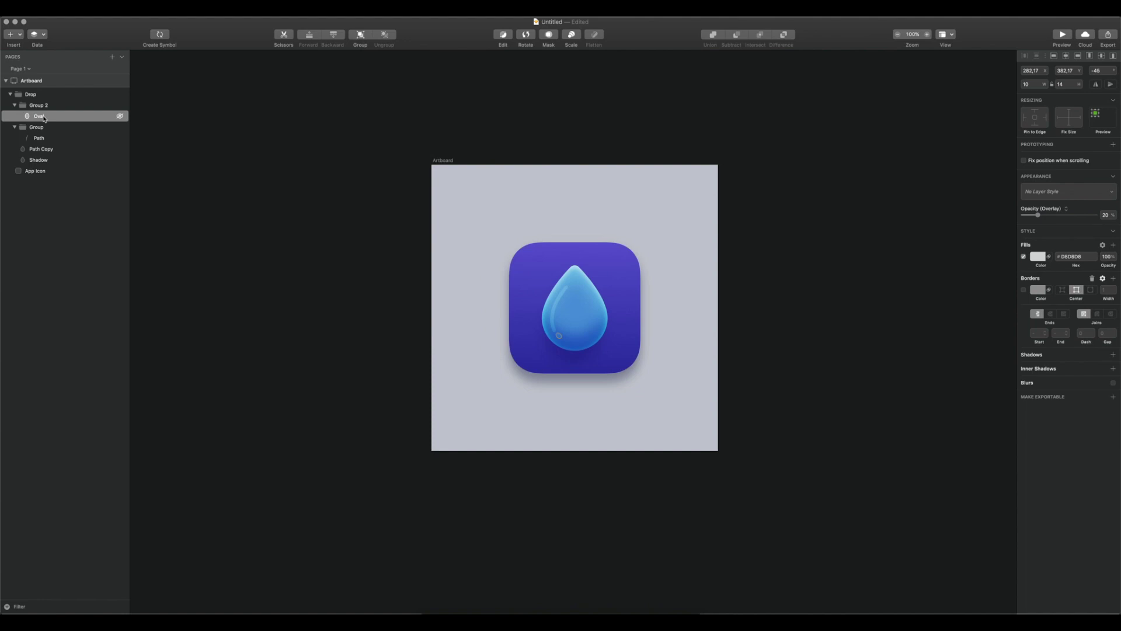
click(729, 347)
key(super+equal)
Step: Move the curved path highlight into Group 2 beside the oval and delete the leftover Group
click(41, 148)
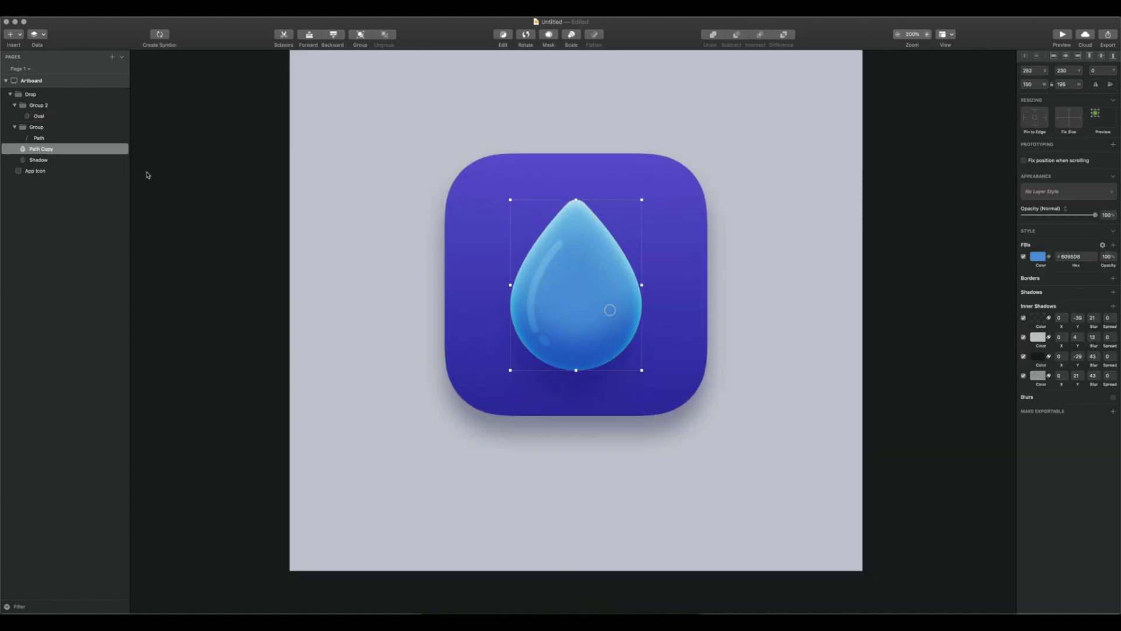
drag(26, 127, 28, 122)
click(36, 138)
key(Delete)
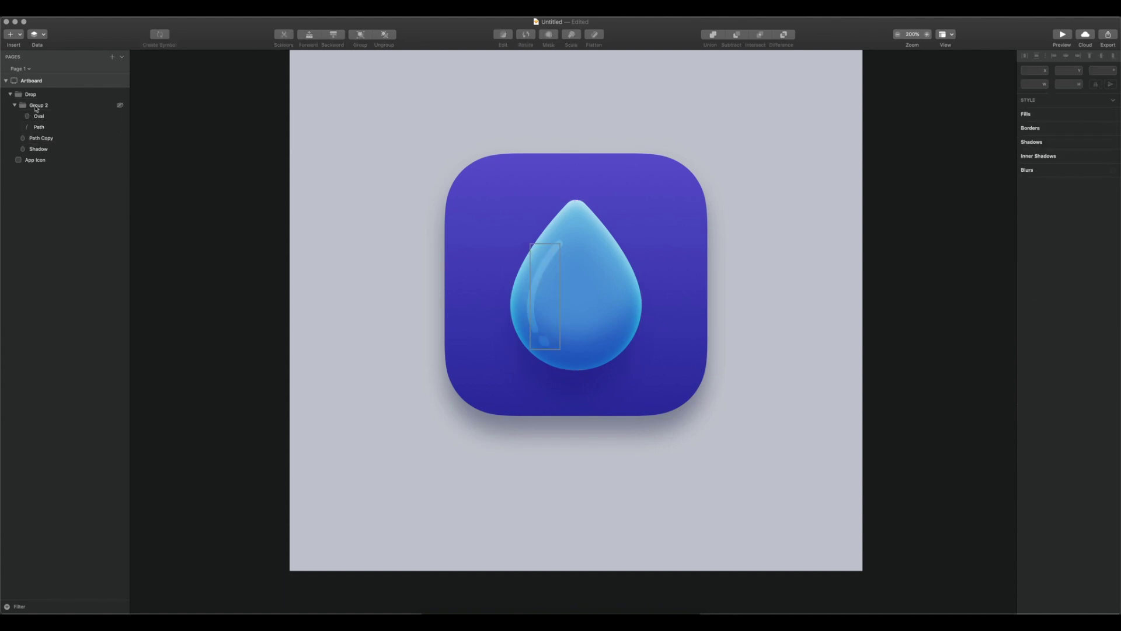
Step: Rename Group 2 as Light and collapse it
click(39, 117)
double_click(37, 105)
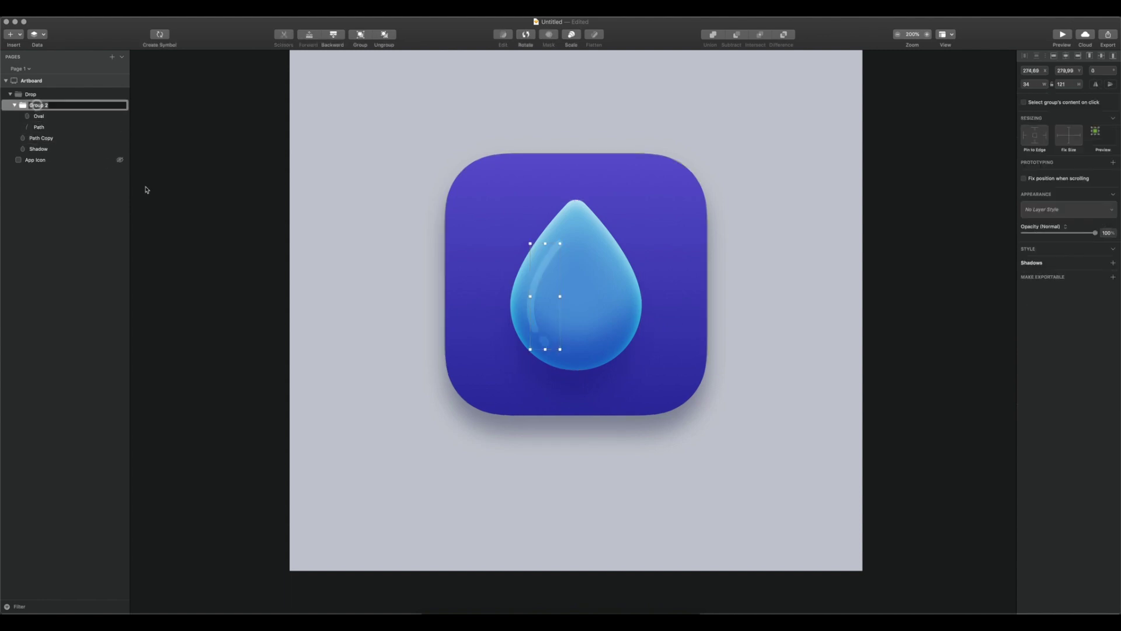
text(Light)
key(Return)
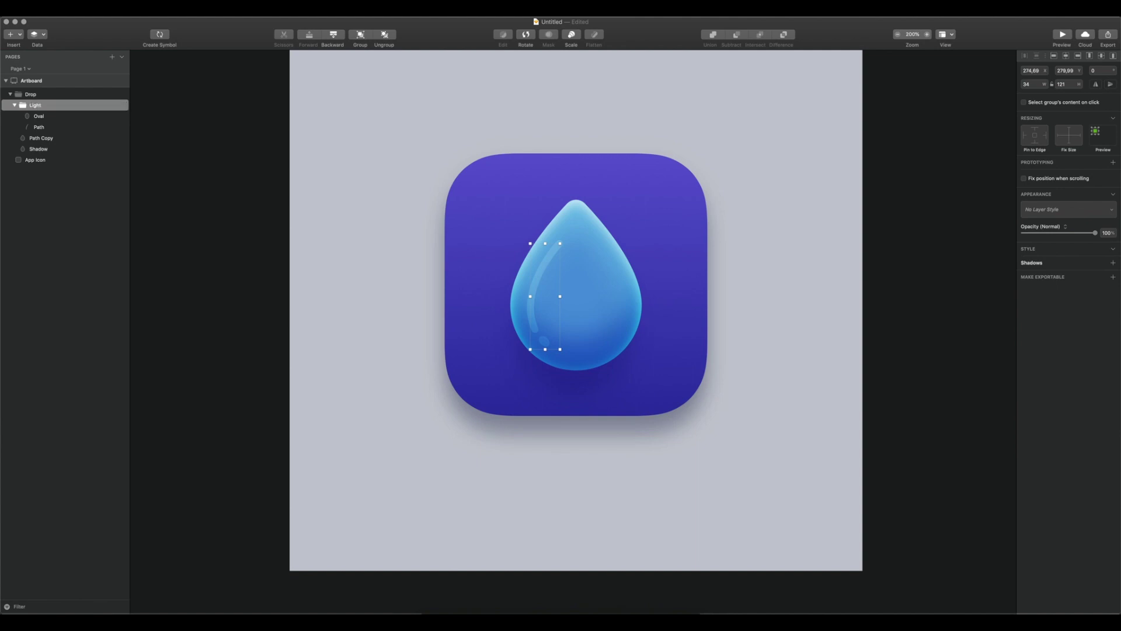
click(15, 105)
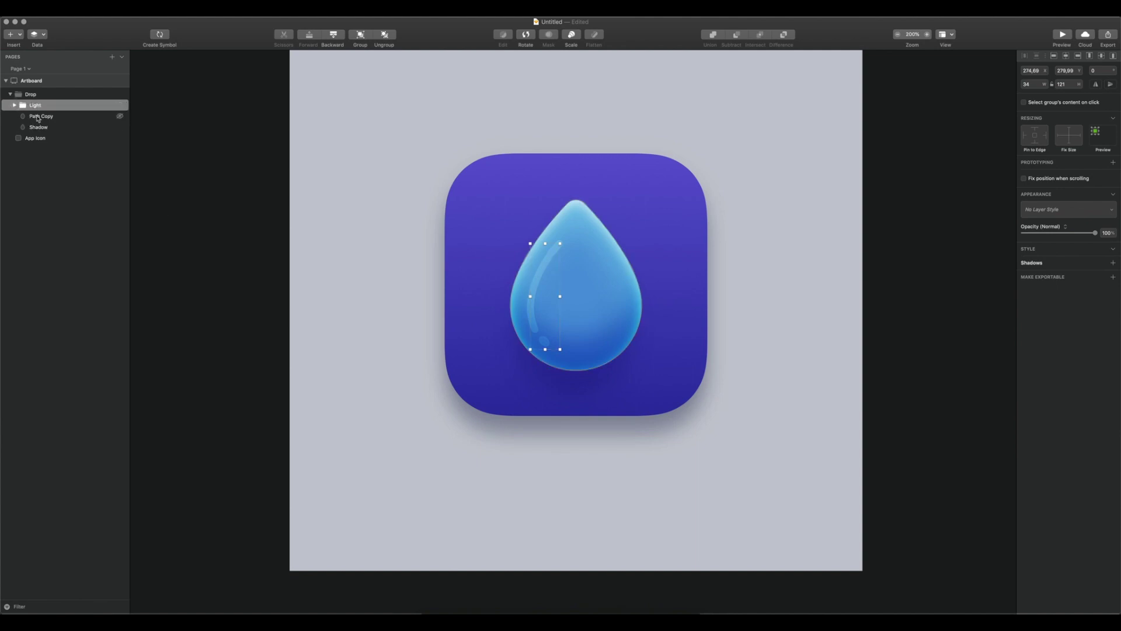
Step: Rename the Path Copy layer as Drop and turn it into a mask for the Light group
click(37, 116)
double_click(40, 116)
text(Drop)
key(Return)
right_click(37, 116)
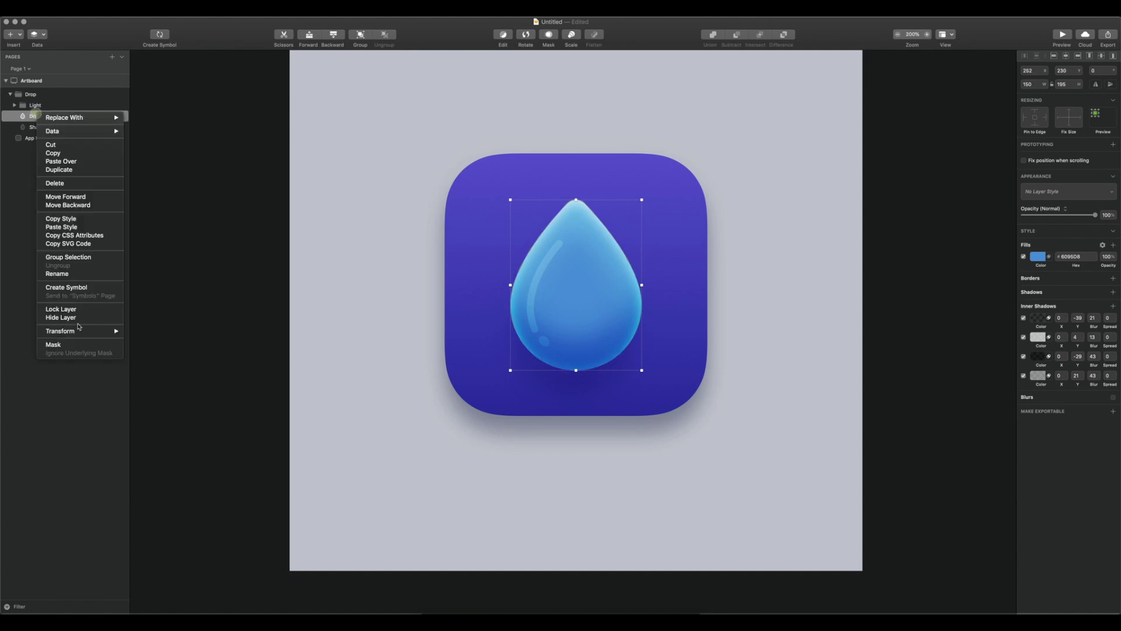
click(75, 345)
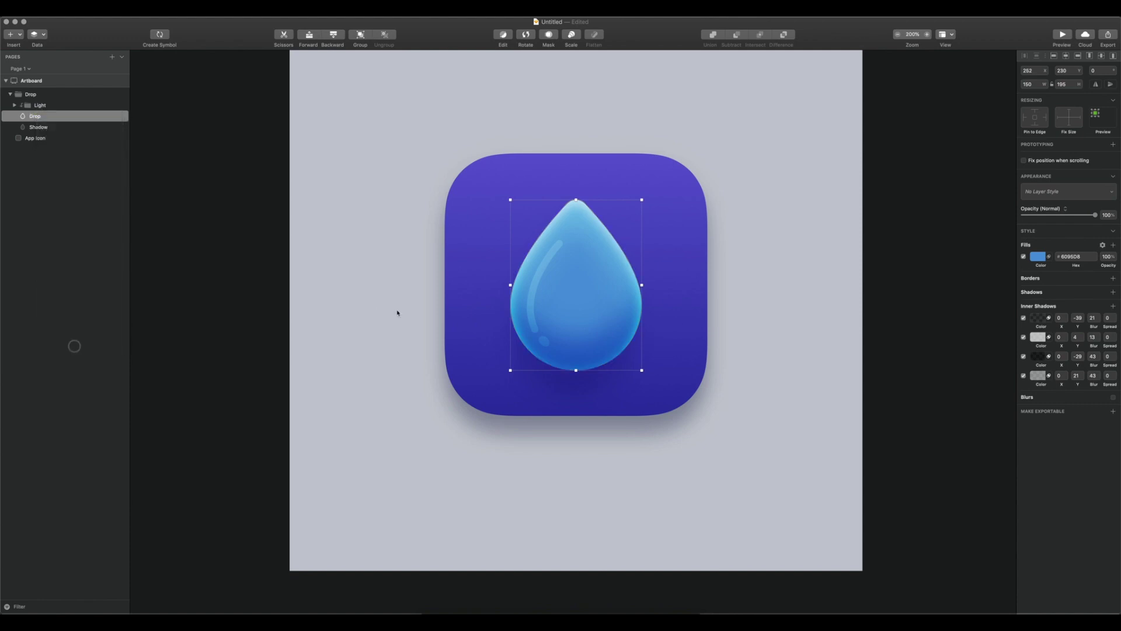
click(753, 315)
Step: Draw an oval about 120 × 272 over the drop's left half and pull its left point past the drop's right edge to form a crescent
key(o)
drag(476, 187, 595, 407)
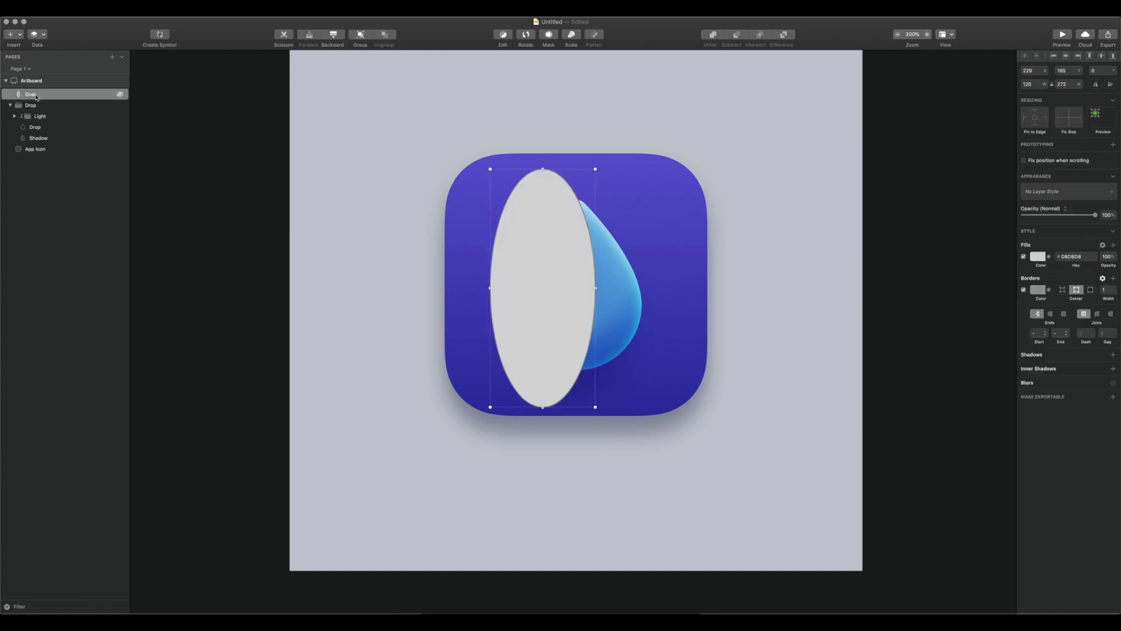
click(503, 35)
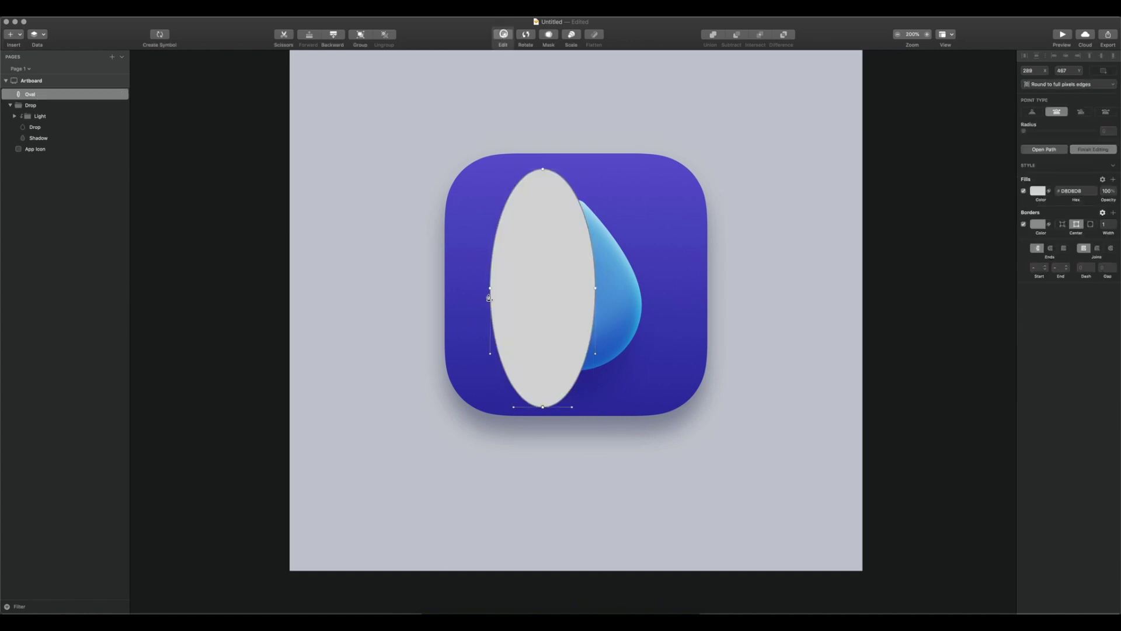
drag(490, 288, 653, 298)
Step: Make the crescent's top and bottom end points disconnected and remove their left-hand handles
click(514, 170)
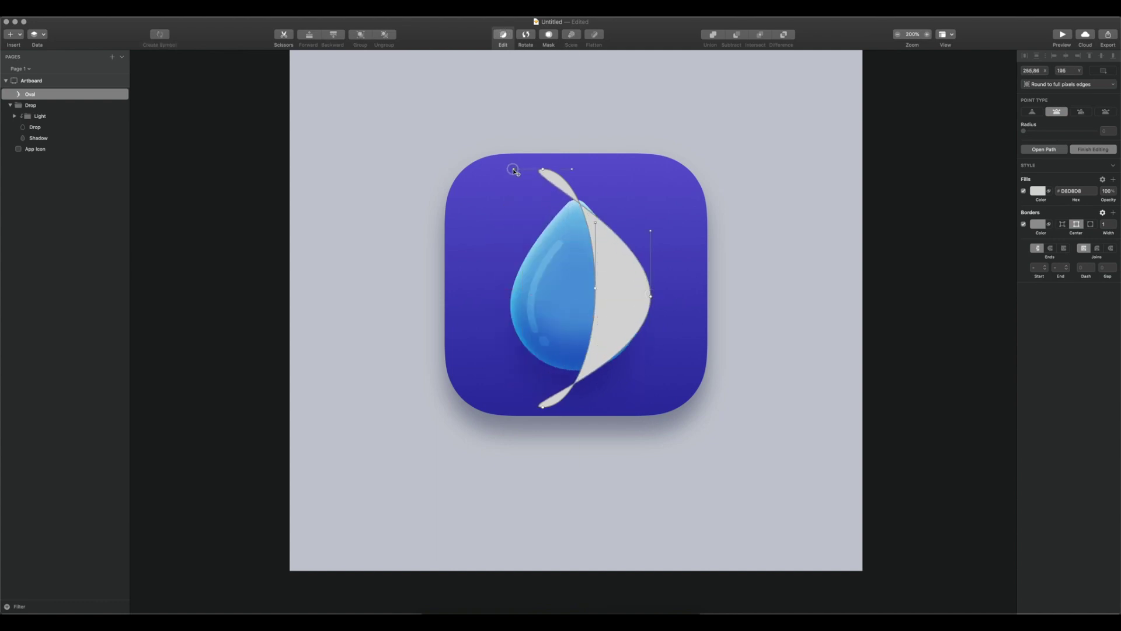
click(1081, 112)
key(Delete)
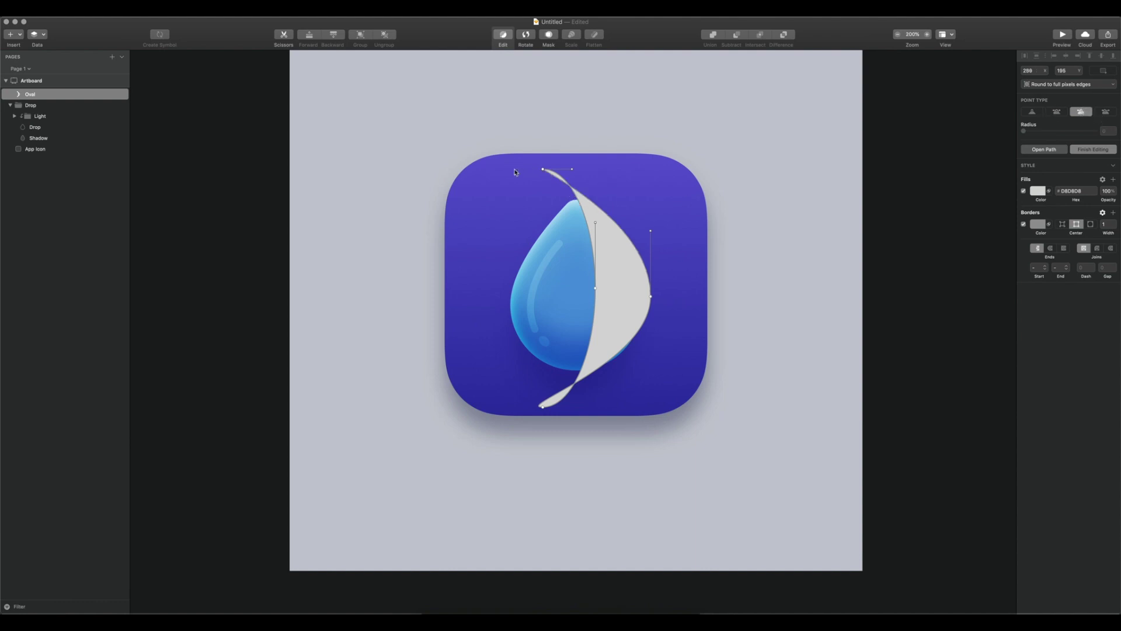
click(543, 407)
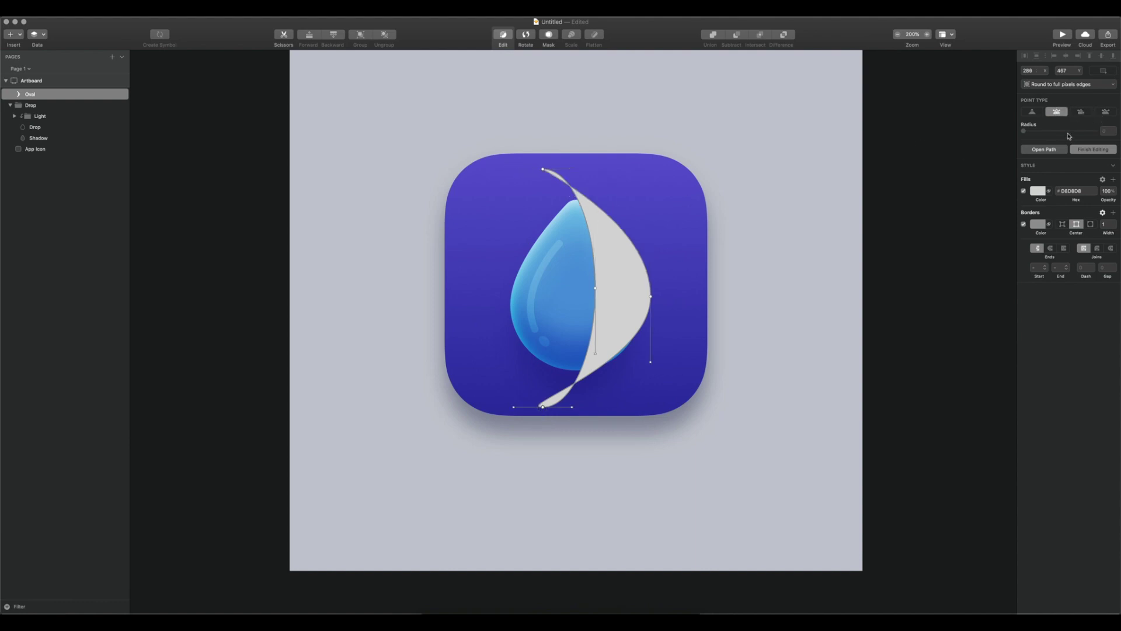
click(1081, 112)
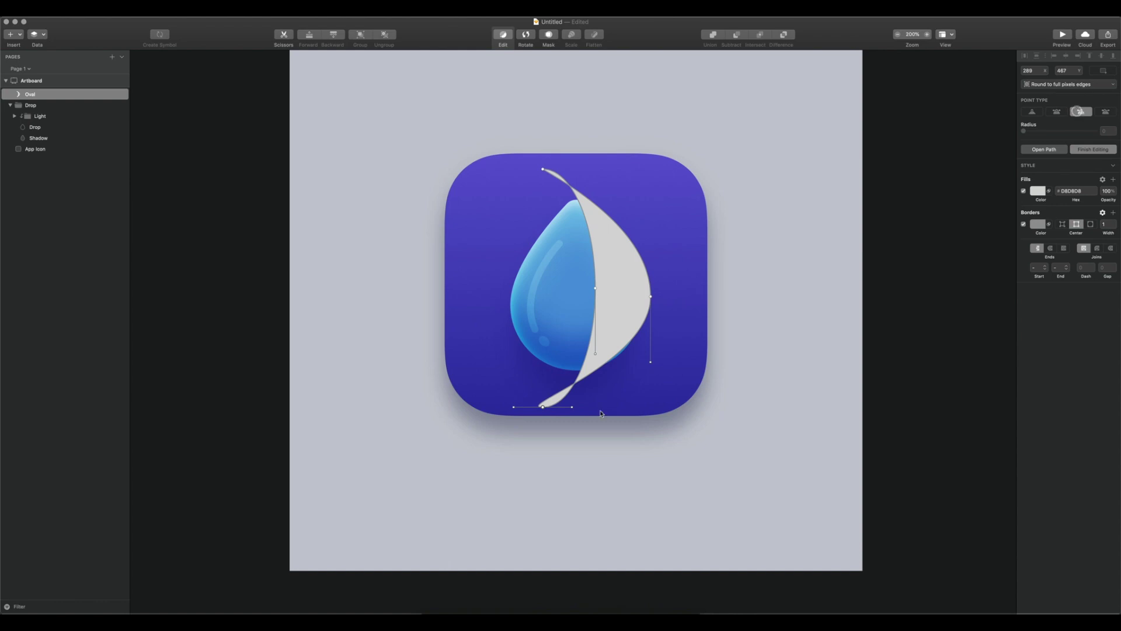
click(513, 407)
key(Delete)
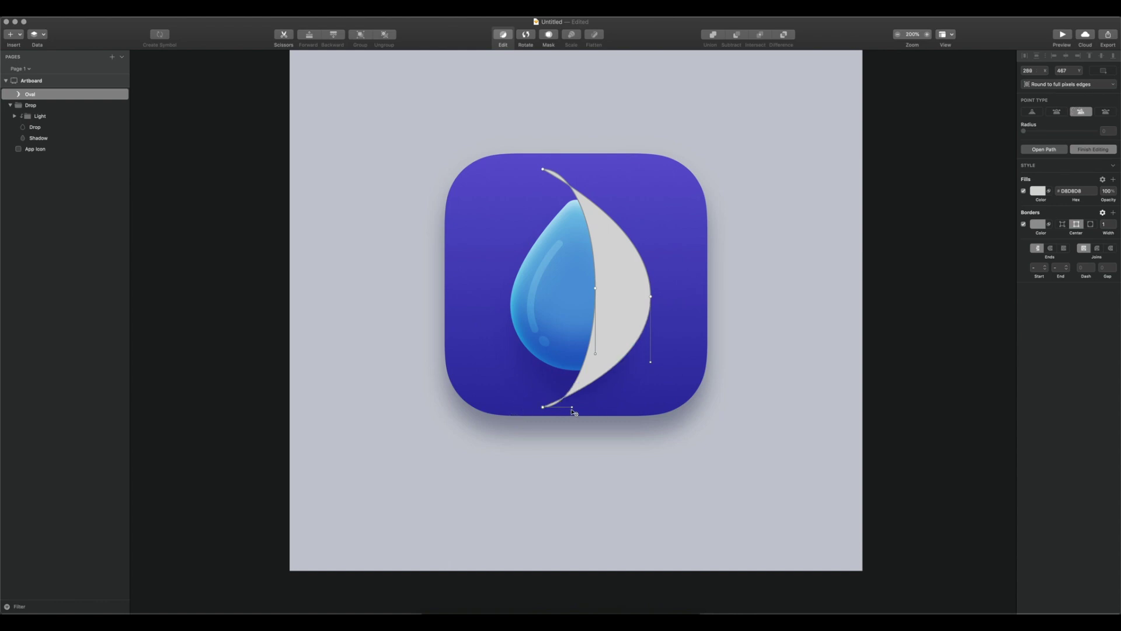
Step: Lengthen the vertical handles of the crescent's rightmost point so its outer curve bulges beyond the drop
drag(573, 411, 599, 408)
key(ctrl+z)
click(652, 297)
drag(651, 362, 653, 432)
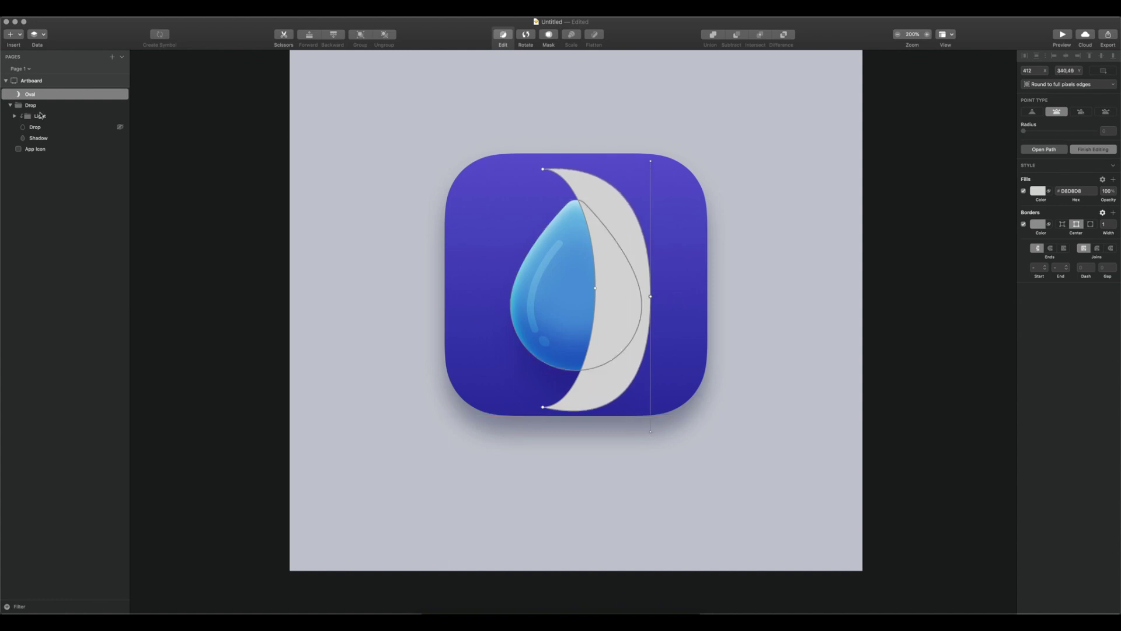
Step: Move the crescent into the Drop group so the drop masks it, and turn off its border
drag(31, 108, 31, 109)
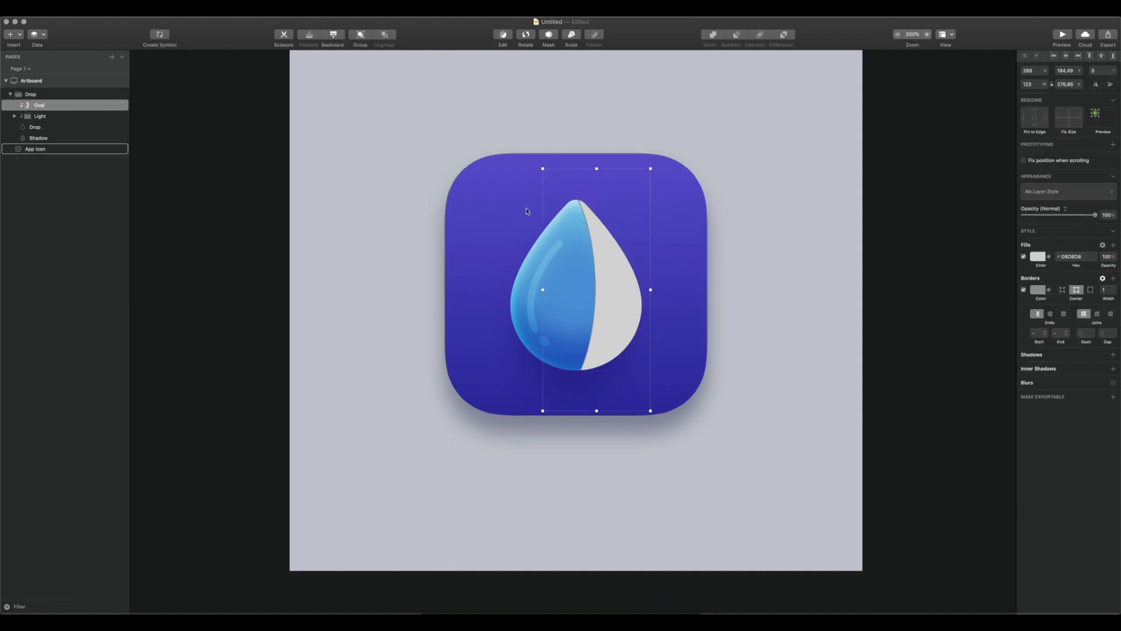
click(1024, 289)
click(891, 310)
Step: Nudge the crescent 3 px left and set its blend mode to Overlay at 31% opacity
super+click(621, 296)
key(Left)
key(Left)
key(Left)
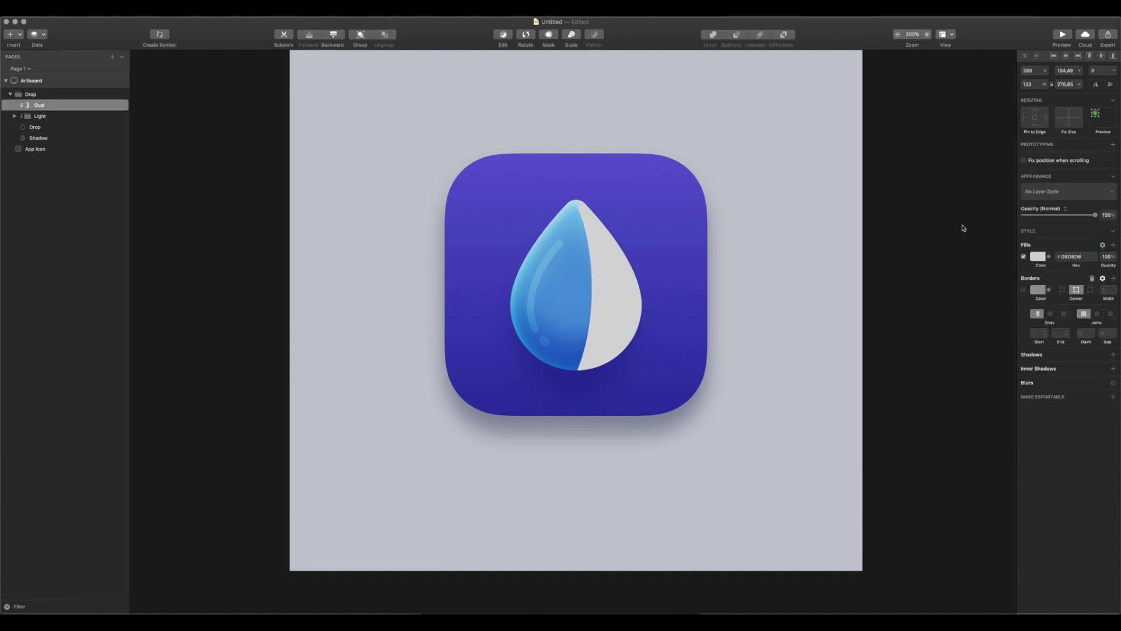
click(1059, 209)
click(1042, 272)
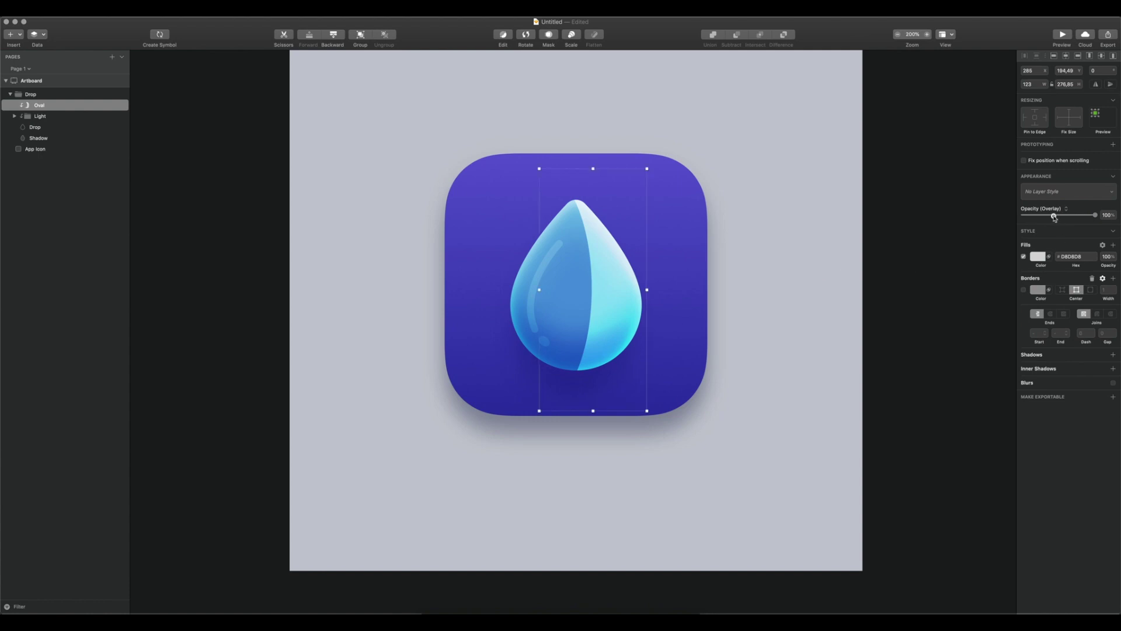
drag(1058, 214, 1046, 215)
Step: Try different positions and widths for the crescent, settling on a width of 117 at X 285
drag(615, 297, 602, 296)
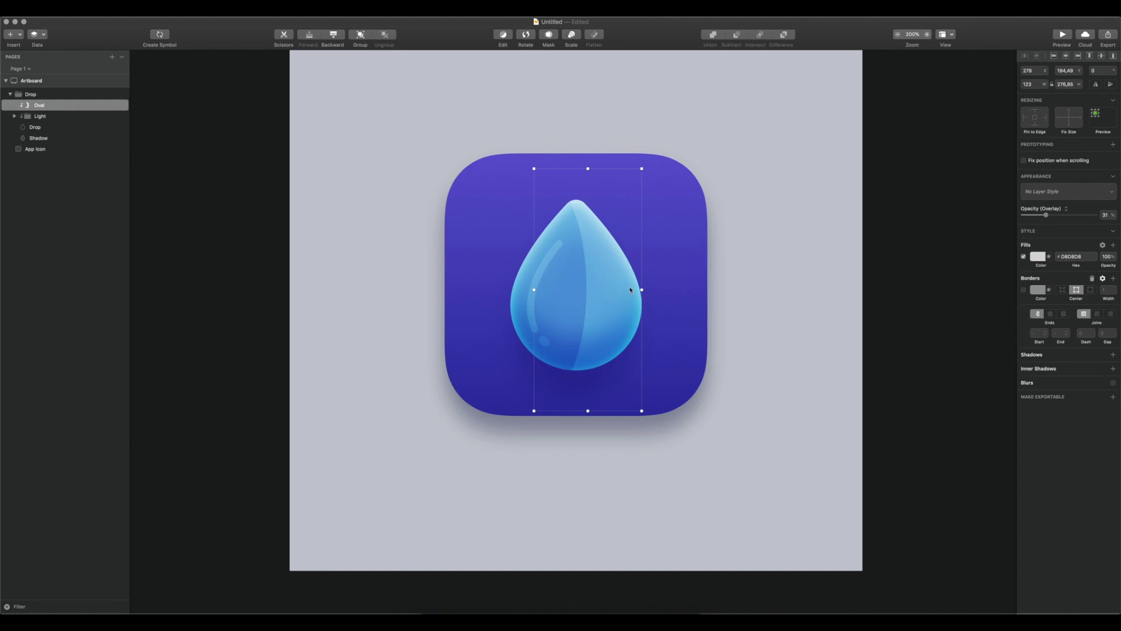
key(super+minus)
key(super+minus)
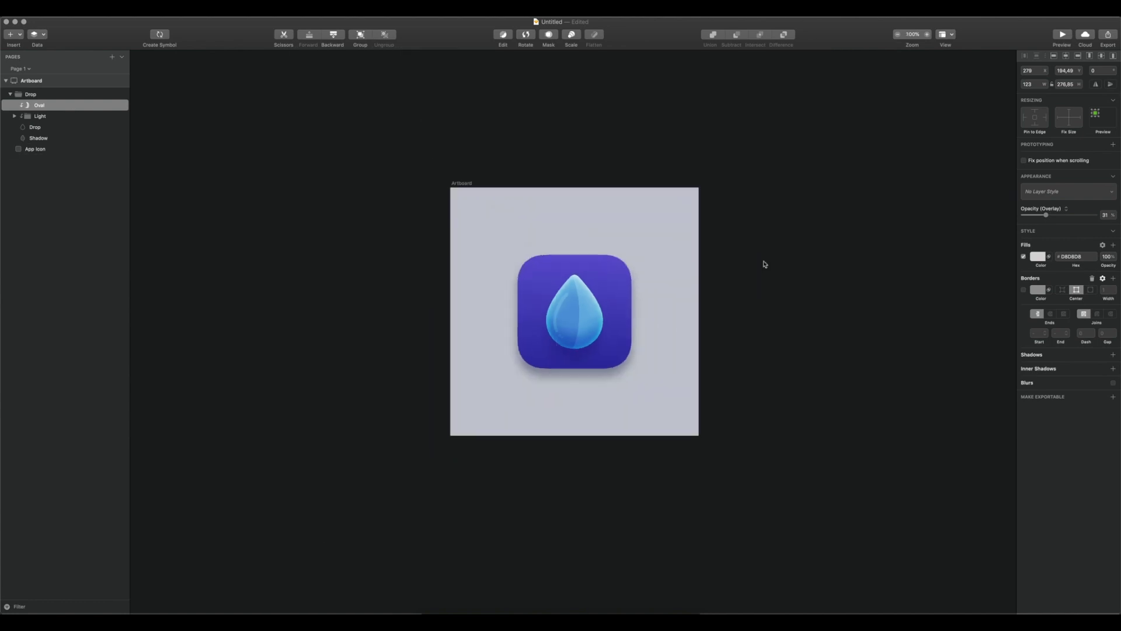
key(super+plus)
key(super+plus)
mouse_move(612, 297)
mouse_down()
mouse_move(581, 300)
mouse_move(641, 290)
mouse_move(615, 290)
mouse_up()
drag(613, 292, 599, 298)
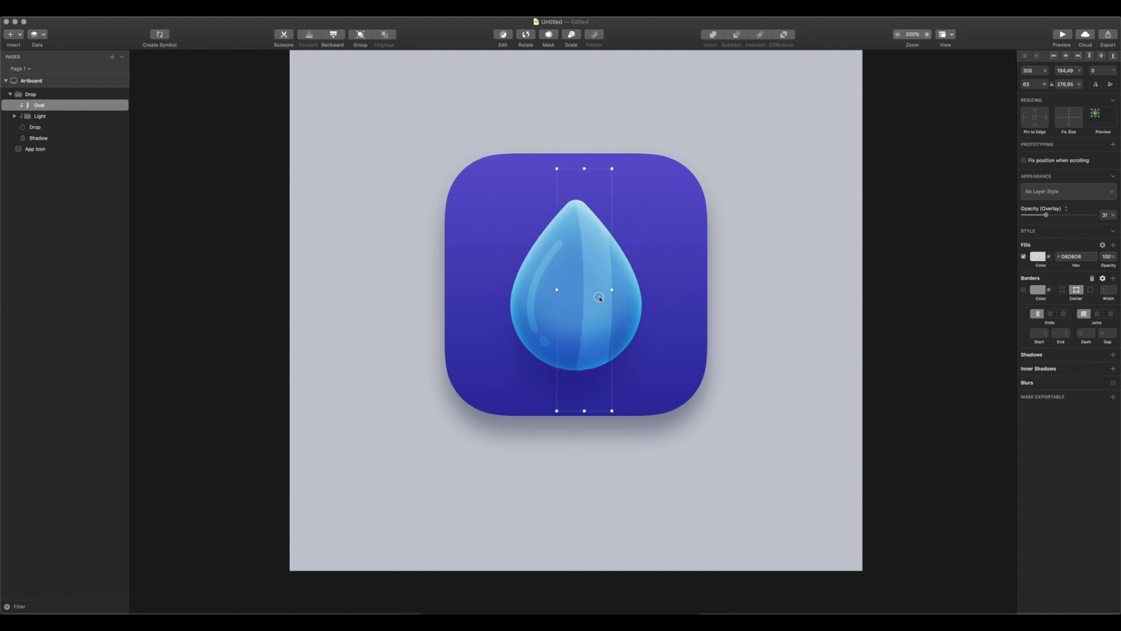
mouse_move(612, 290)
mouse_down()
mouse_move(660, 294)
mouse_move(611, 298)
mouse_up()
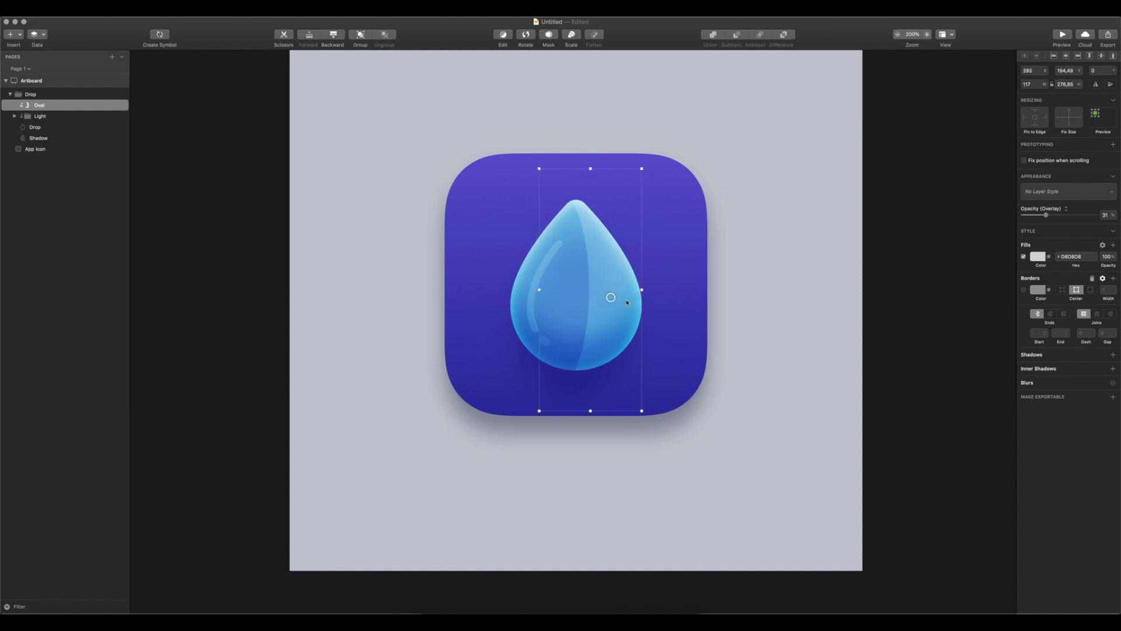
Step: Set the crescent's fill to light blue 6FC9F4 and its opacity to 43%
click(1035, 255)
drag(1038, 320, 1073, 301)
mouse_move(1049, 371)
mouse_down()
mouse_move(1039, 369)
mouse_move(1071, 370)
mouse_up()
click(1061, 500)
drag(1046, 214, 1054, 216)
key(super+0)
key(super+minus)
key(super+plus)
key(super+plus)
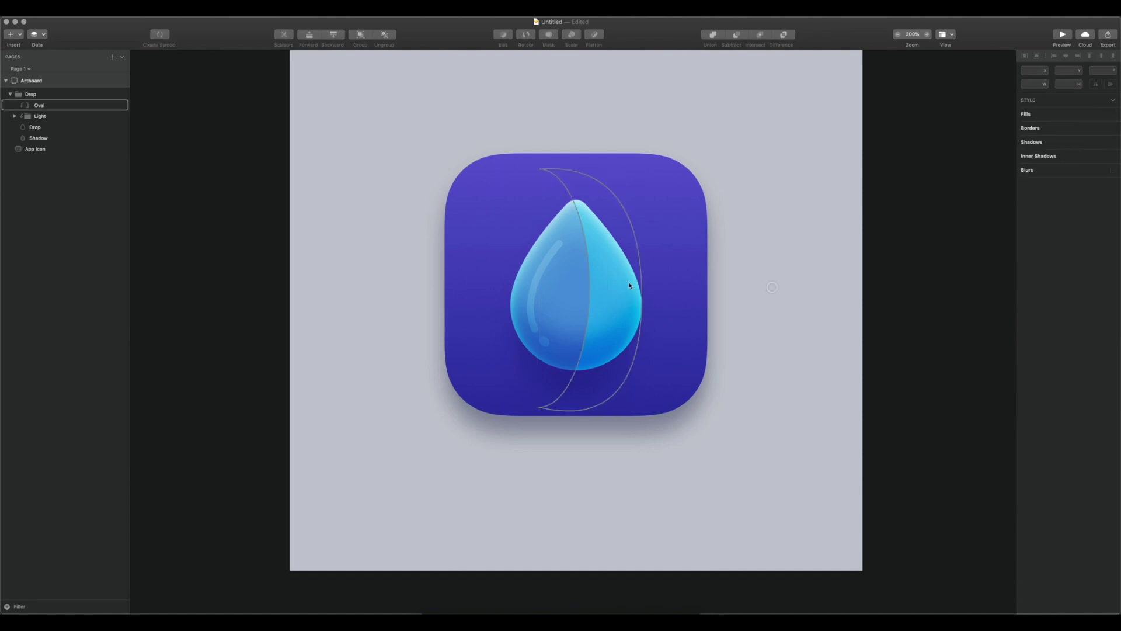
Step: Rotate the crescent 30° and place a duplicate of it up and to the left across the drop
click(525, 35)
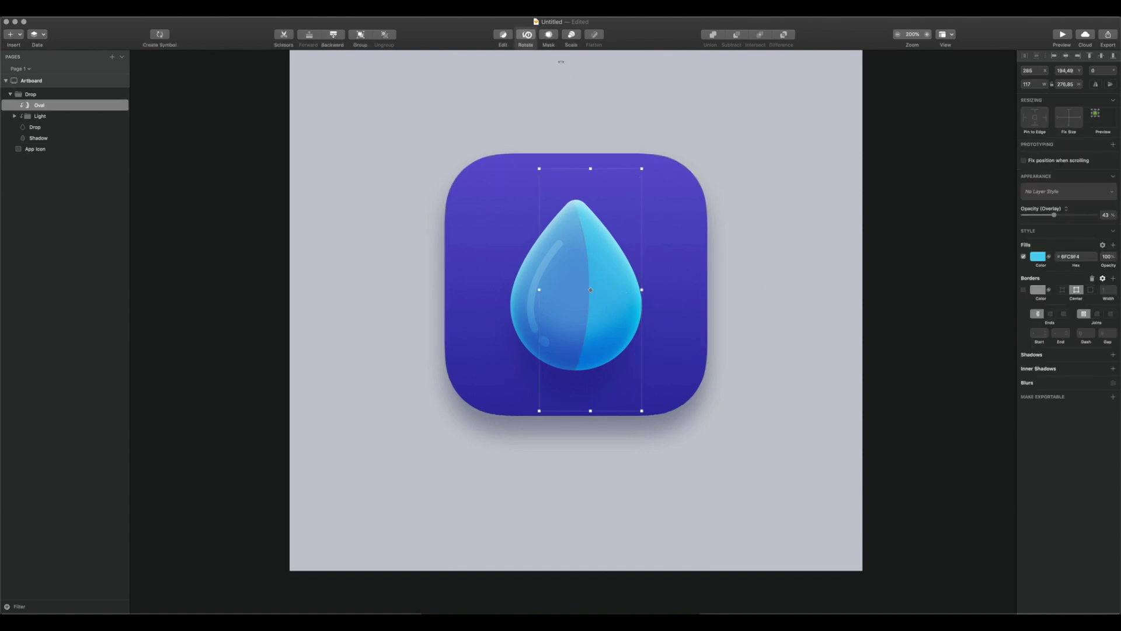
drag(678, 146, 744, 206)
drag(596, 335, 555, 307)
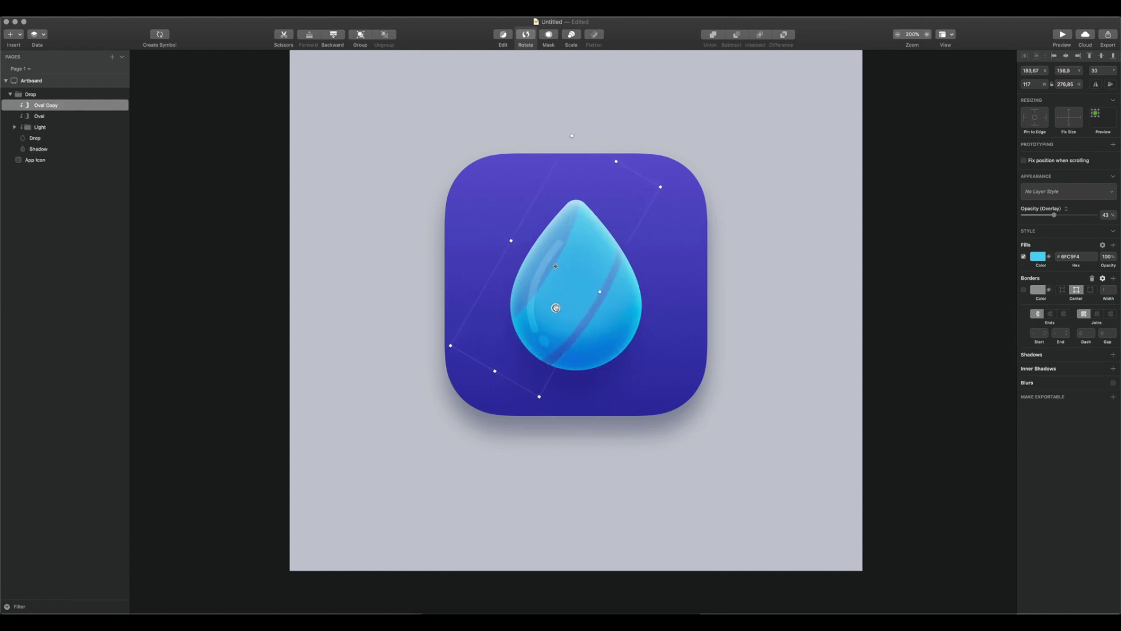
Step: Lower the opacity of both crescents, Oval and Oval Copy, to 10%
drag(1054, 215, 1031, 217)
shift+click(117, 116)
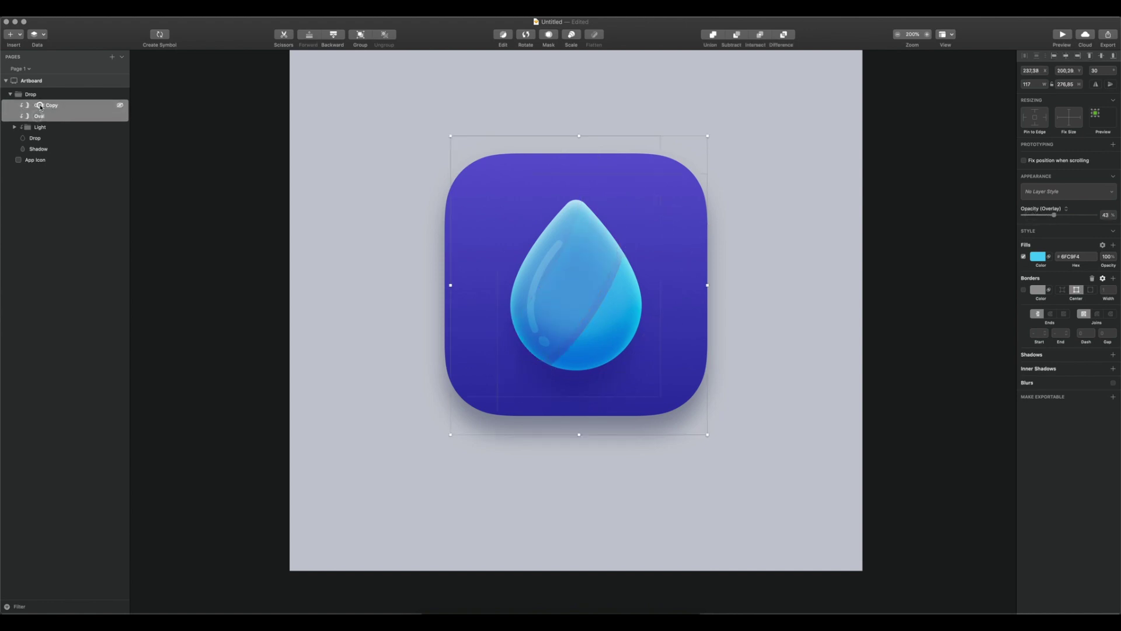
drag(1023, 216, 1026, 216)
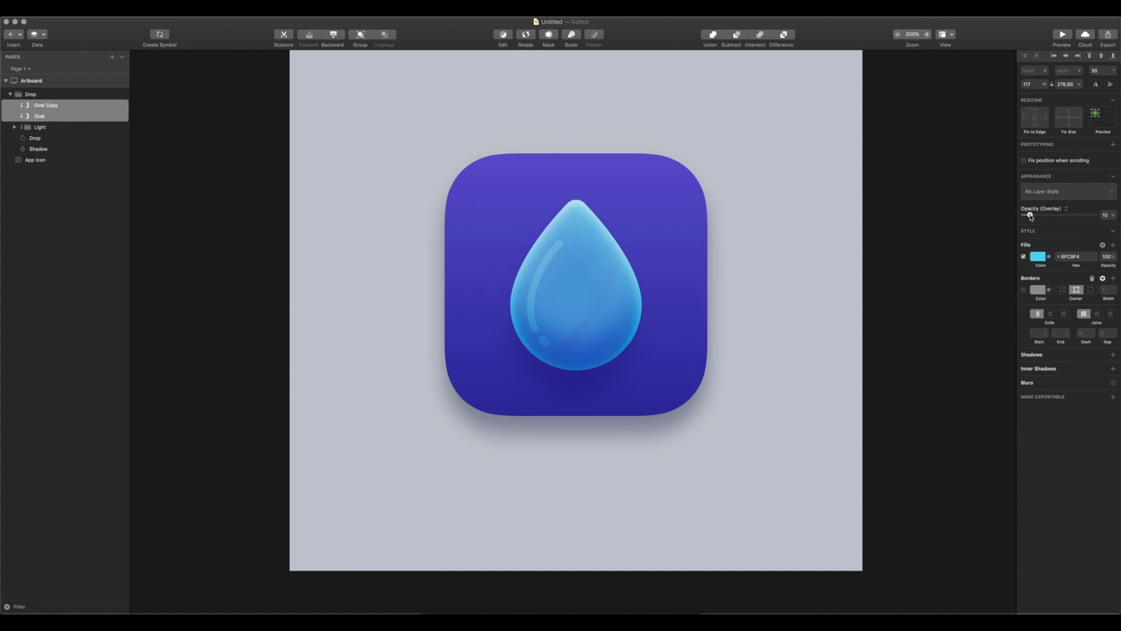
Step: Try repositioning the crescents Oval and Oval Copy across the drop
click(36, 127)
click(36, 116)
shift+click(35, 105)
drag(450, 136, 541, 255)
shift+click(566, 286)
key(super+z)
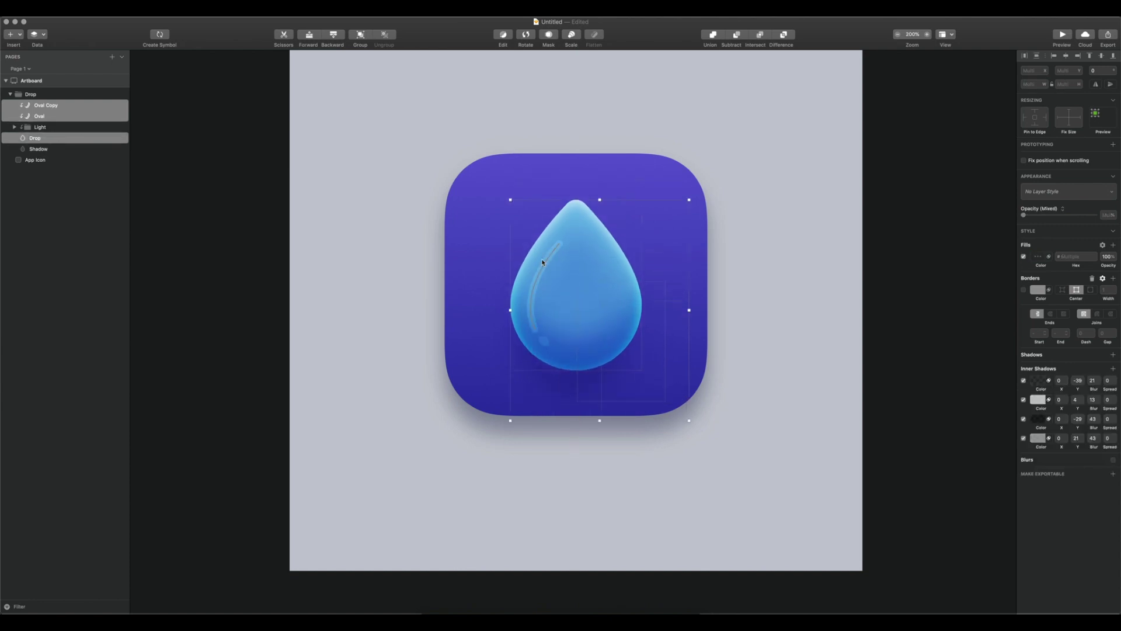
Step: Group the crescents Oval and Oval Copy and shift the group across the drop
click(39, 116)
shift+click(44, 107)
key(super+g)
key(shift+Left)
key(shift+Left)
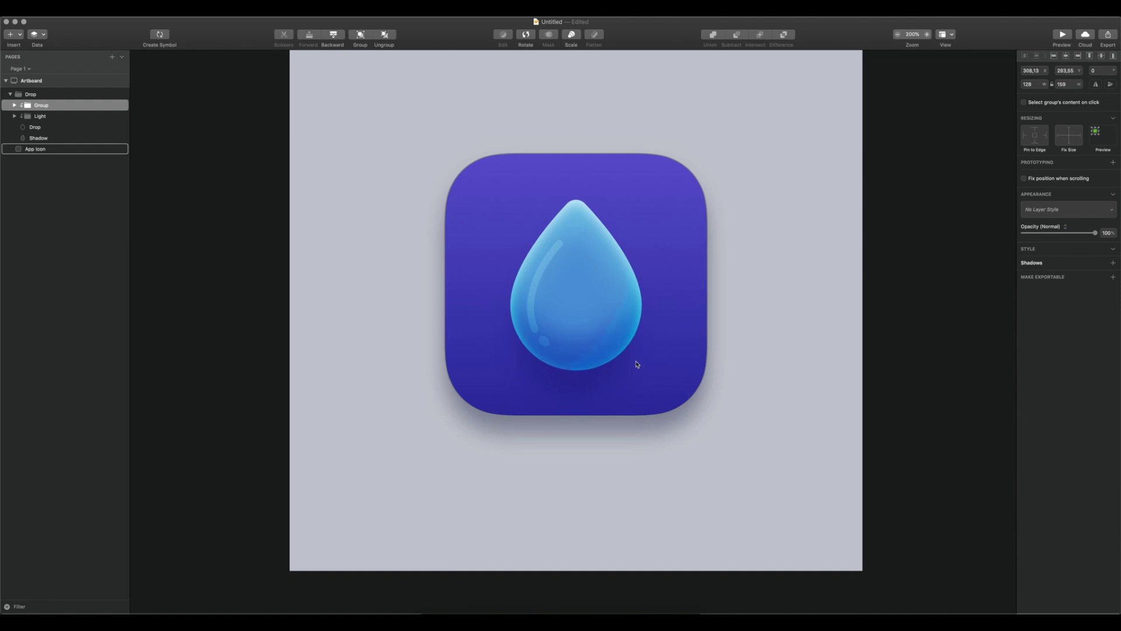
Step: Delete the group of crescents from the drop
key(super+minus)
key(super+minus)
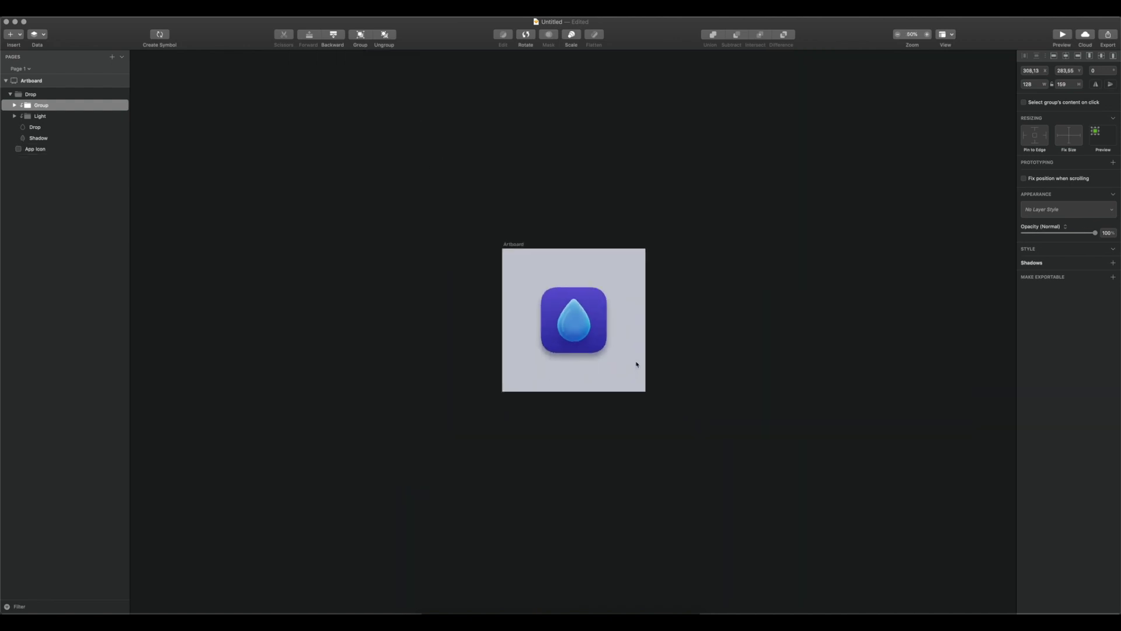
key(super+plus)
key(Delete)
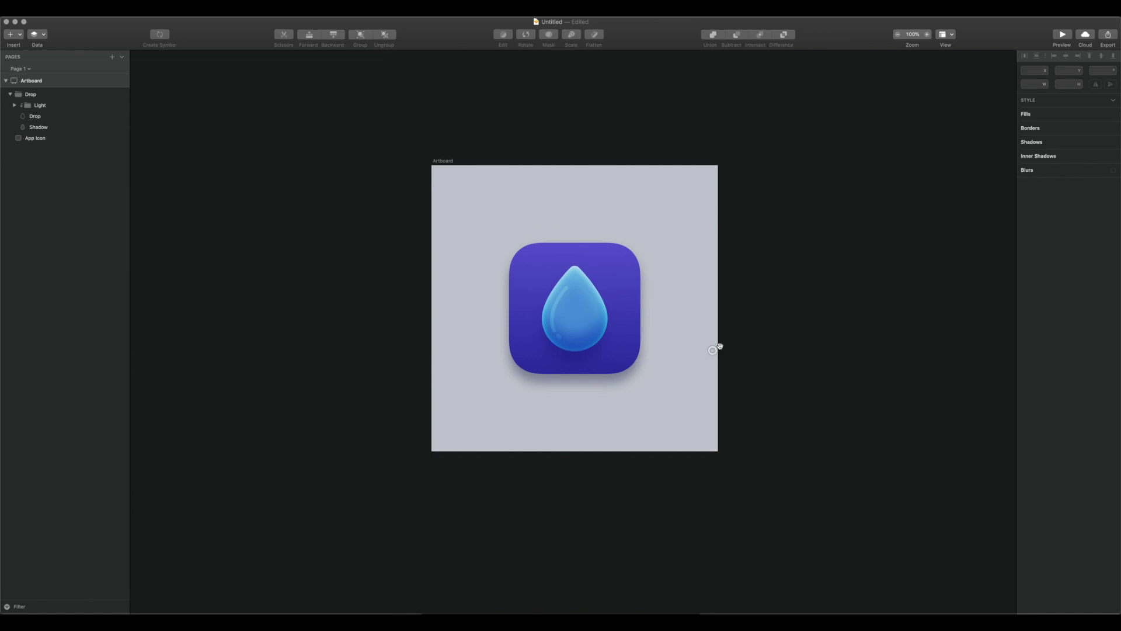
drag(718, 345, 694, 359)
key(super+plus)
key(super+minus)
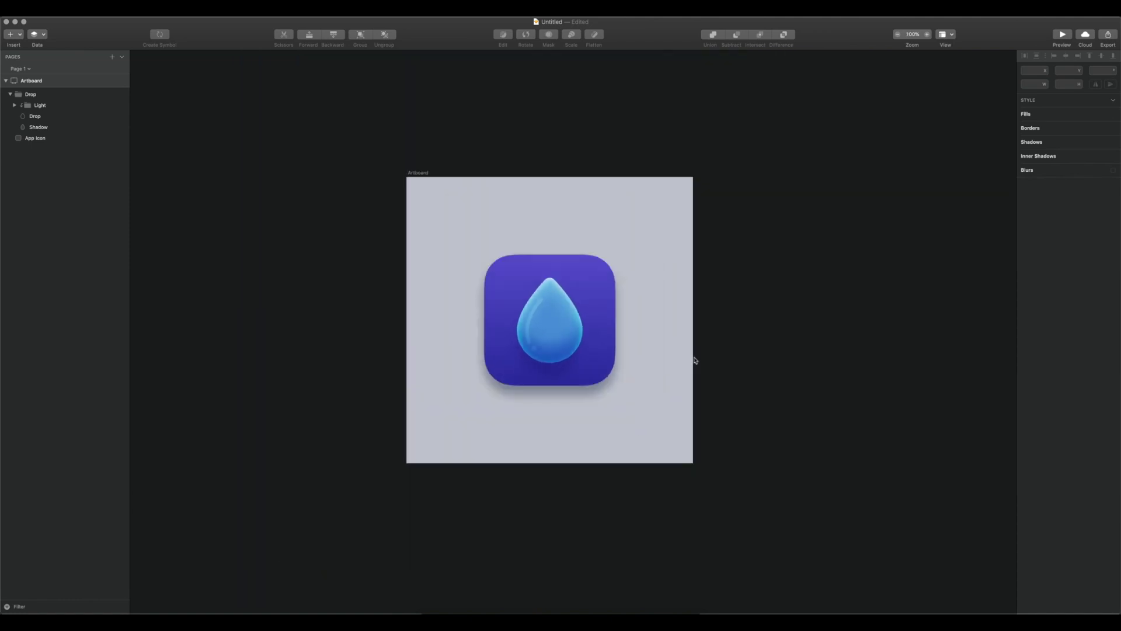
Step: Switch the Drop shape's second and third inner shadows off and on to compare their effect
super+click(567, 336)
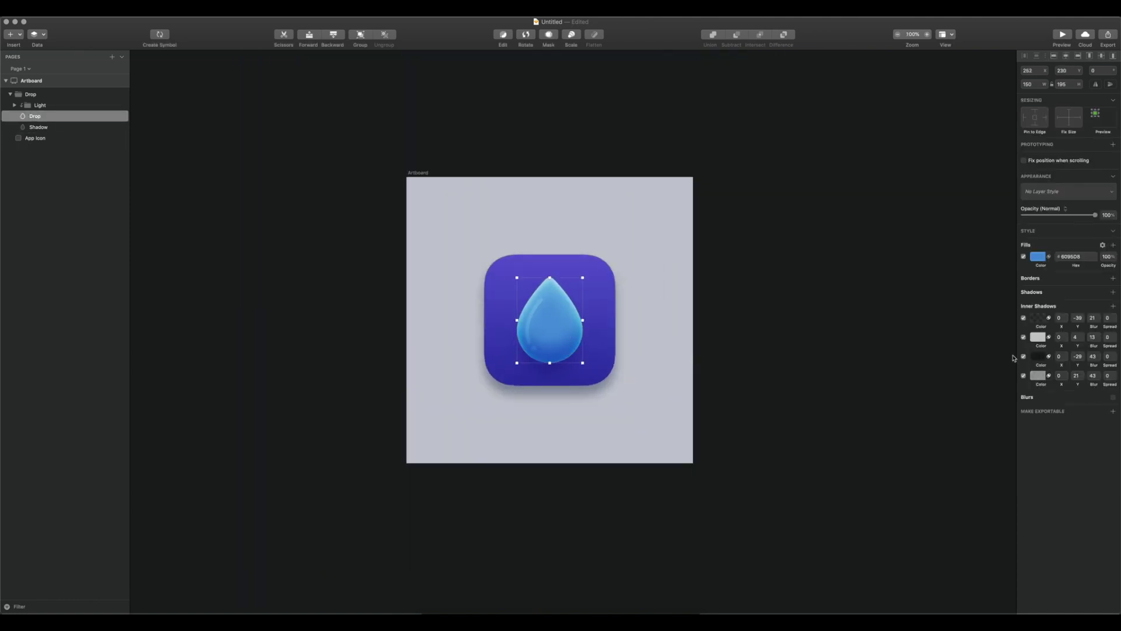
click(1023, 337)
click(1023, 338)
click(1023, 357)
click(1024, 356)
click(1024, 357)
click(1024, 357)
Step: Set the blur of the Drop shape's third inner shadow to 53 and the X offset of its fourth to 5
click(1093, 356)
click(1024, 376)
click(1024, 376)
click(1060, 376)
text(10)
key(shift+Down)
key(BackSpace)
text(10)
click(708, 310)
key(super+equal)
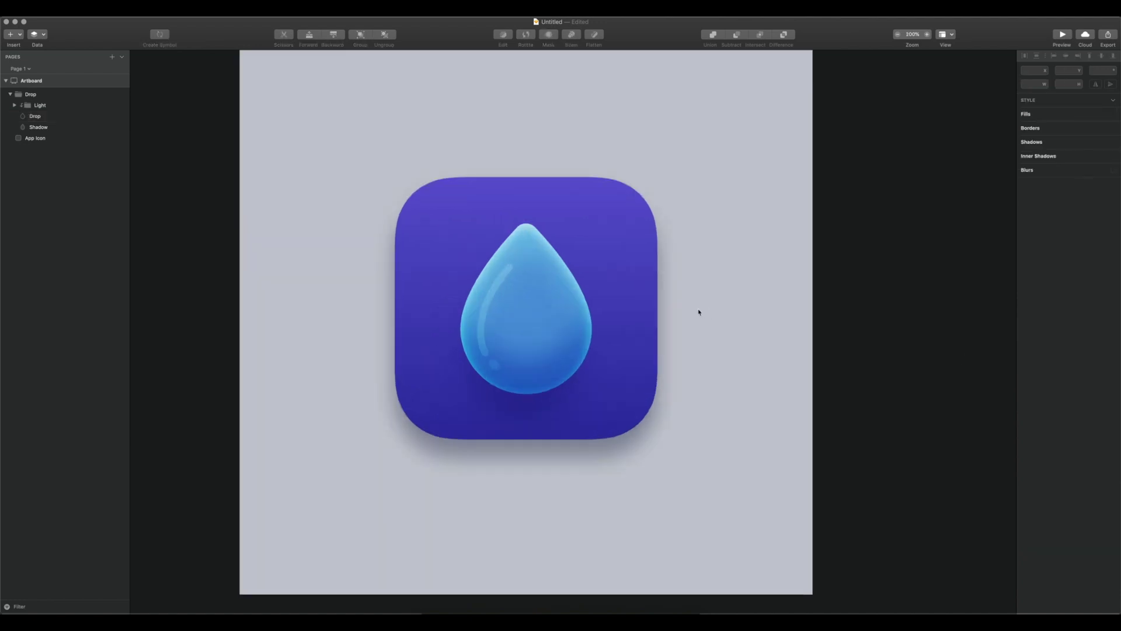
Step: Draw an open curved vector path down the right half of the drop
key(v)
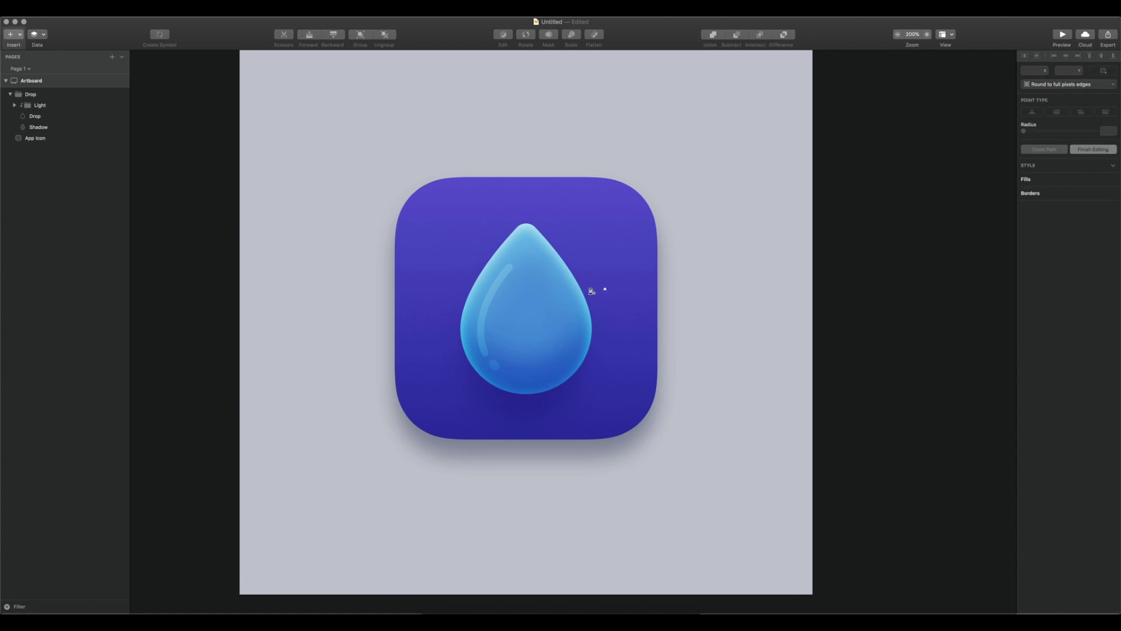
click(532, 258)
click(537, 267)
drag(551, 303, 564, 314)
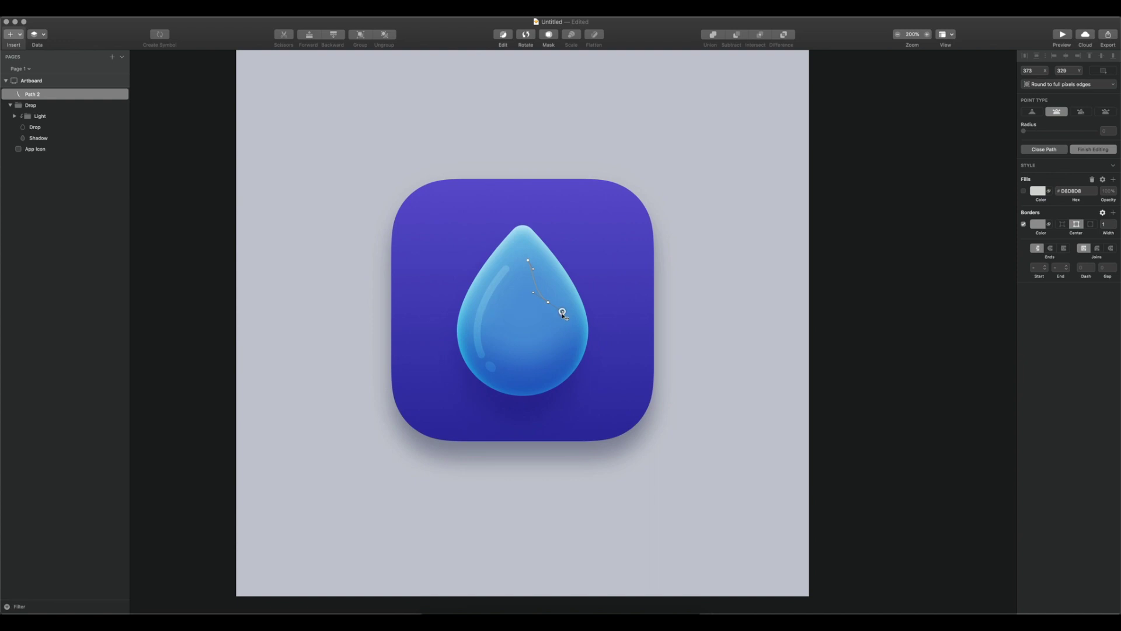
drag(542, 358, 522, 361)
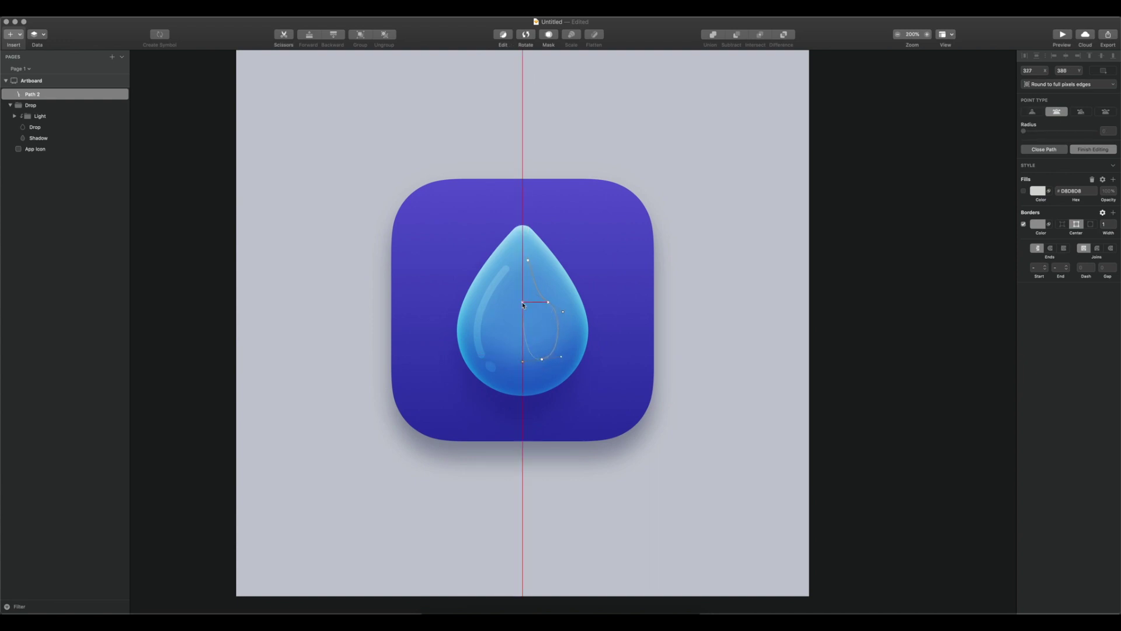
Step: Reshape the path's bend by adjusting its middle point and lower curve handle
key(Escape)
drag(549, 302, 543, 307)
drag(558, 317, 555, 323)
drag(543, 307, 546, 301)
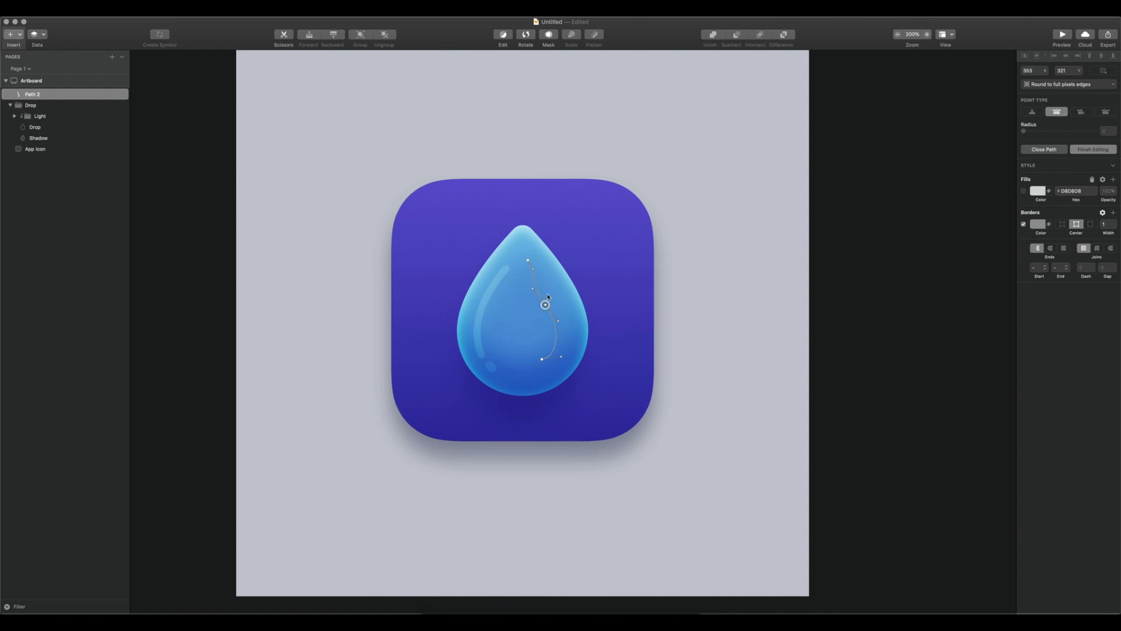
Step: Change the path's border to a linear gradient with a violet-blue colour at its upper stop
click(1037, 225)
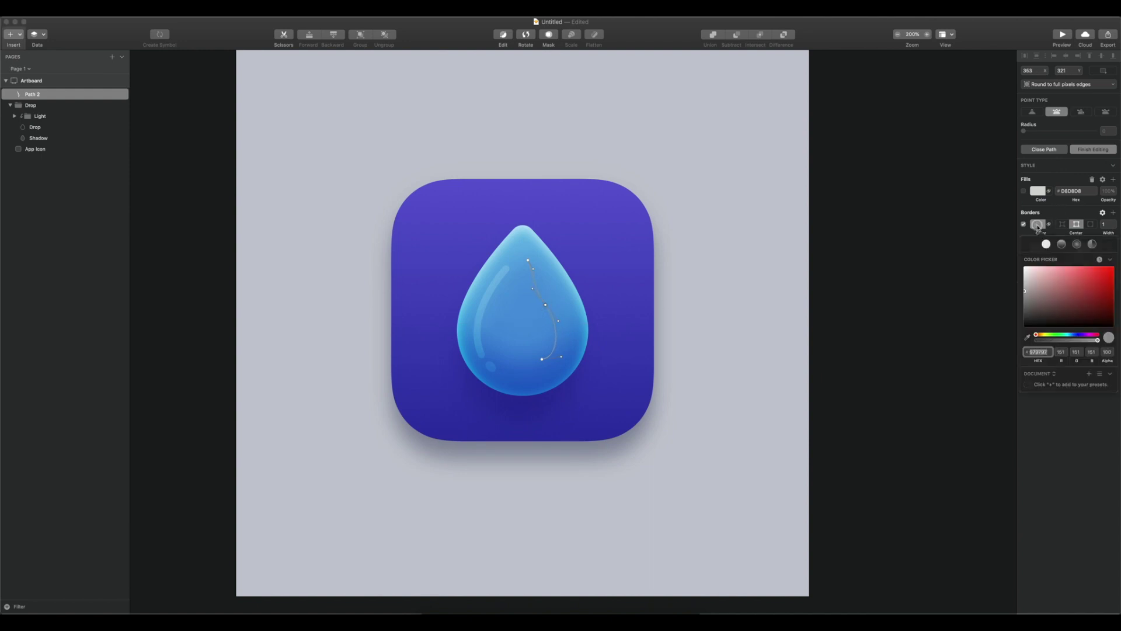
click(1062, 245)
click(1076, 347)
click(1080, 280)
click(1054, 431)
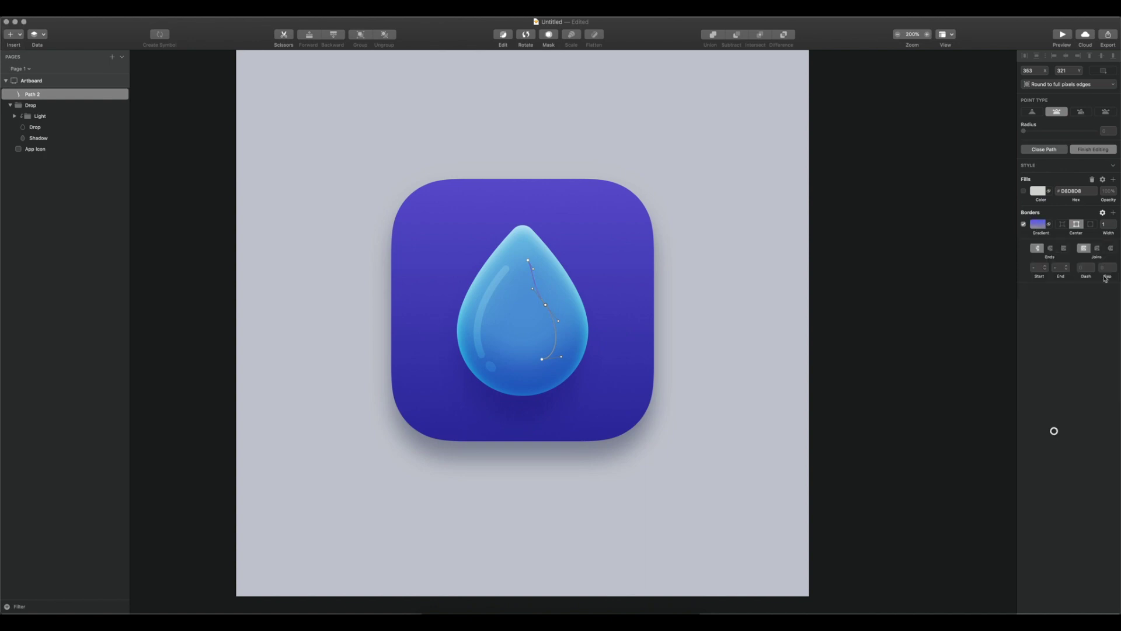
Step: Set the path's border width to 21 with rounded ends and apply a Gaussian blur of 10
click(1106, 225)
text(21)
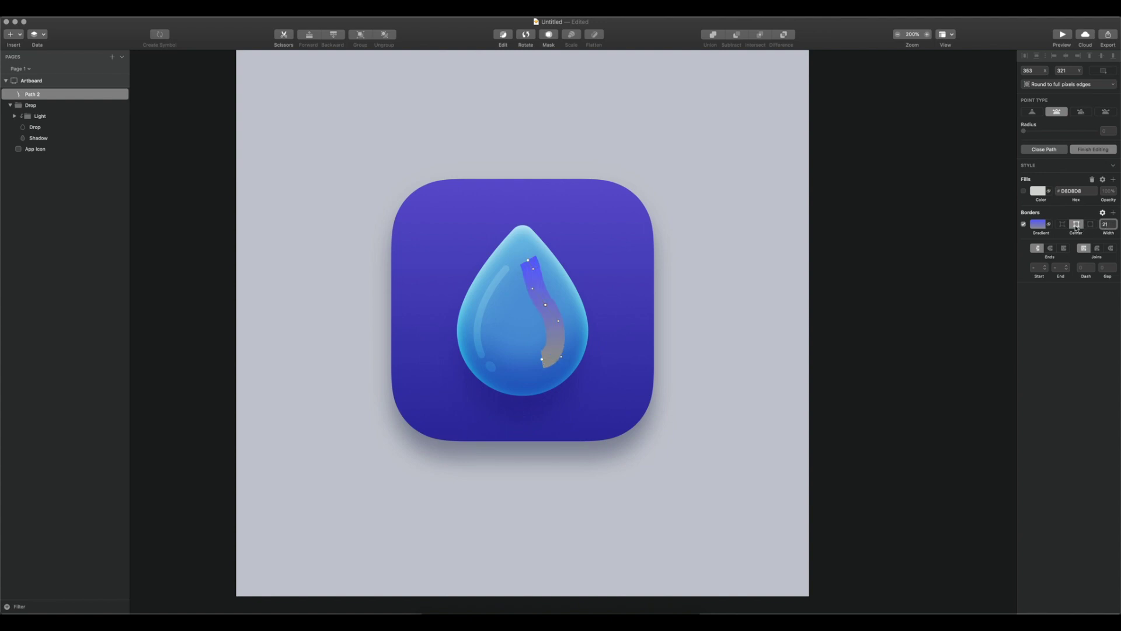
click(1051, 248)
click(30, 105)
click(32, 94)
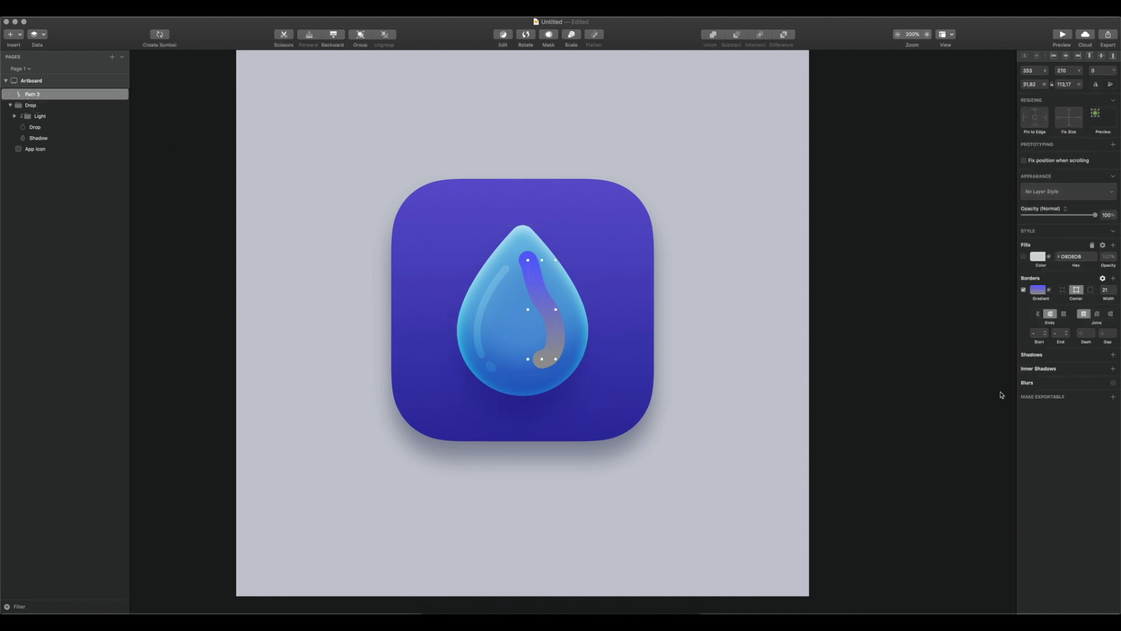
click(1112, 383)
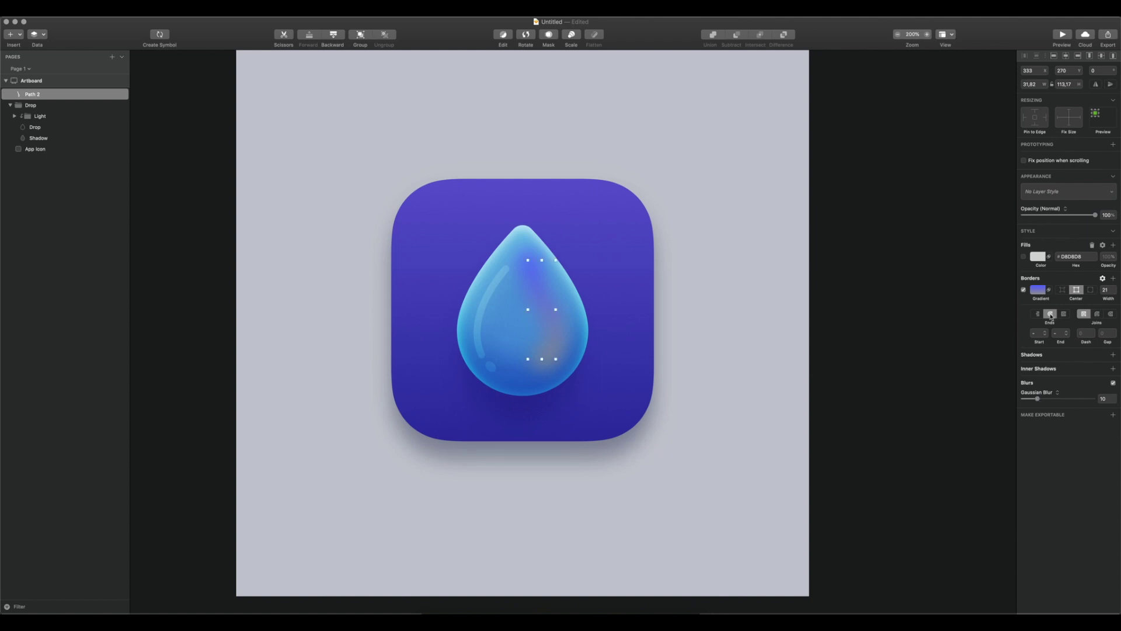
click(1049, 289)
click(1060, 362)
Step: Move the blurred path slightly down and left inside the drop and reposition its points to refine the curve
drag(547, 323, 544, 331)
double_click(545, 332)
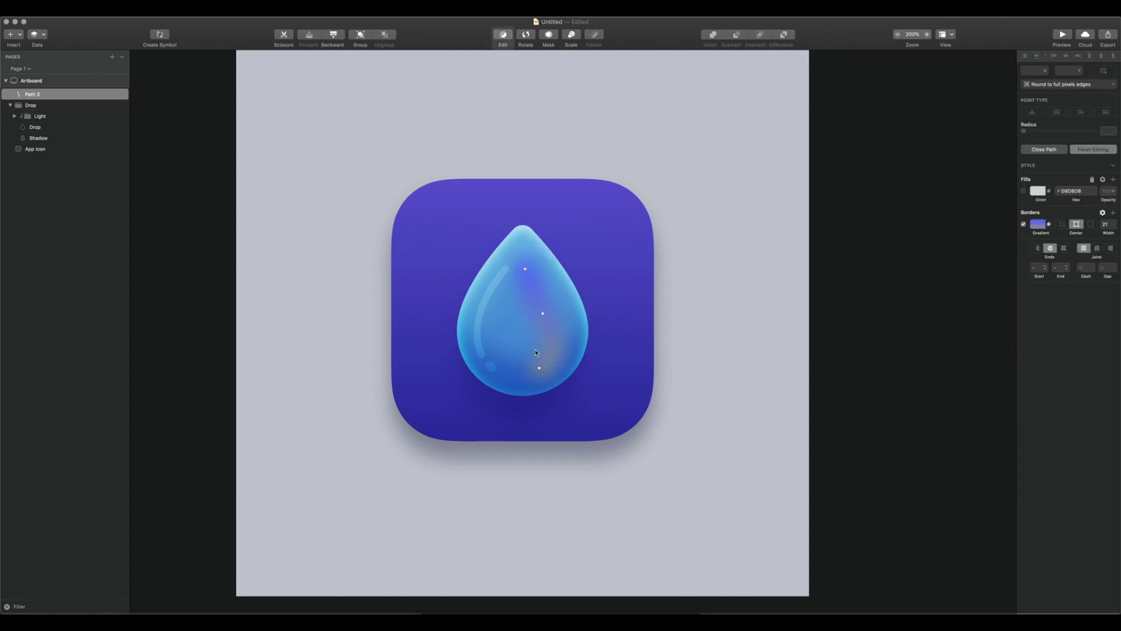
drag(539, 368, 543, 322)
drag(530, 277, 525, 283)
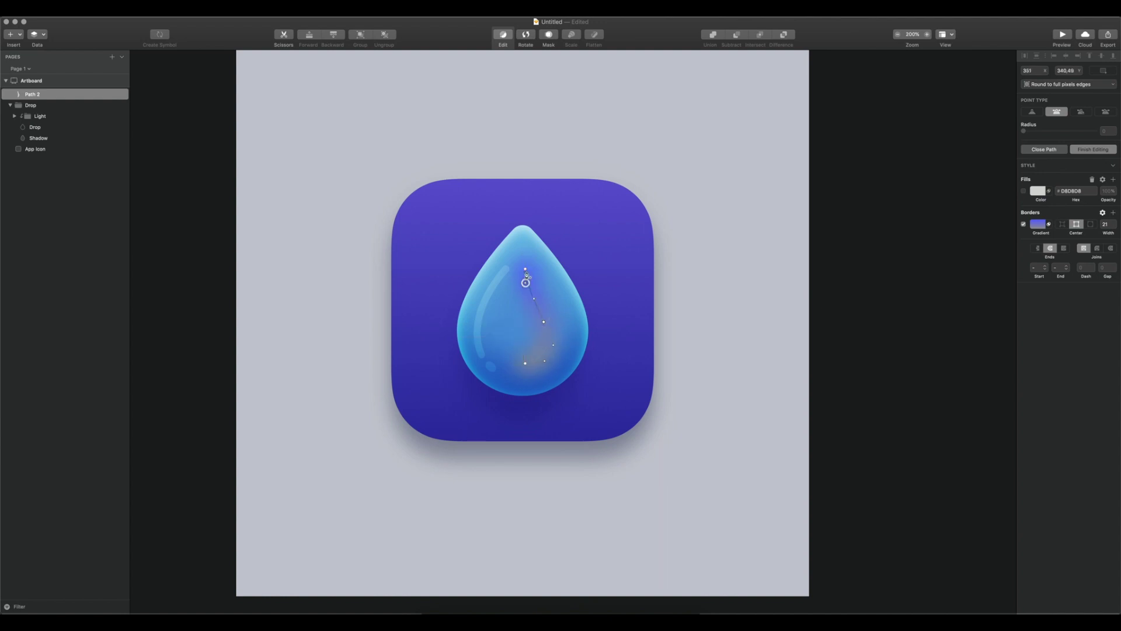
Step: Recolour the path's border gradient from light blue 5EC6FF at the upper stop to teal at the lower stop
click(1038, 224)
click(1091, 260)
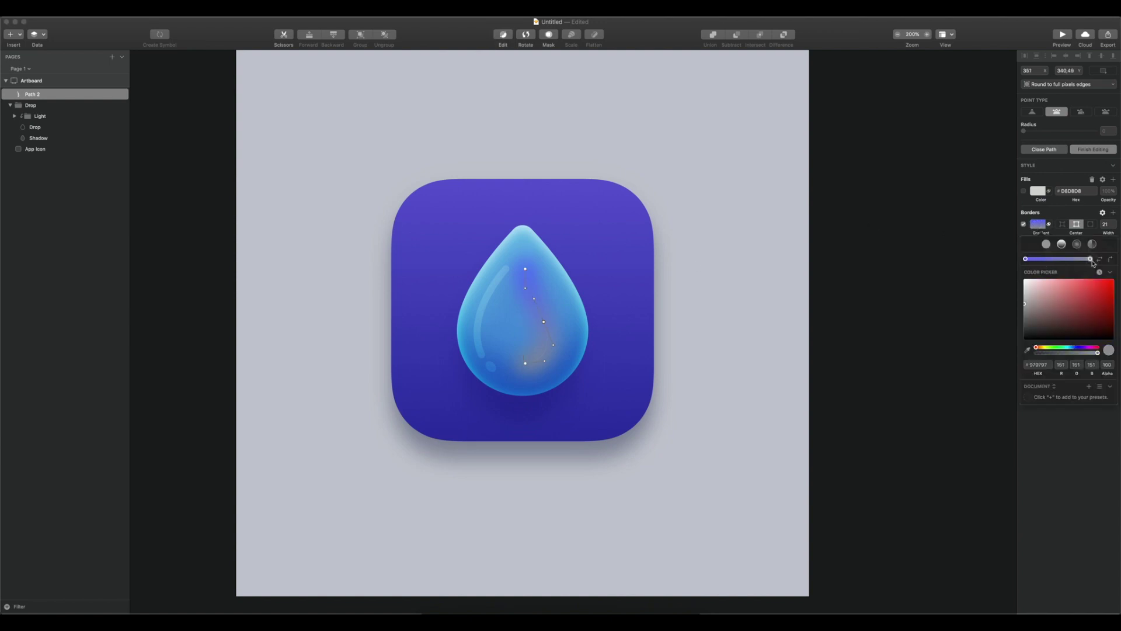
drag(1073, 292, 1086, 292)
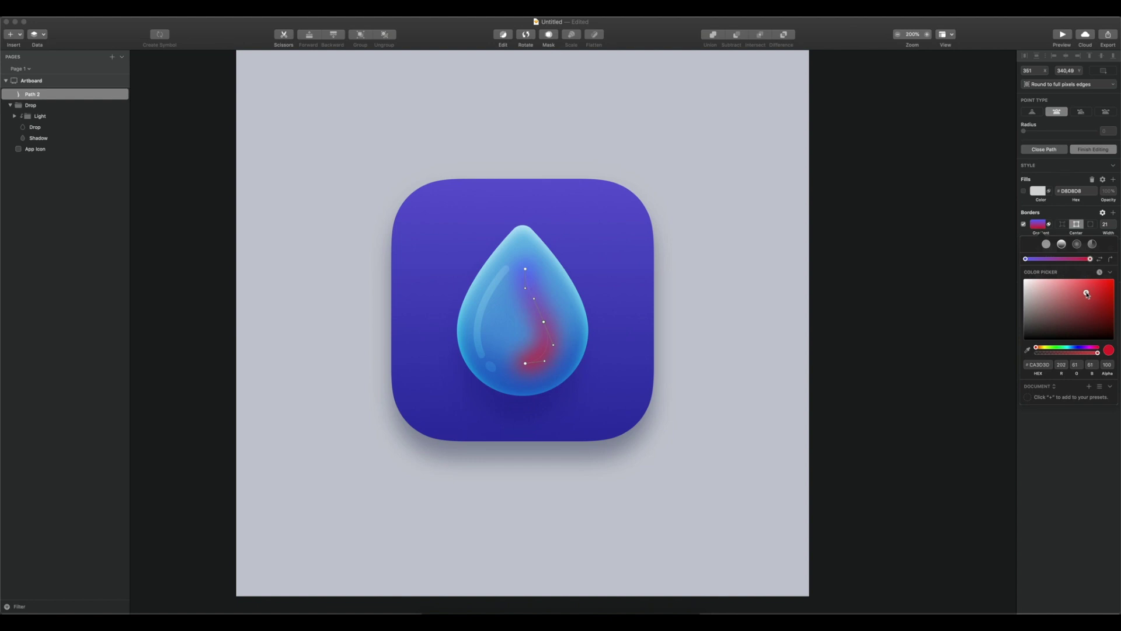
drag(1038, 349, 1068, 352)
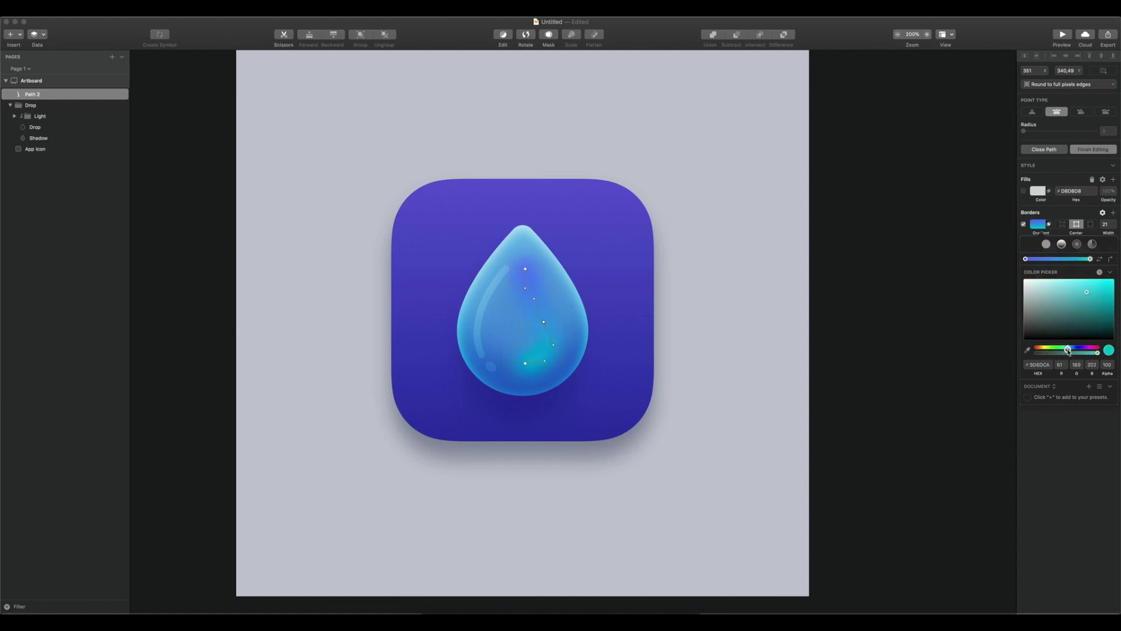
click(1025, 258)
drag(1077, 349, 1072, 349)
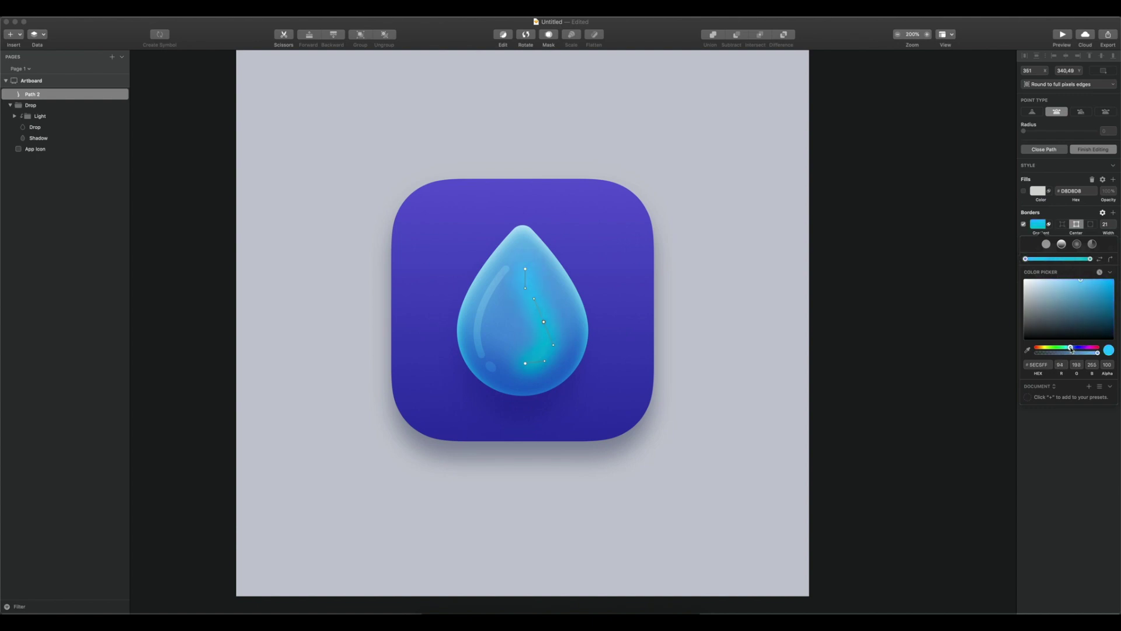
key(super+minus)
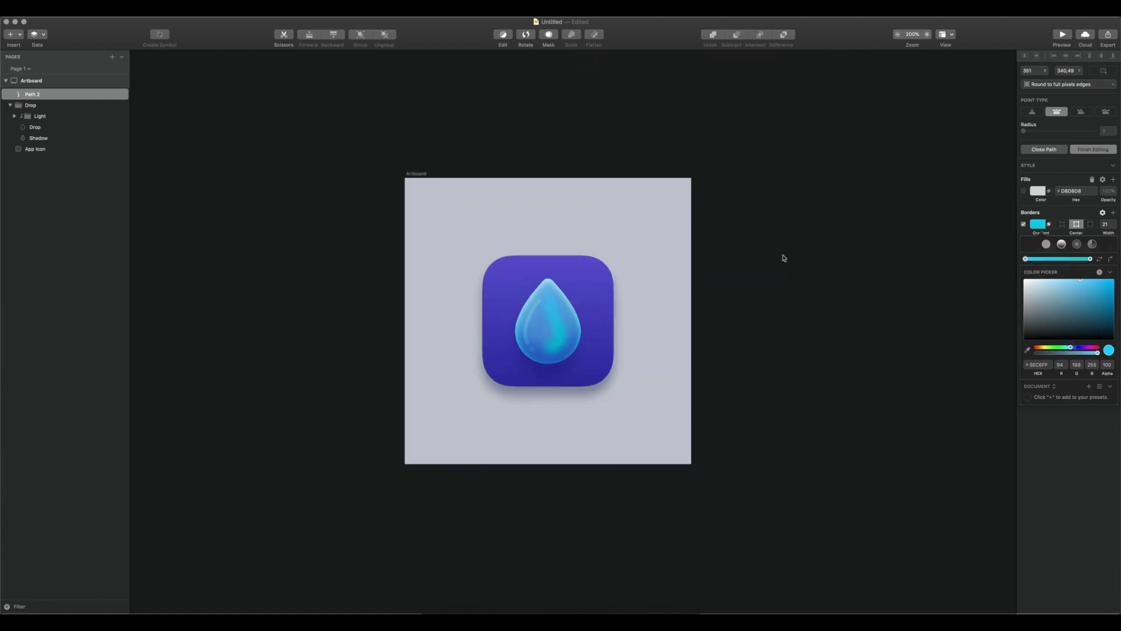
key(Escape)
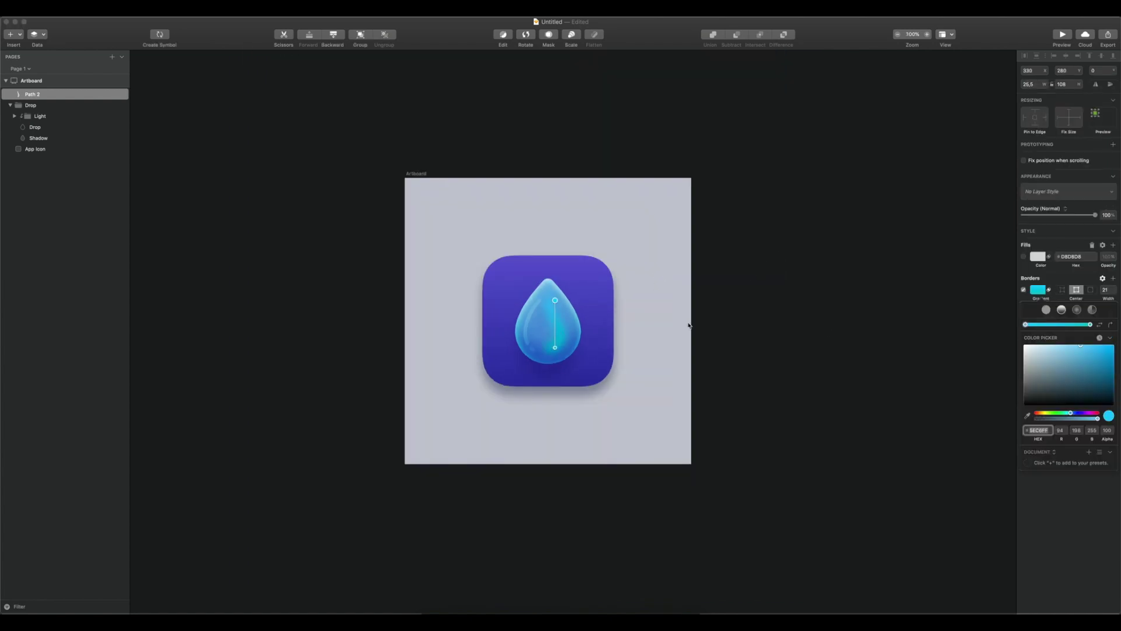
Step: Set the path's border width to 41 and shorten the path from both ends to a height of 82
click(1098, 290)
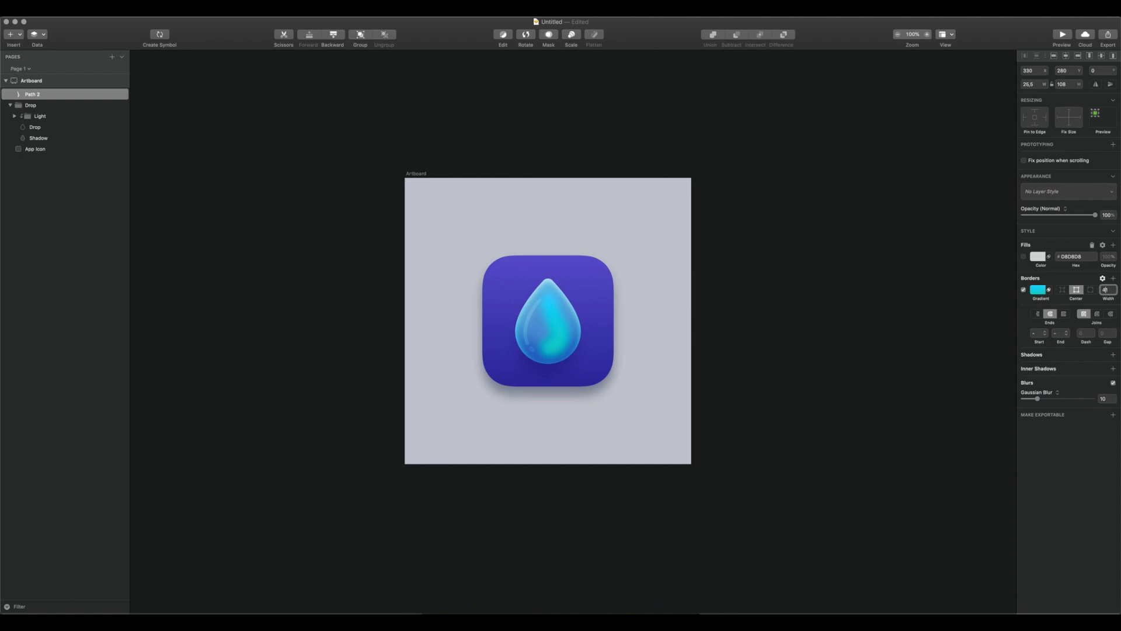
key(super+plus)
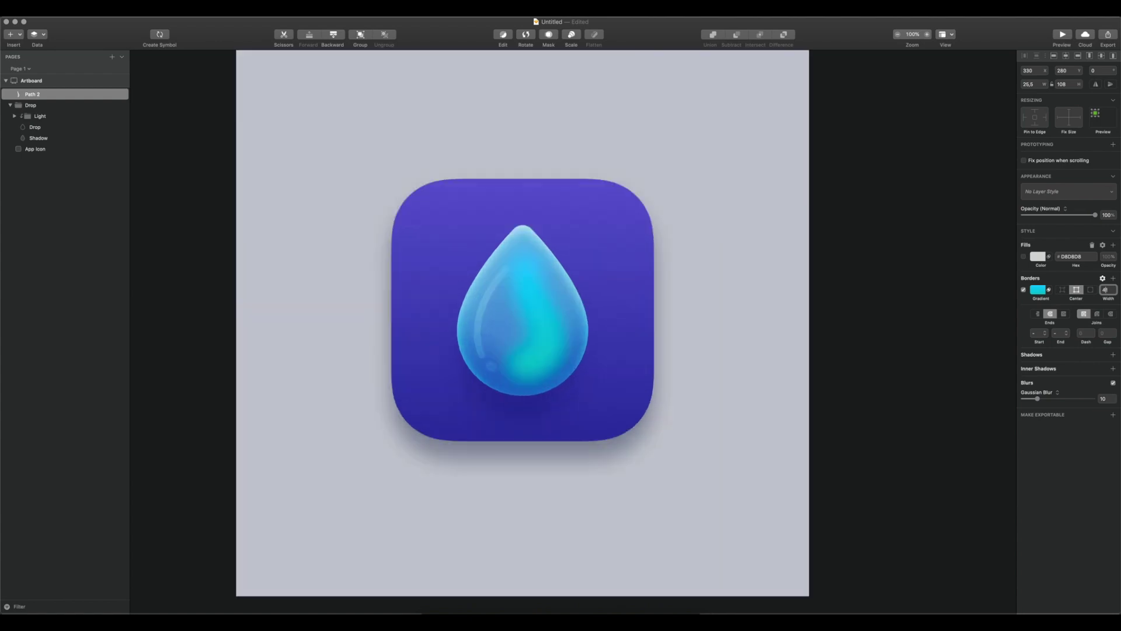
key(super+plus)
click(509, 366)
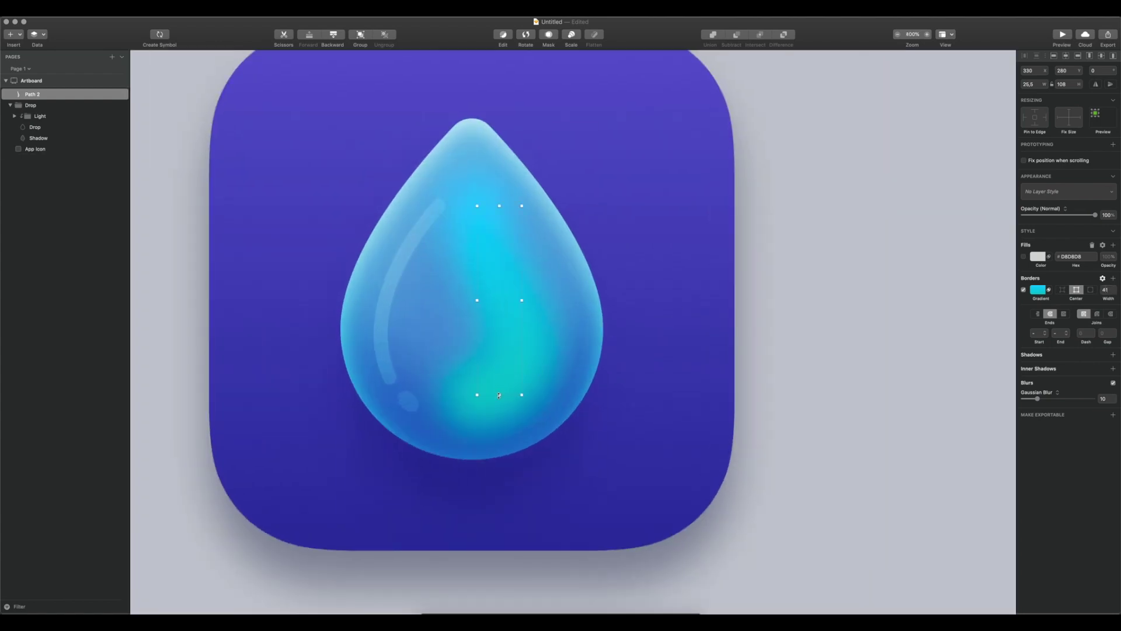
drag(499, 395, 496, 370)
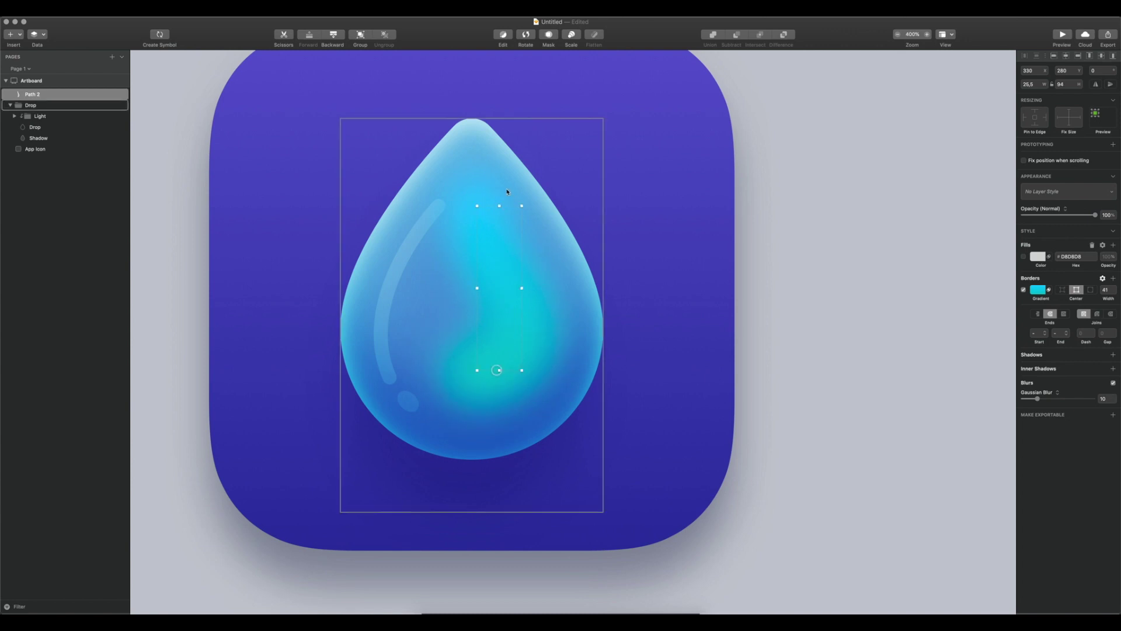
mouse_move(499, 207)
mouse_down()
mouse_move(500, 240)
mouse_move(500, 227)
mouse_up()
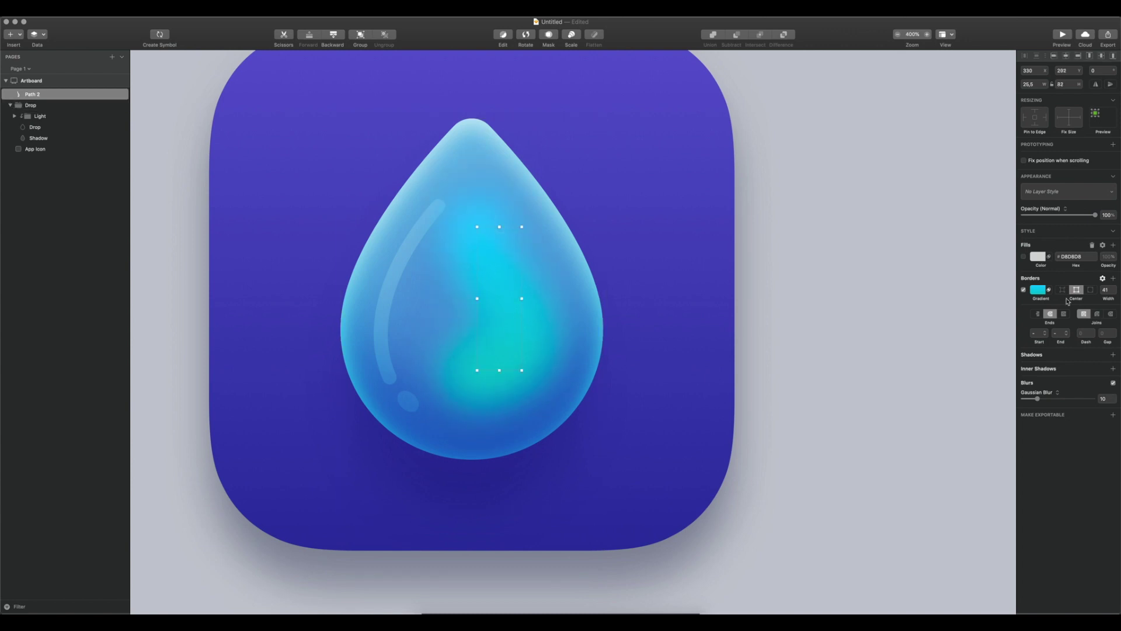
Step: Lower the alpha of the border gradient's upper stop to 44
click(1042, 290)
click(1025, 324)
drag(1081, 418, 1062, 418)
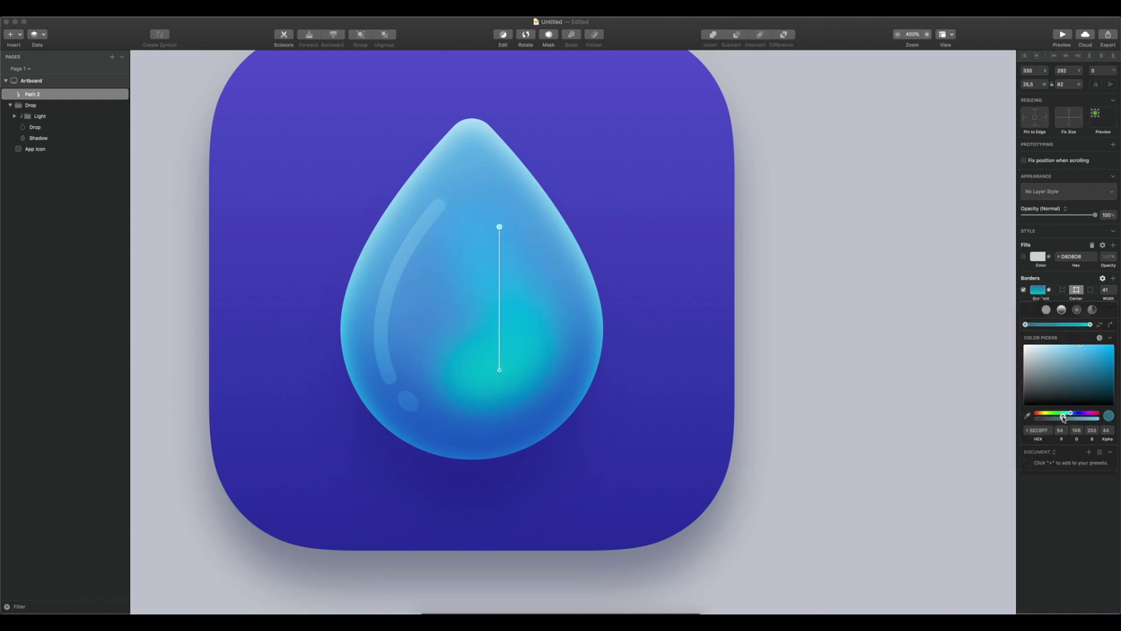
click(859, 360)
key(super+minus)
key(super+minus)
key(super+minus)
key(super+plus)
click(789, 331)
key(super+plus)
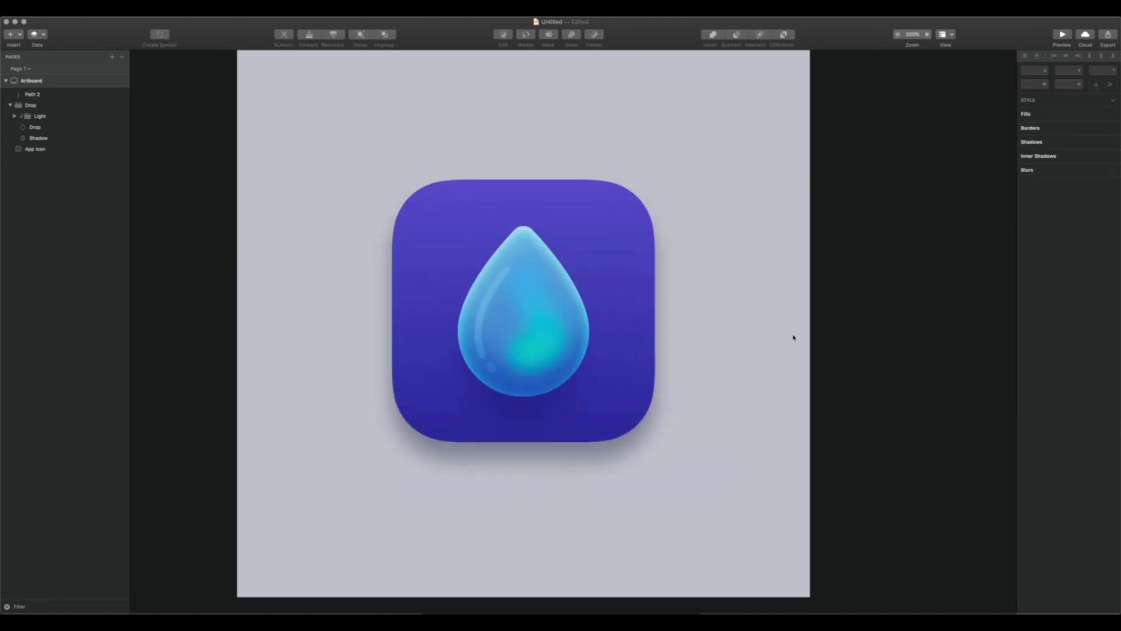
Step: Hide and show the Path 2 layer to compare the drop with and without the teal glow
super+click(561, 316)
super+click(535, 265)
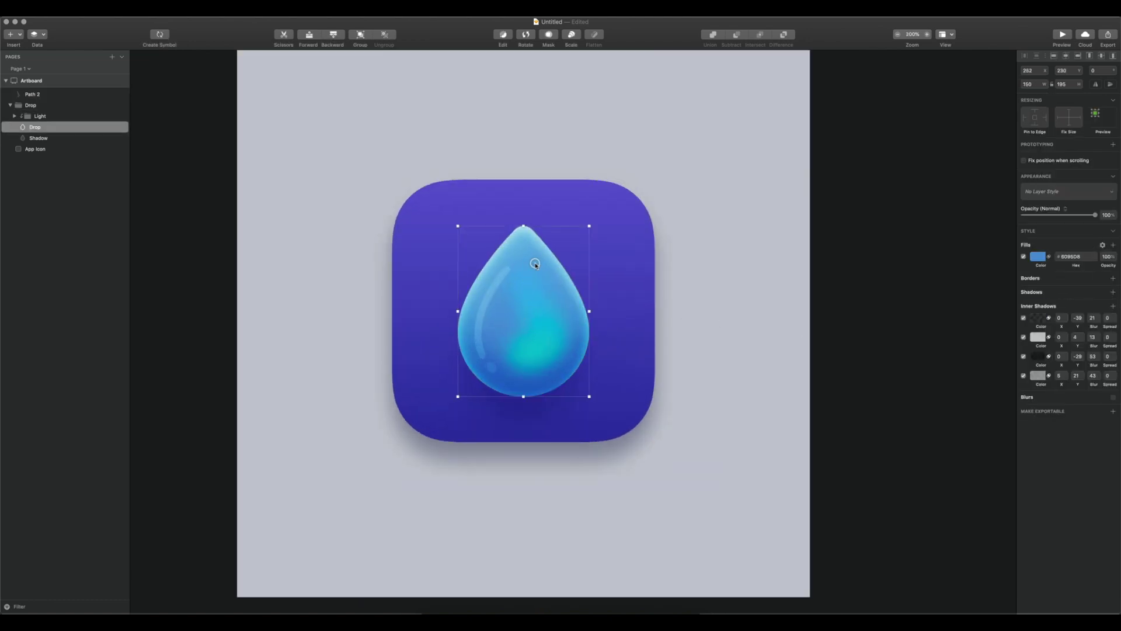
click(546, 349)
click(118, 93)
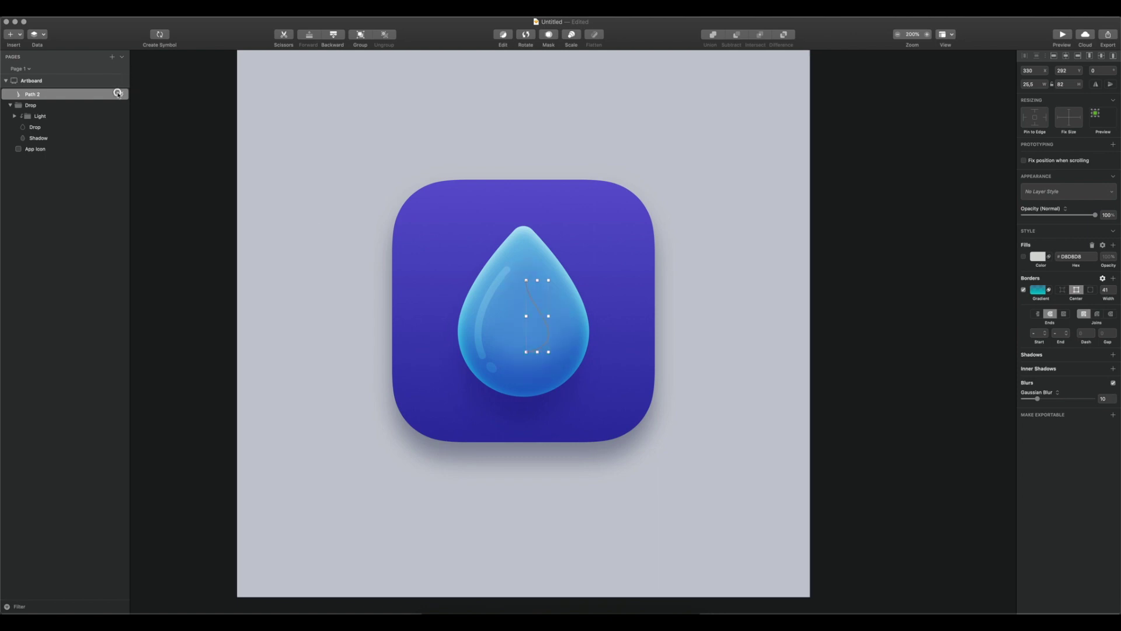
key(super+0)
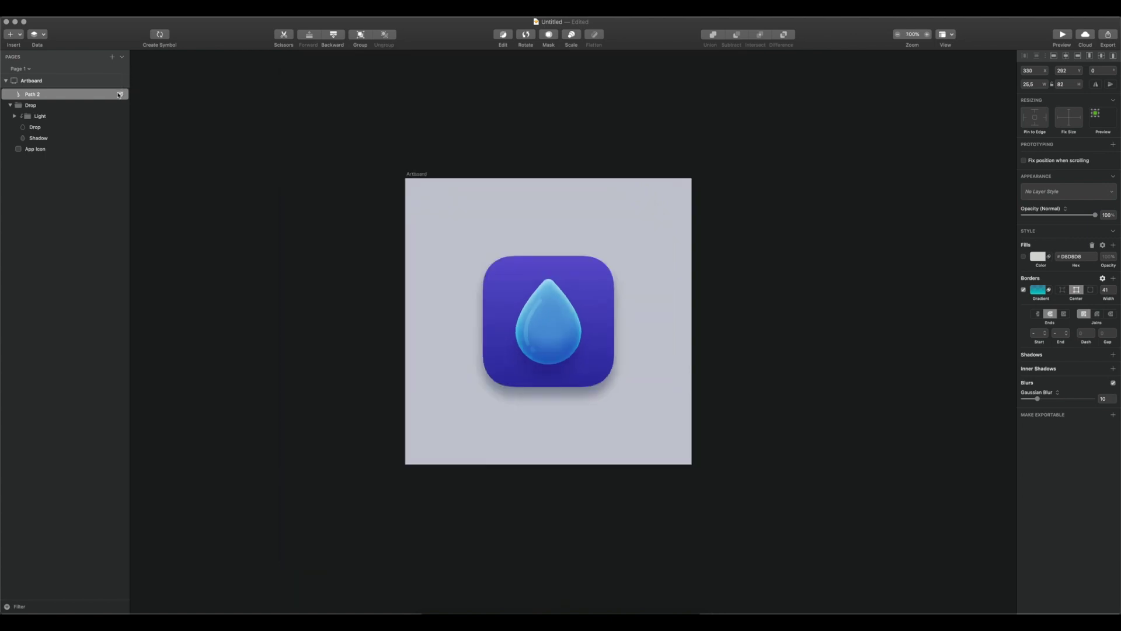
click(119, 95)
click(757, 285)
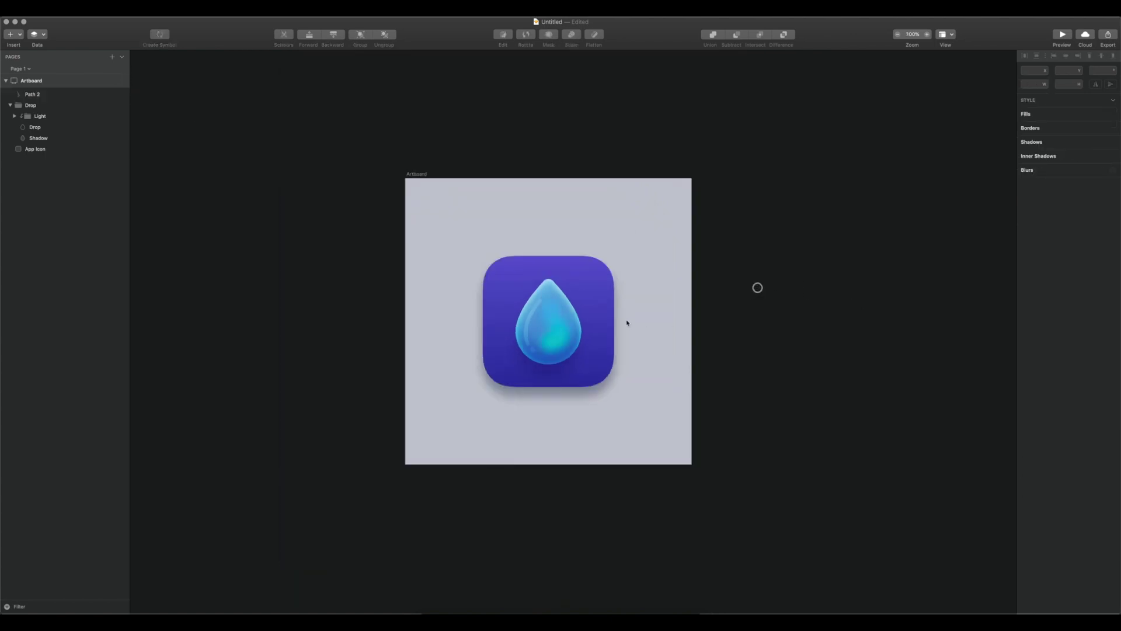
Step: Lower the opacity of the teal glow layer Path 2 to 50%
click(555, 333)
drag(1095, 215, 1059, 217)
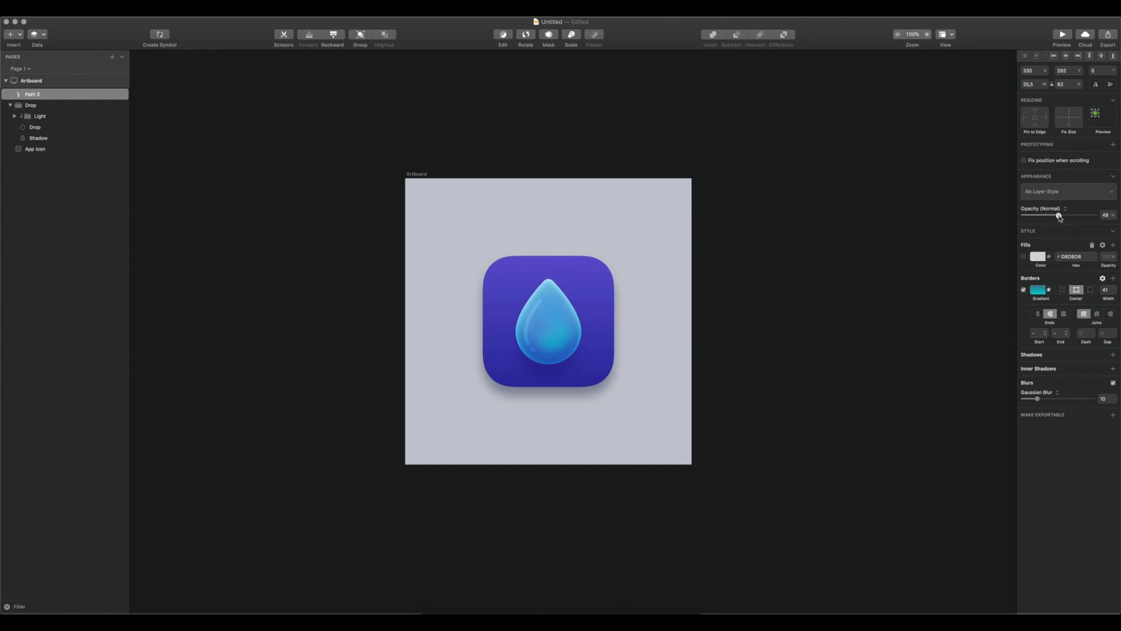
key(super+minus)
key(super+minus)
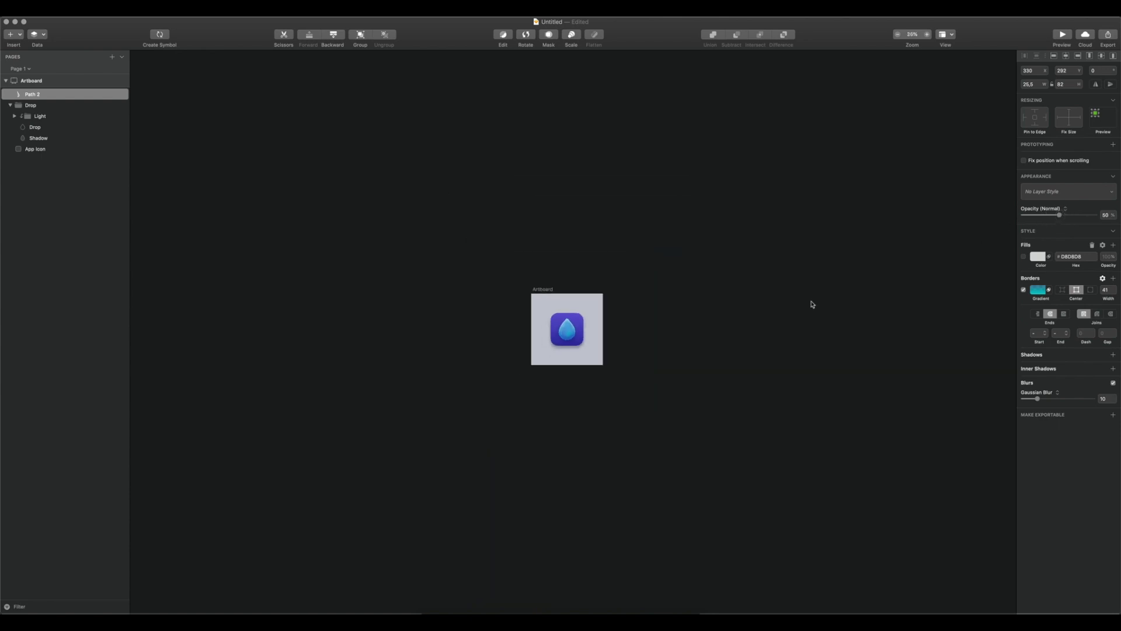
key(super+plus)
key(super+plus)
key(super+plus)
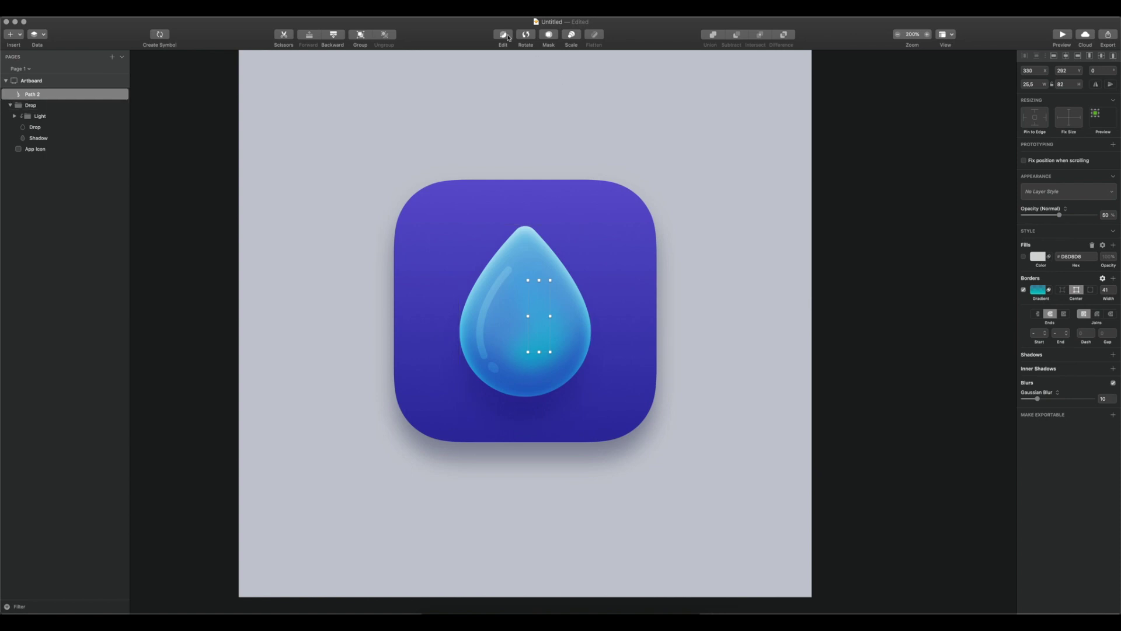
Step: Try deleting the upper point of the Path 2 glow, and undo the deletion
key(Return)
click(547, 350)
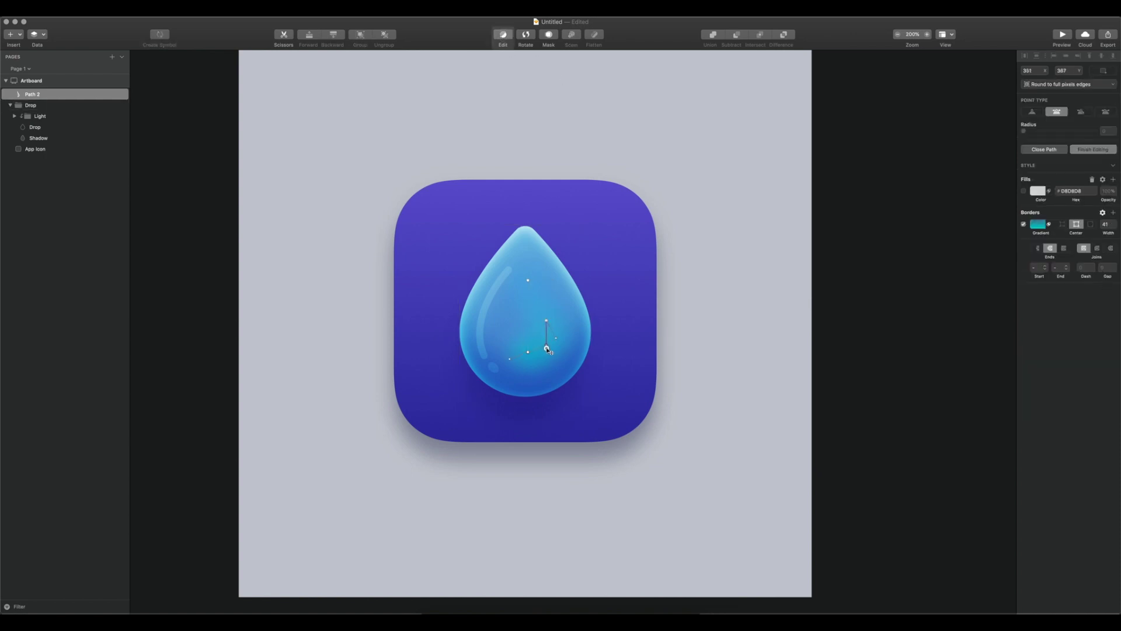
click(528, 281)
key(BackSpace)
key(Escape)
click(773, 343)
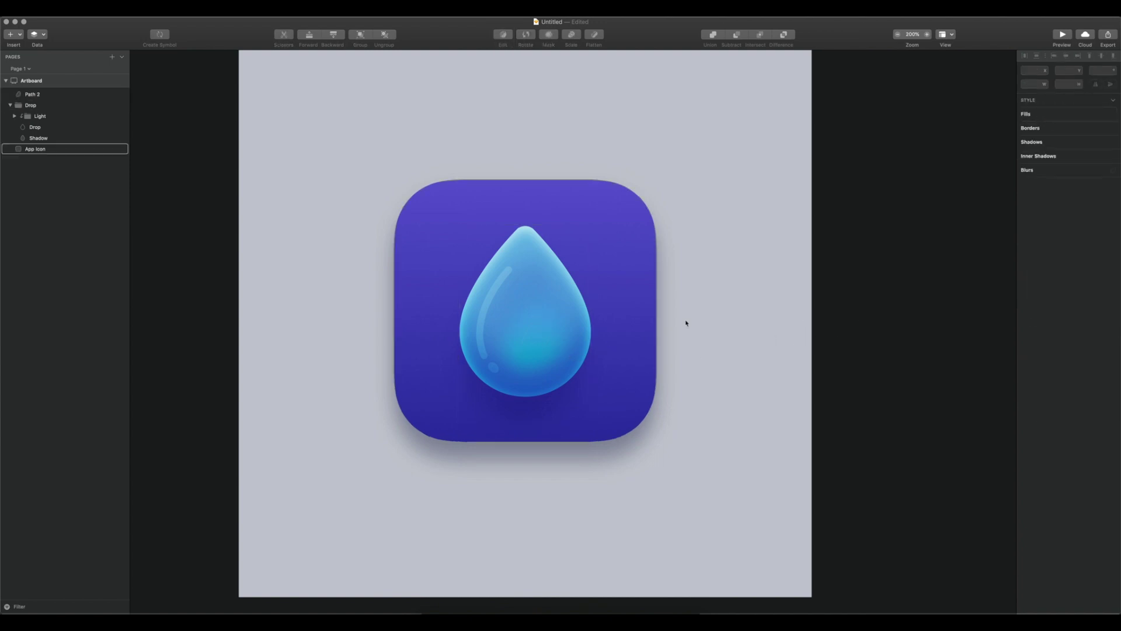
key(super+z)
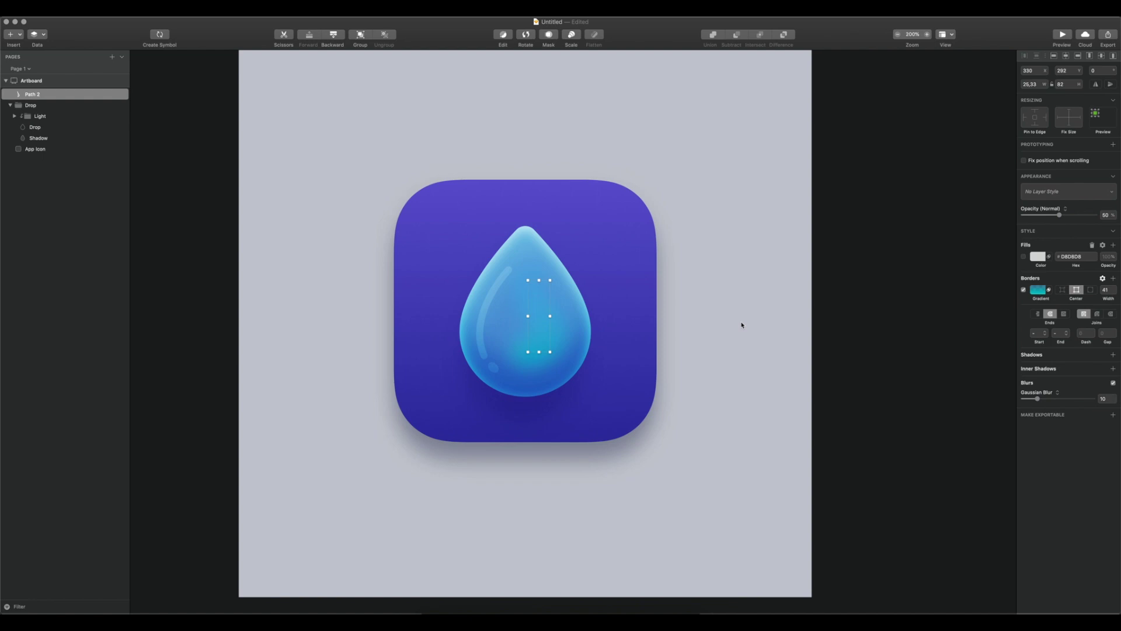
Step: Set the Path 2 glow's opacity to 76% and its border gradient's blend mode to Soft Light
drag(1061, 216, 1084, 217)
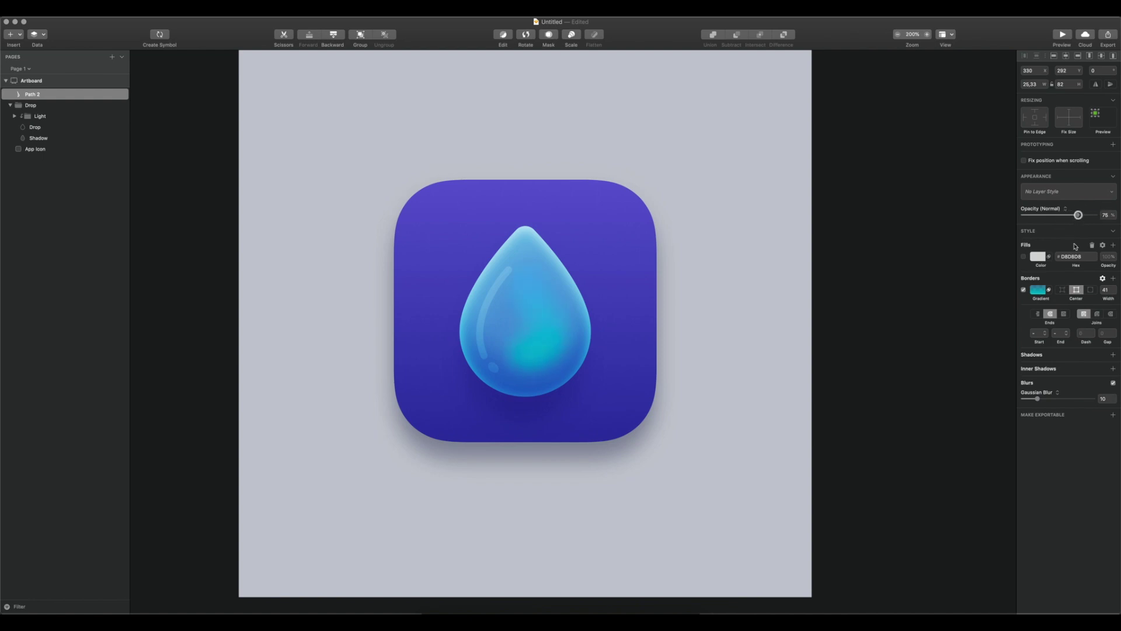
click(1048, 292)
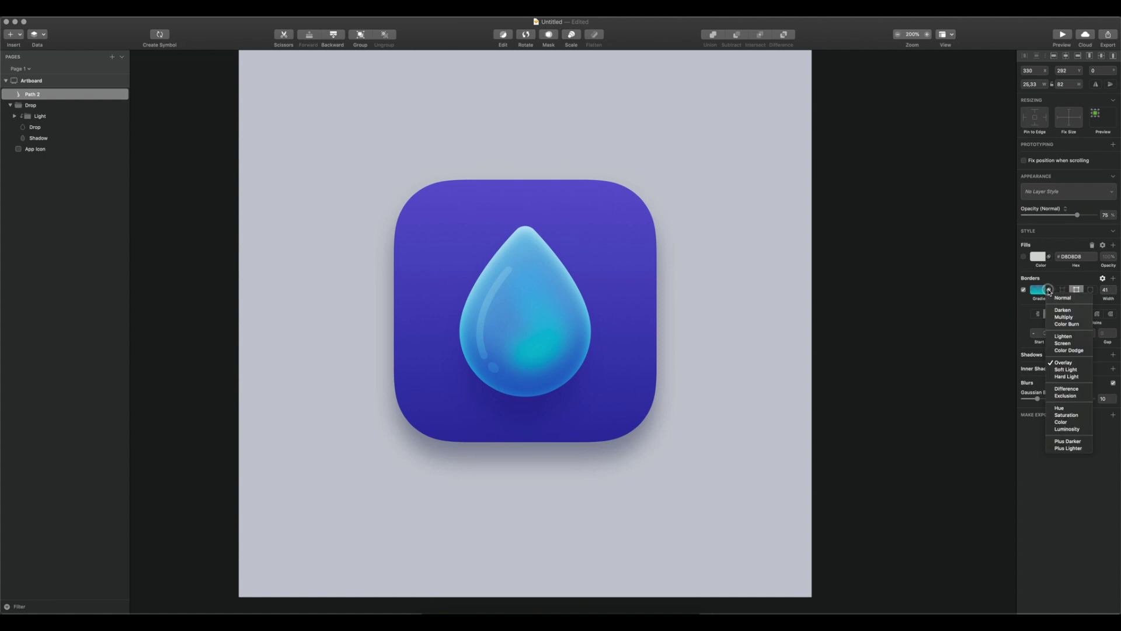
click(1061, 370)
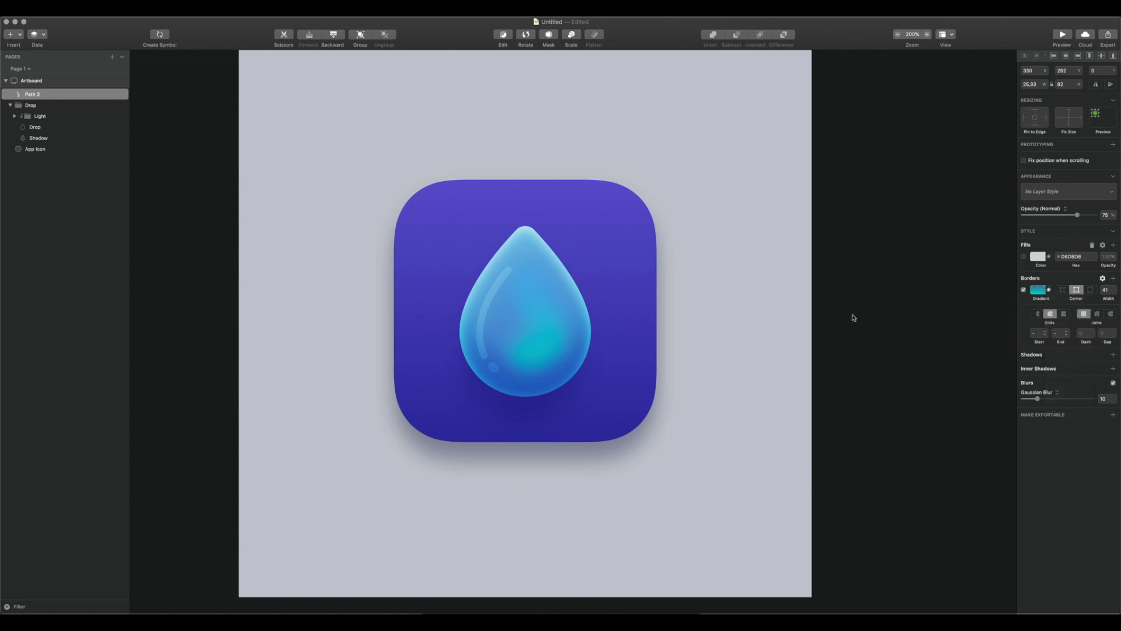
key(super+minus)
key(super+minus)
key(super+minus)
click(806, 313)
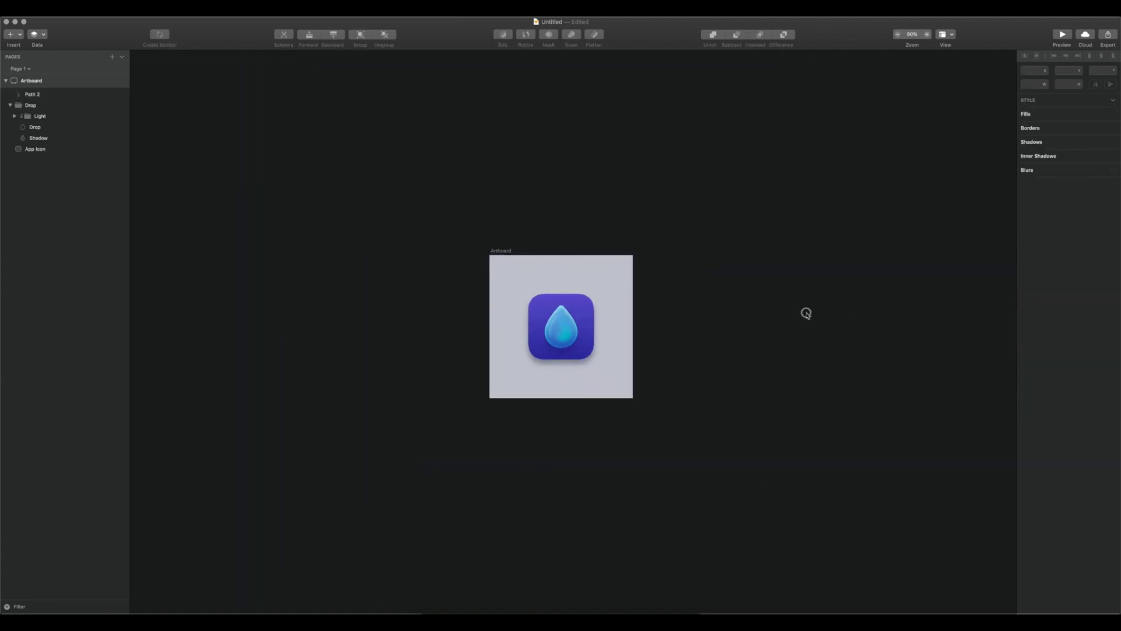
key(super+plus)
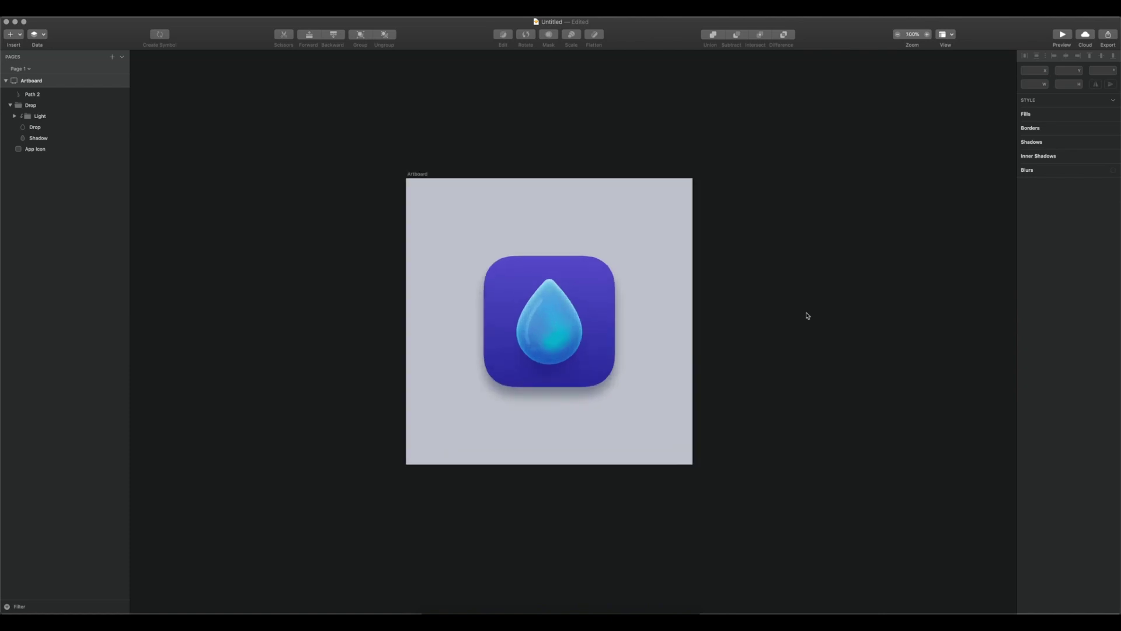
Step: Recolour the App Icon's larger black shadow to dark blue-grey 2B3540 and remove its other shadow with Y 2 and blur 23
click(615, 285)
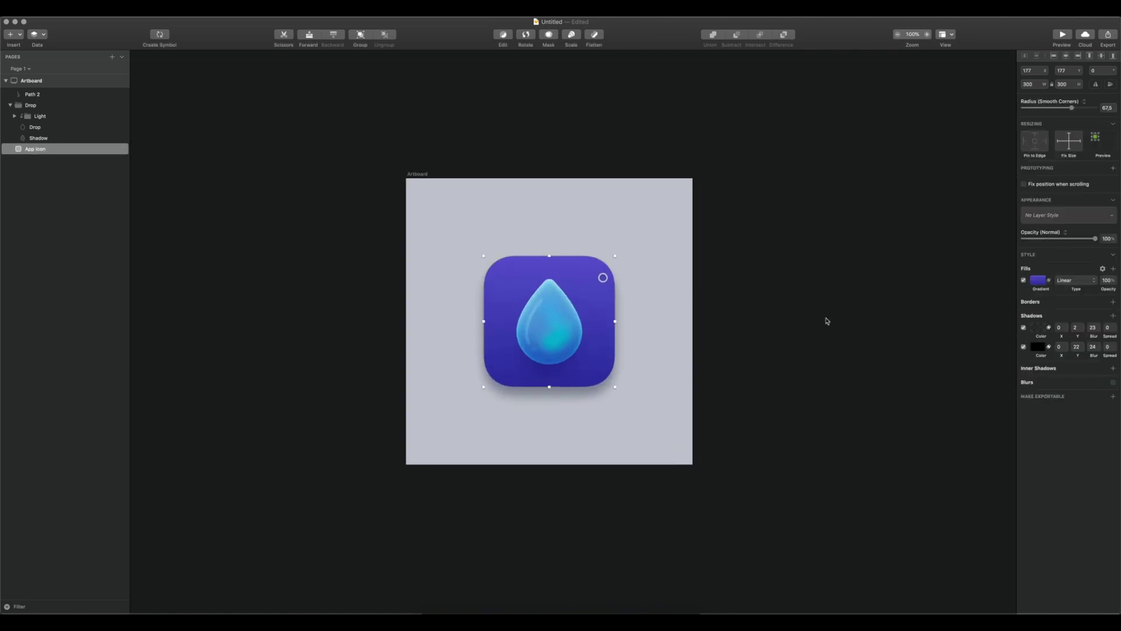
click(1037, 348)
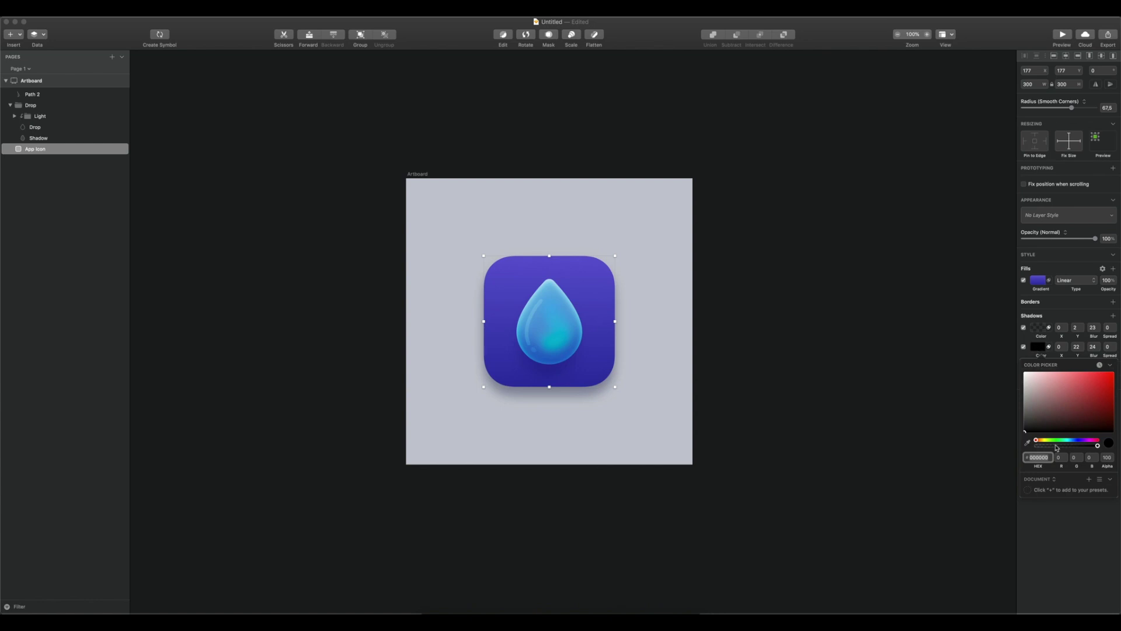
drag(1049, 442, 1053, 417)
click(1070, 410)
right_click(1041, 329)
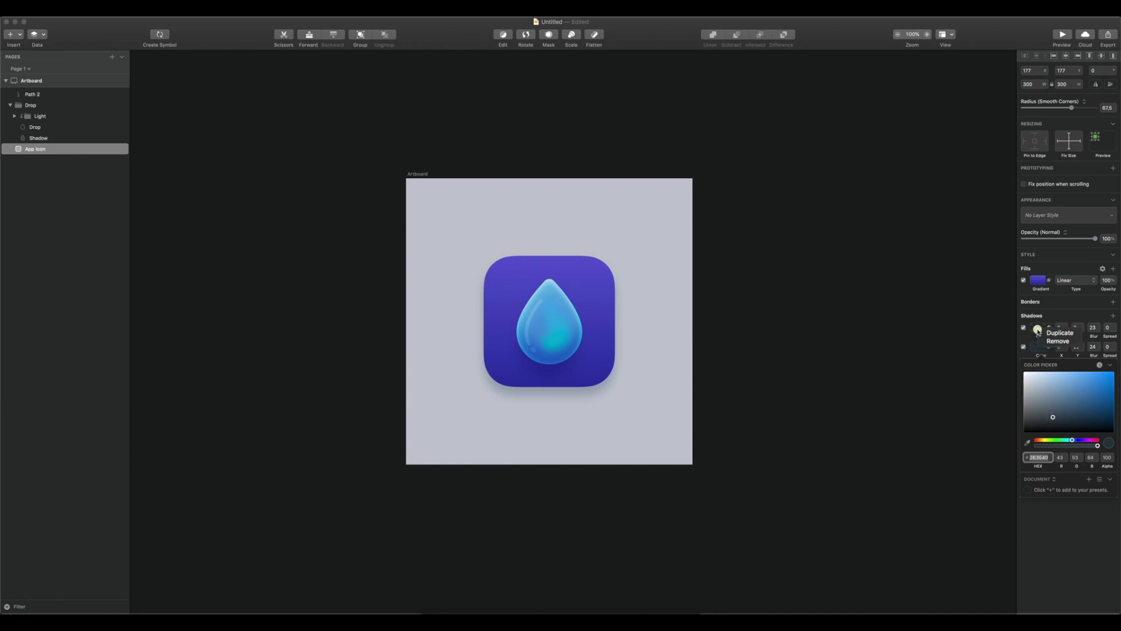
click(1054, 341)
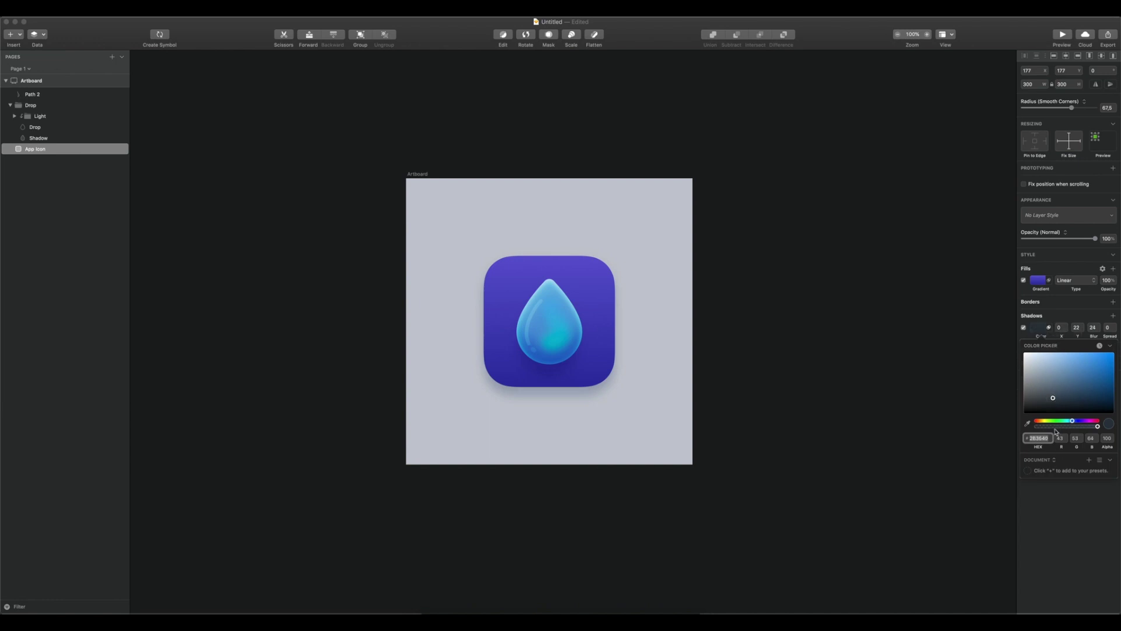
click(1057, 511)
click(1092, 327)
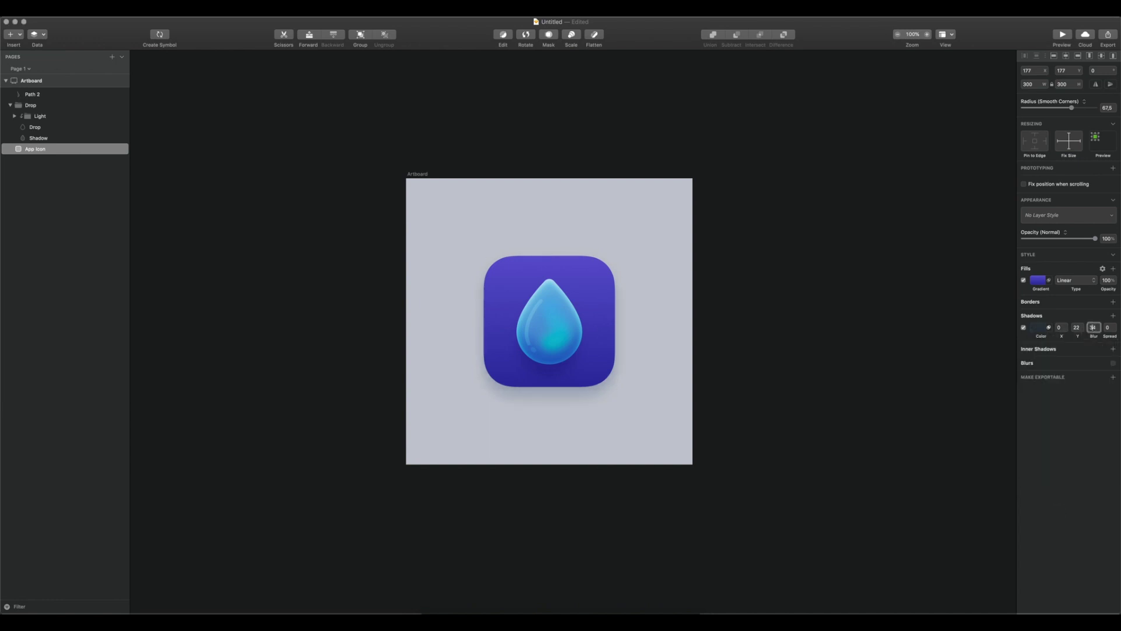
click(720, 252)
Step: Change the artboard's background color to a light blue-grey, starting from a dark tone sampled from the canvas
click(415, 174)
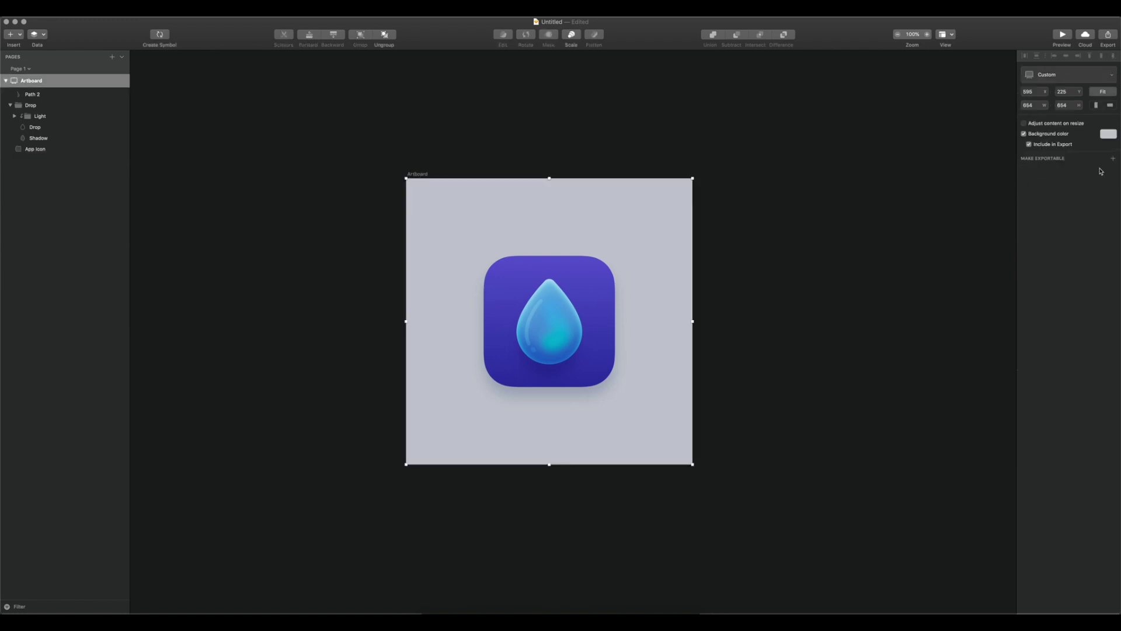
click(1109, 135)
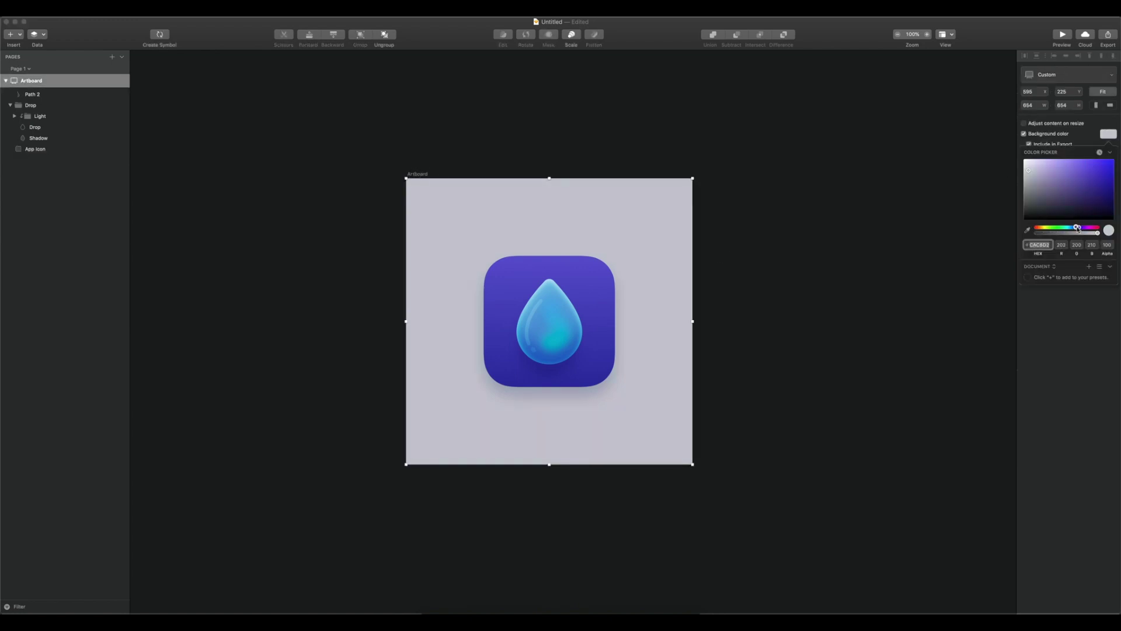
drag(1078, 228, 1074, 228)
click(1028, 229)
click(842, 208)
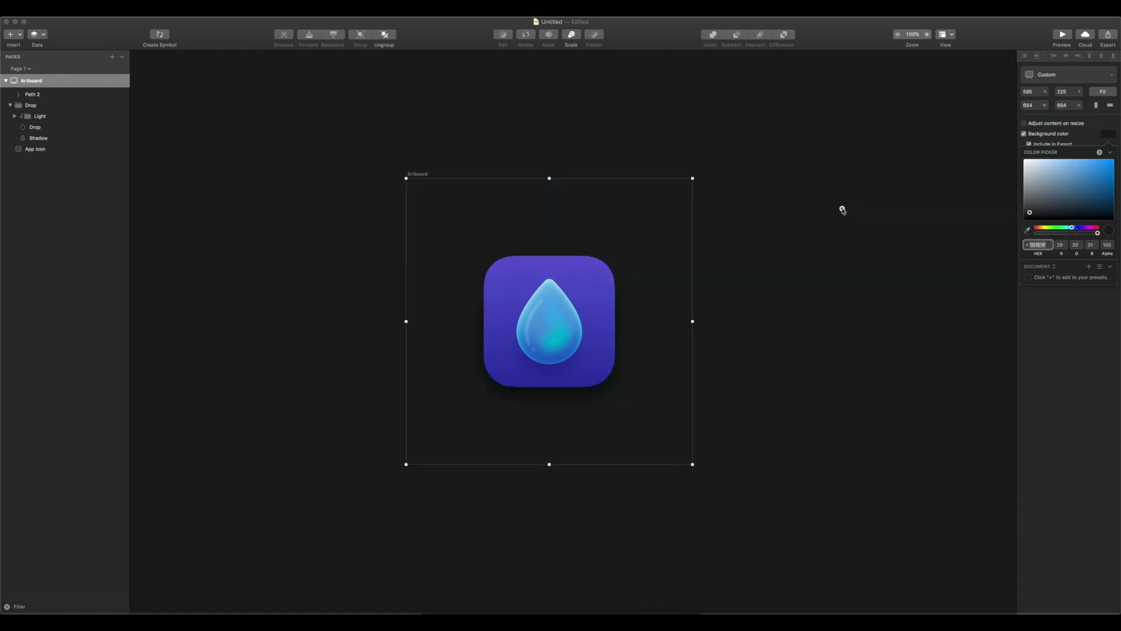
drag(1037, 198, 1032, 173)
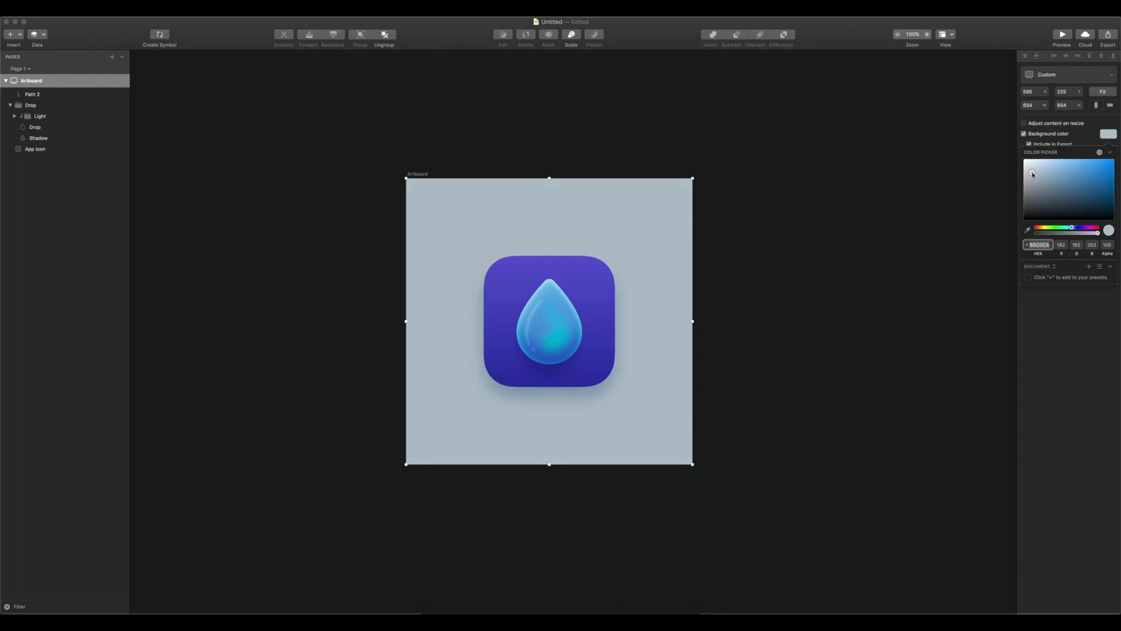
click(900, 244)
click(901, 244)
Step: Recolour the App Icon's shadow to a lighter, more saturated blue-grey that suits the background
click(601, 291)
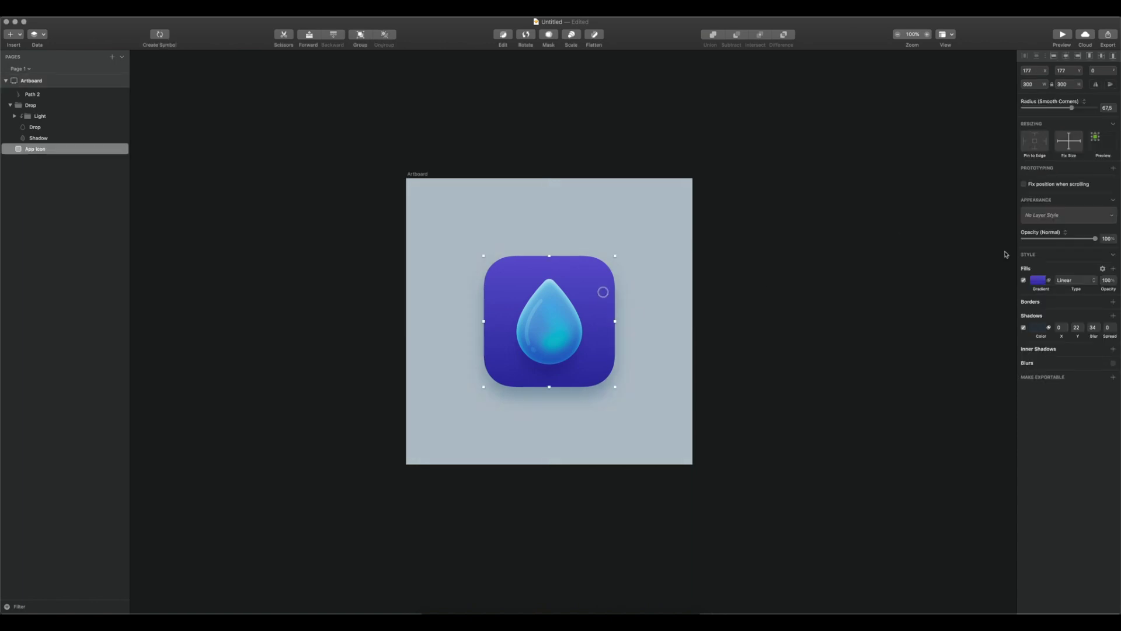
click(1041, 327)
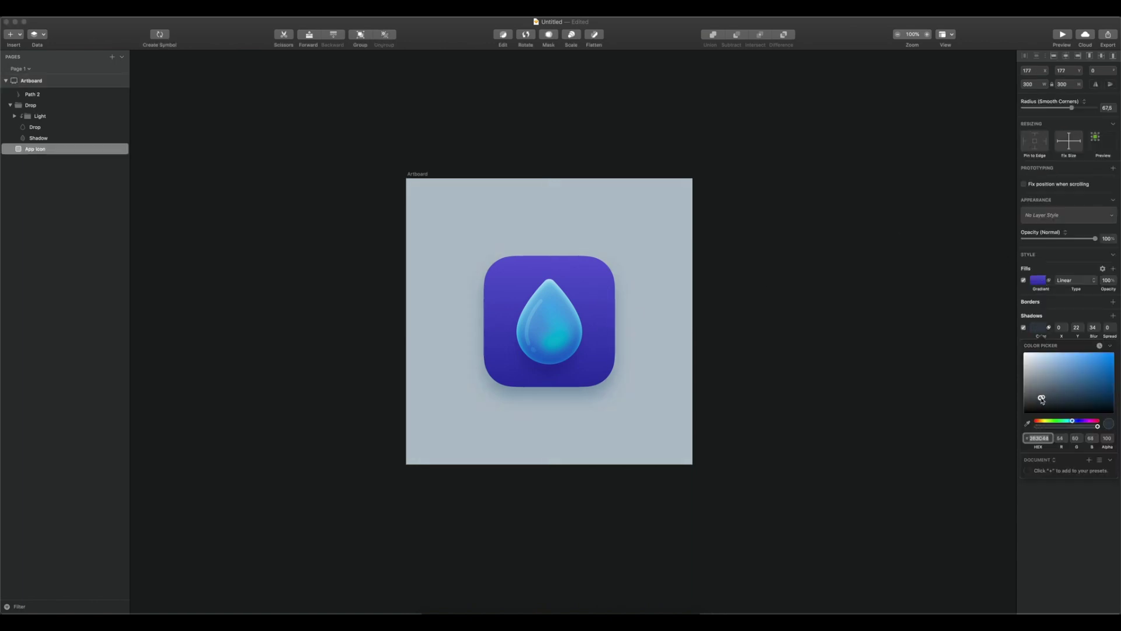
drag(1037, 399, 1036, 396)
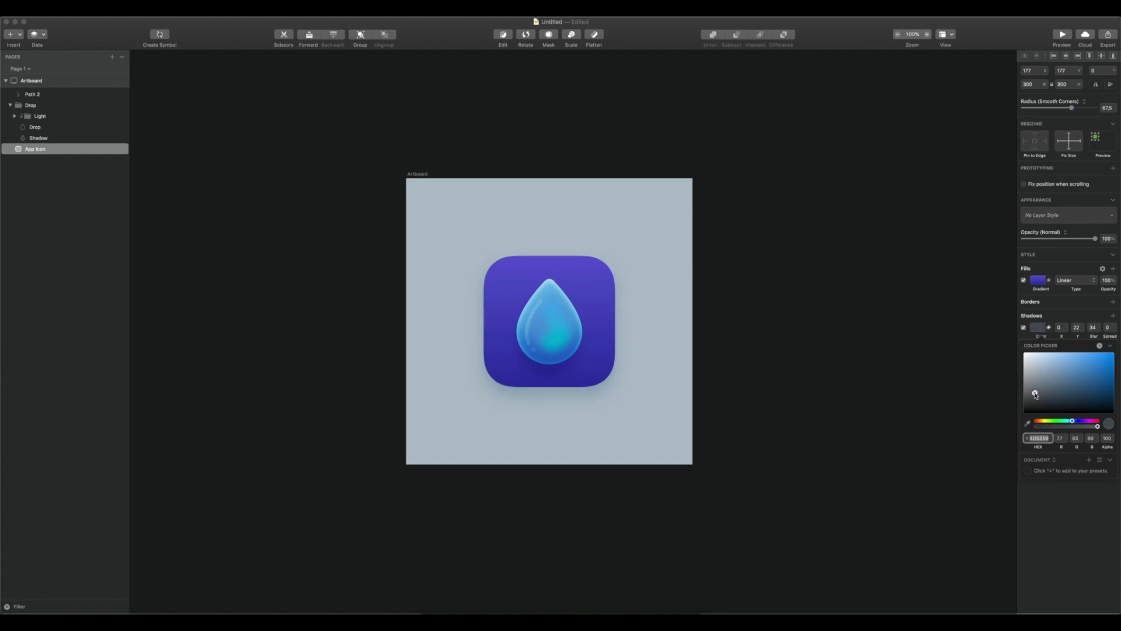
click(1049, 328)
click(1048, 388)
drag(1047, 393, 1057, 375)
drag(1072, 427, 1080, 428)
click(1078, 555)
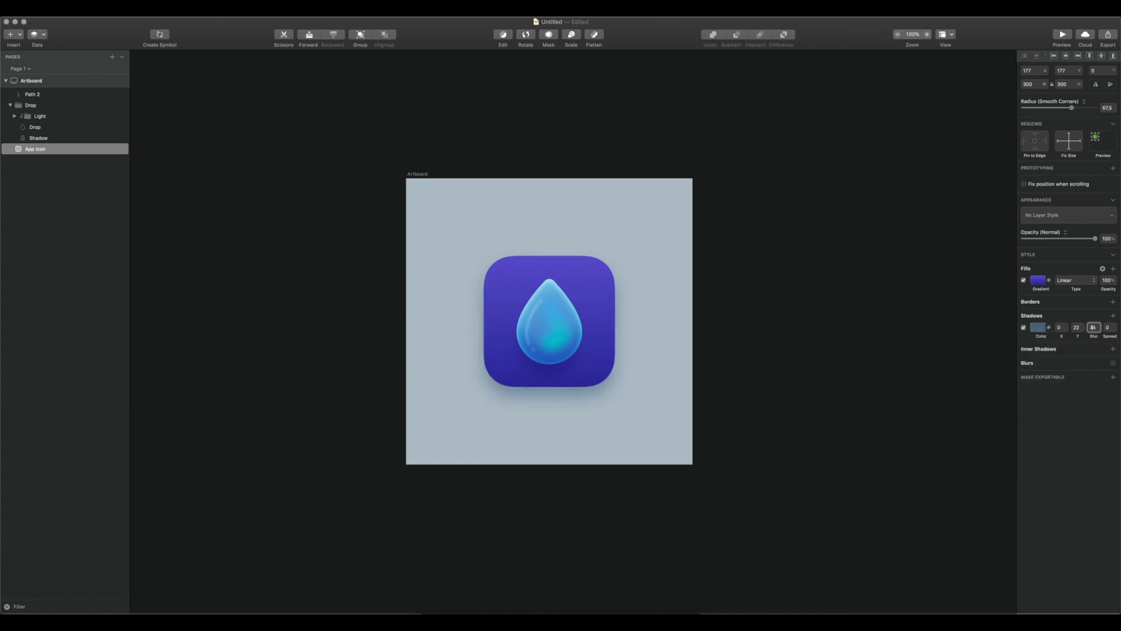
Step: Set the App Icon shadow's spread to -11 and its Y offset to 32
click(1077, 328)
key(Up)
key(Down)
click(1104, 329)
text(-11)
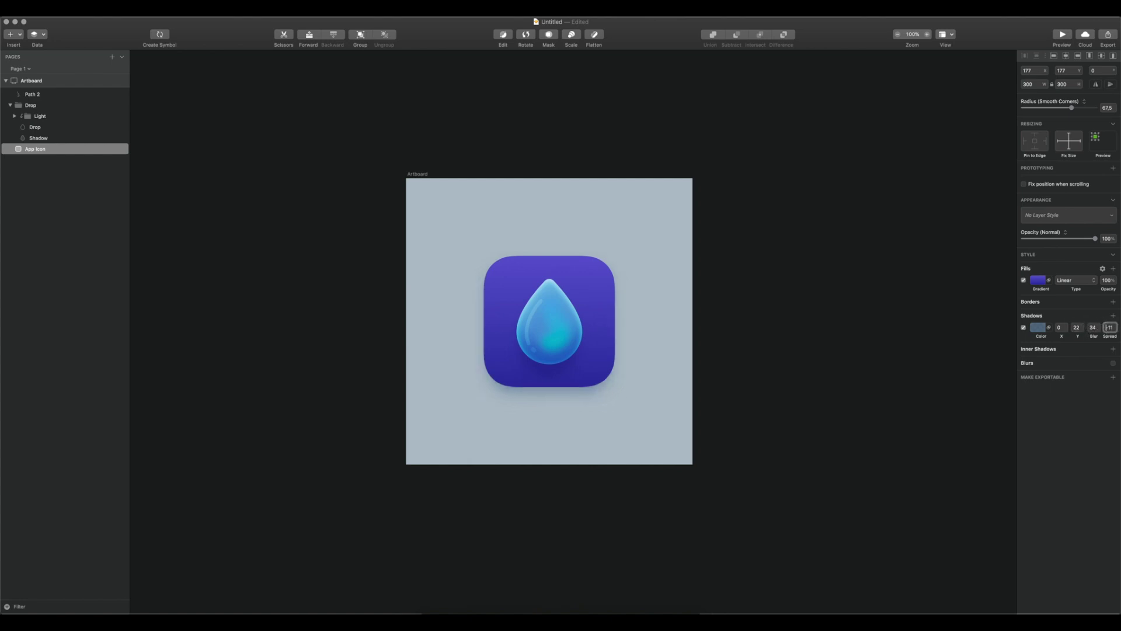
click(1074, 327)
text(32)
click(749, 323)
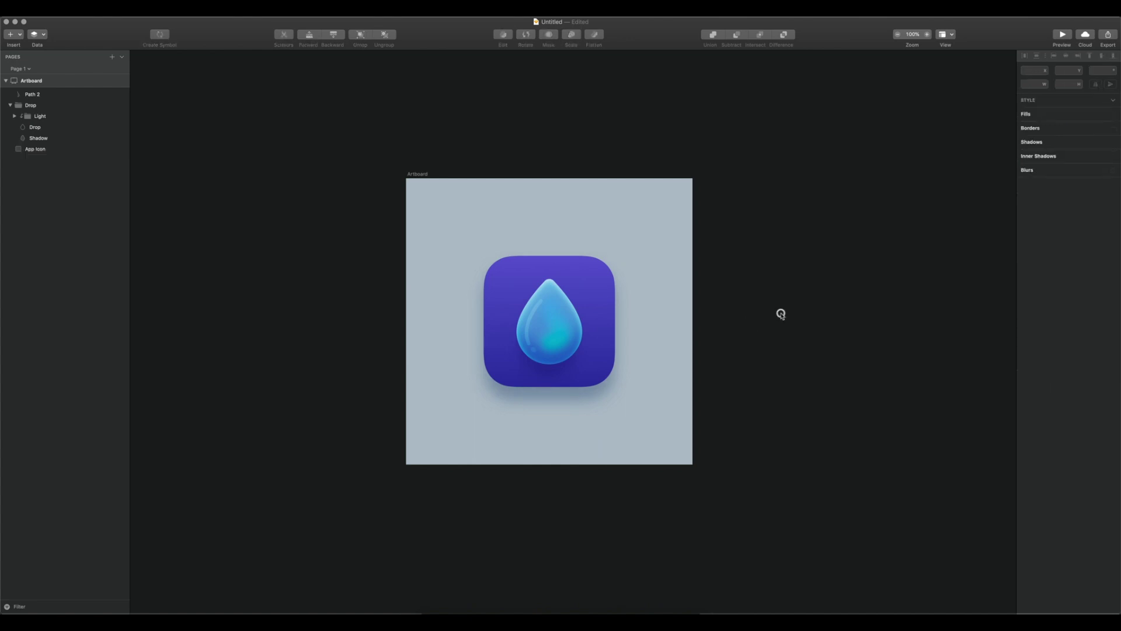
Step: Try a Y offset of 14 on the Drop's light inner shadow, and return it to 4
key(super+plus)
double_click(531, 251)
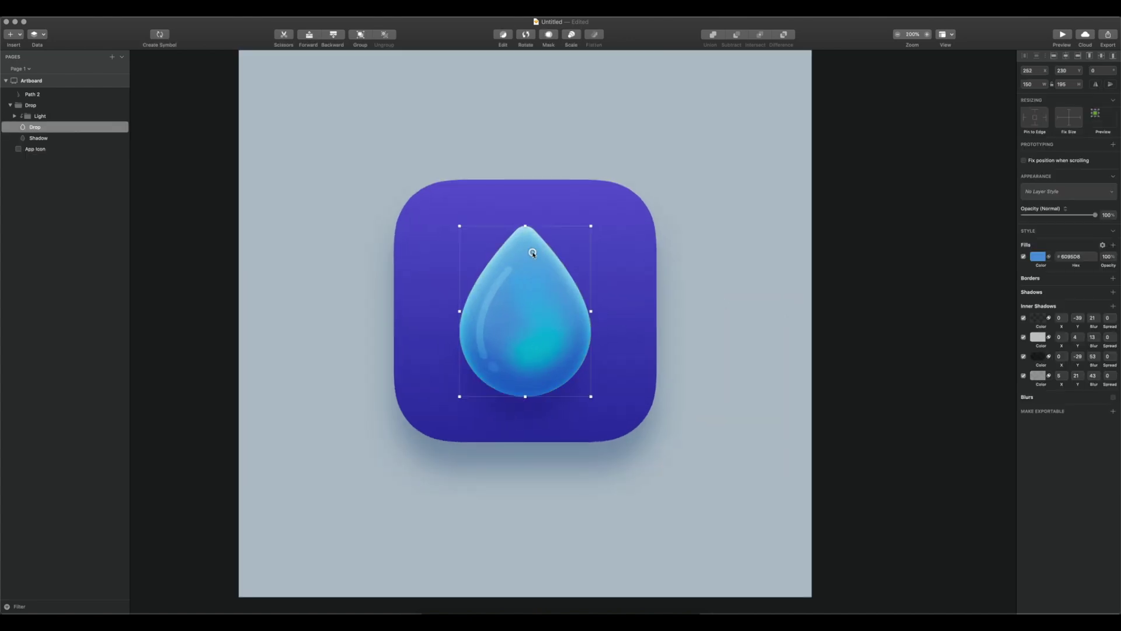
click(1075, 337)
text(14)
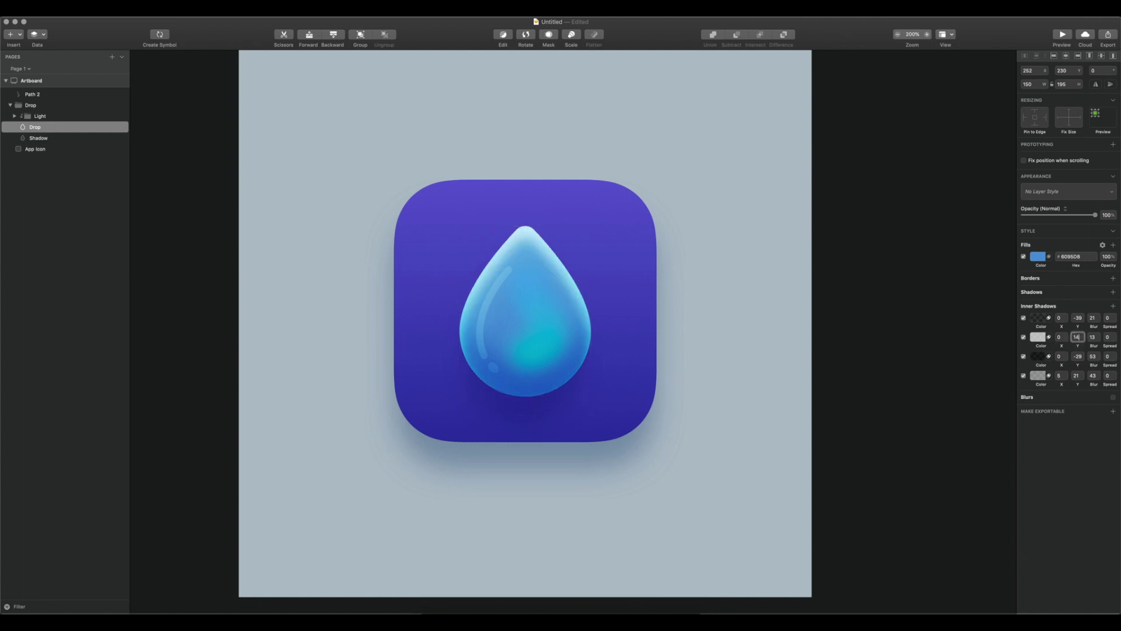
key(shift+Down)
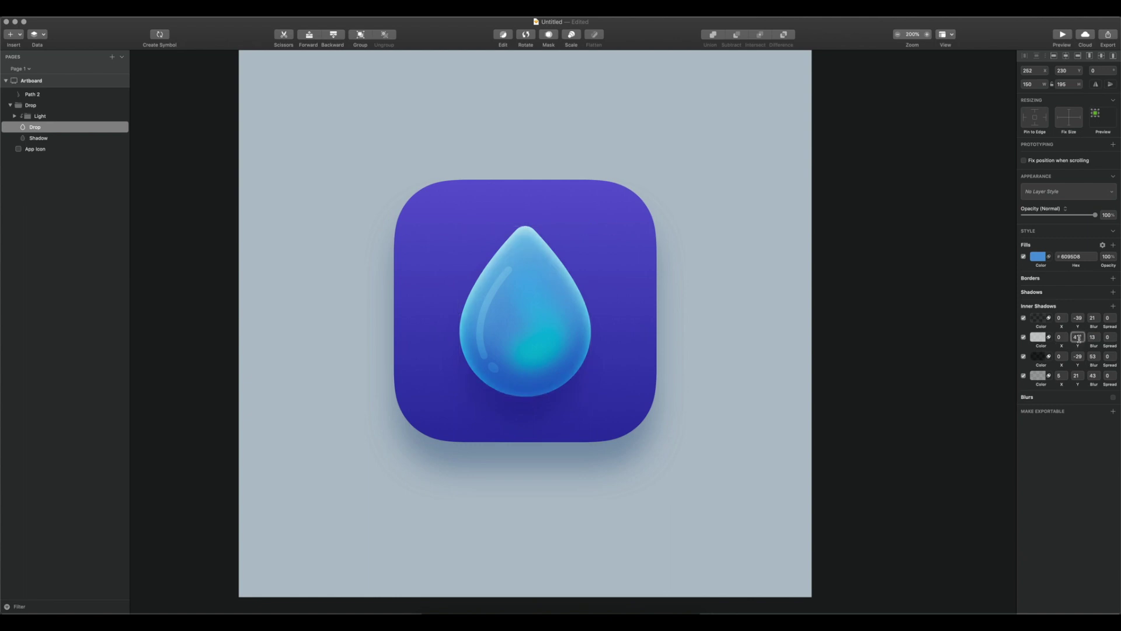
Step: Add another inner shadow to the Drop in white FFFFFF with an X offset of 10 and a Y offset of 11
click(1113, 306)
click(1061, 319)
click(1049, 318)
click(1059, 391)
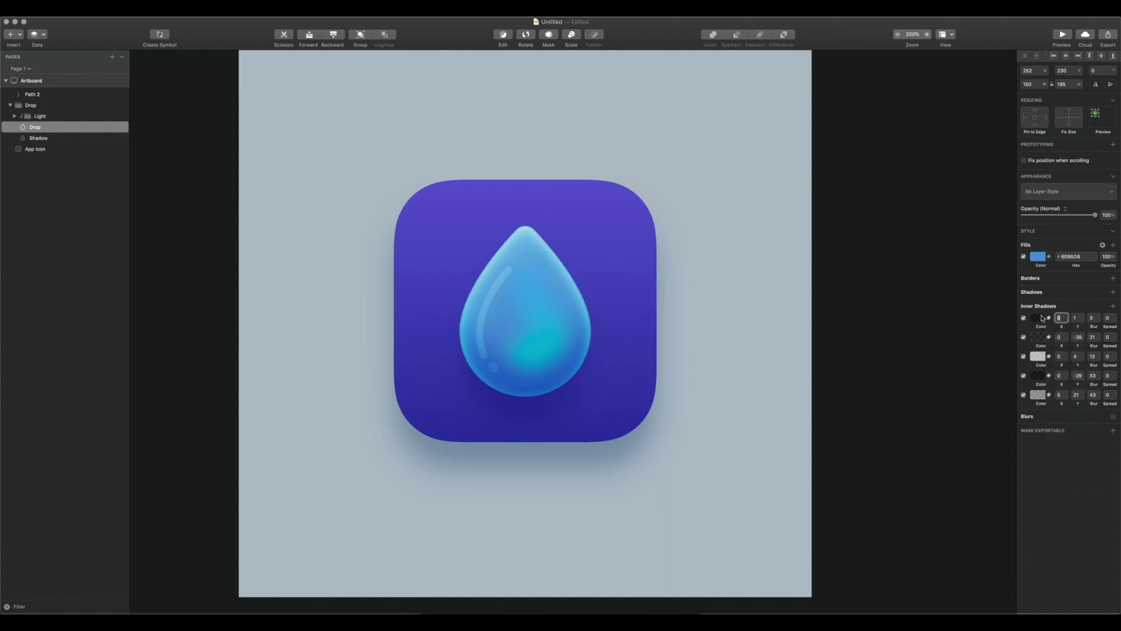
click(1038, 318)
text(FFFFFF)
click(1075, 319)
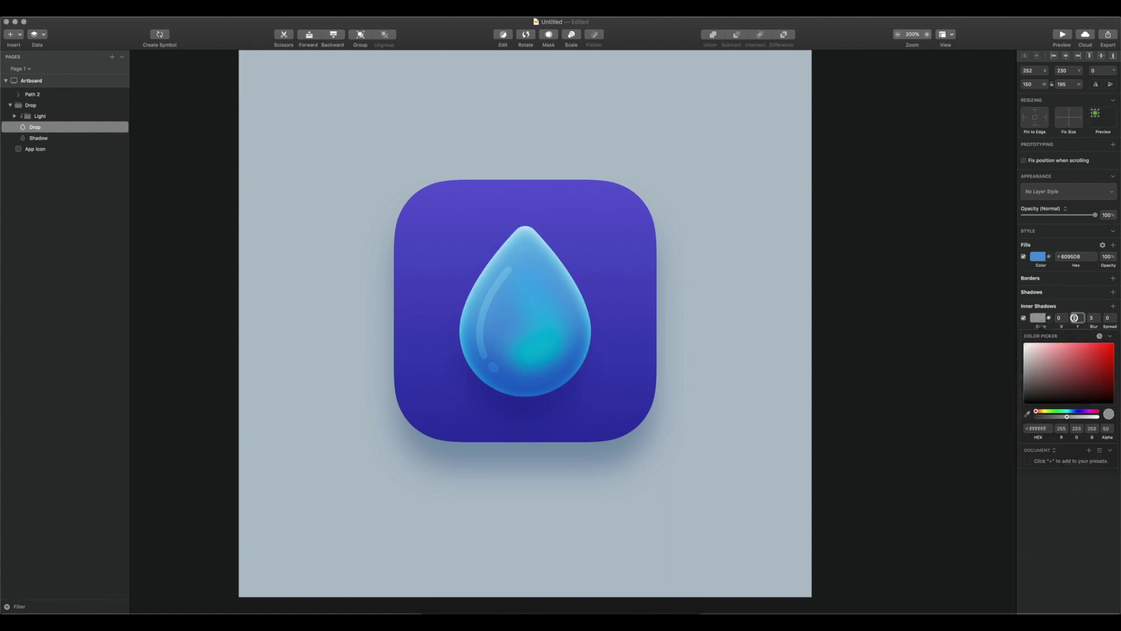
key(shift+Up)
click(1060, 317)
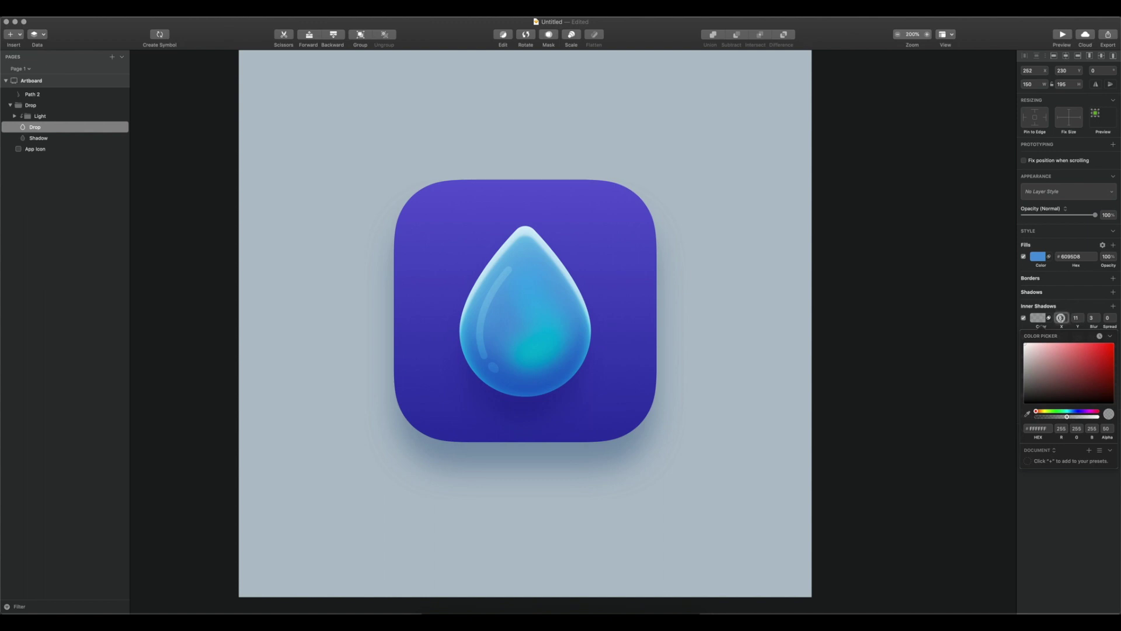
text(10)
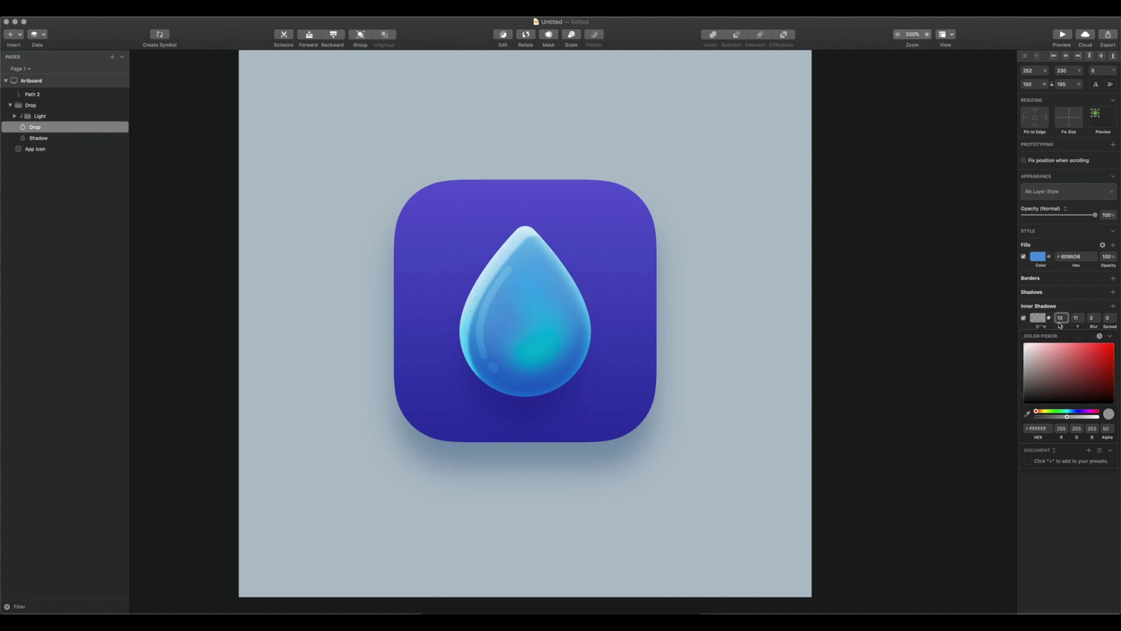
Step: Soften the new white inner shadow with alpha 23 and blur 13, and set its X offset to 20
drag(1067, 416, 1048, 418)
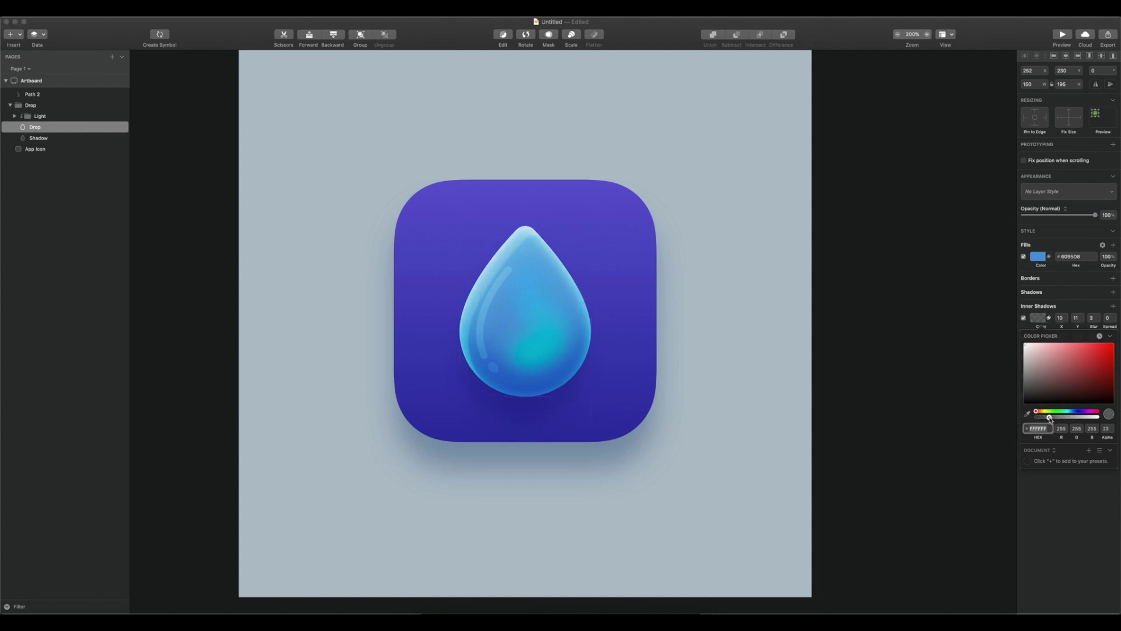
click(1092, 318)
text(13)
click(1061, 318)
text(20)
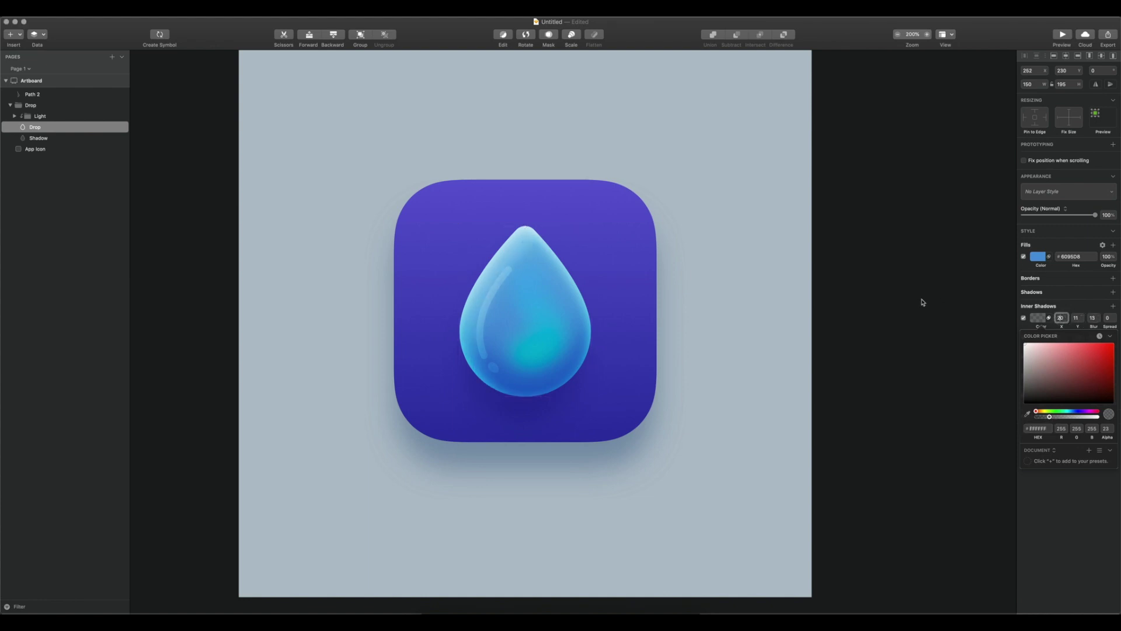
Step: Set the Drop's new white inner shadow Y offset to 13 and fine-tune its alpha
key(super+0)
key(super+minus)
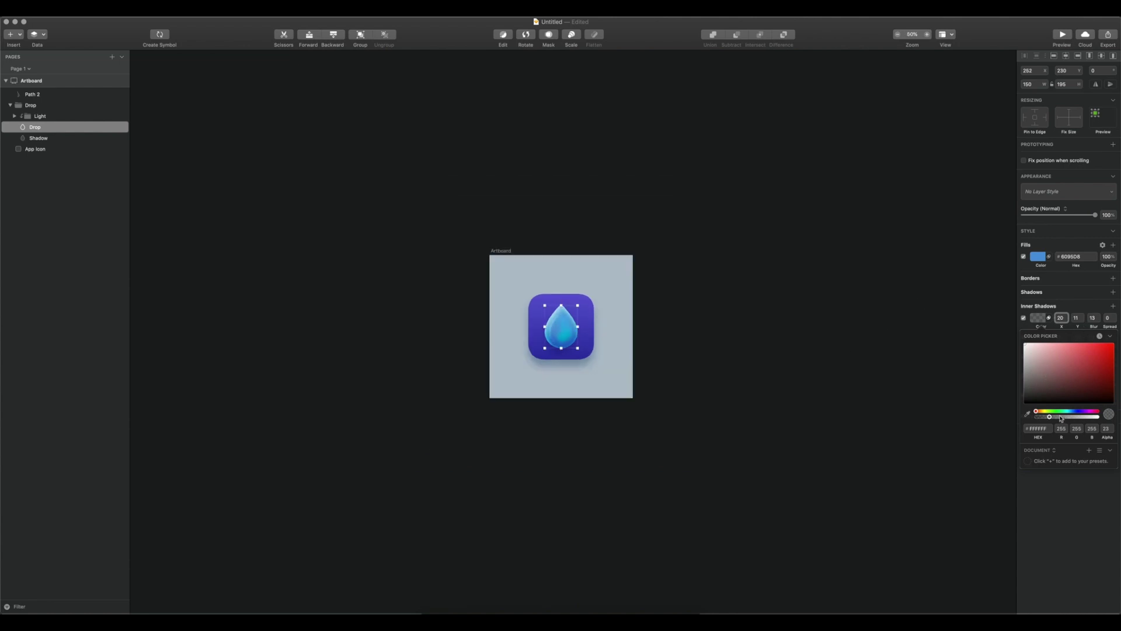
click(1078, 319)
mouse_move(1048, 417)
mouse_down()
mouse_move(1039, 417)
mouse_move(1050, 417)
mouse_up()
click(721, 285)
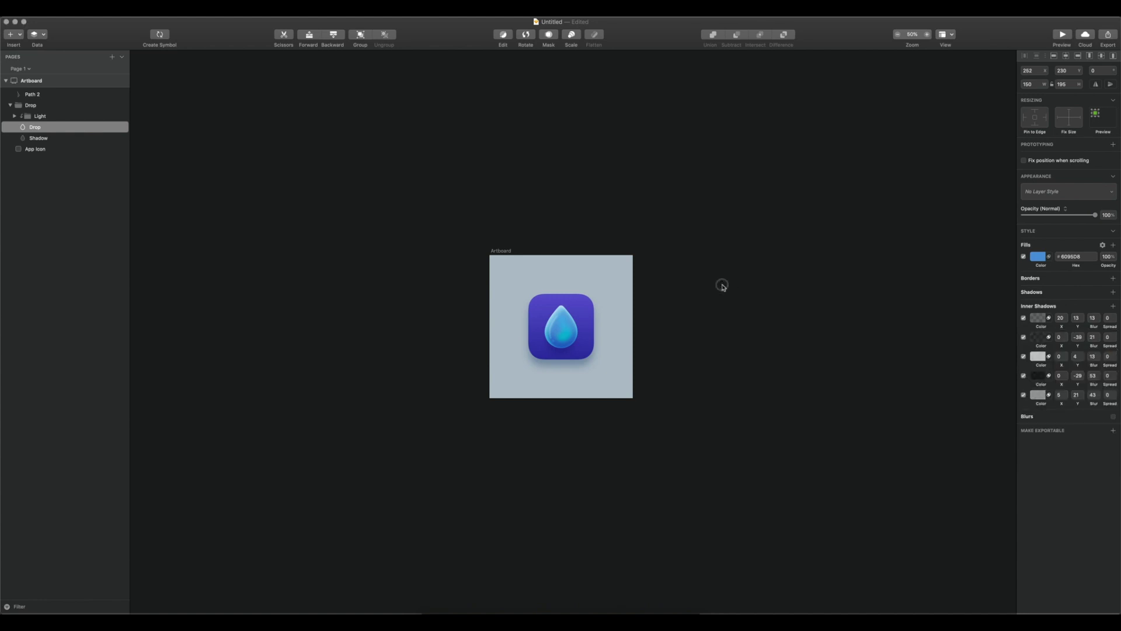
key(super+plus)
key(super+plus)
click(771, 286)
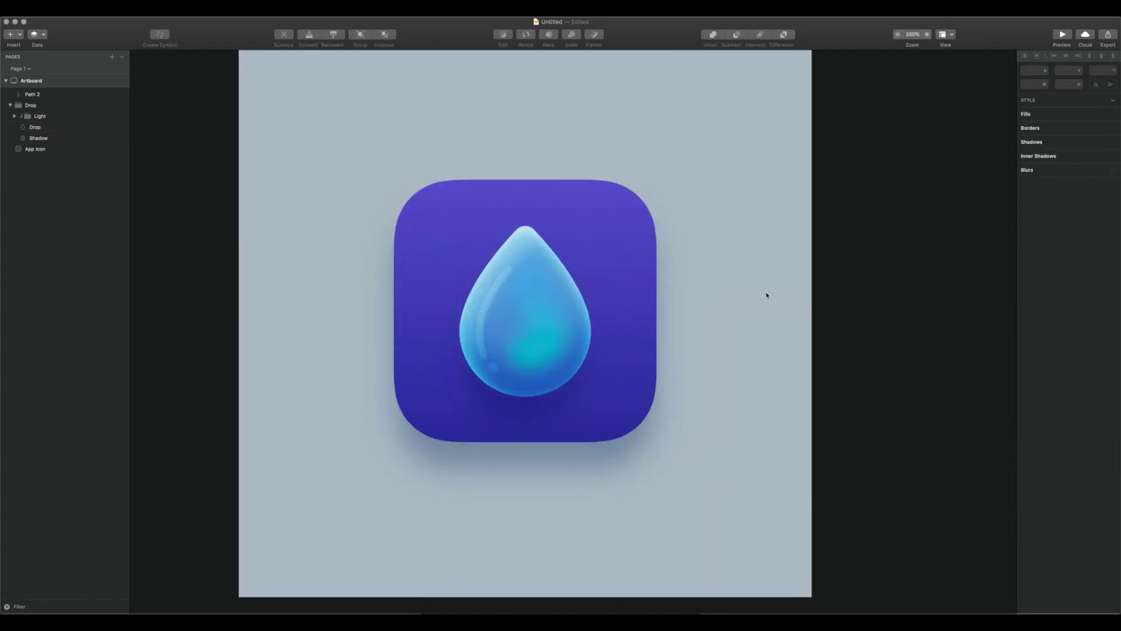
drag(778, 296, 756, 287)
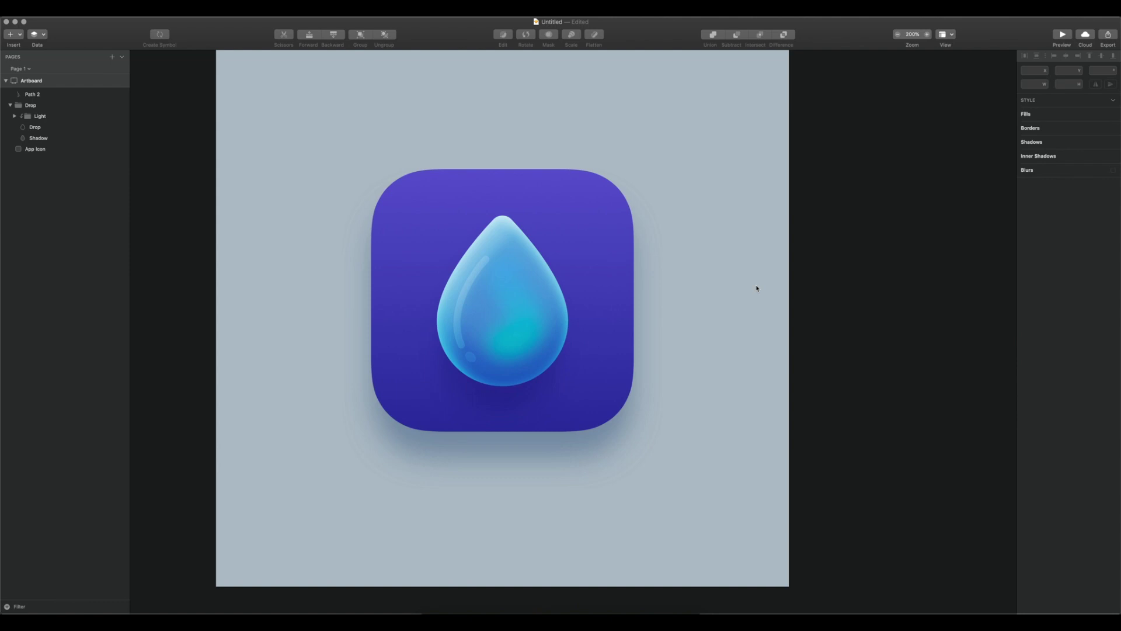
key(super+minus)
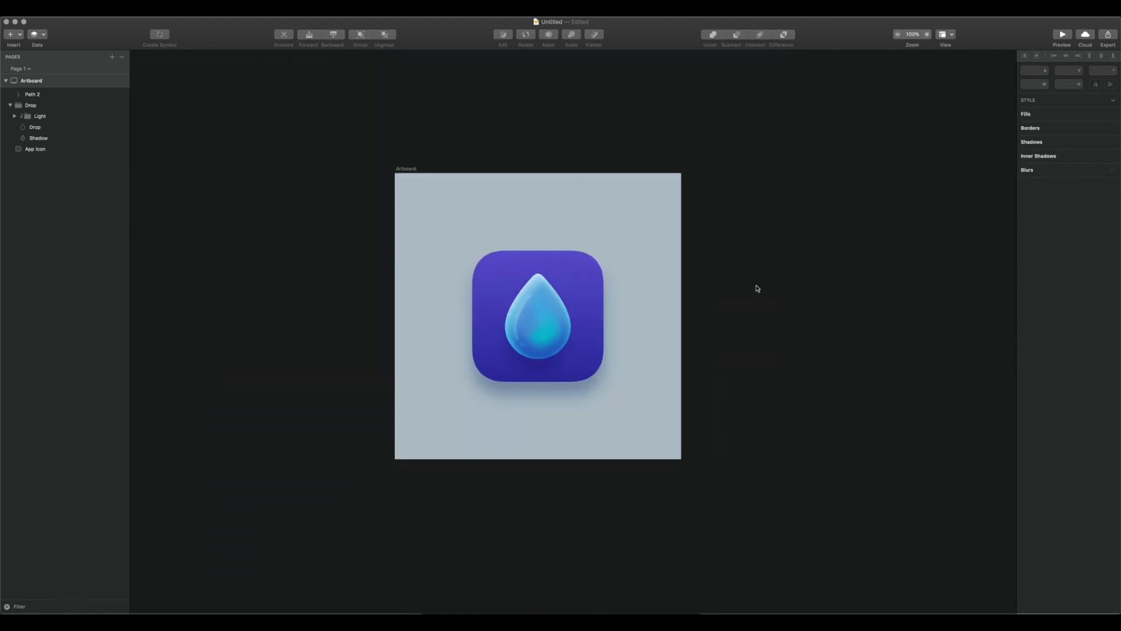
key(super+plus)
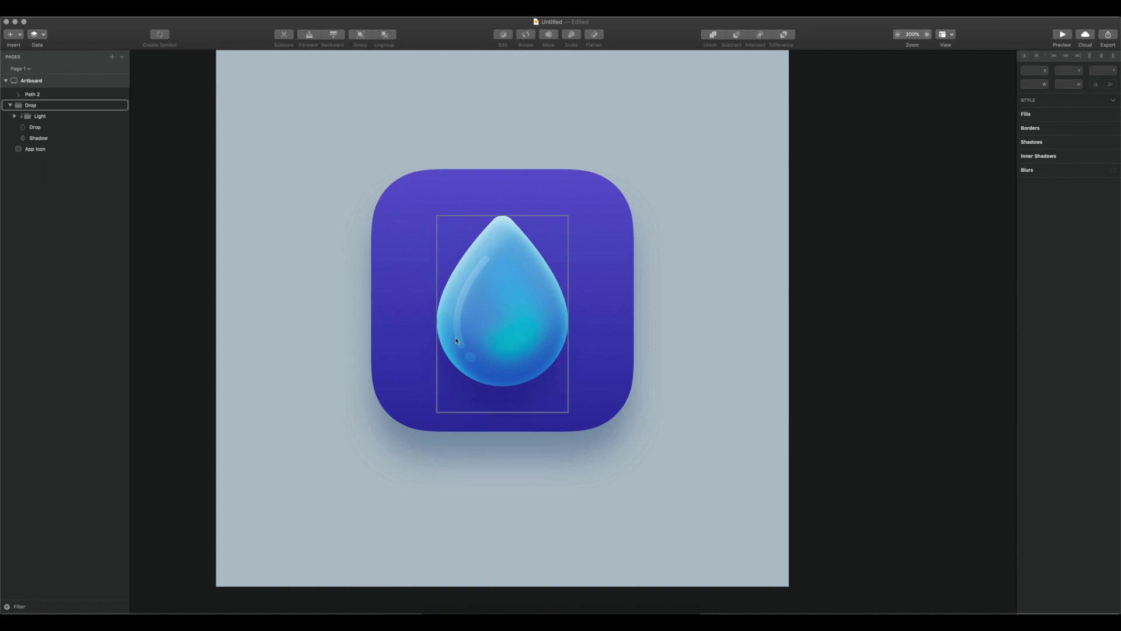
Step: Duplicate the Drop layer and turn off masking on the lower Drop
double_click(439, 321)
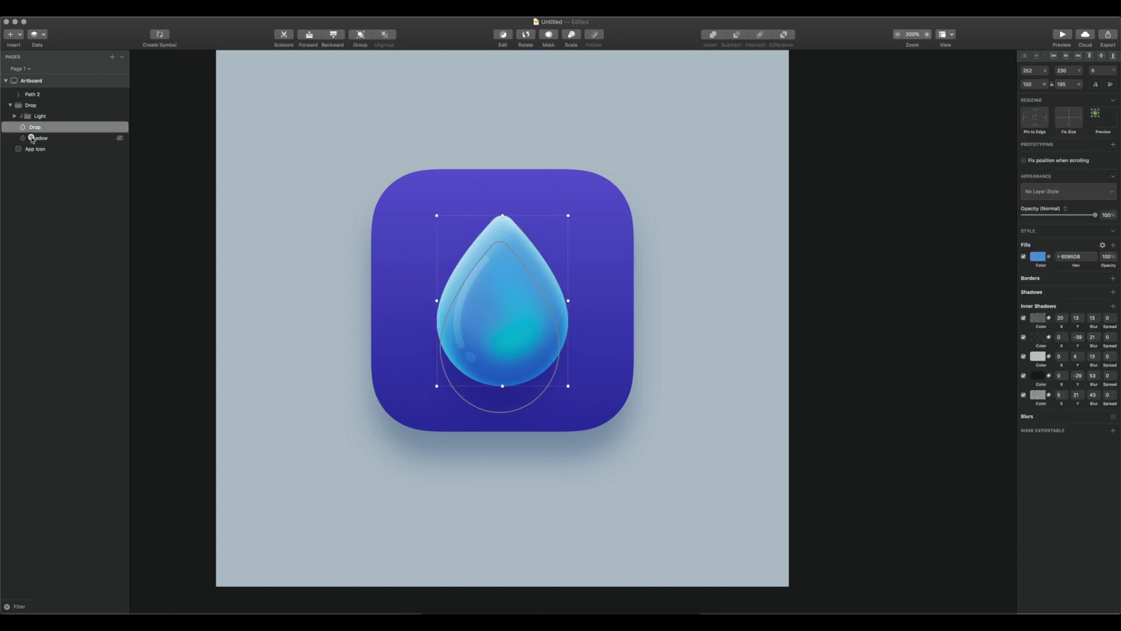
click(32, 138)
click(35, 128)
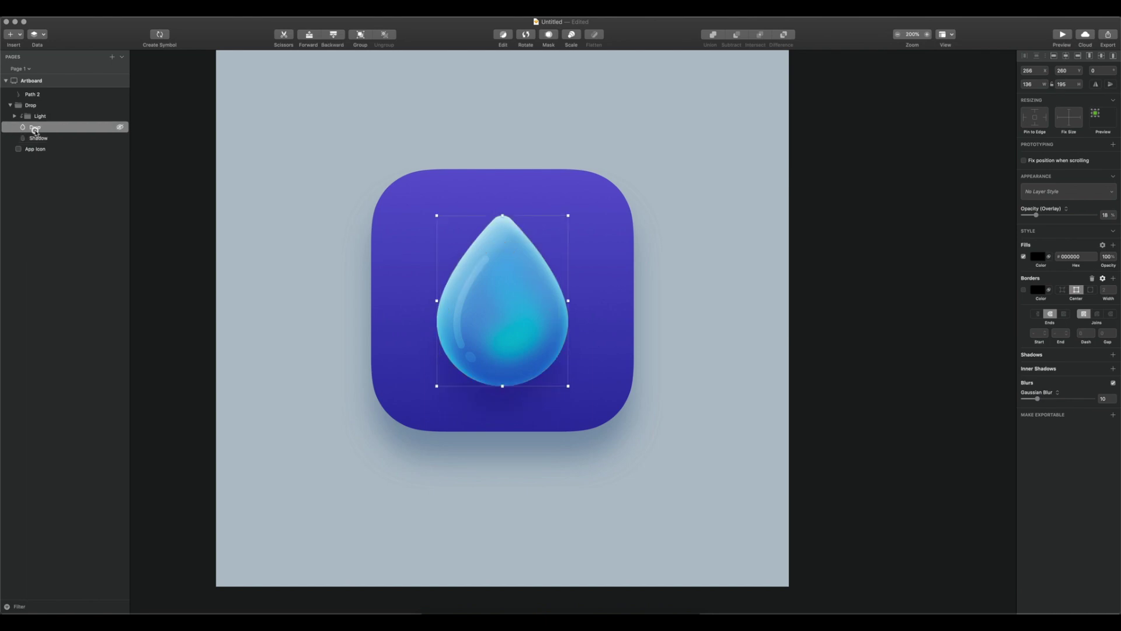
key(super+d)
click(35, 139)
right_click(35, 139)
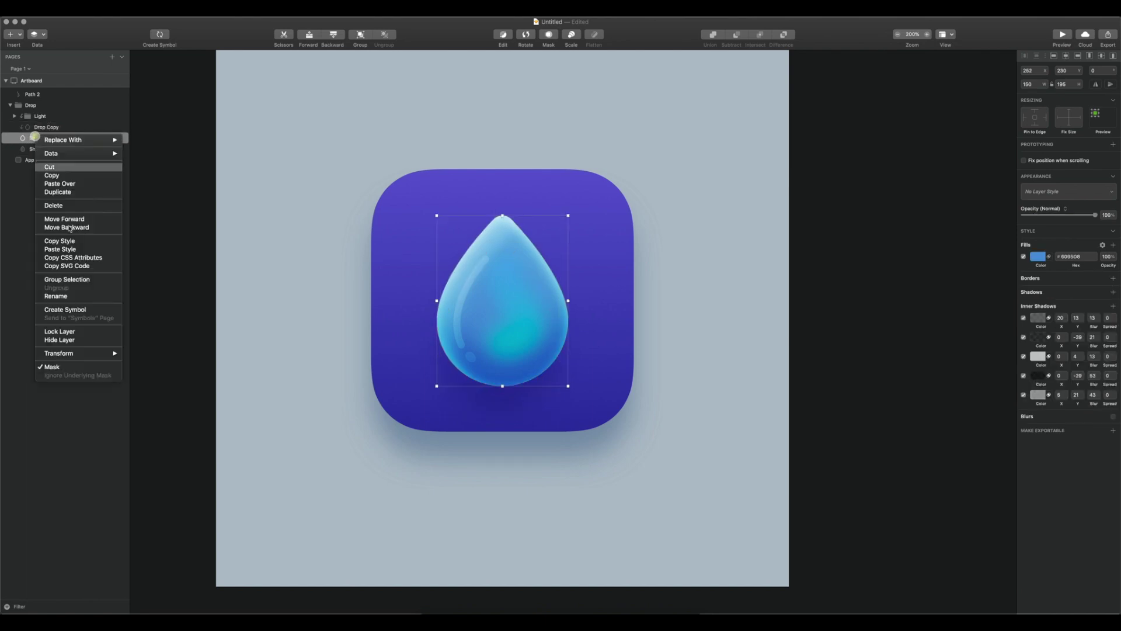
click(58, 366)
Step: Shift the lower Drop diagonally down and to the right of the main drop, to X 277 and Y 272
key(shift+Down)
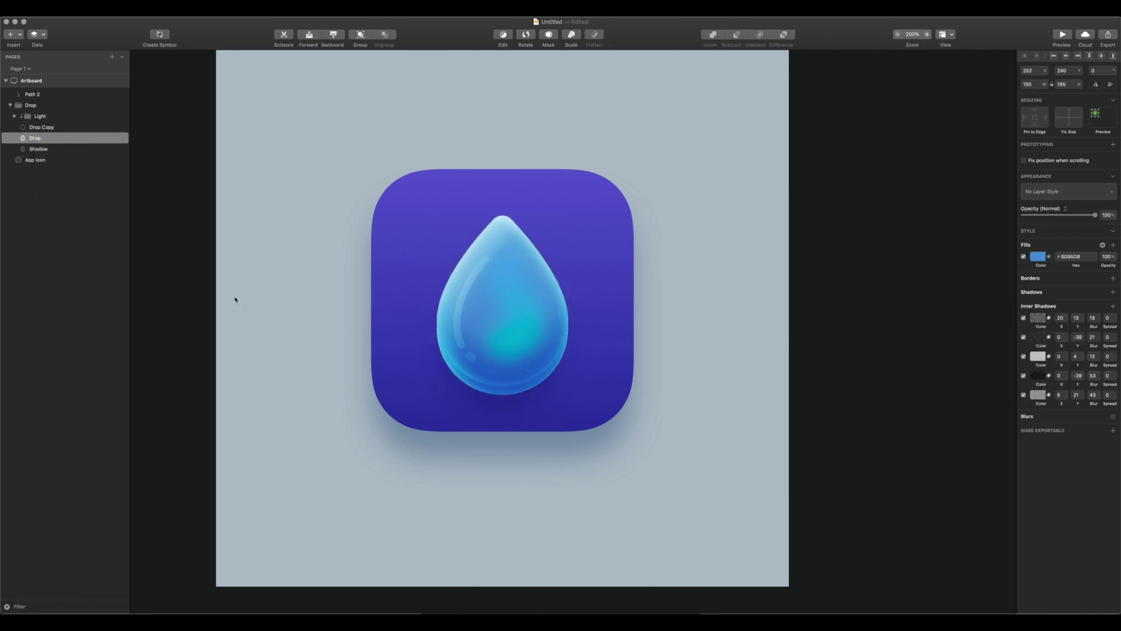
key(shift+Right)
key(shift+Down)
key(shift+Right)
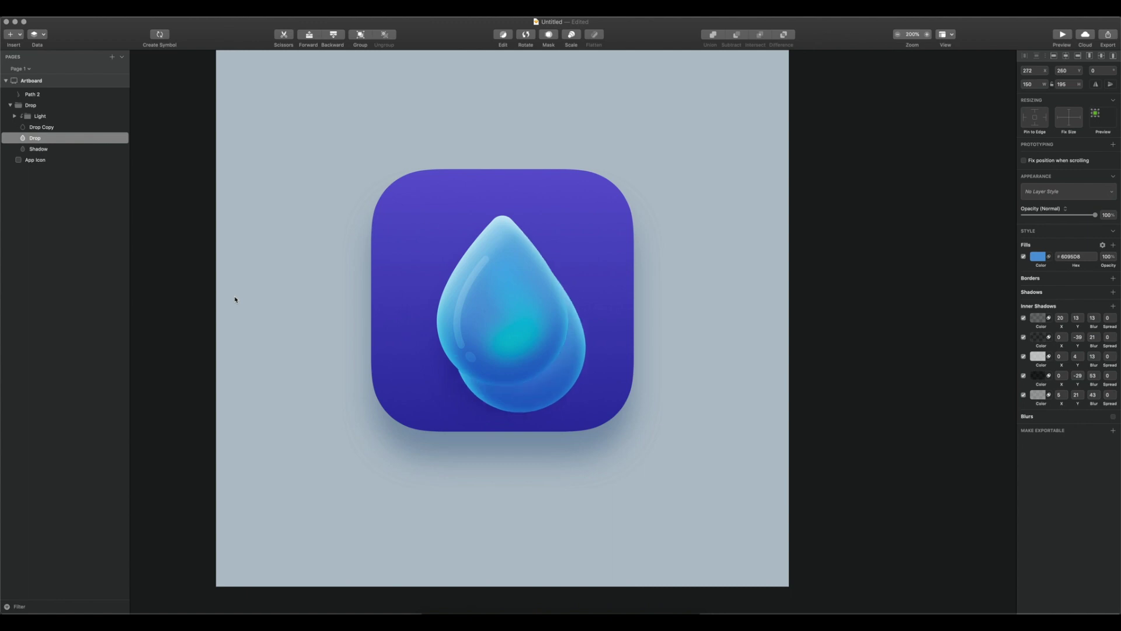
key(Down)
key(Down)
key(Right)
key(shift+Up)
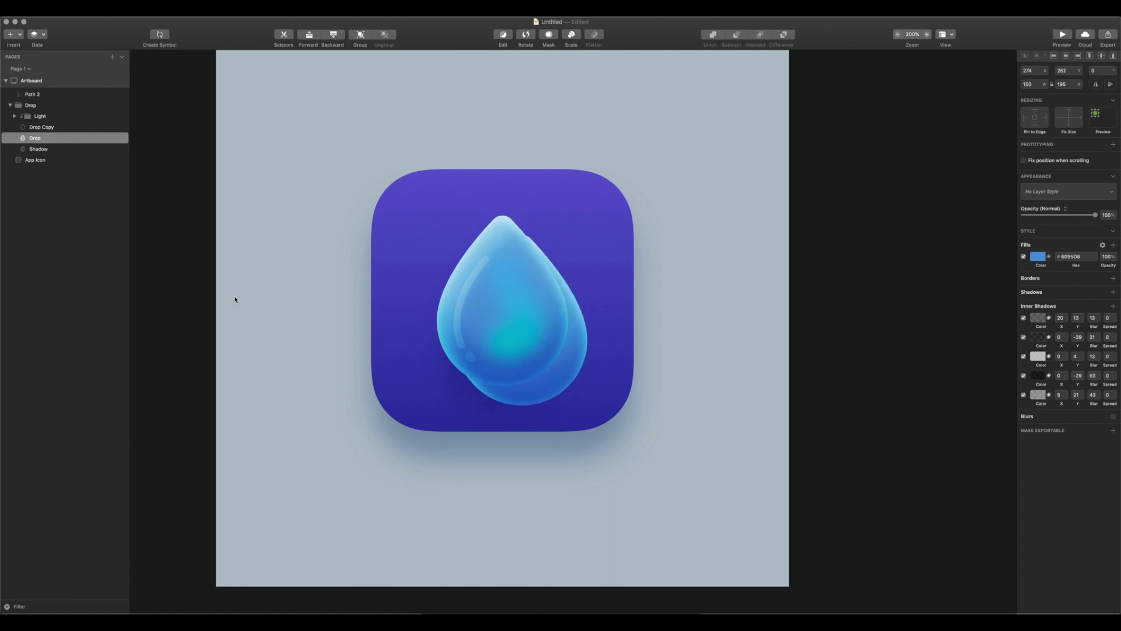
key(shift+Left)
key(shift+Right)
key(Right)
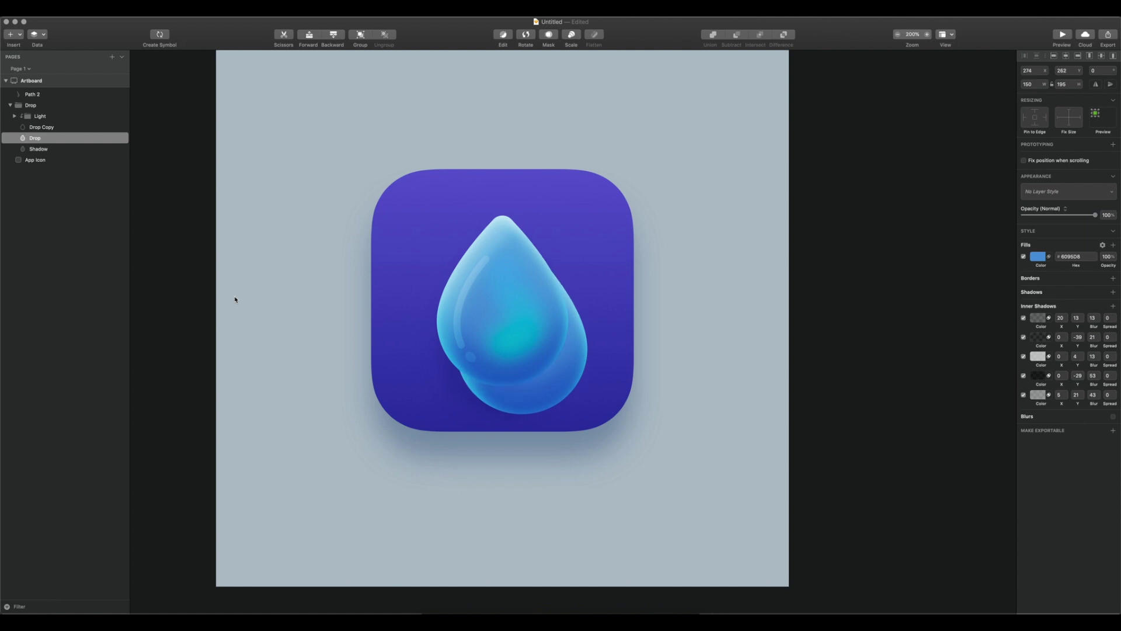
key(shift+Down)
key(Right)
key(Right)
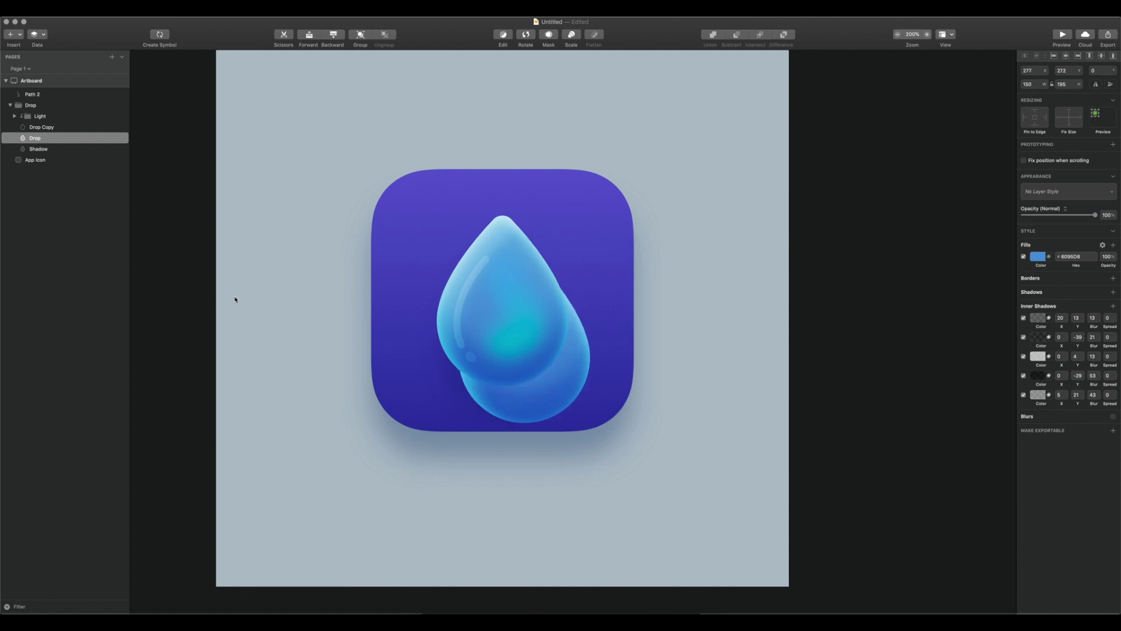
Step: Add a point on the lower Drop's lower-left edge and pull its right and bottom points diagonally outward, stretching it to about 218 by 265
click(503, 35)
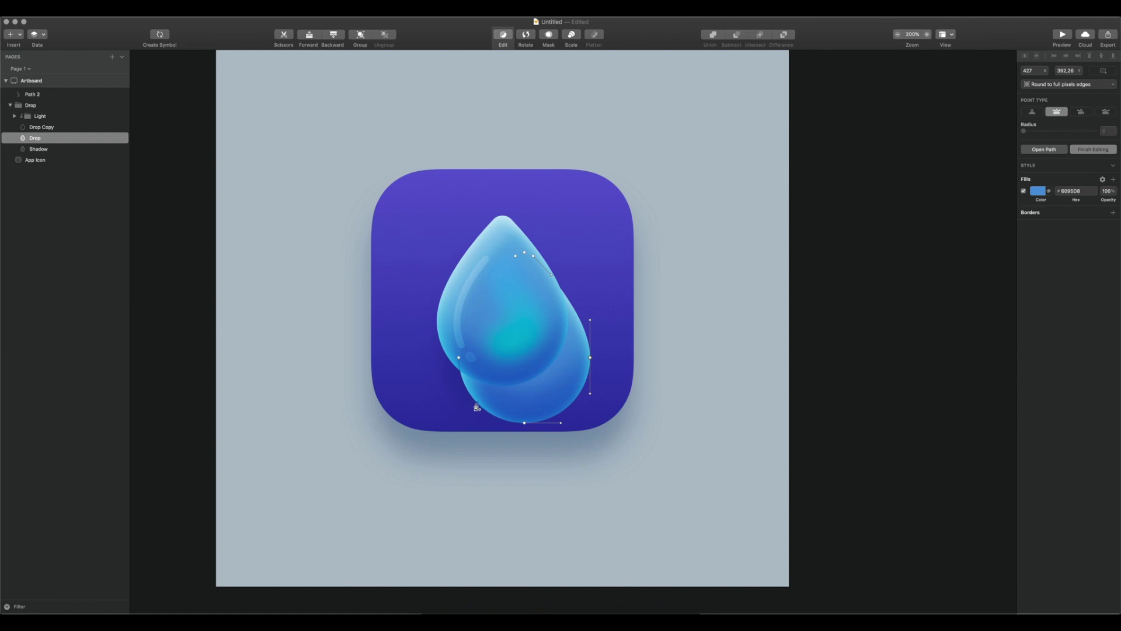
click(477, 404)
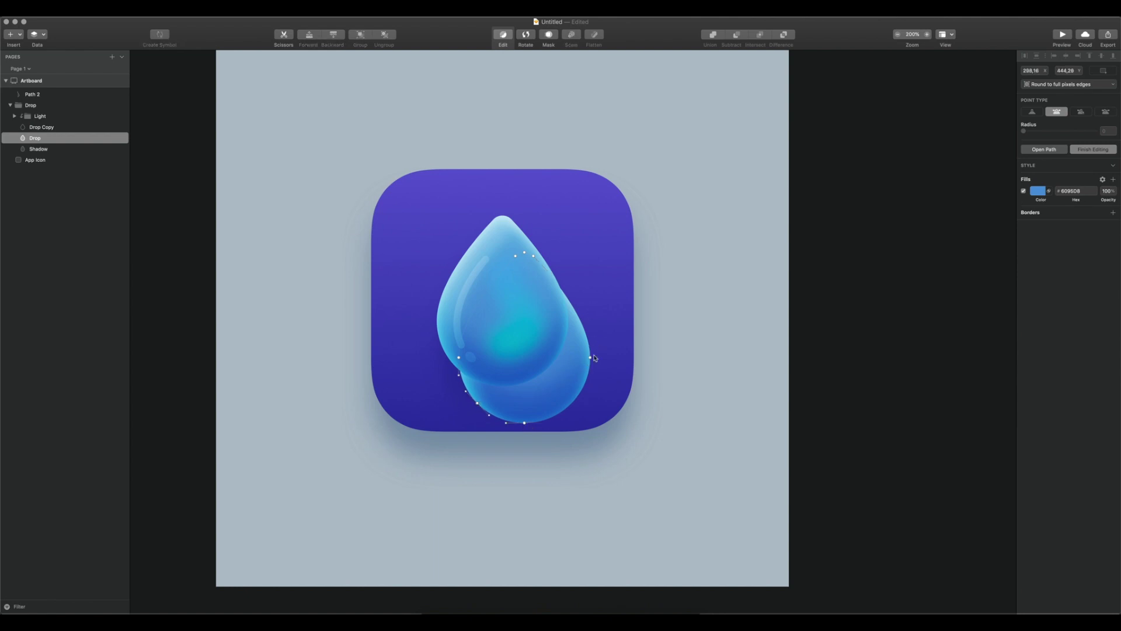
drag(591, 357, 649, 417)
drag(524, 424, 555, 484)
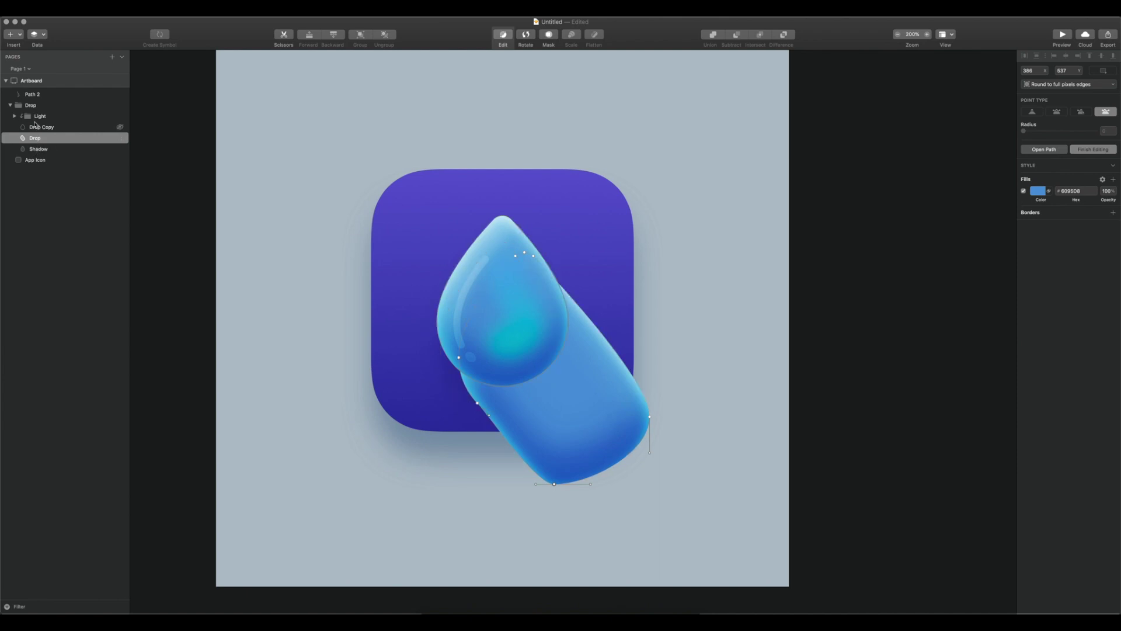
Step: Make the App Icon shape a mask and move Path 2 into the Drop group above Light
click(34, 130)
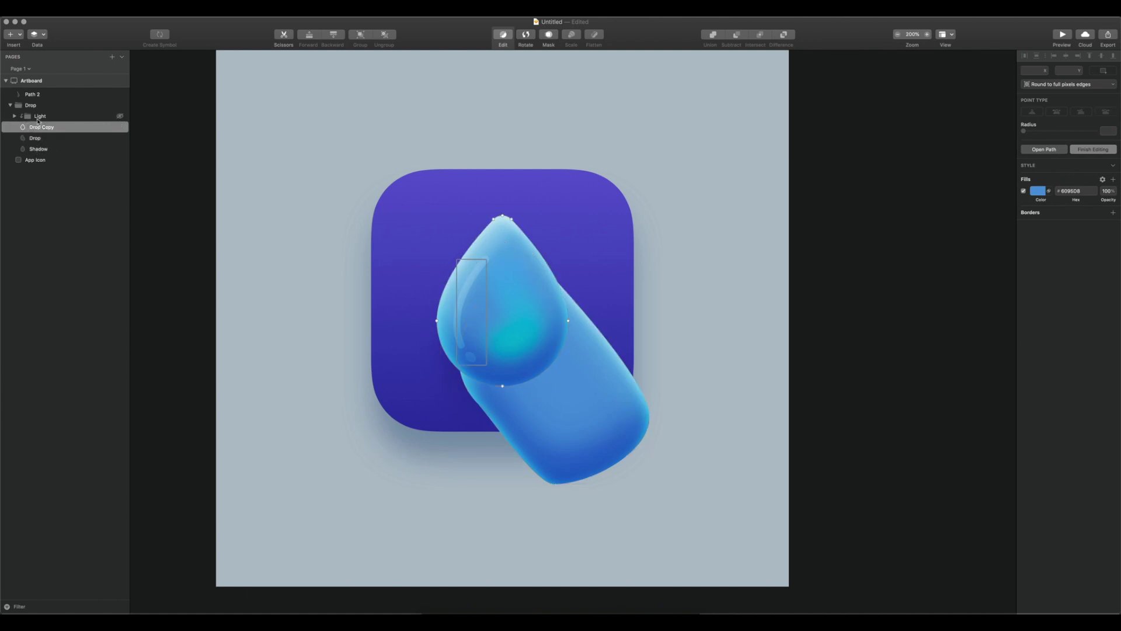
right_click(31, 159)
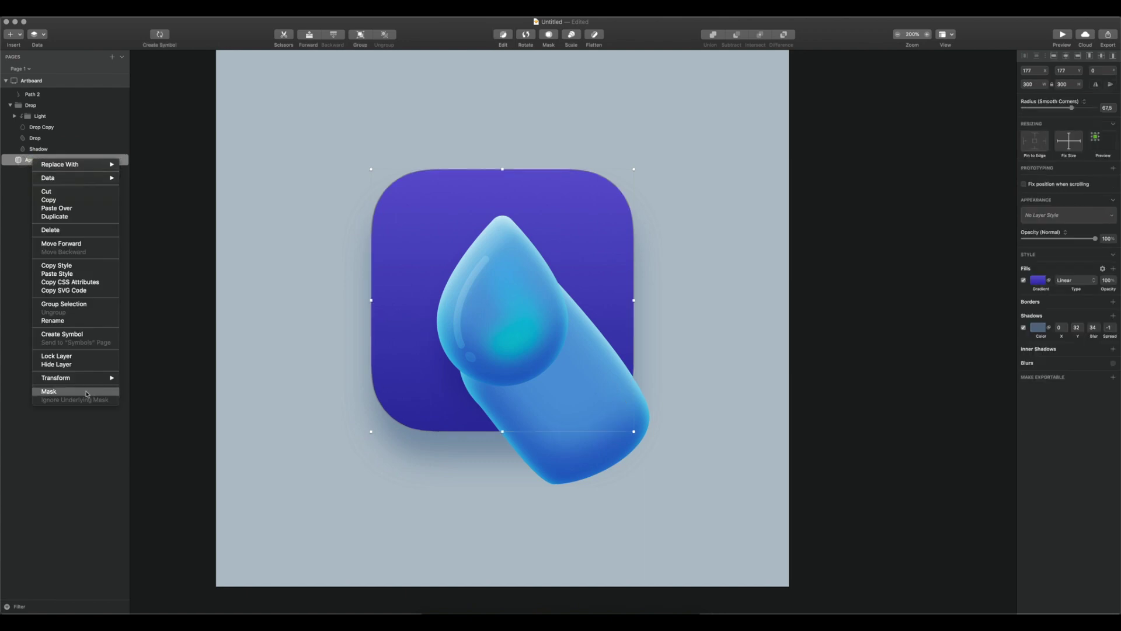
click(84, 391)
click(36, 94)
drag(36, 96, 38, 108)
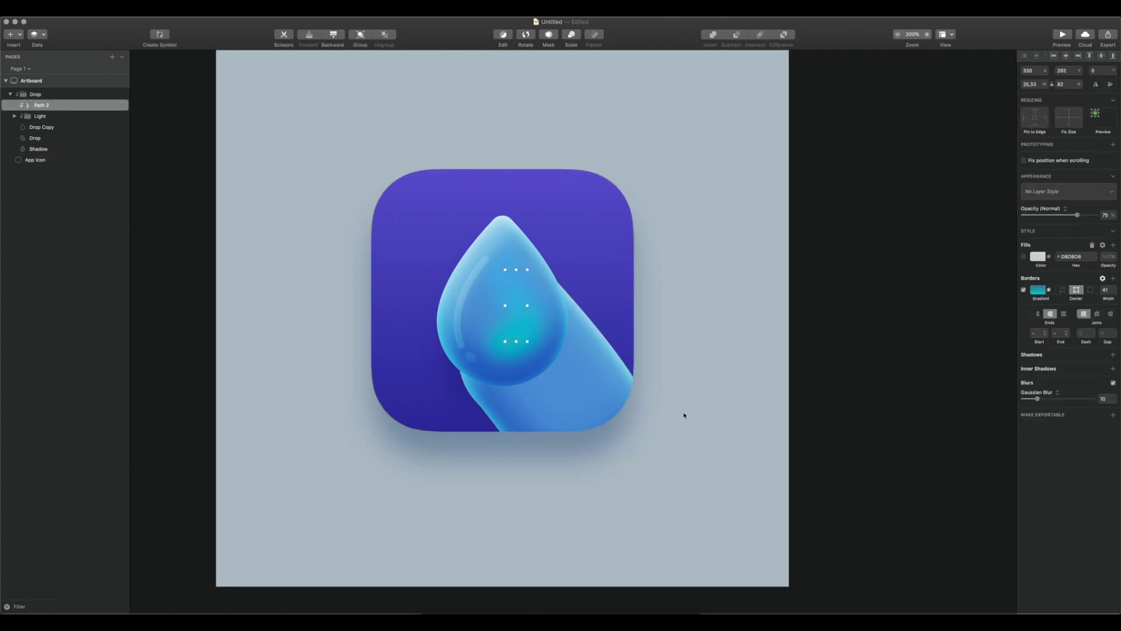
Step: Set the stretched lower Drop's opacity to 7% and its fill to black 000000
click(602, 367)
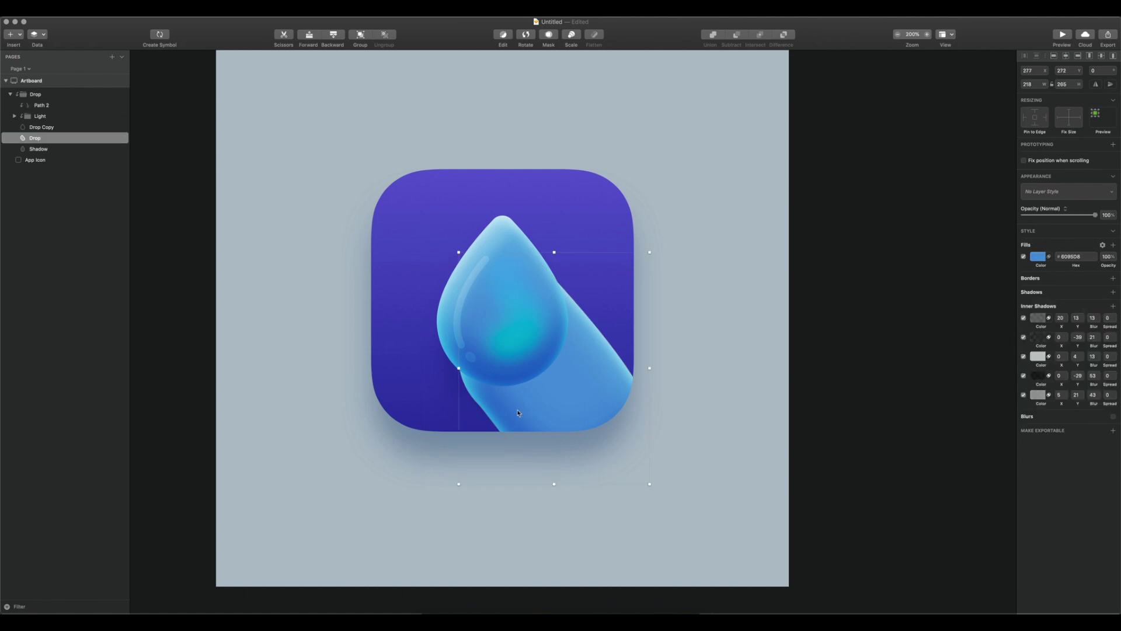
drag(1042, 215, 1027, 214)
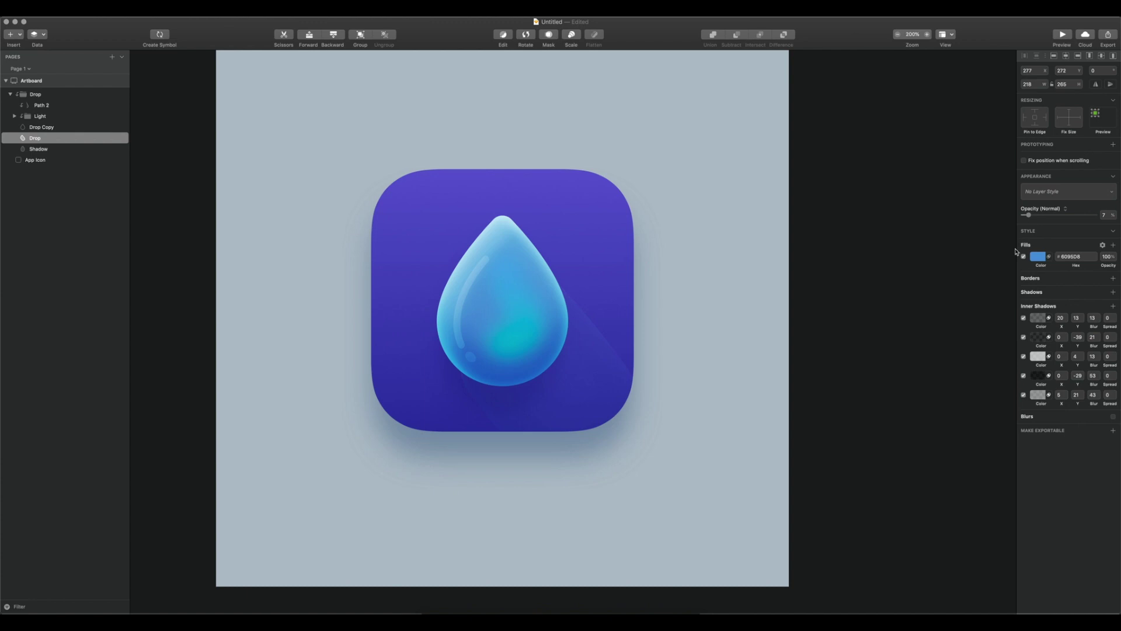
click(1036, 255)
click(1030, 357)
click(1070, 498)
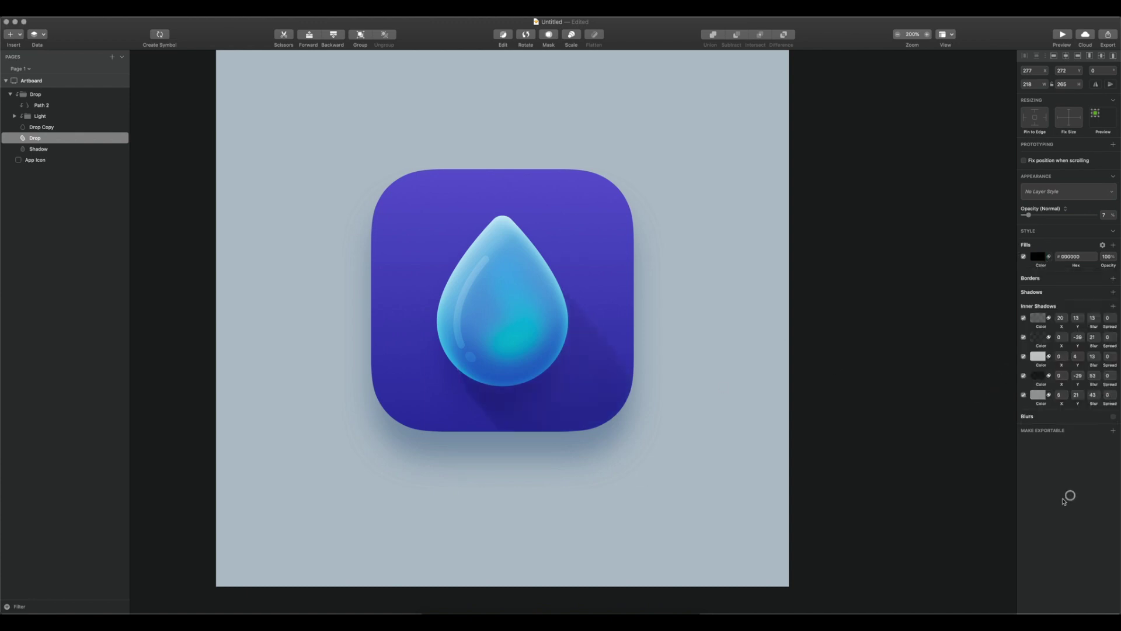
Step: Remove the white inner shadow with X offset 20 from the stretched lower Drop
click(1023, 318)
right_click(1029, 315)
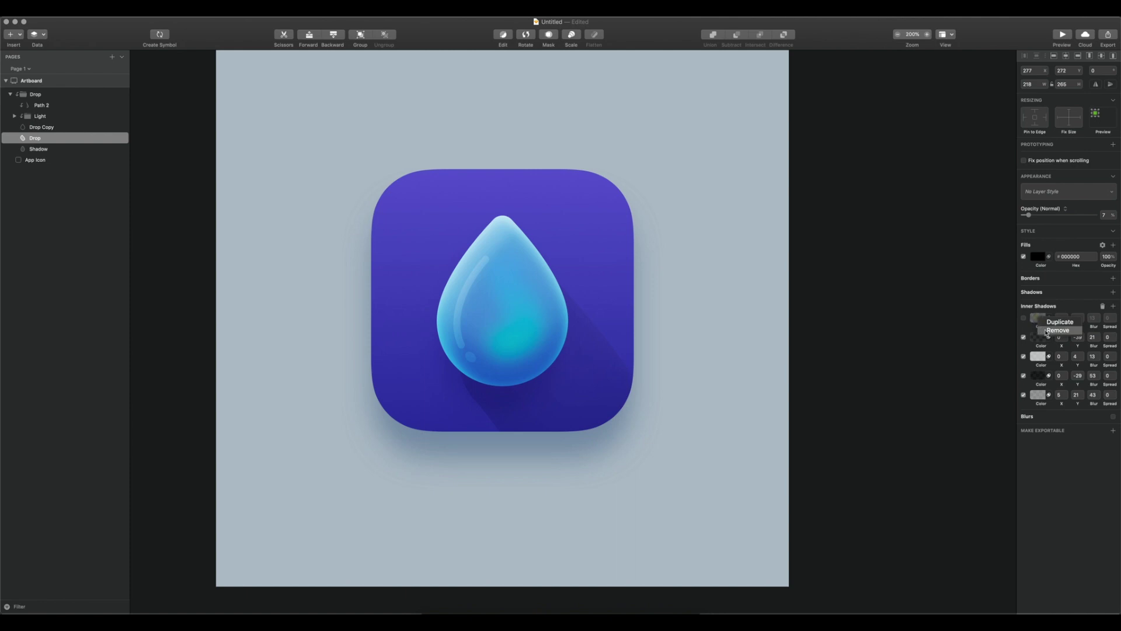
click(1028, 316)
click(1023, 318)
right_click(1039, 319)
click(1046, 330)
Step: Delete the stretched lower Drop's remaining inner shadows, keeping only the dark one with blur 53
click(1023, 318)
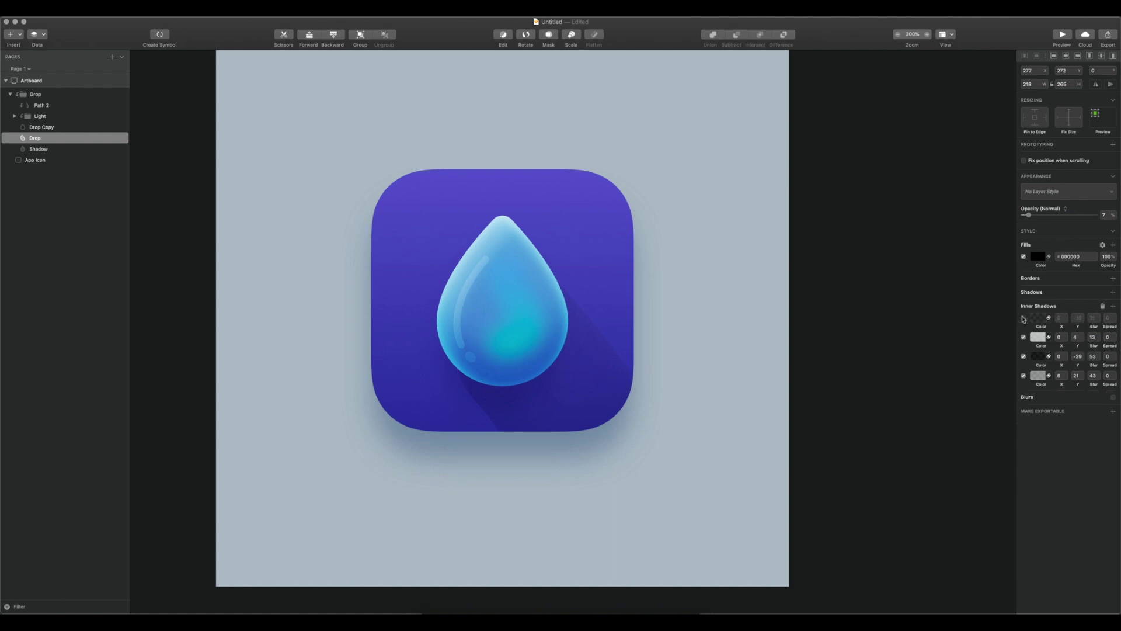
click(1023, 337)
click(1023, 357)
click(1023, 357)
click(1023, 357)
click(1023, 357)
click(1023, 375)
click(1023, 375)
right_click(1034, 377)
click(1044, 386)
right_click(1035, 337)
click(1046, 348)
right_click(1038, 318)
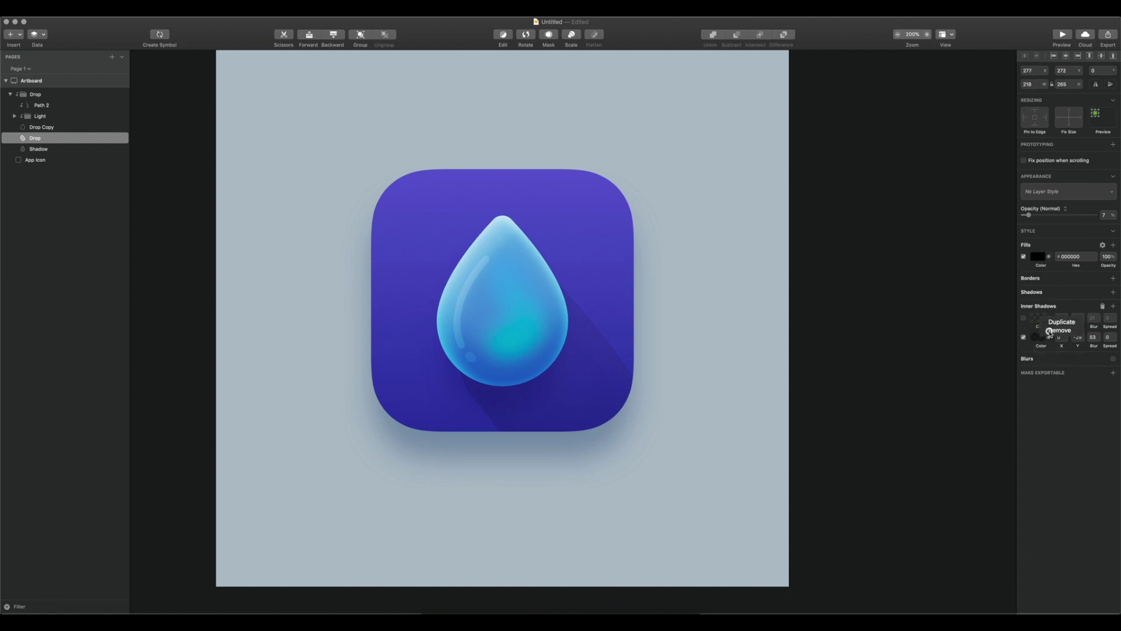
click(1049, 330)
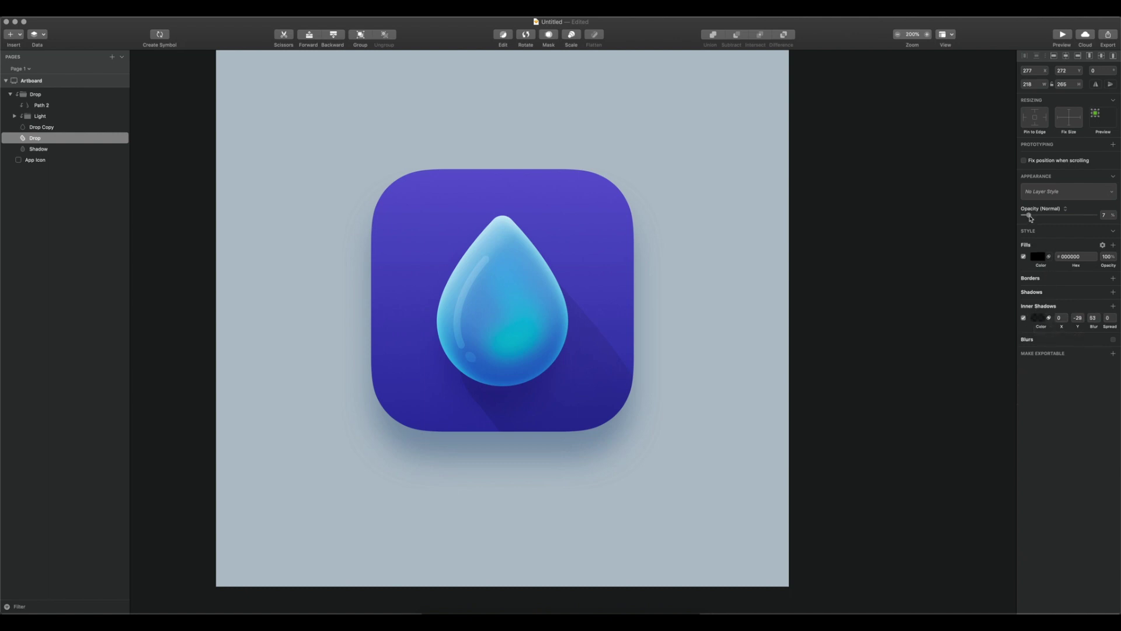
Step: Set the stretched lower Drop's blend mode to Overlay and fine-tune its opacity to a faint long shadow
click(1048, 256)
click(1049, 257)
click(1041, 208)
click(1043, 211)
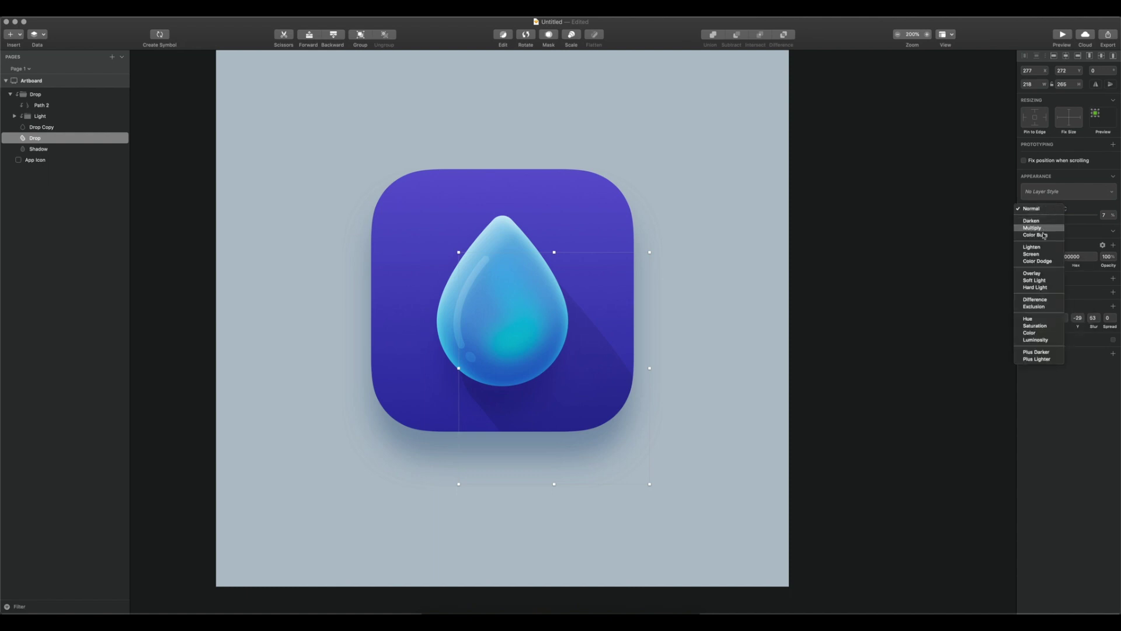
click(1043, 273)
drag(1028, 214, 1034, 216)
key(super+minus)
key(super+minus)
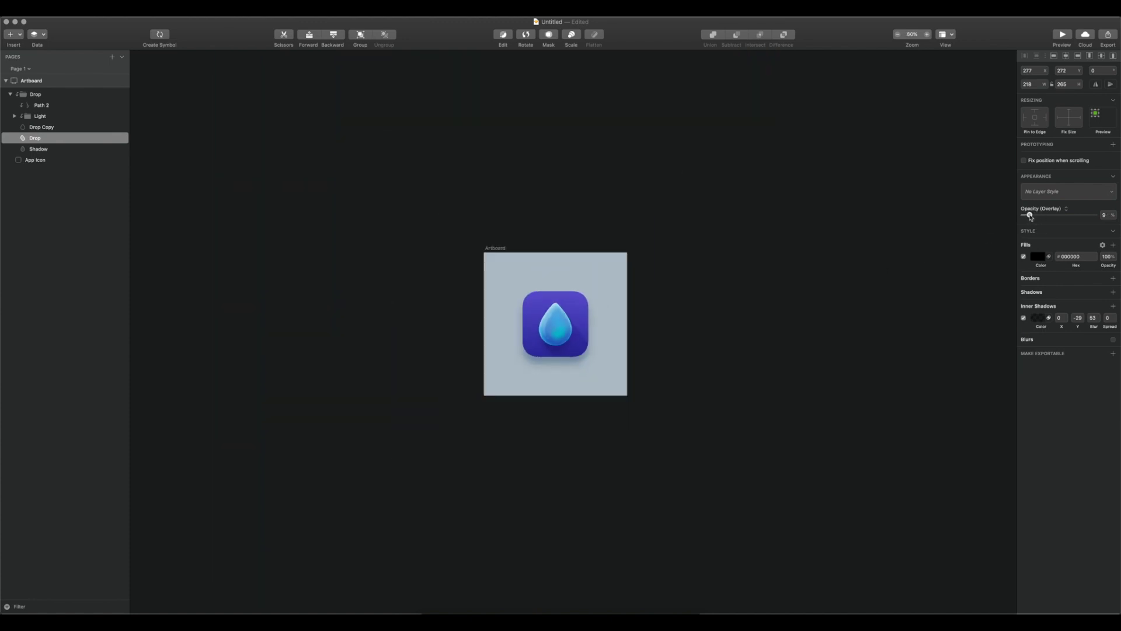
drag(1031, 217, 1026, 216)
key(super+plus)
Step: Widen the artboard rightward to about twice its width, leaving empty space beside the icon
click(767, 262)
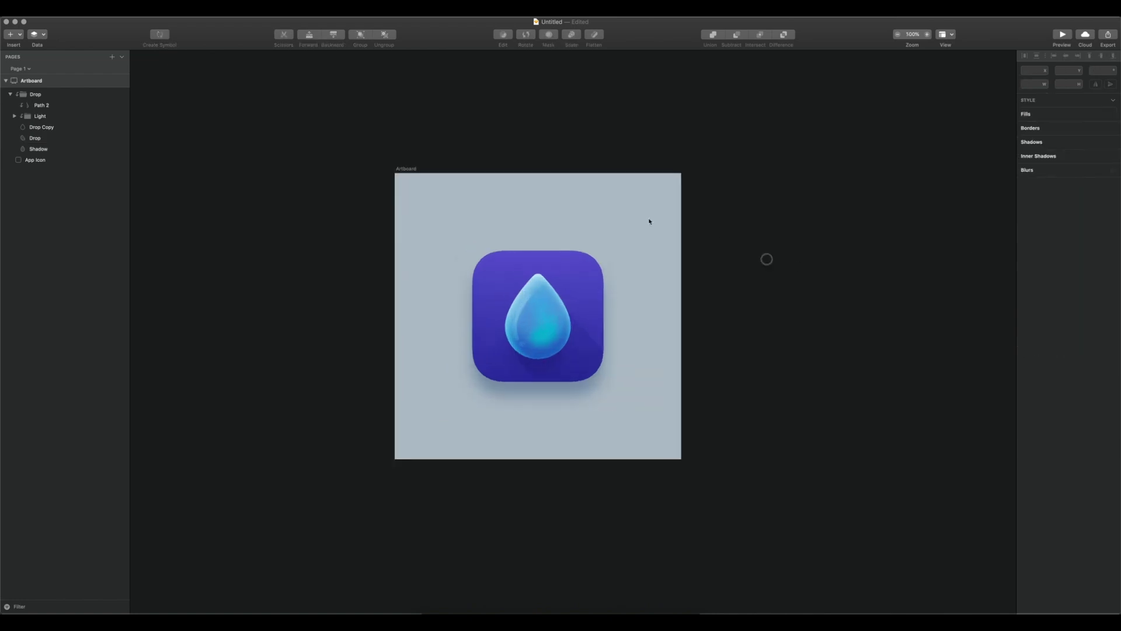
click(613, 244)
drag(680, 316, 950, 316)
Step: Group the Drop group with the App Icon shape and name the new group Icon Drop
click(10, 94)
click(35, 94)
shift+click(33, 105)
key(super+g)
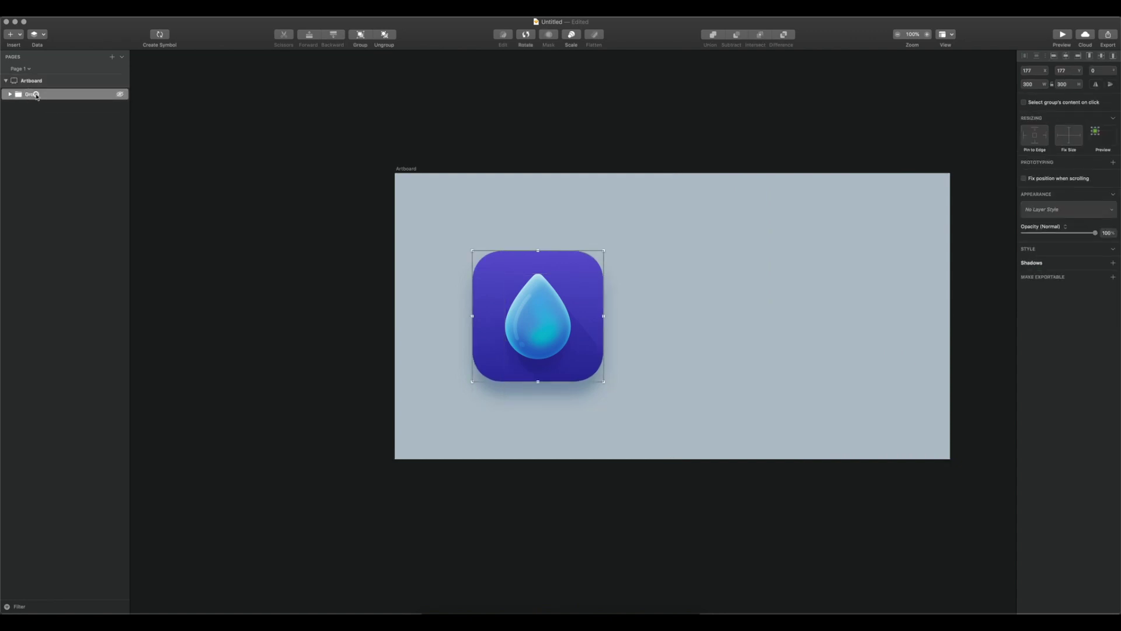
double_click(34, 94)
text(Icon D)
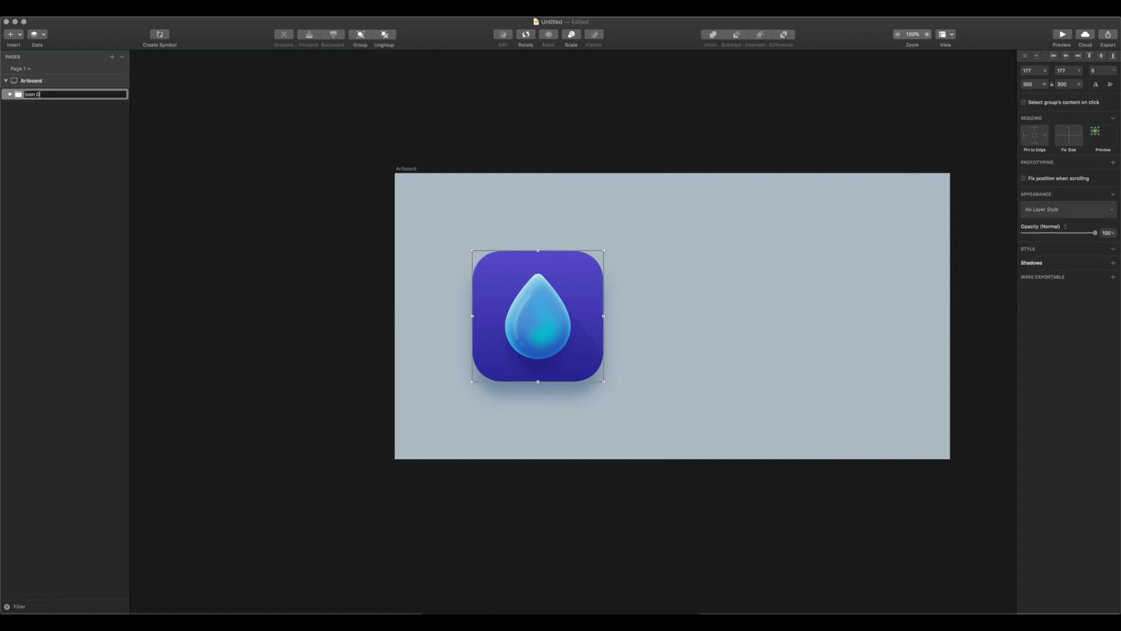
key(Return)
Step: Rename the artboard as Icons
double_click(30, 81)
text(Icons)
key(Return)
Step: Place a copy of the icon beside the original on its right, and delete the long shadow from the original
click(534, 295)
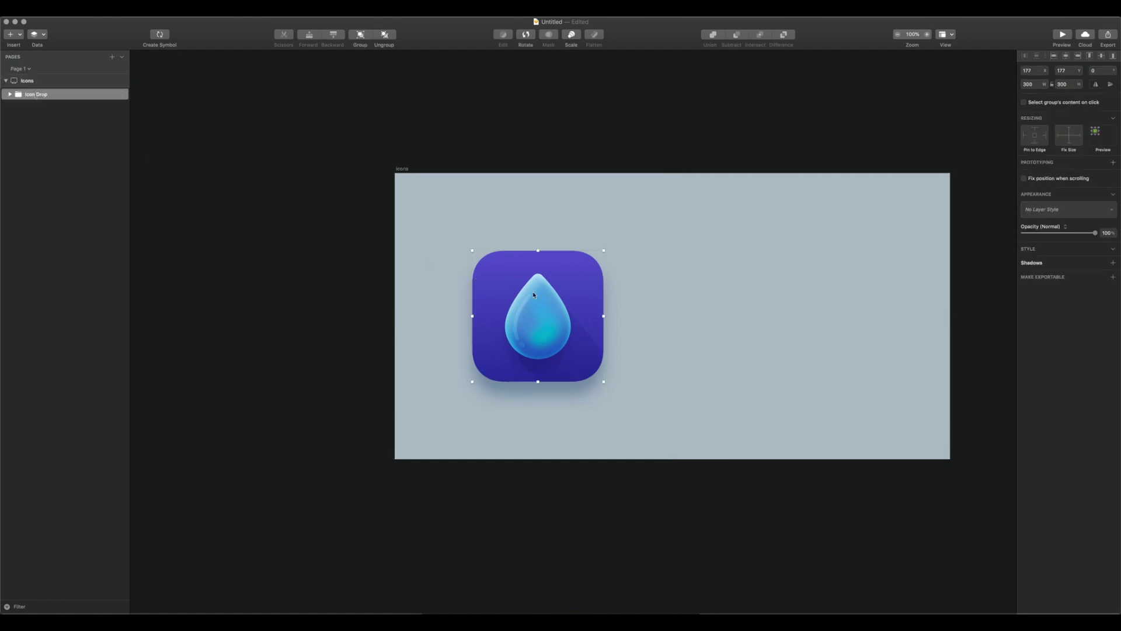
drag(524, 296, 684, 297)
click(617, 306)
super+click(586, 339)
key(BackSpace)
drag(687, 214, 627, 228)
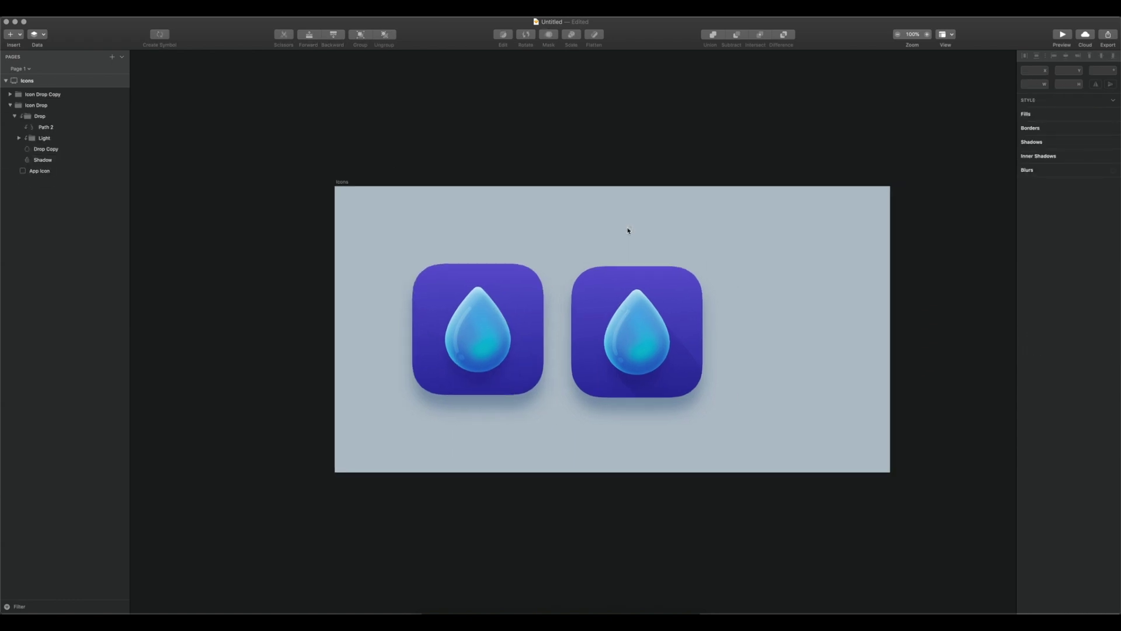
Step: Add an inner shadow with blur 13 and Overlay blending to the left icon's Drop Copy shape
super+click(496, 332)
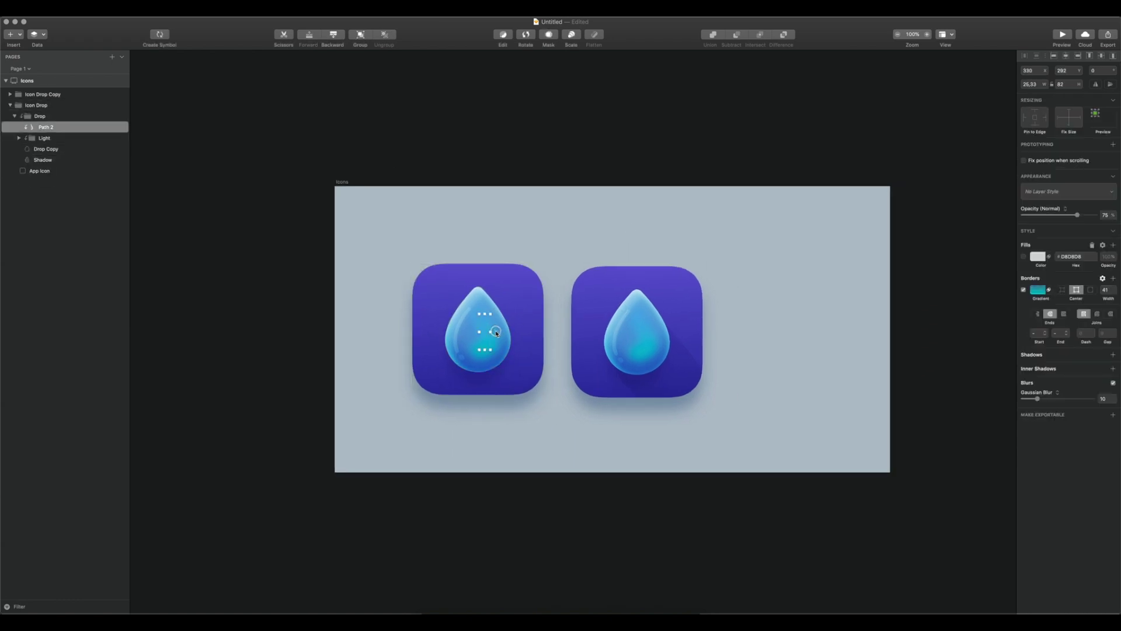
click(40, 150)
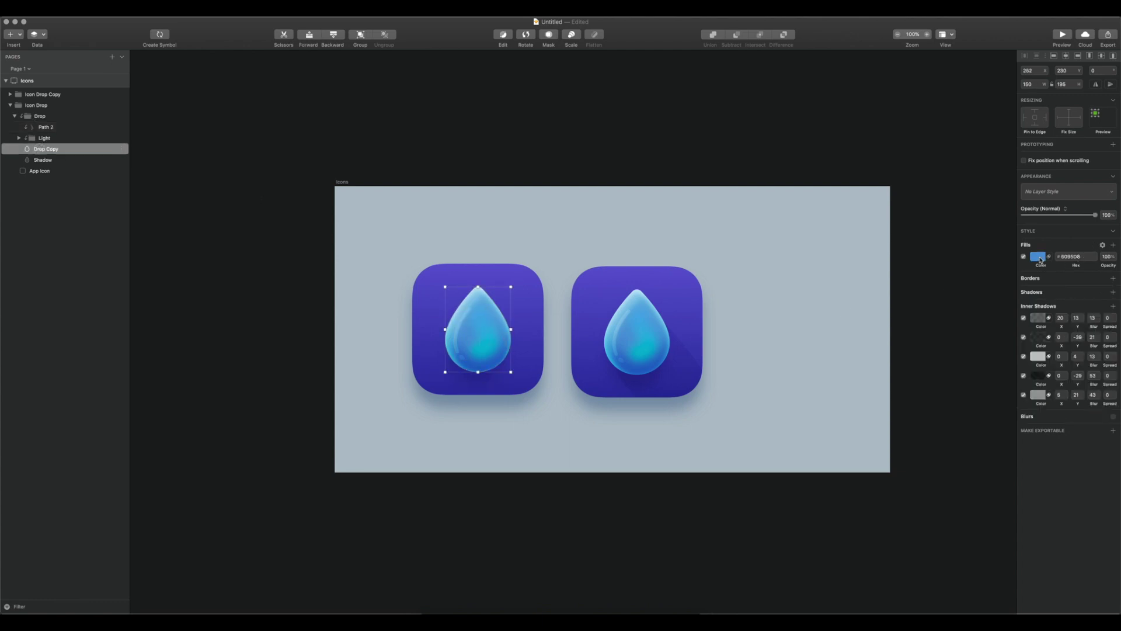
click(1113, 307)
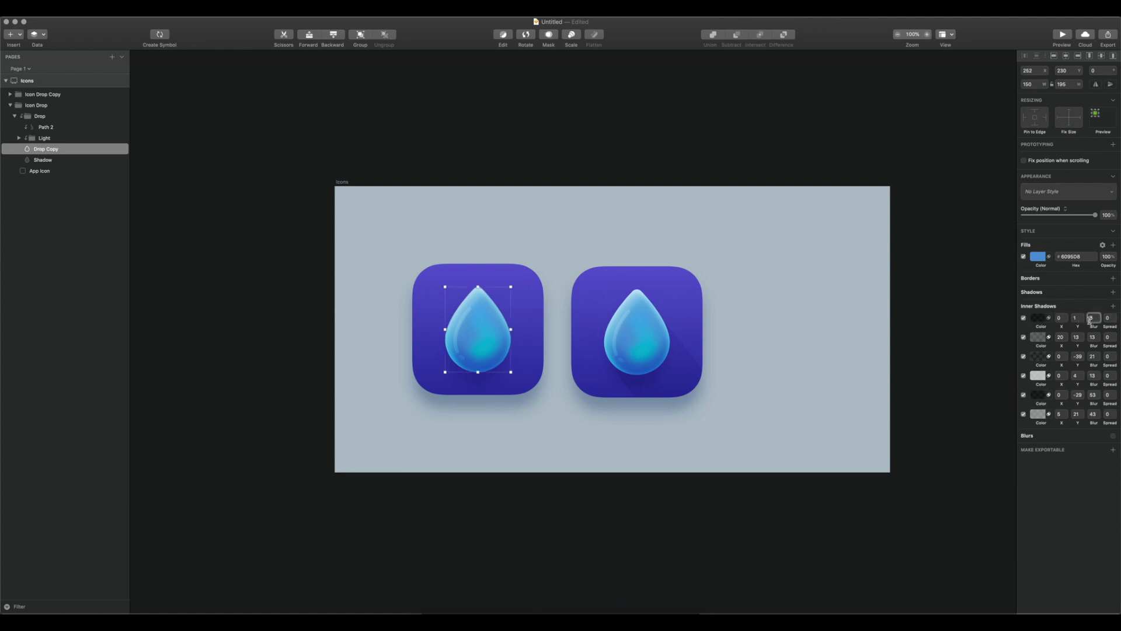
key(shift+Up)
click(1050, 319)
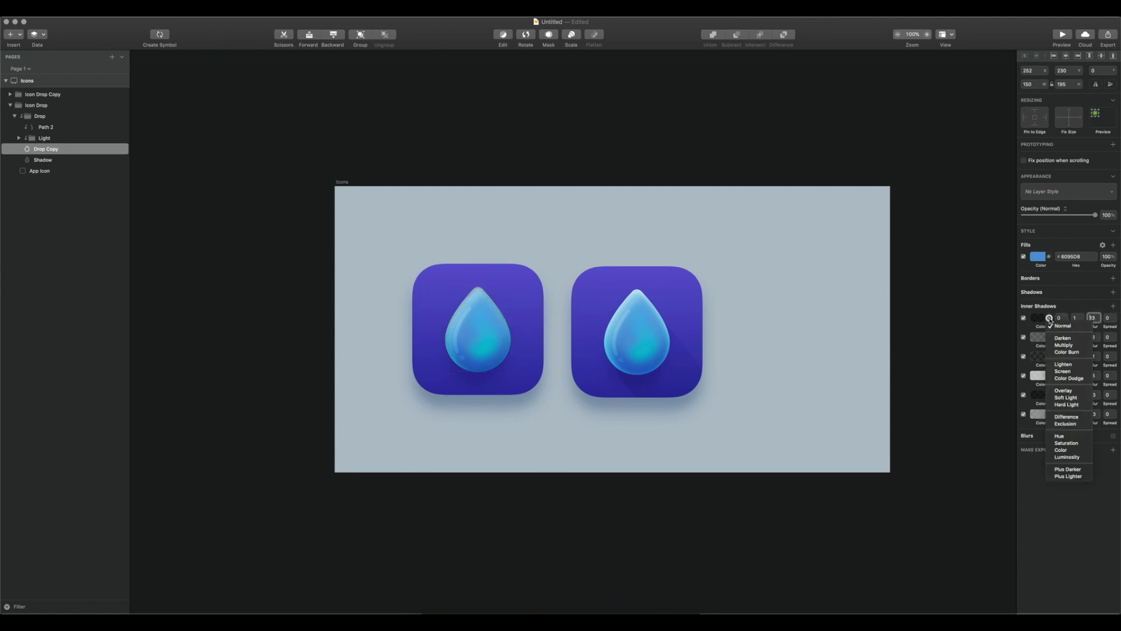
click(1058, 389)
Step: Offset the new inner shadow to X -20 and Y -19, keeping its blur at 13
click(1060, 319)
text(-10)
key(Return)
click(1073, 318)
text(-9)
key(Return)
click(1061, 319)
text(-20)
key(Return)
click(1073, 318)
text(-19)
key(Return)
click(1095, 319)
text(23)
key(Return)
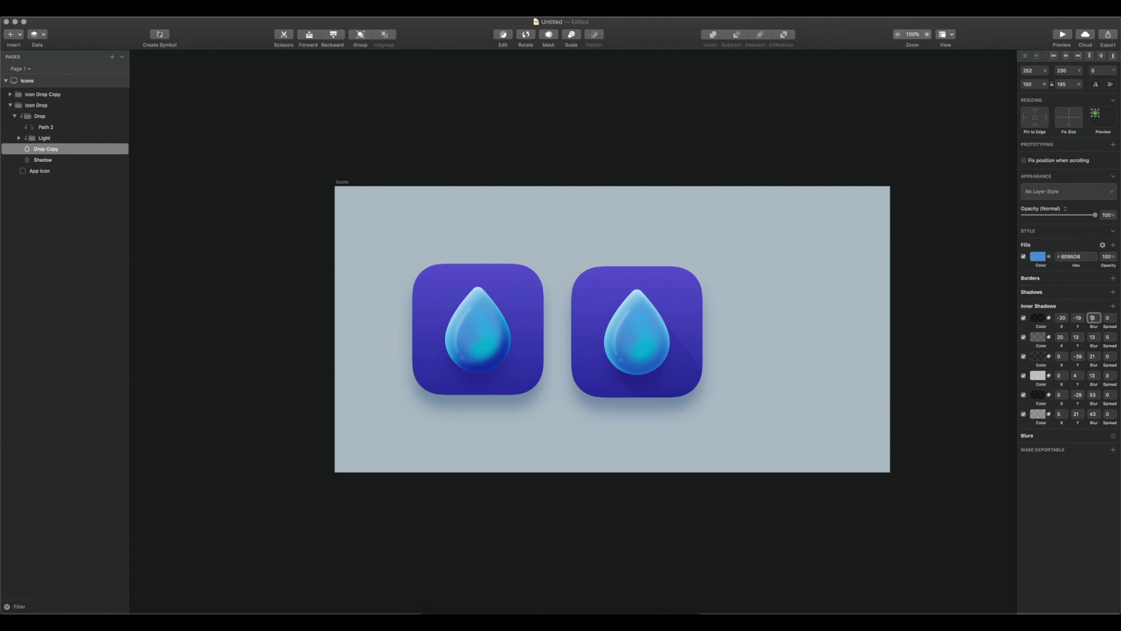
Step: Colour the new inner shadow dark blue-violet at 24% alpha and deselect the drop
click(1037, 320)
mouse_move(1050, 415)
mouse_down()
mouse_move(1034, 415)
mouse_move(1044, 416)
mouse_up()
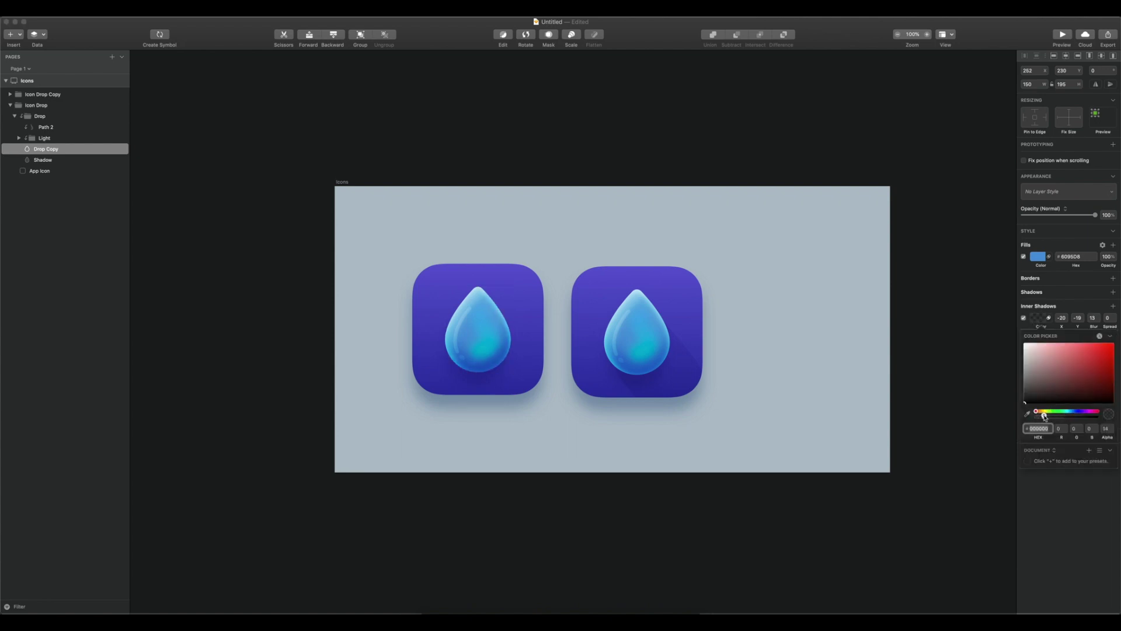
key(super+minus)
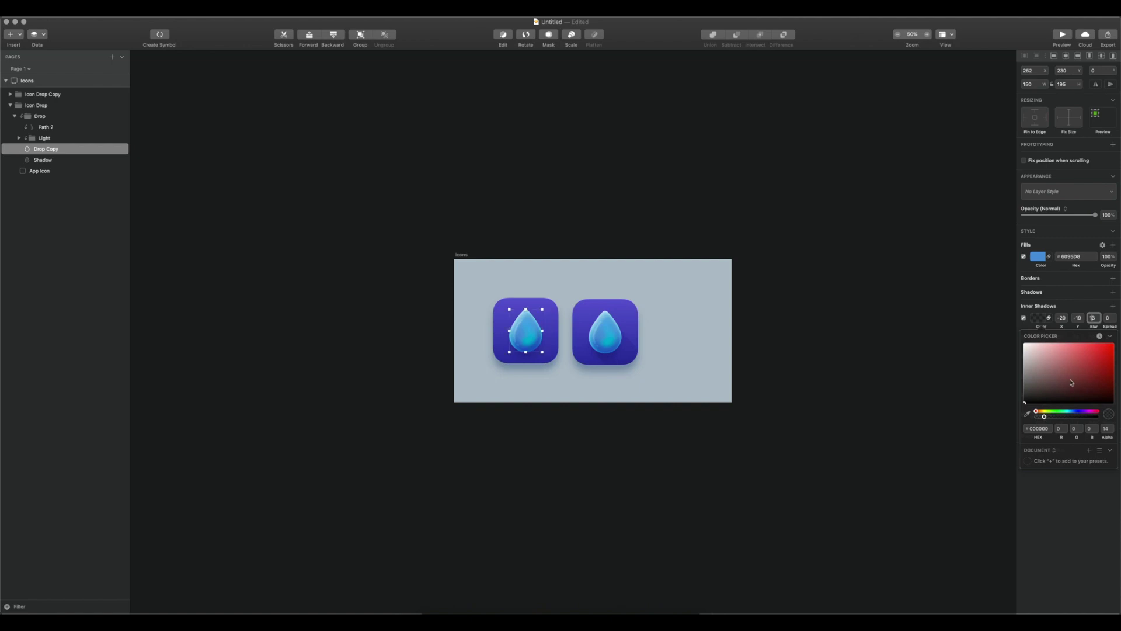
mouse_move(1066, 411)
mouse_down()
mouse_move(1076, 412)
mouse_move(1058, 386)
mouse_move(1093, 368)
mouse_move(1080, 412)
mouse_move(1052, 419)
mouse_up()
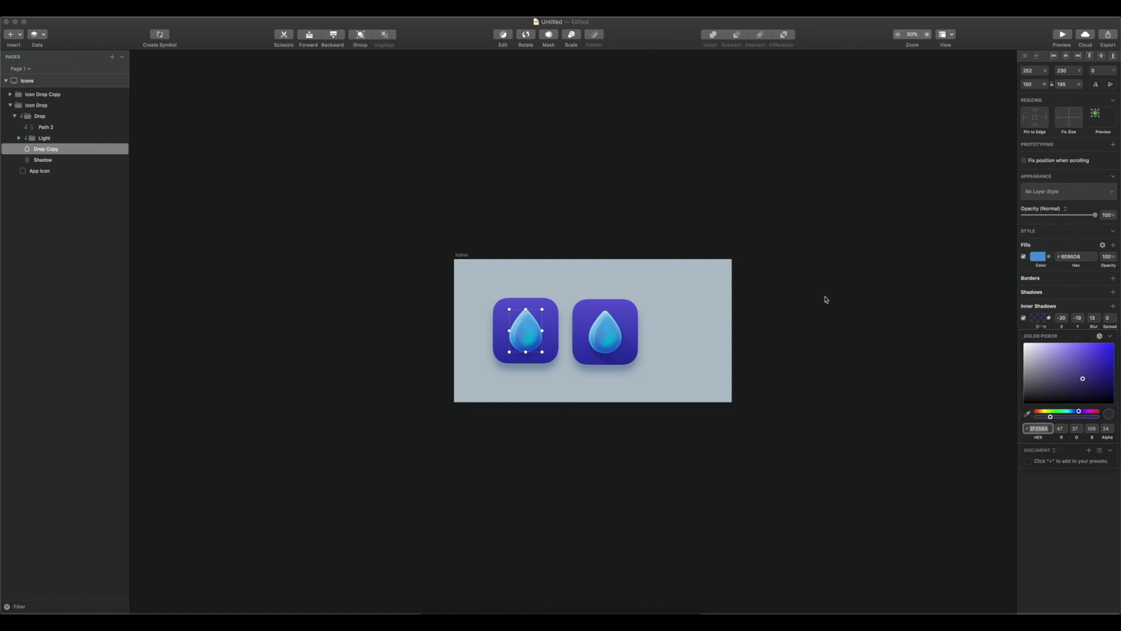
key(super+0)
click(839, 282)
click(833, 274)
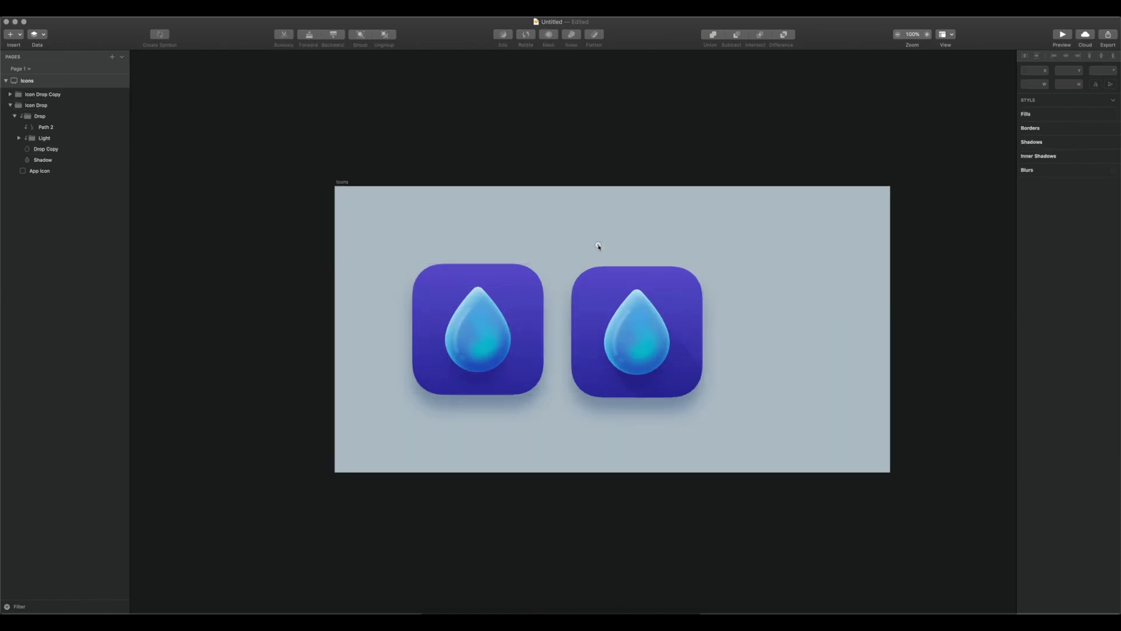
Step: Copy the style of the left icon's Drop Copy and paste it onto the right icon's Drop Copy
click(497, 338)
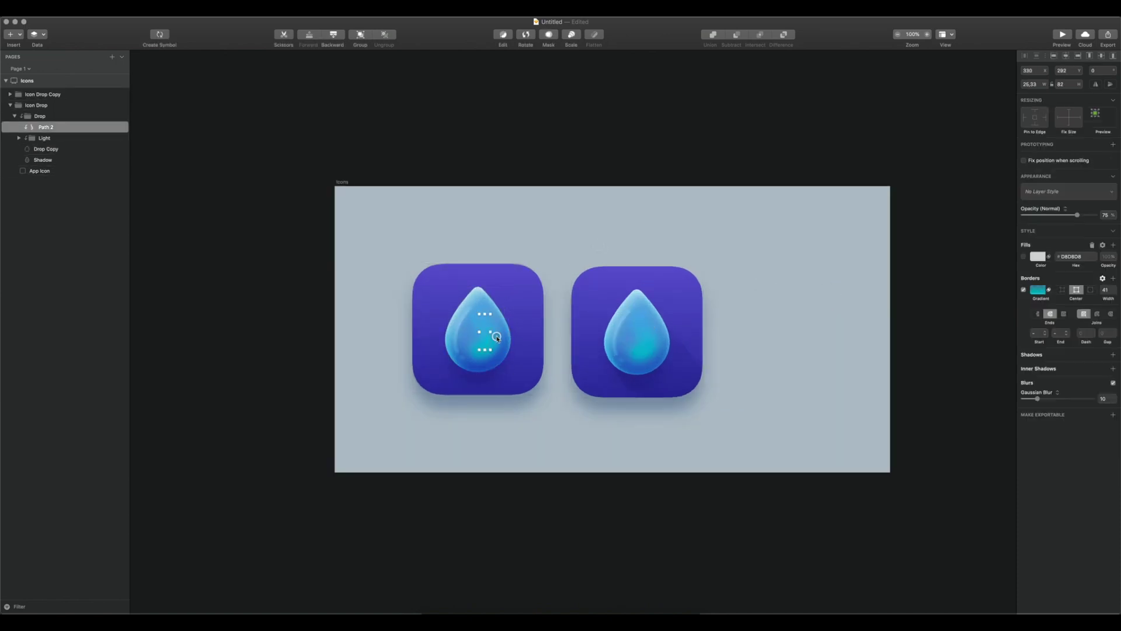
click(41, 149)
click(1031, 192)
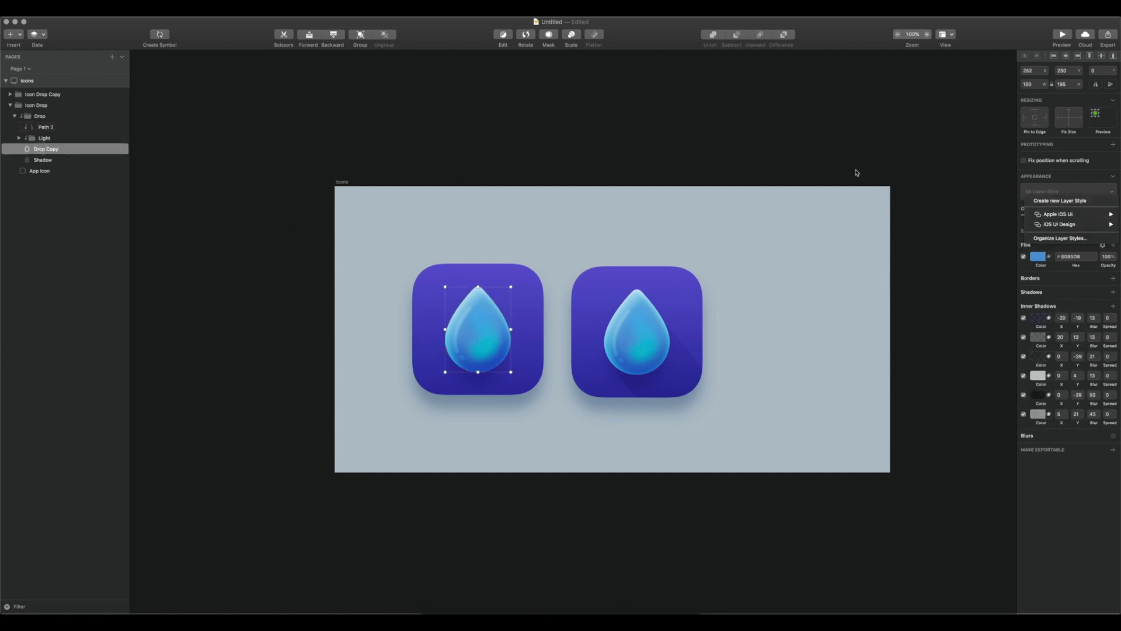
click(790, 138)
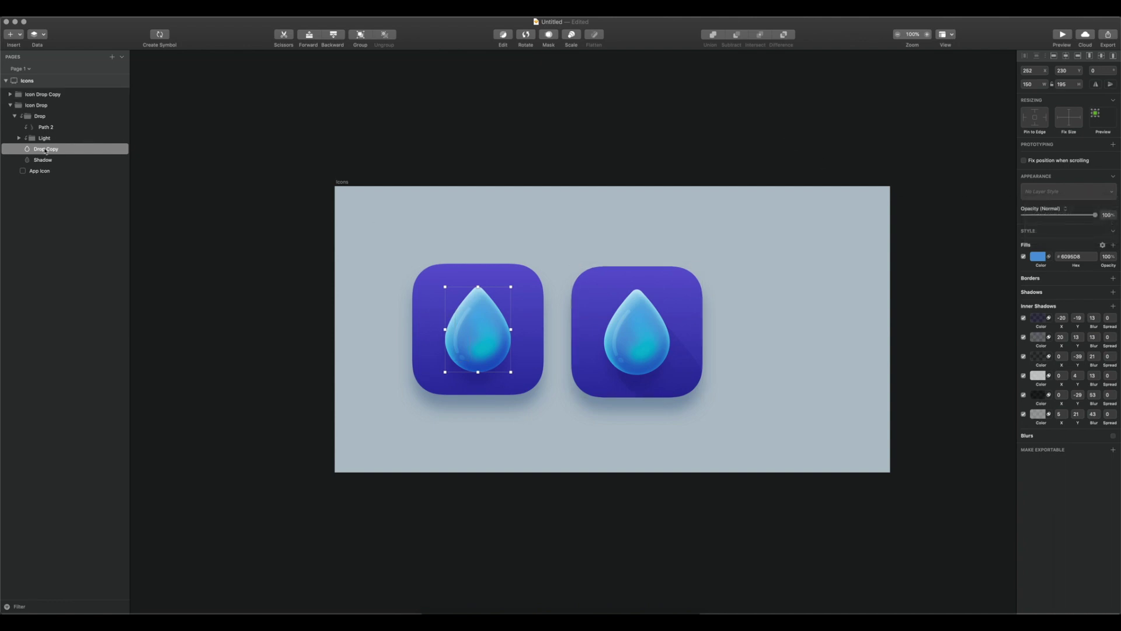
right_click(45, 149)
click(71, 253)
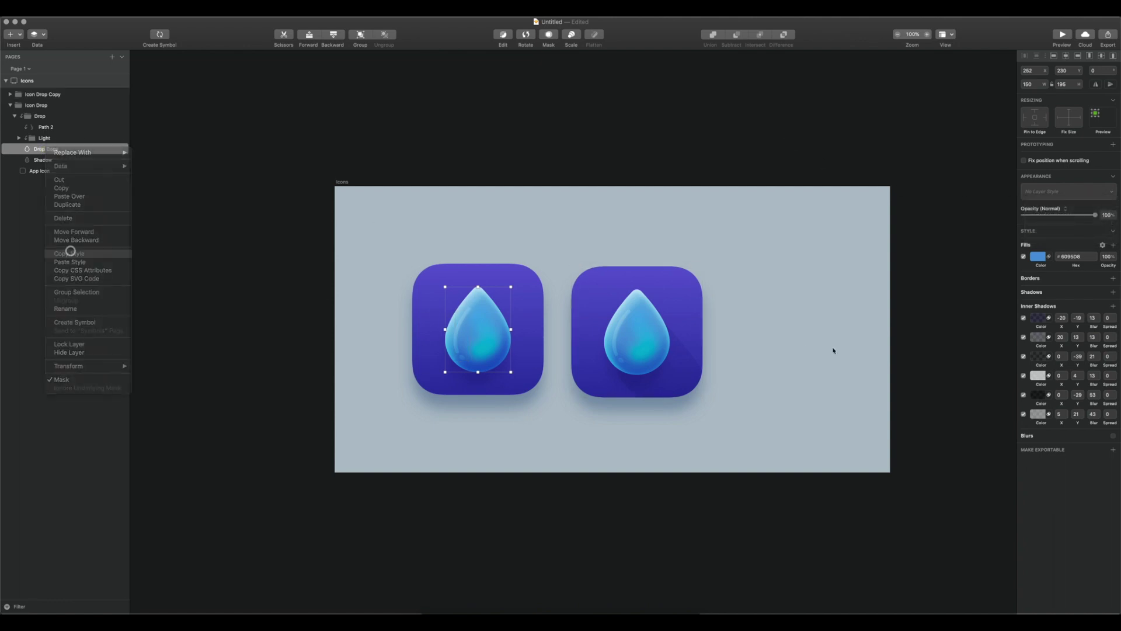
click(661, 327)
right_click(59, 137)
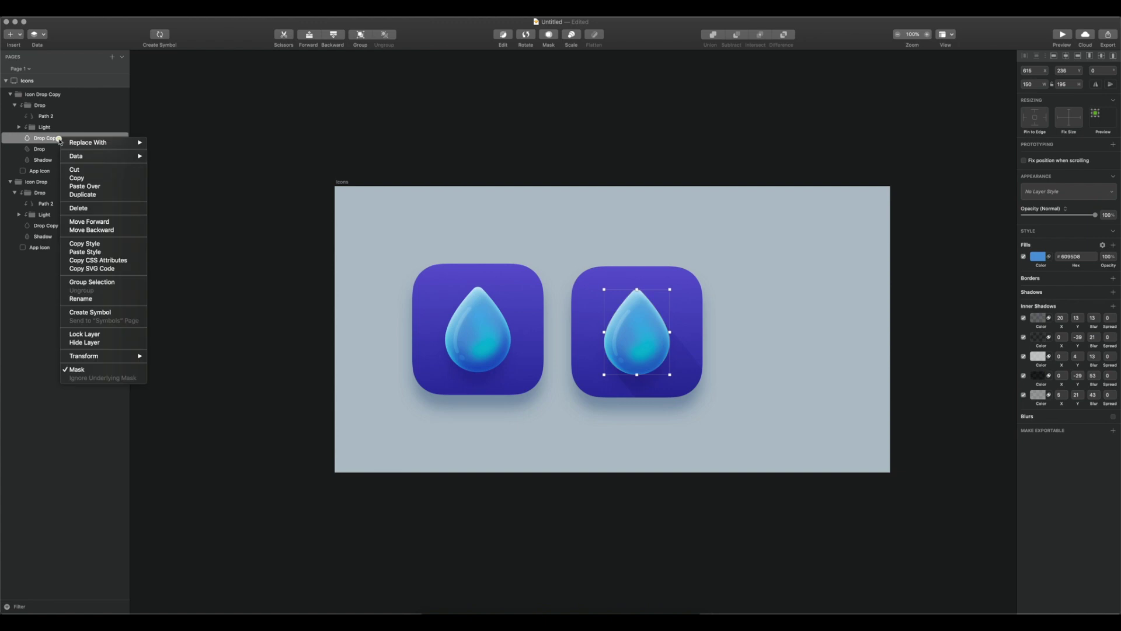
click(97, 252)
click(669, 151)
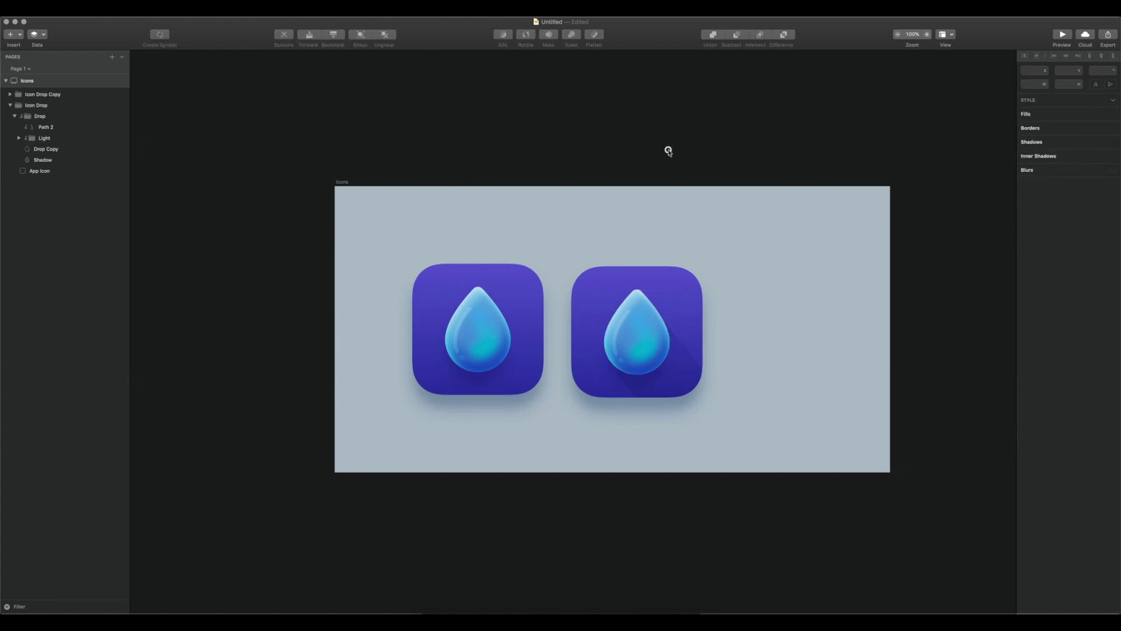
key(super+minus)
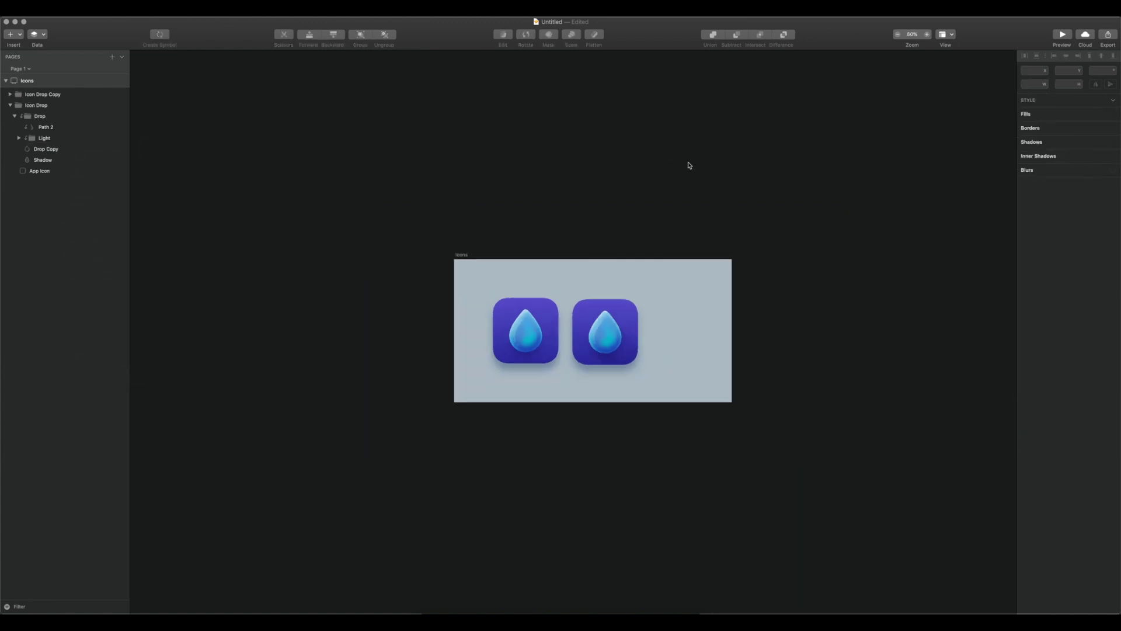
key(super+plus)
Step: Disable the first two inner shadows of the left icon's Drop Copy and delete its turquoise Path 2 glow
click(59, 149)
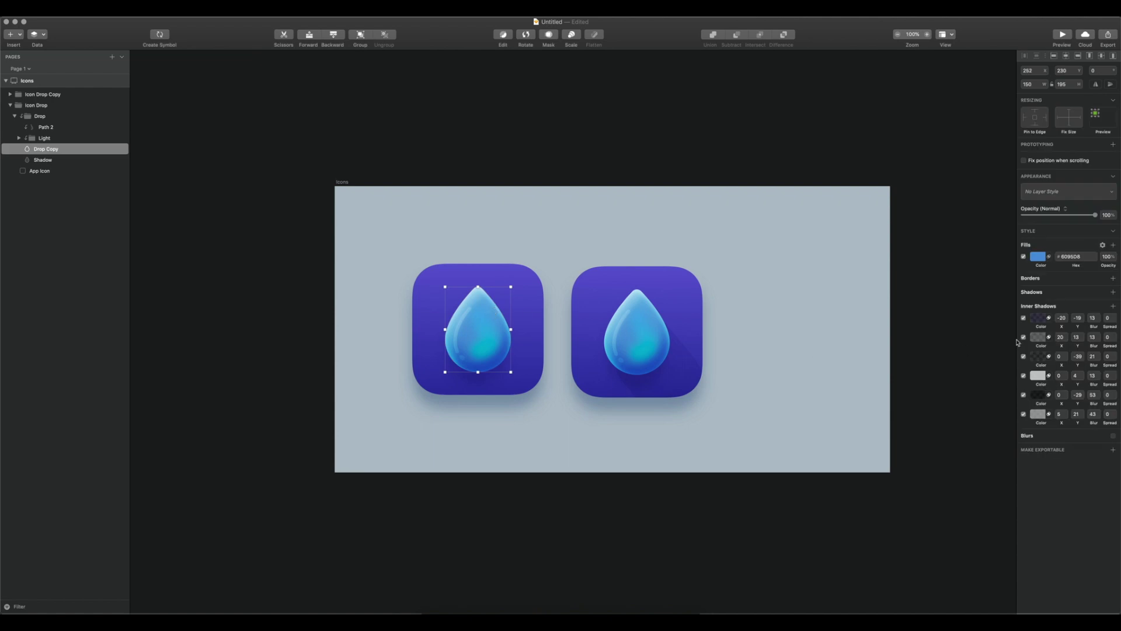
click(1023, 318)
click(1023, 337)
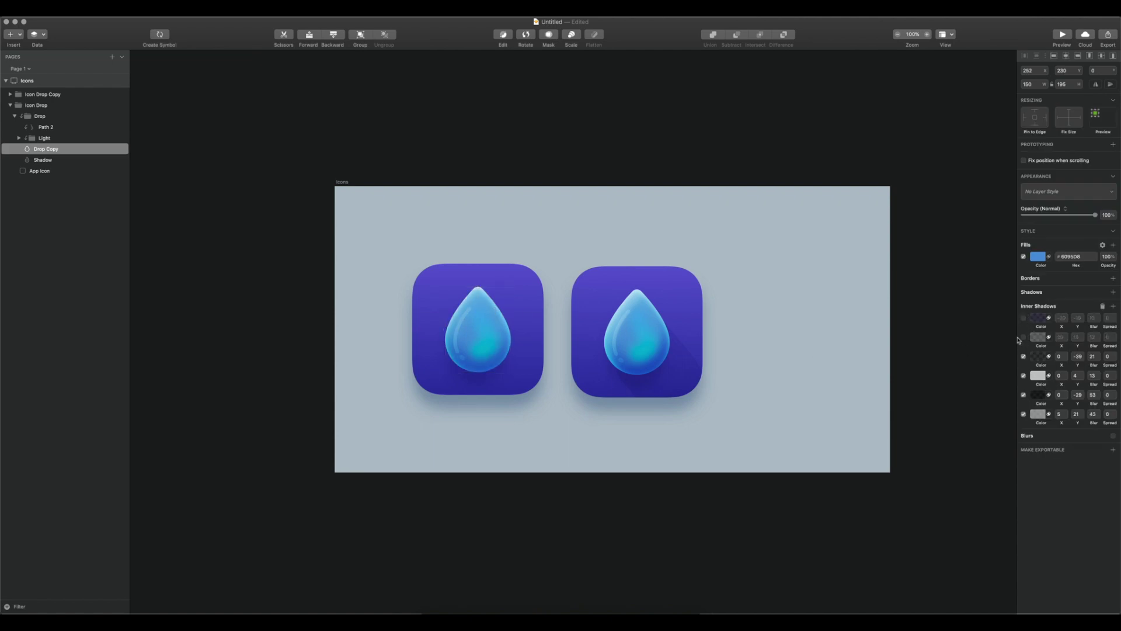
click(44, 128)
key(BackSpace)
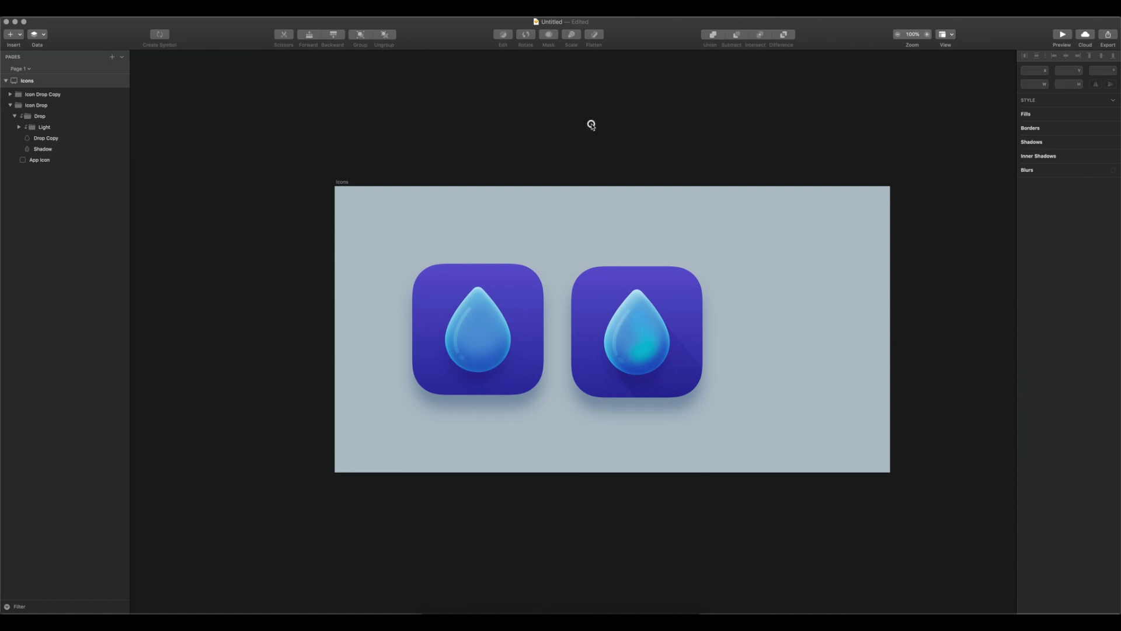
drag(592, 125, 624, 144)
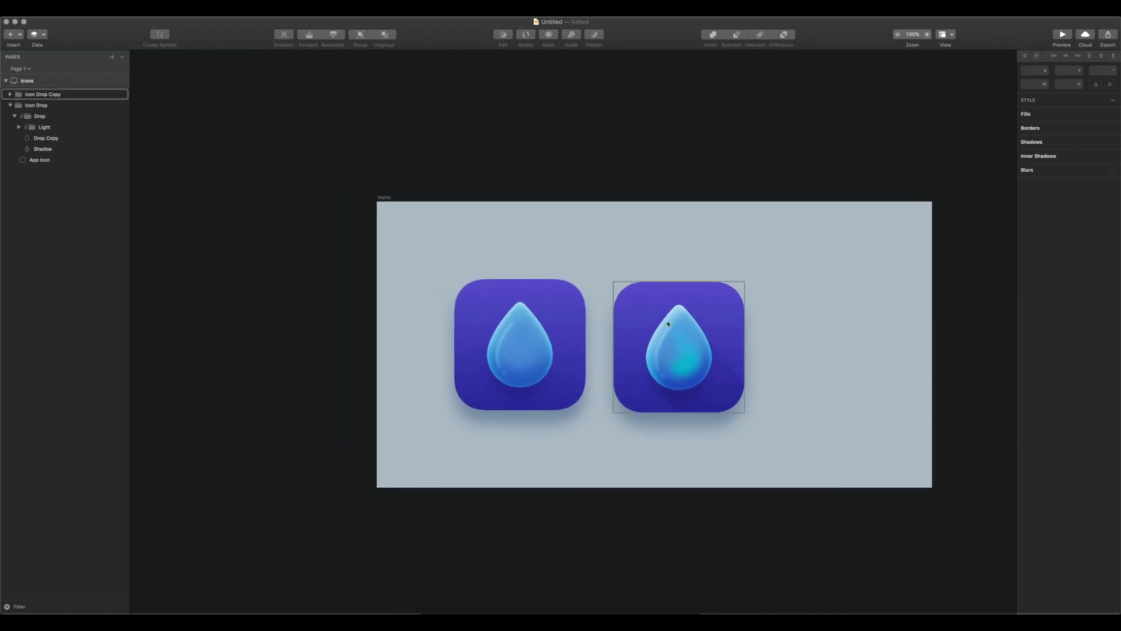
click(375, 195)
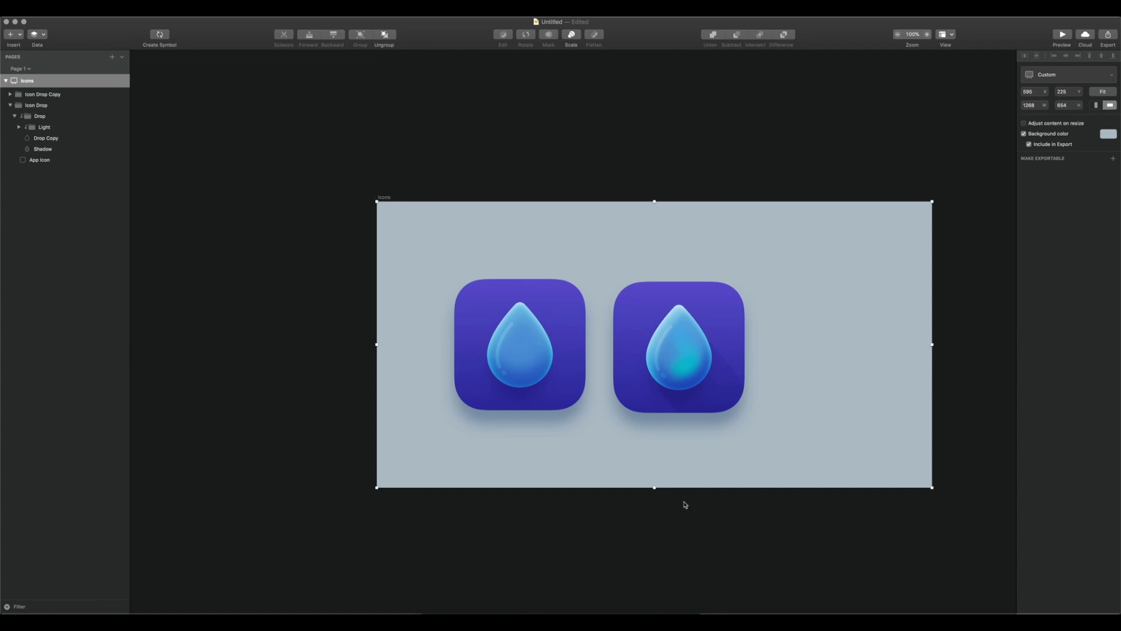
drag(661, 199, 571, 193)
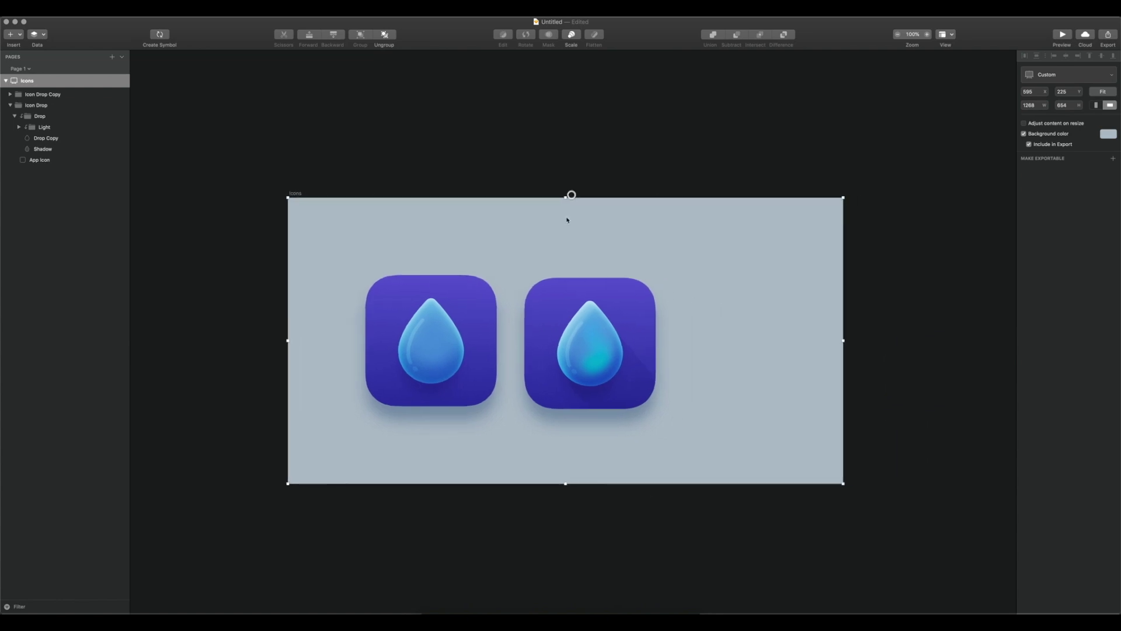
click(642, 138)
Step: Select the App Icon background shape of the right icon and inspect its gradient fill colours
click(607, 312)
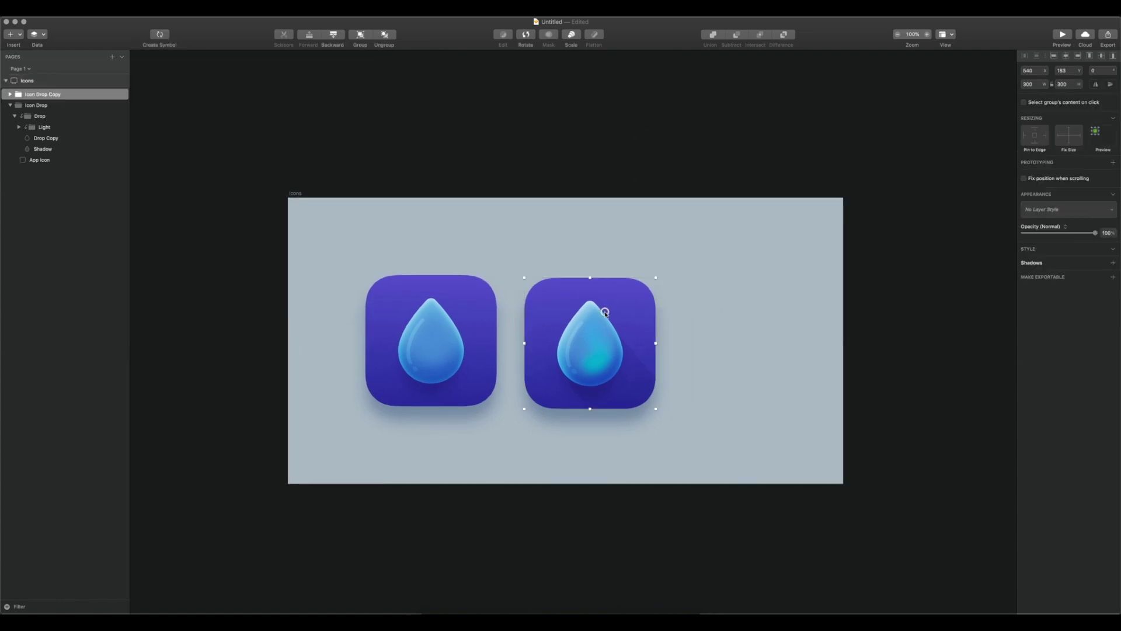
double_click(641, 306)
click(1039, 281)
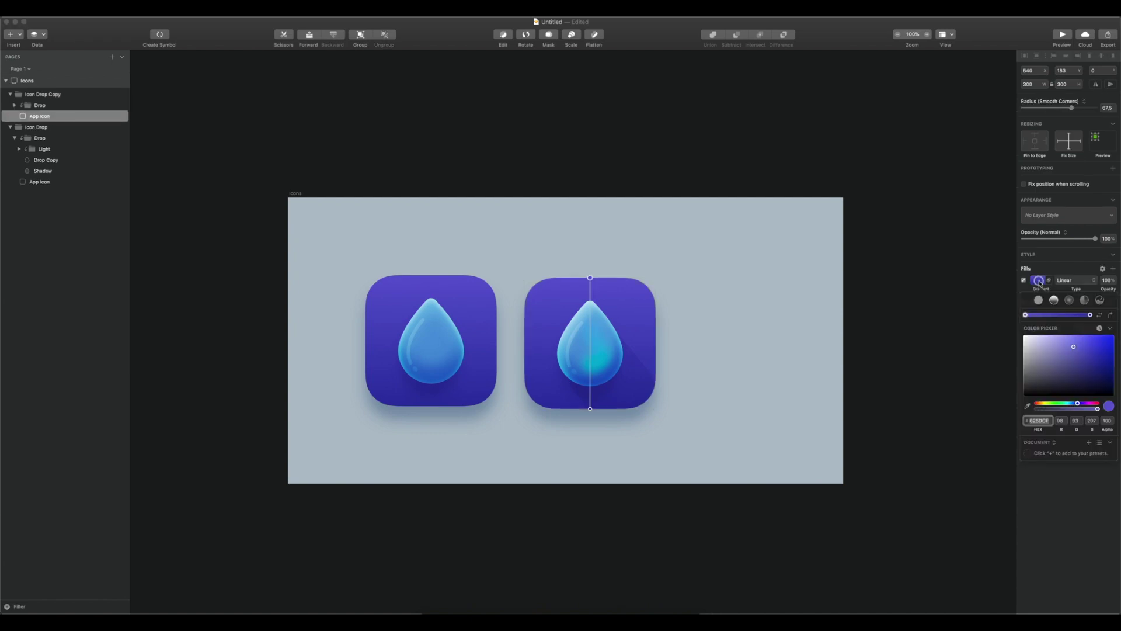
click(1093, 497)
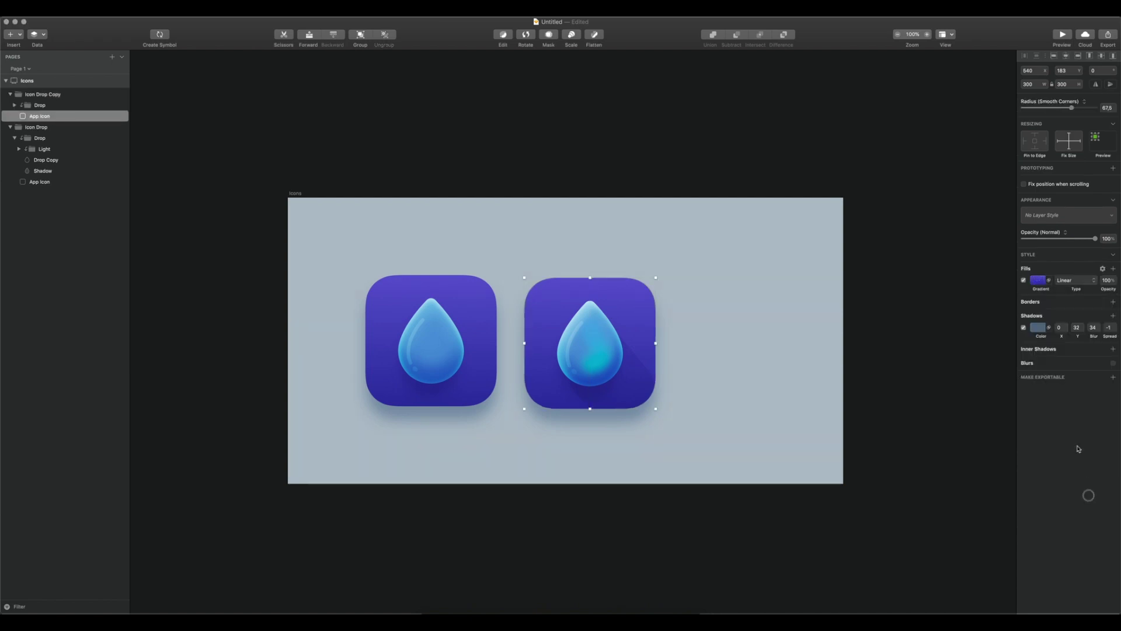
Step: Try an additional solid fill on the right icon's background, first golden yellow C4AA1B, settling on blue 0F67B3
click(1113, 270)
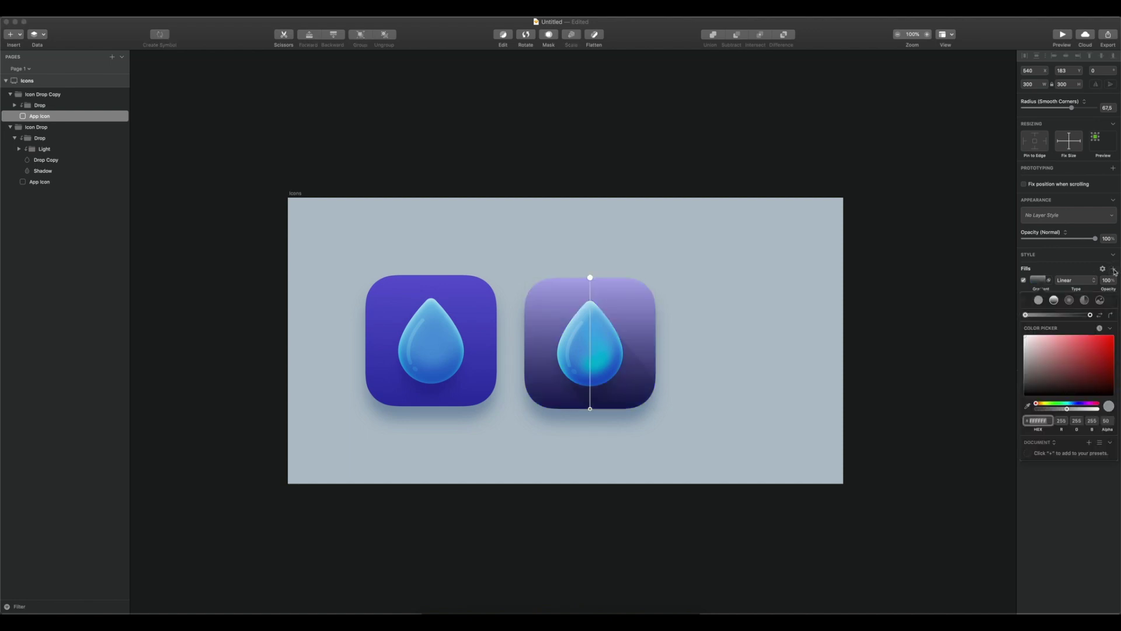
click(1039, 301)
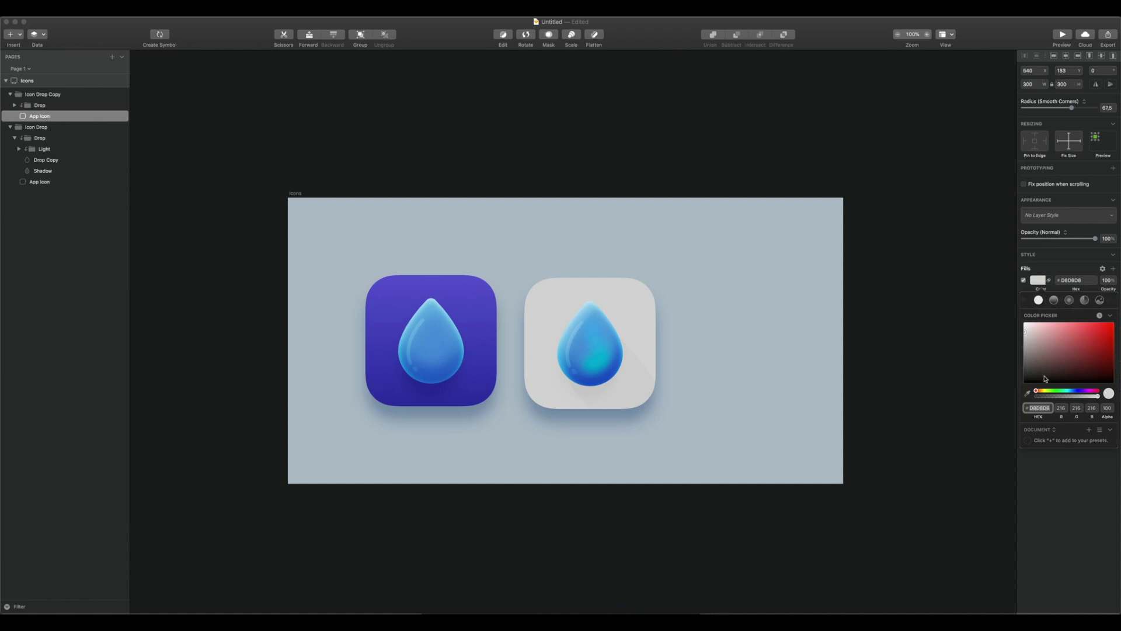
drag(1037, 391, 1087, 334)
mouse_move(1044, 395)
mouse_down()
mouse_move(1035, 391)
mouse_move(1045, 393)
mouse_up()
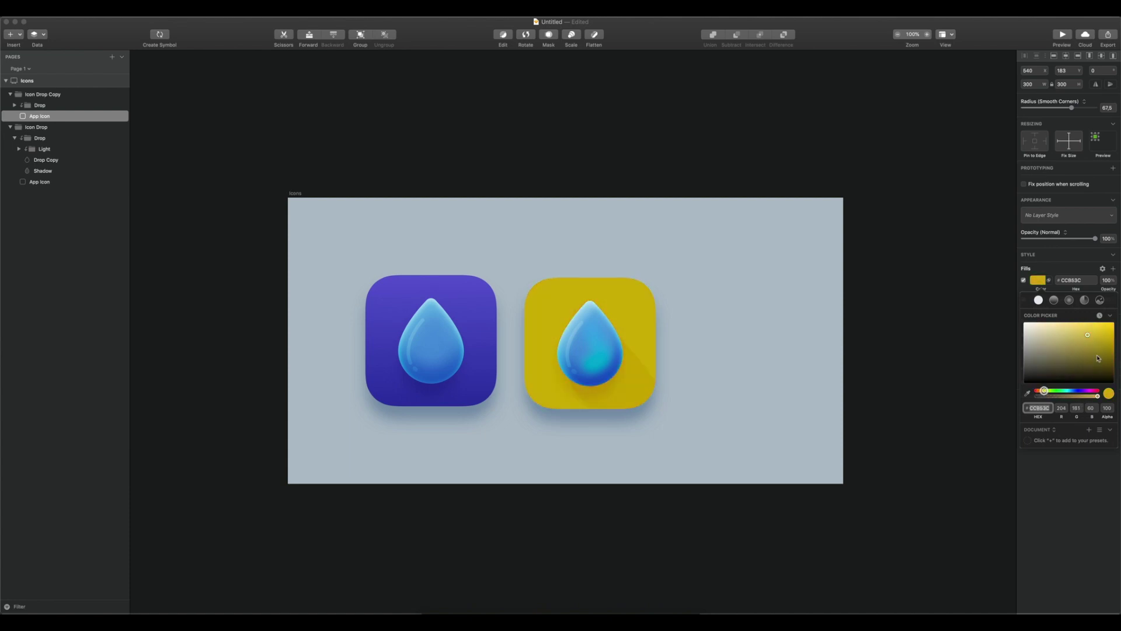
drag(1087, 334, 1100, 337)
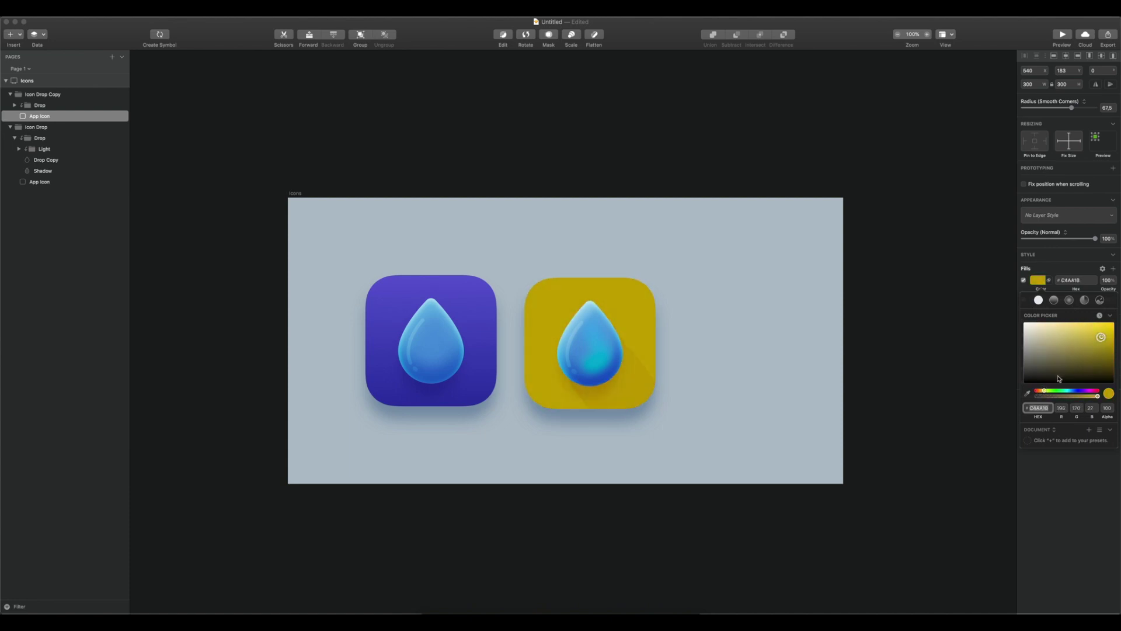
drag(1044, 392, 1071, 389)
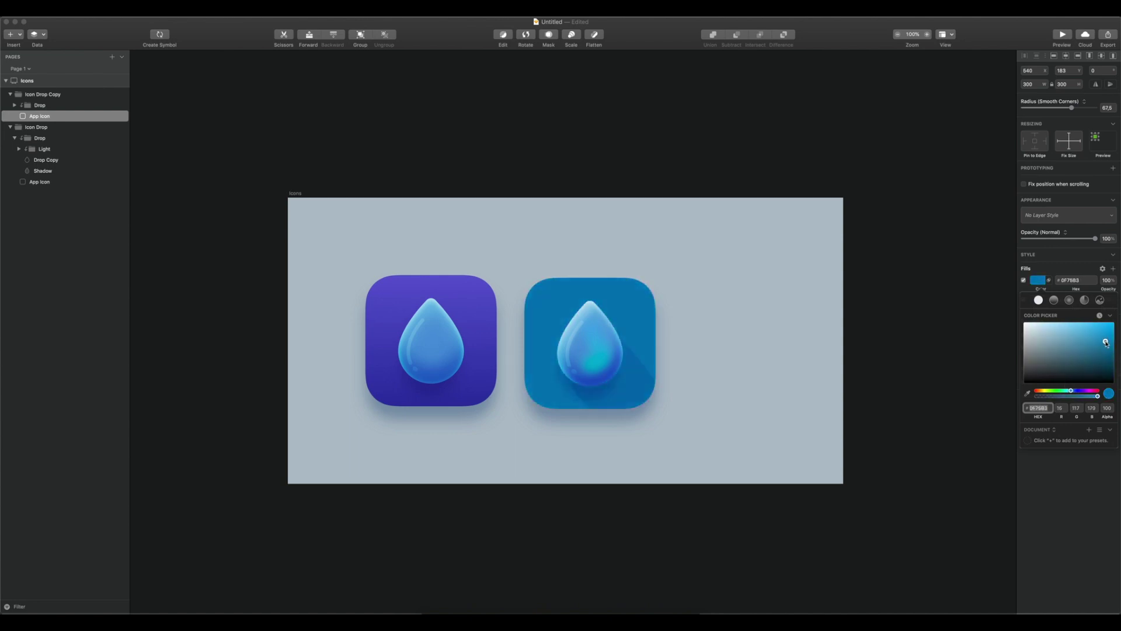
drag(1074, 391, 1072, 391)
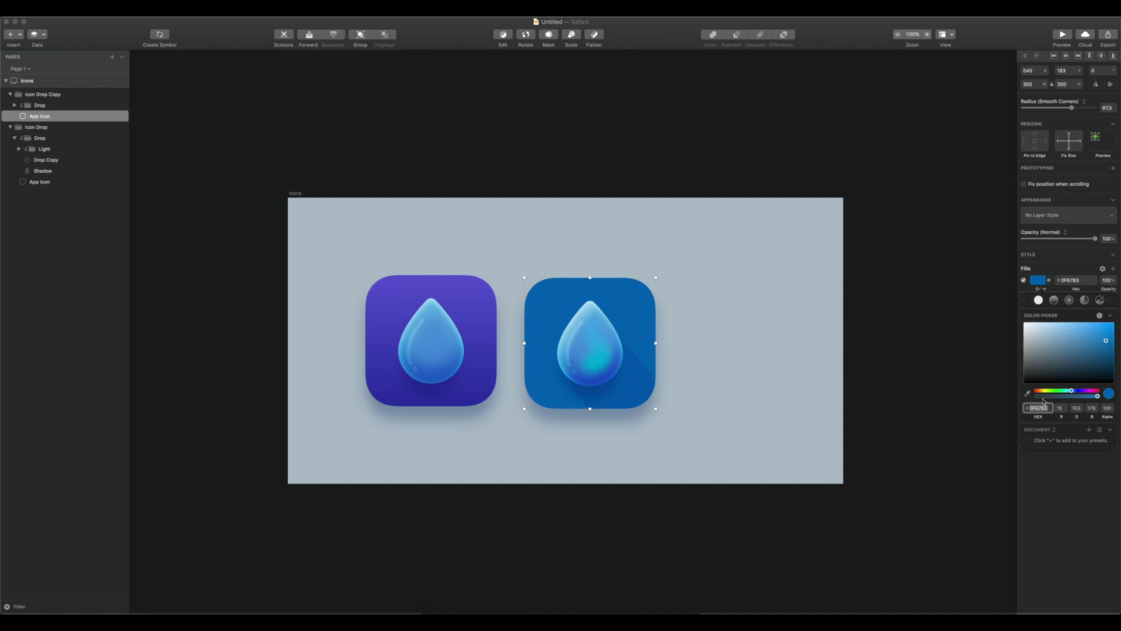
Step: Try a linear gradient for the added fill, and remove that fill from the right icon's background
click(1053, 300)
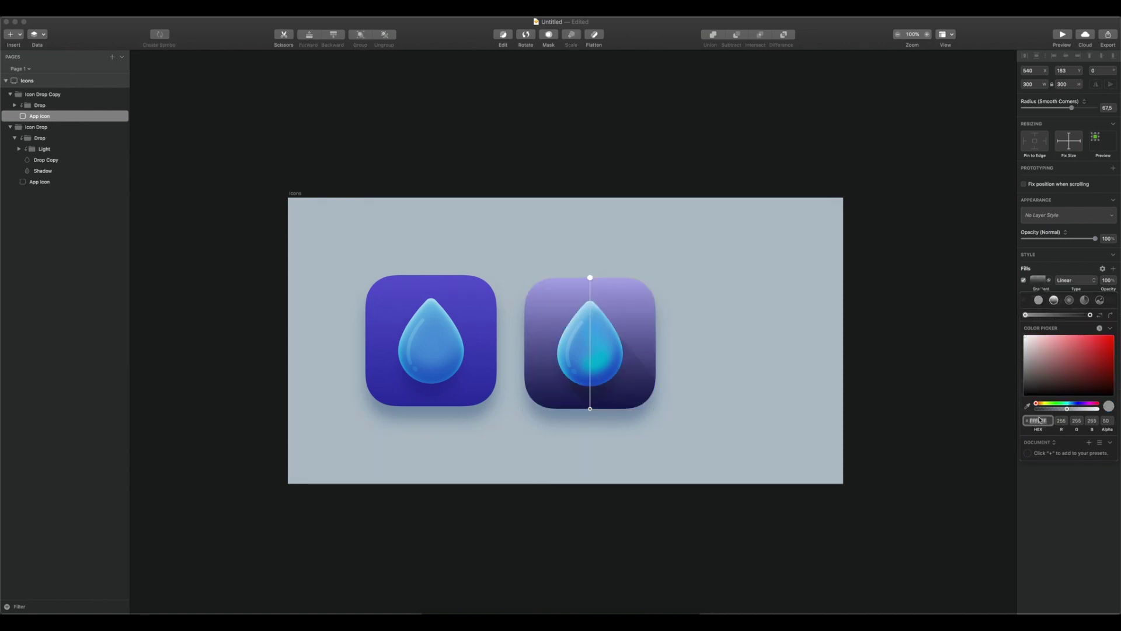
click(1059, 490)
right_click(1031, 279)
click(1044, 291)
right_click(1036, 279)
click(1046, 292)
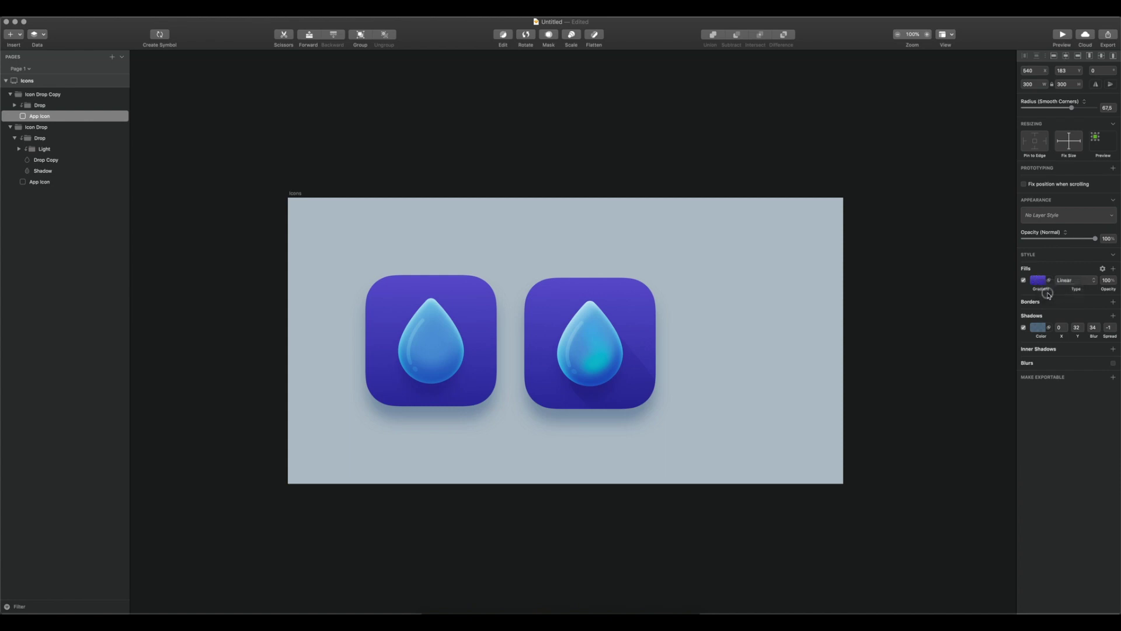
Step: Add a vertical linear gradient fill to the right icon's background, from cyan 22BFDA at the top to deep blue below
click(1113, 269)
key(super+v)
key(Tab)
click(1054, 300)
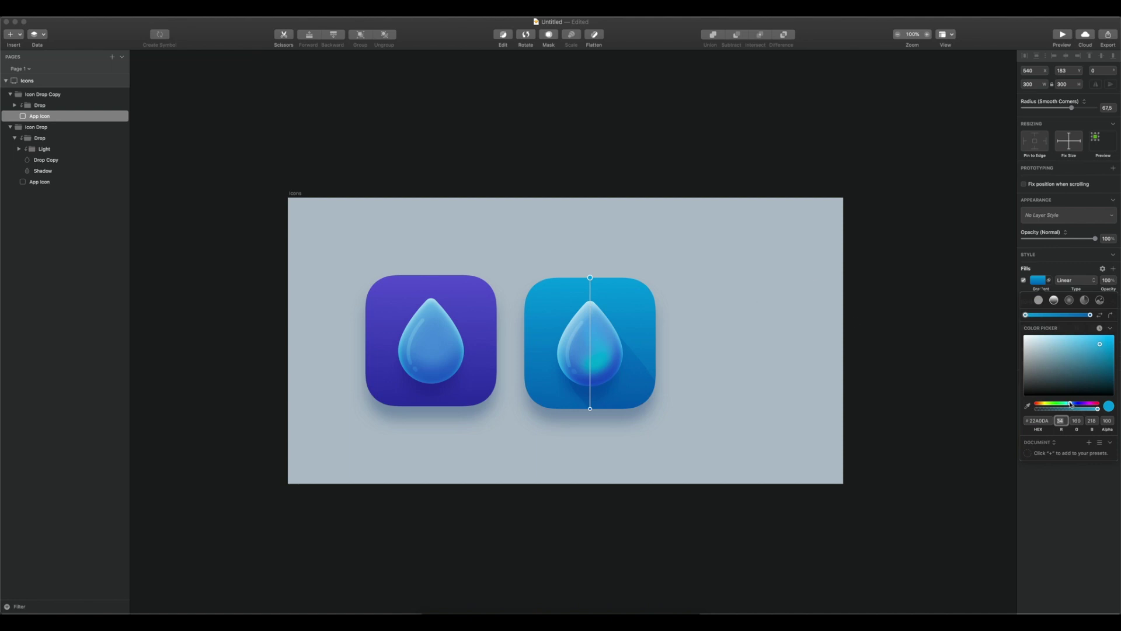
drag(1071, 404, 1068, 403)
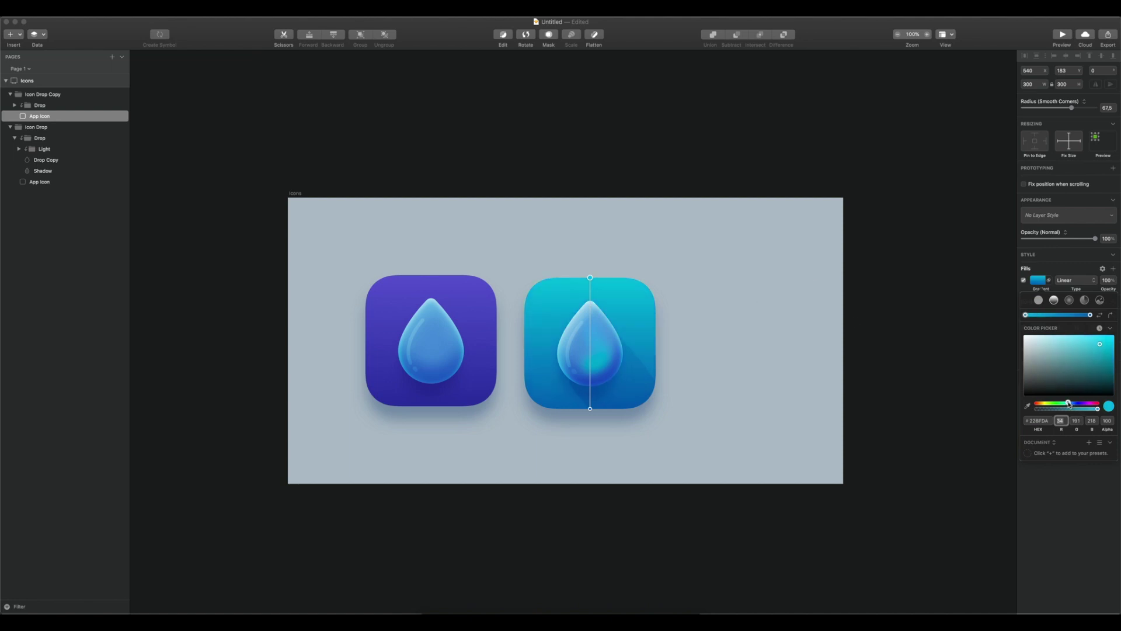
Step: Change the solid fill of the right icon's drop shape, Drop Copy, to a more cyan light blue, 60ACD8
click(812, 293)
key(super+plus)
key(super+minus)
key(super+minus)
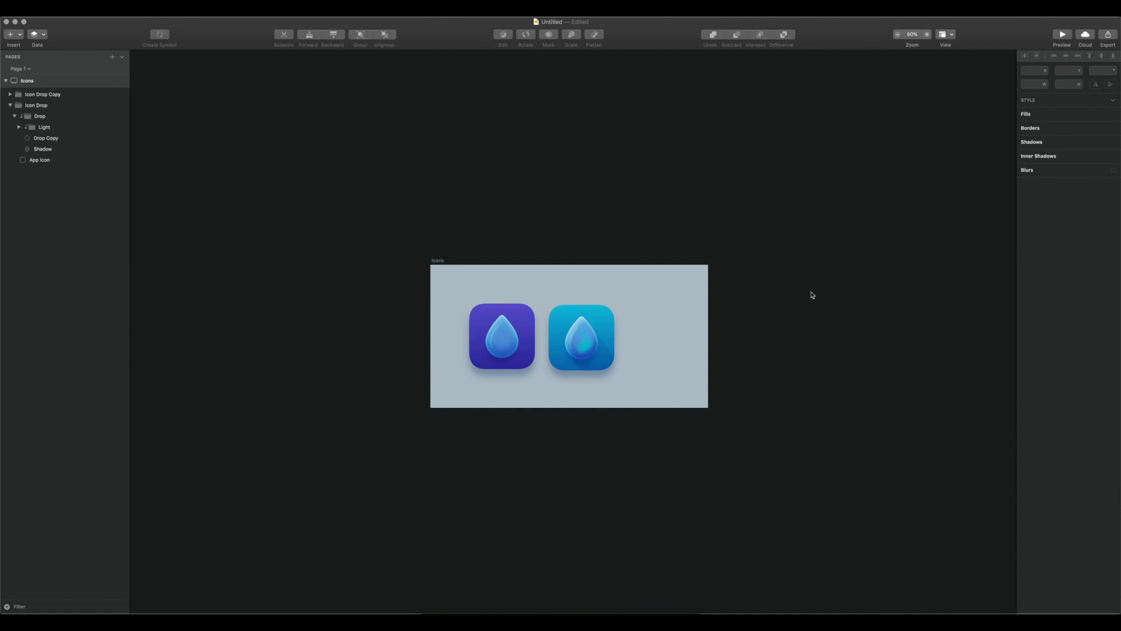
super+click(584, 333)
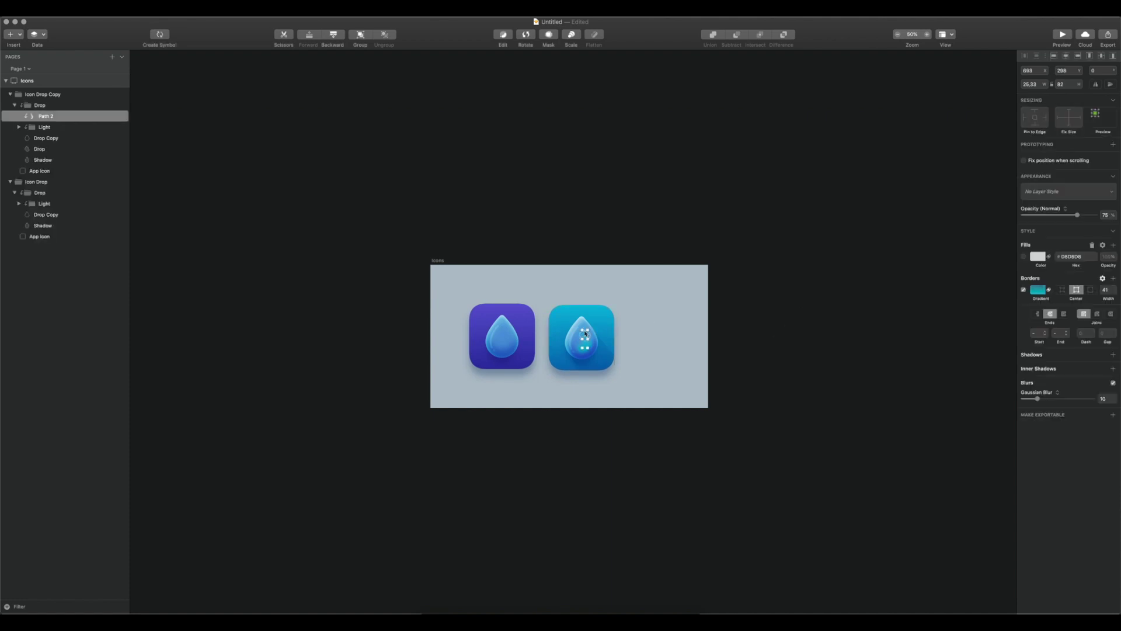
click(581, 324)
click(1038, 257)
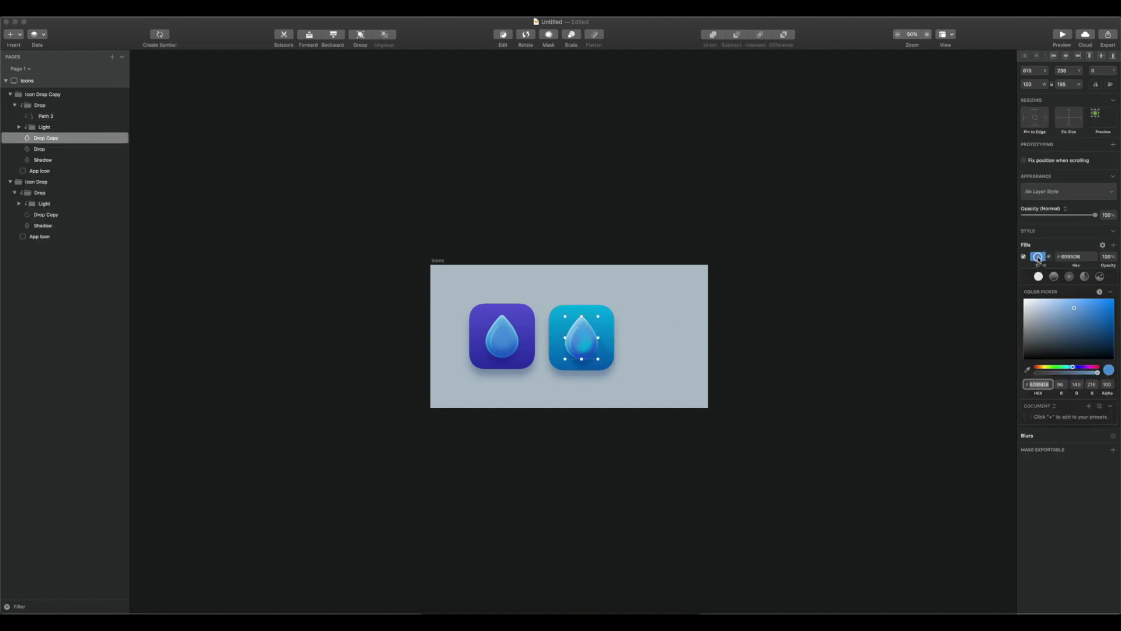
drag(1073, 369, 1072, 369)
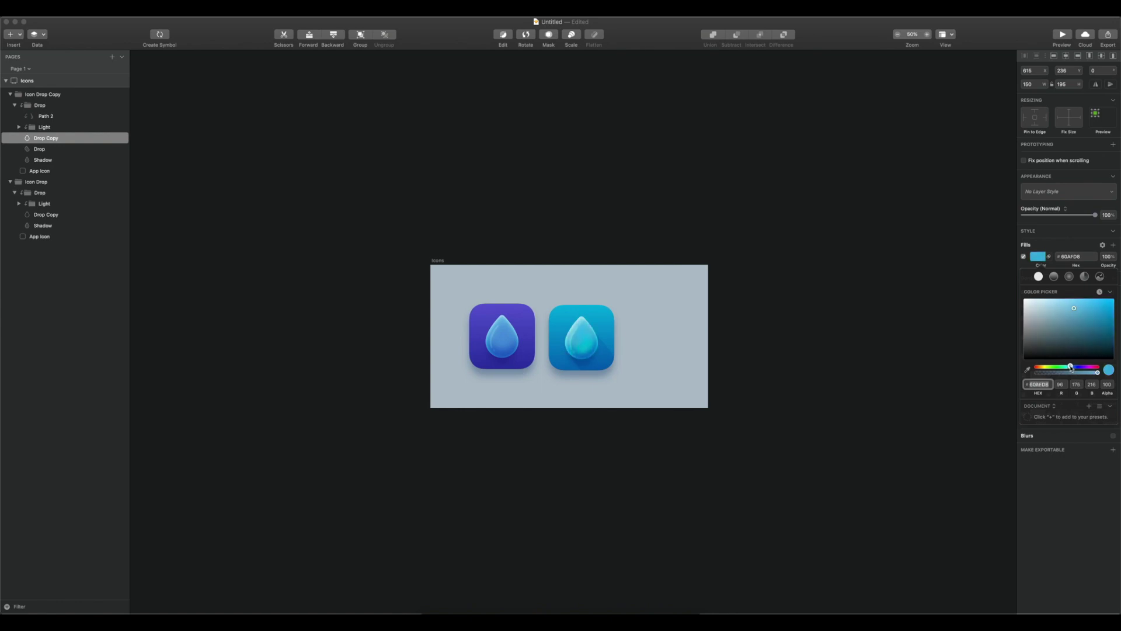
click(759, 329)
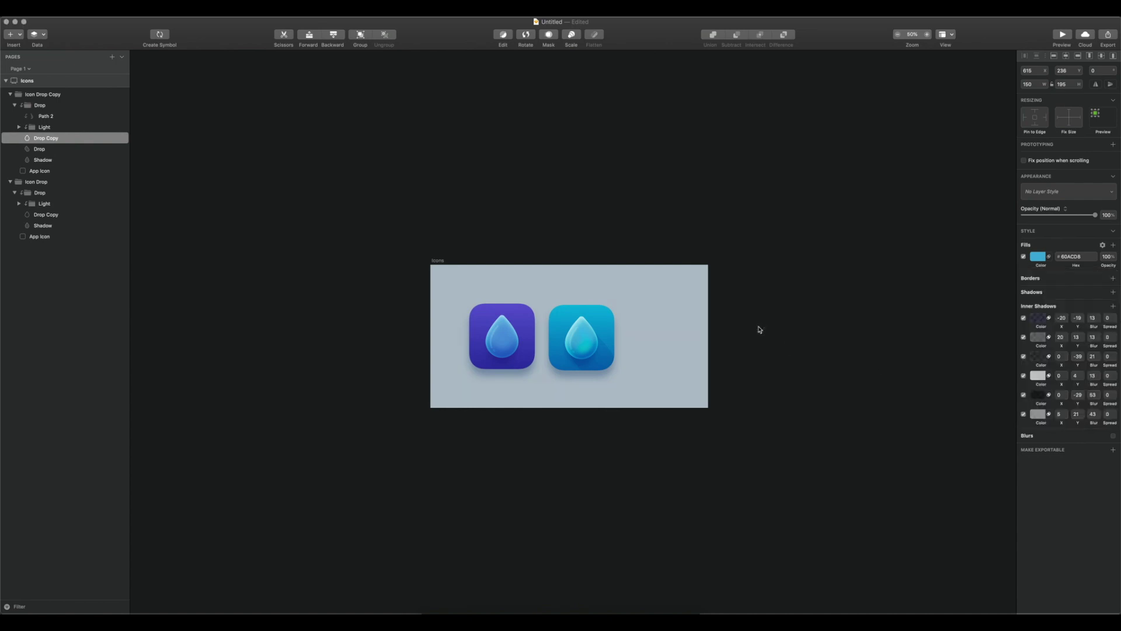
Step: Darken the right icon's background gradient to a deeper teal at the top and dark blue 044EA1 at the bottom
key(super+0)
click(632, 296)
click(1038, 279)
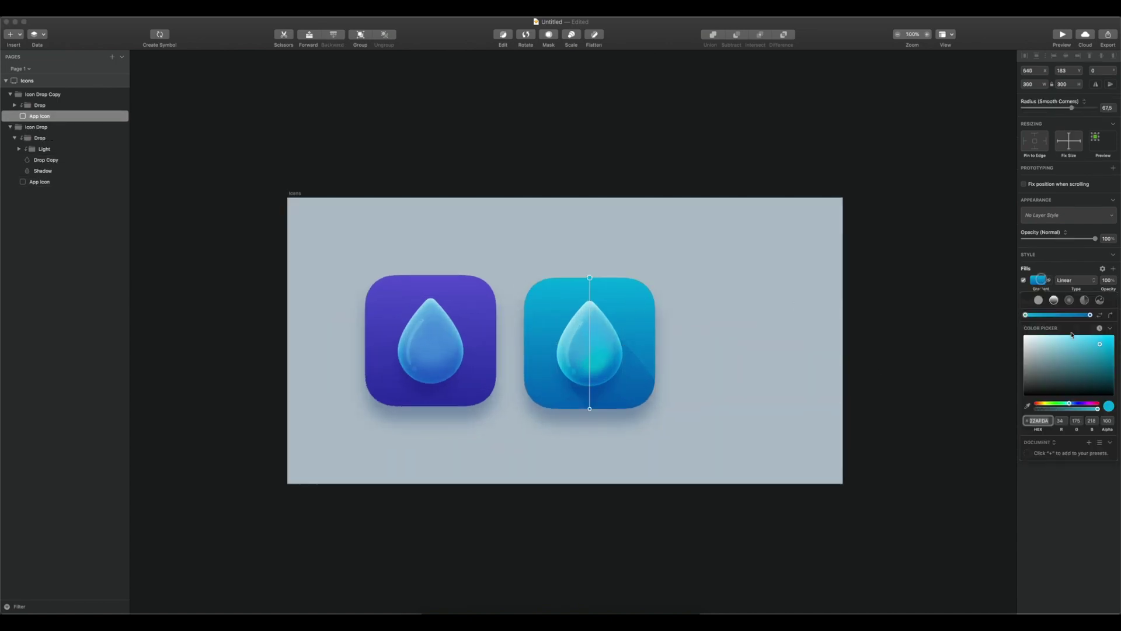
drag(1101, 348, 1110, 359)
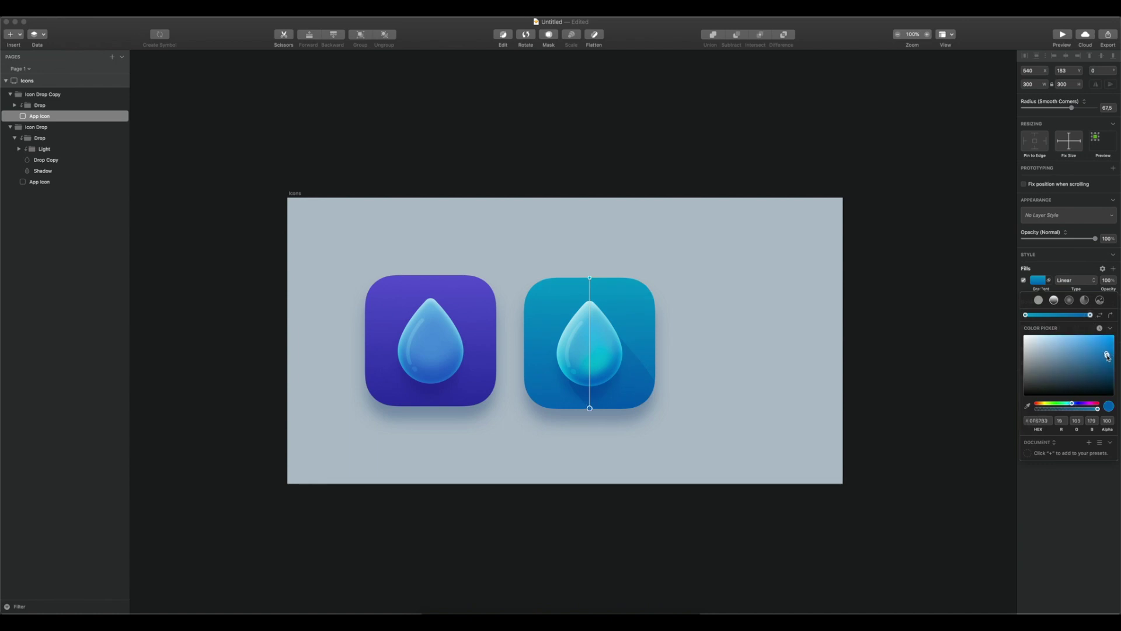
drag(1072, 404, 1072, 403)
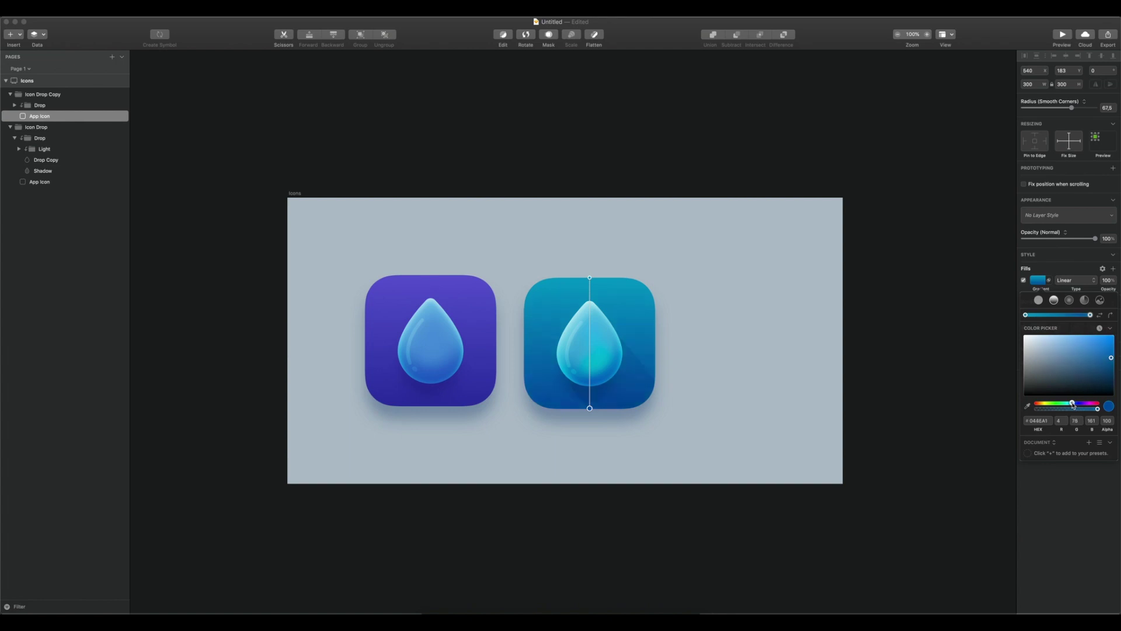
click(1026, 315)
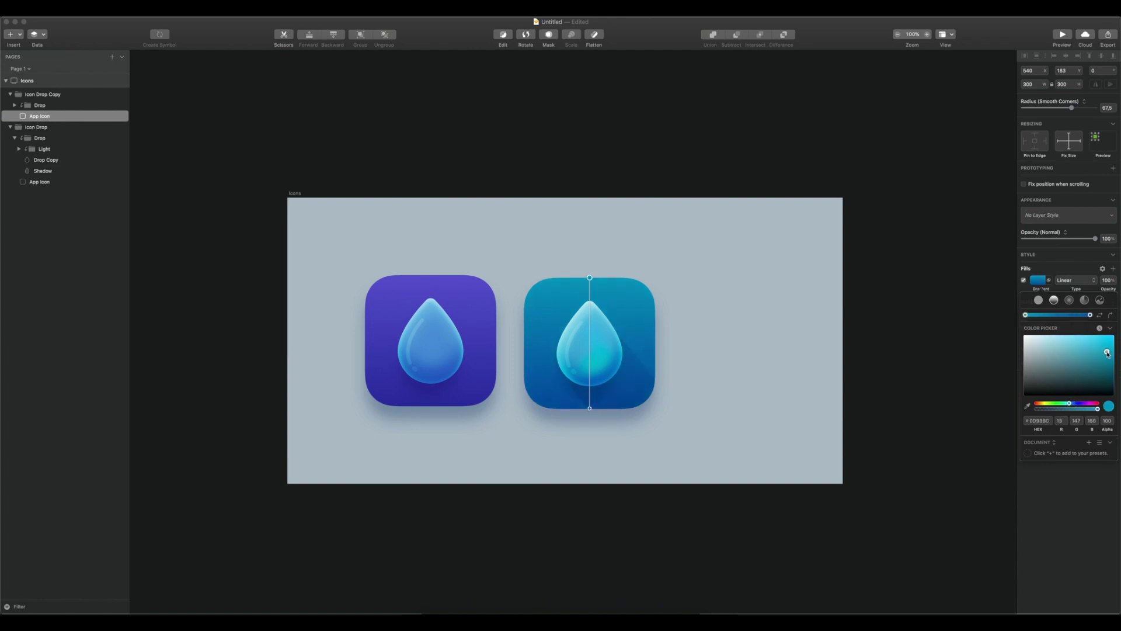
click(783, 320)
click(776, 318)
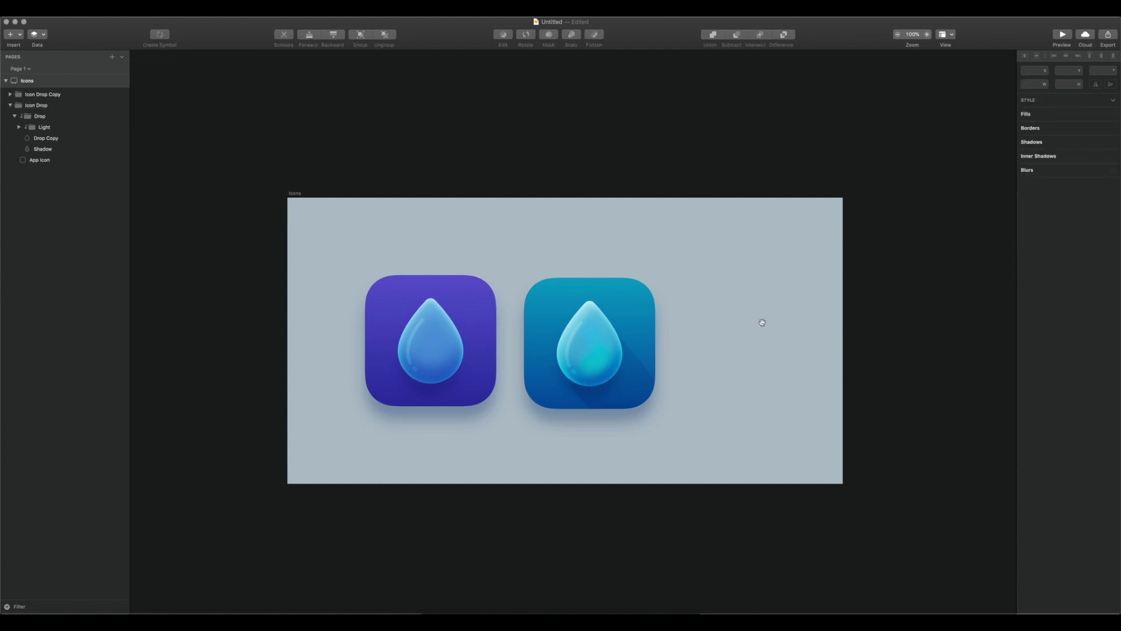
Step: Narrow the Icons artboard from its right edge to about 1044 px wide, trimming the empty space beside the icons
drag(762, 322, 838, 325)
click(369, 196)
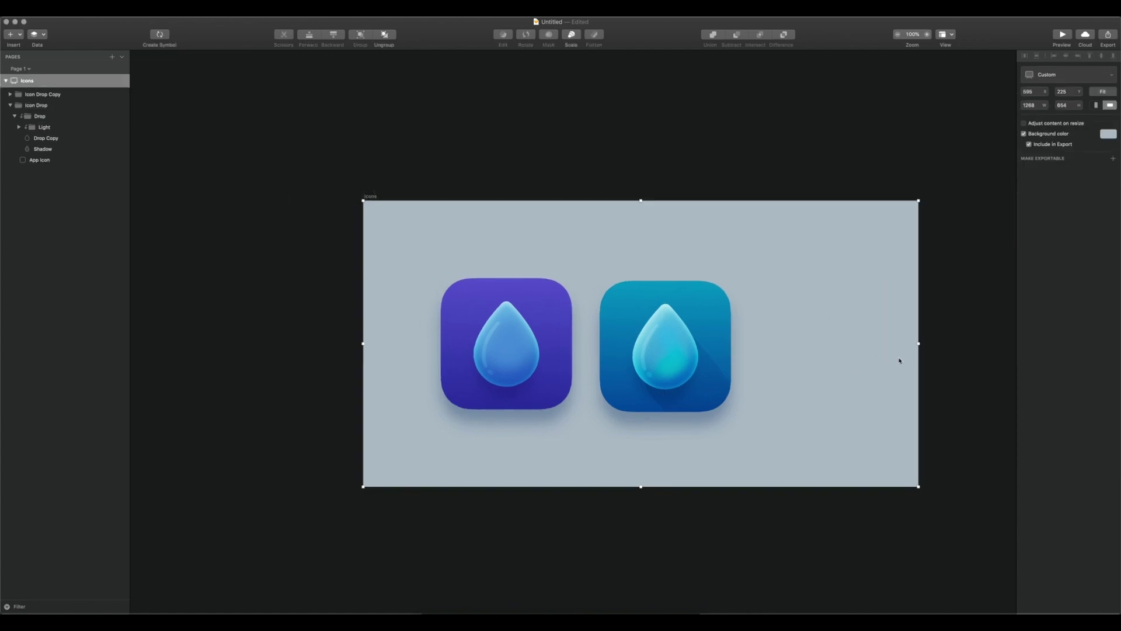
drag(919, 343, 821, 348)
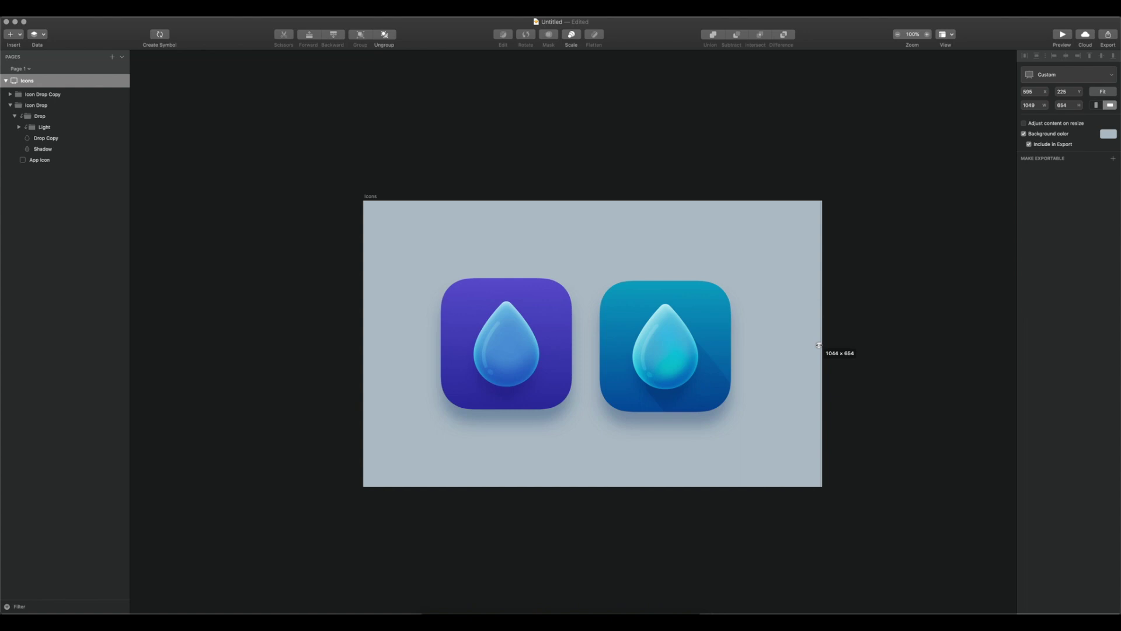